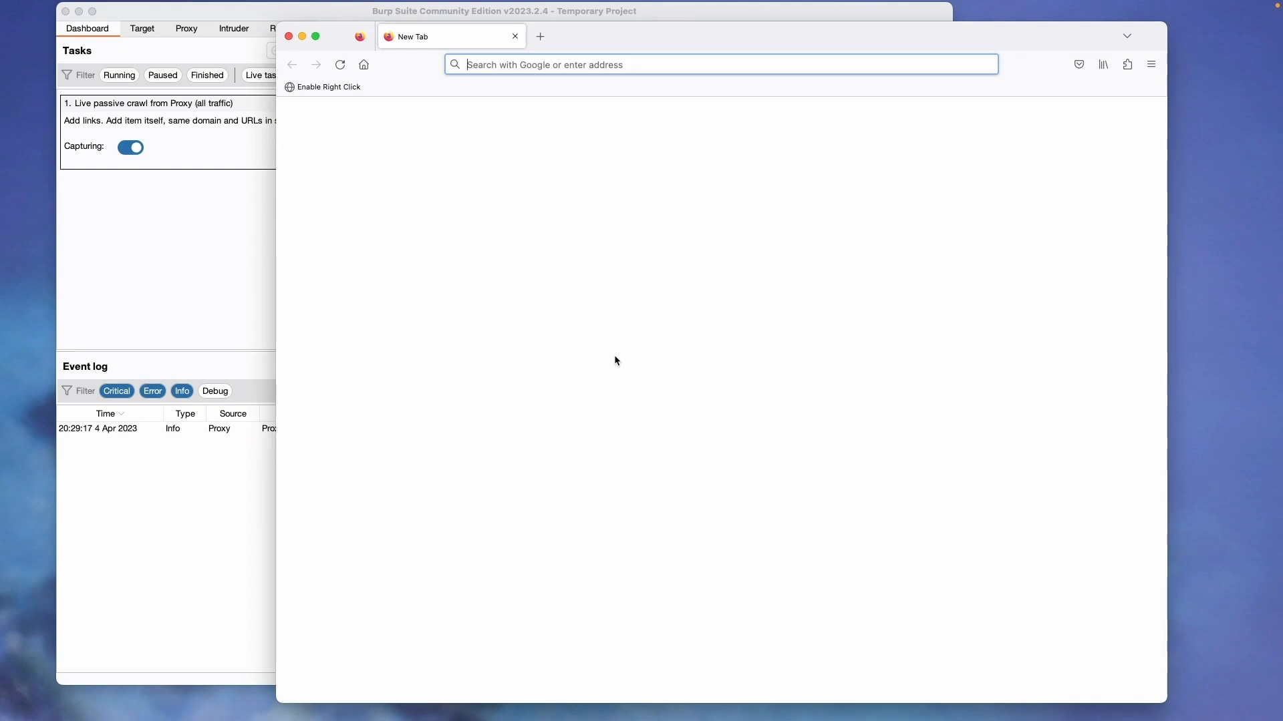
Step: Open the browser's add-ons manager and search for foxyproxy
{"action": "left_click", "coordinate": [253, 123]}
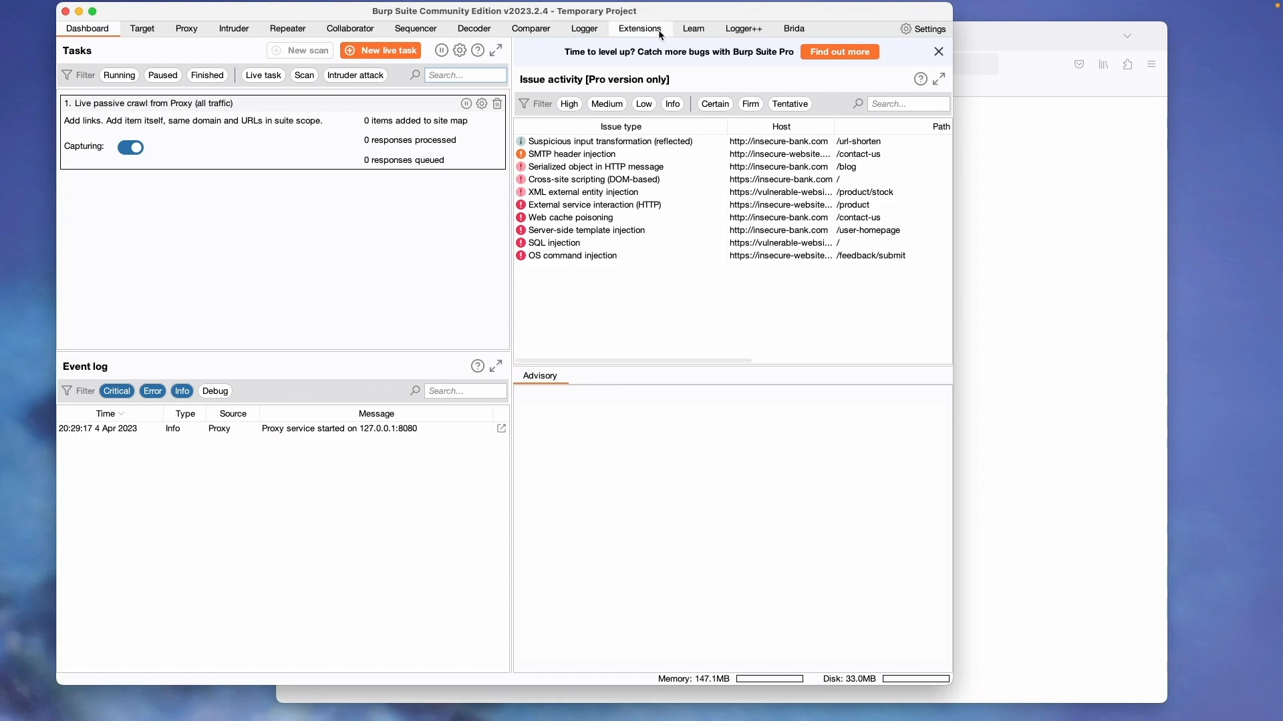
{"action": "left_click", "coordinate": [1122, 181]}
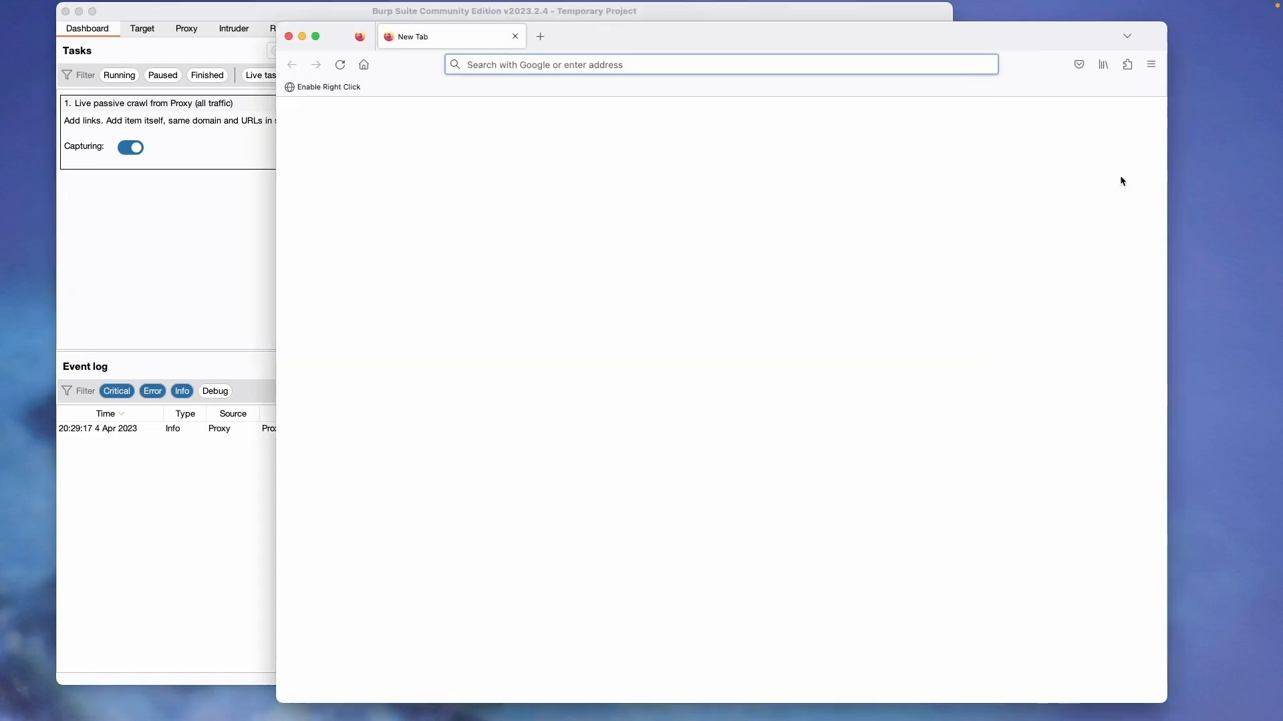
{"action": "left_click", "coordinate": [1150, 65]}
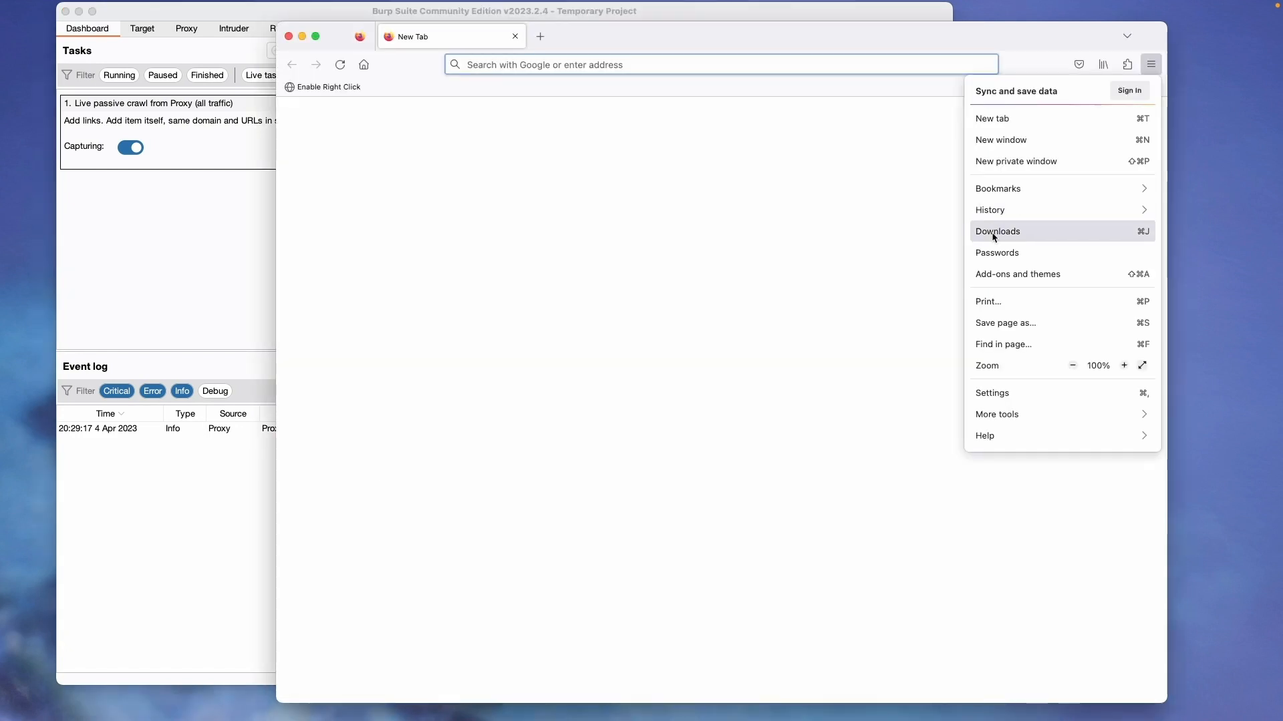
{"action": "left_click", "coordinate": [989, 274]}
{"action": "left_click", "coordinate": [759, 121]}
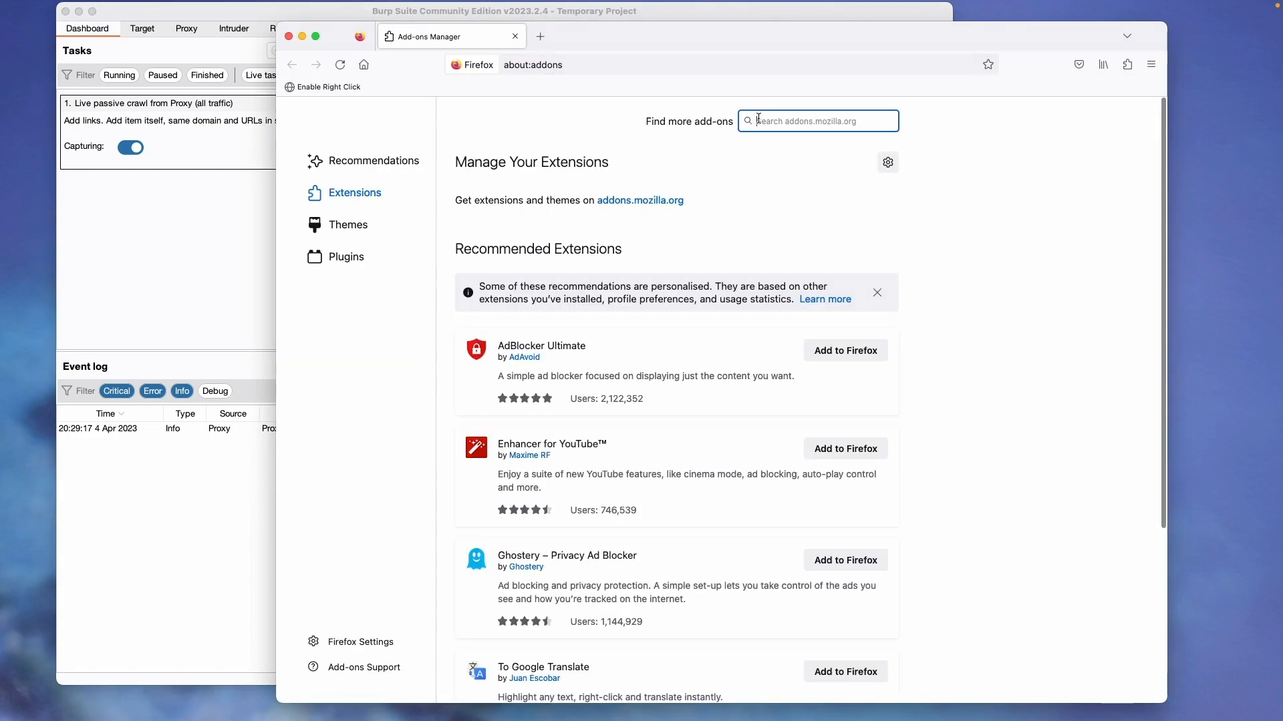
{"action": "type", "text": "pr"}
{"action": "key", "text": "BackSpace"}
{"action": "key", "text": "BackSpace"}
{"action": "type", "text": "foxyproxy"}
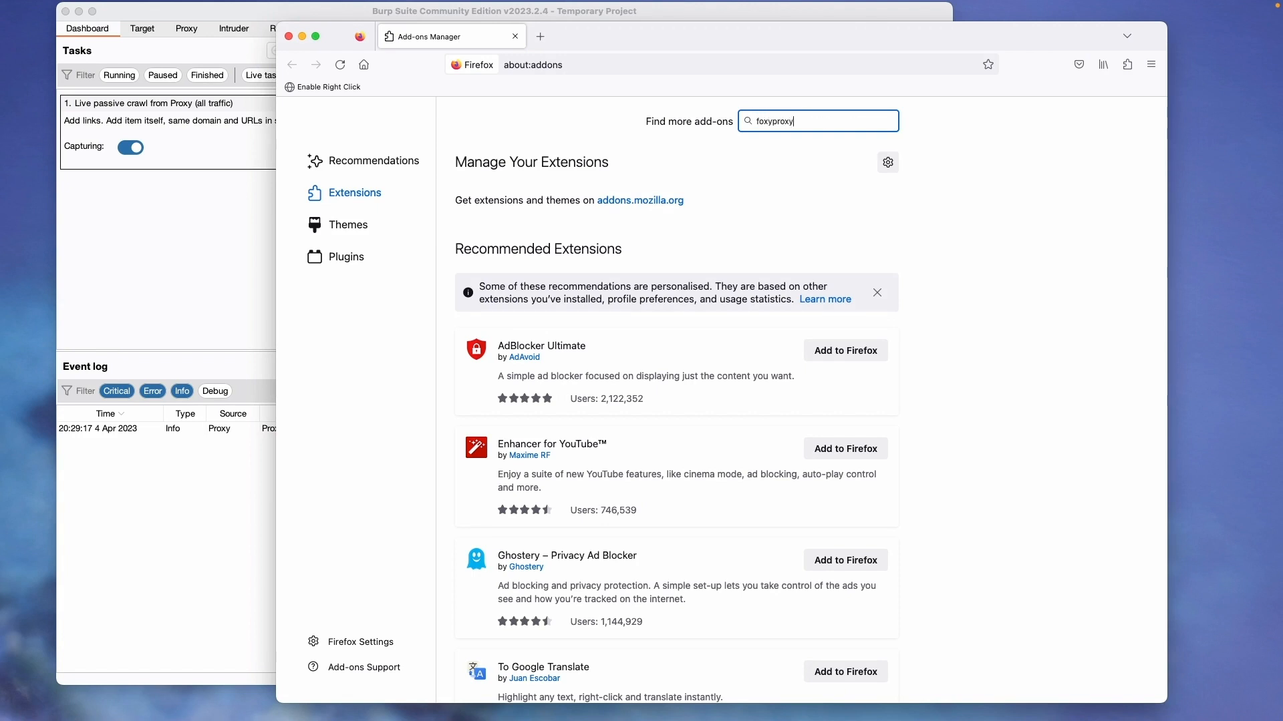
{"action": "key", "text": "Return"}
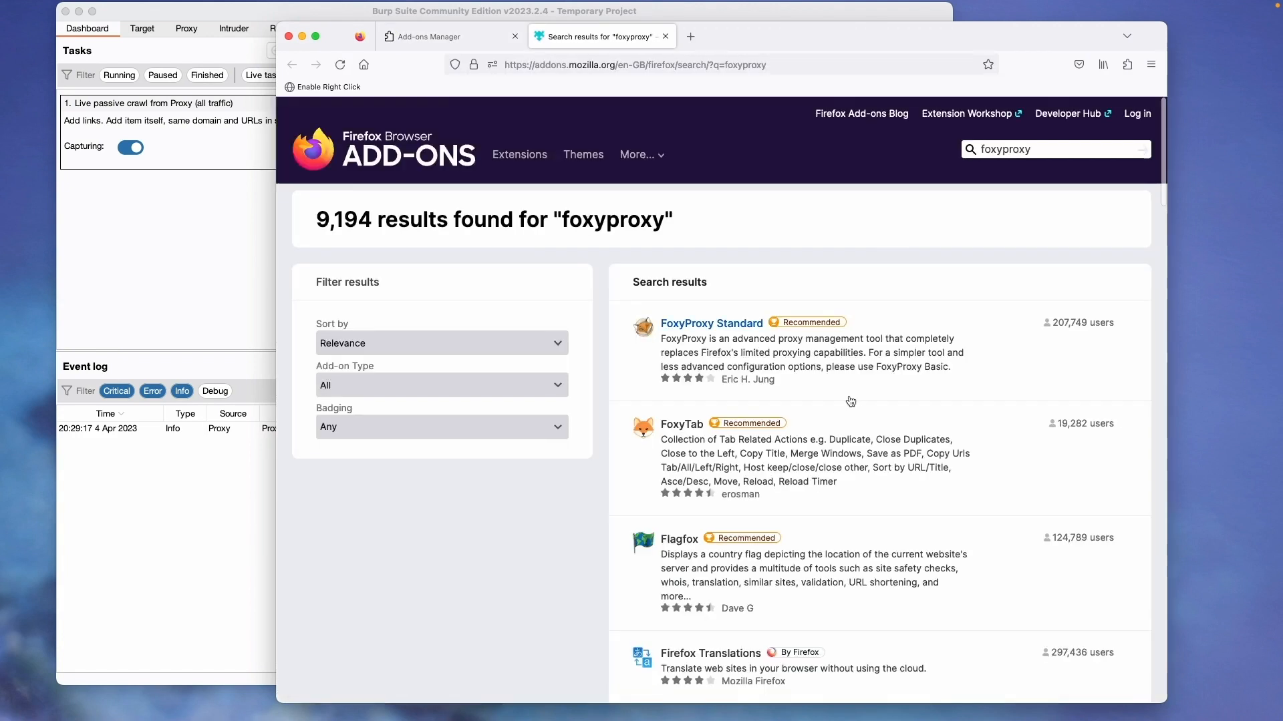
Step: Install the FoxyProxy Standard extension in Firefox and acknowledge the installation without allowing it in private windows
{"action": "left_click", "coordinate": [727, 325]}
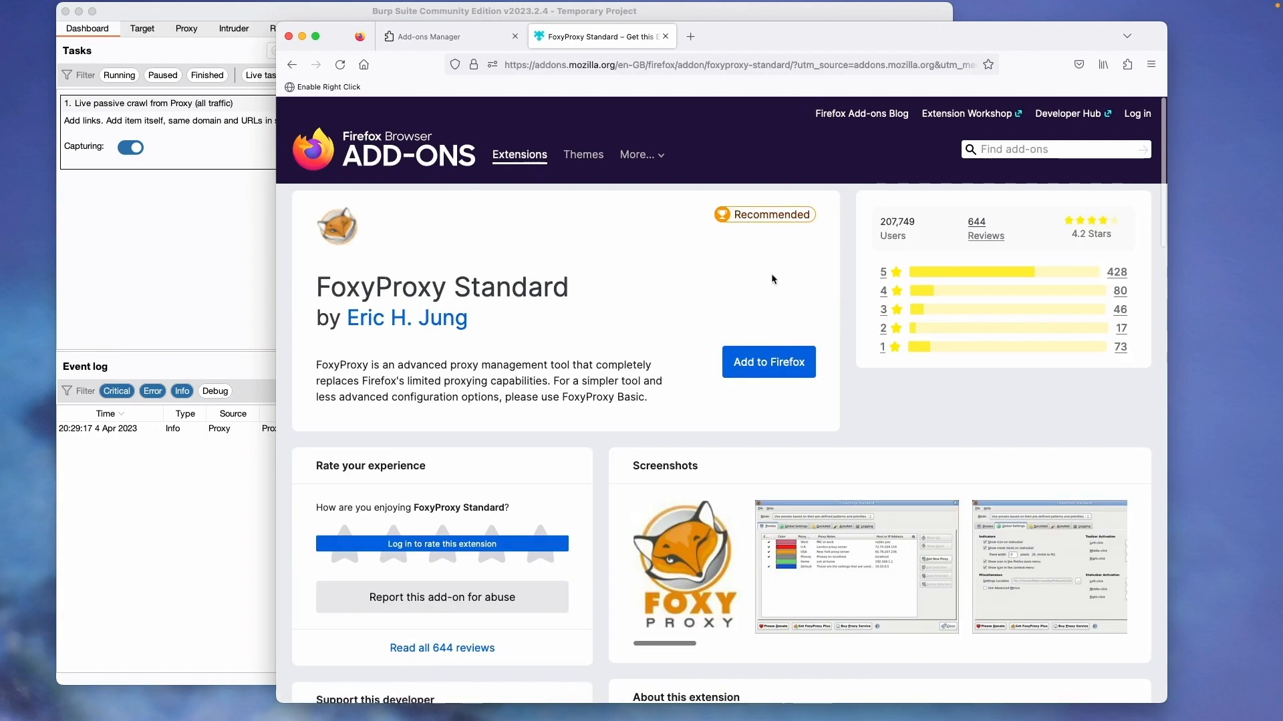
{"action": "left_click", "coordinate": [768, 361]}
{"action": "left_click", "coordinate": [1104, 227]}
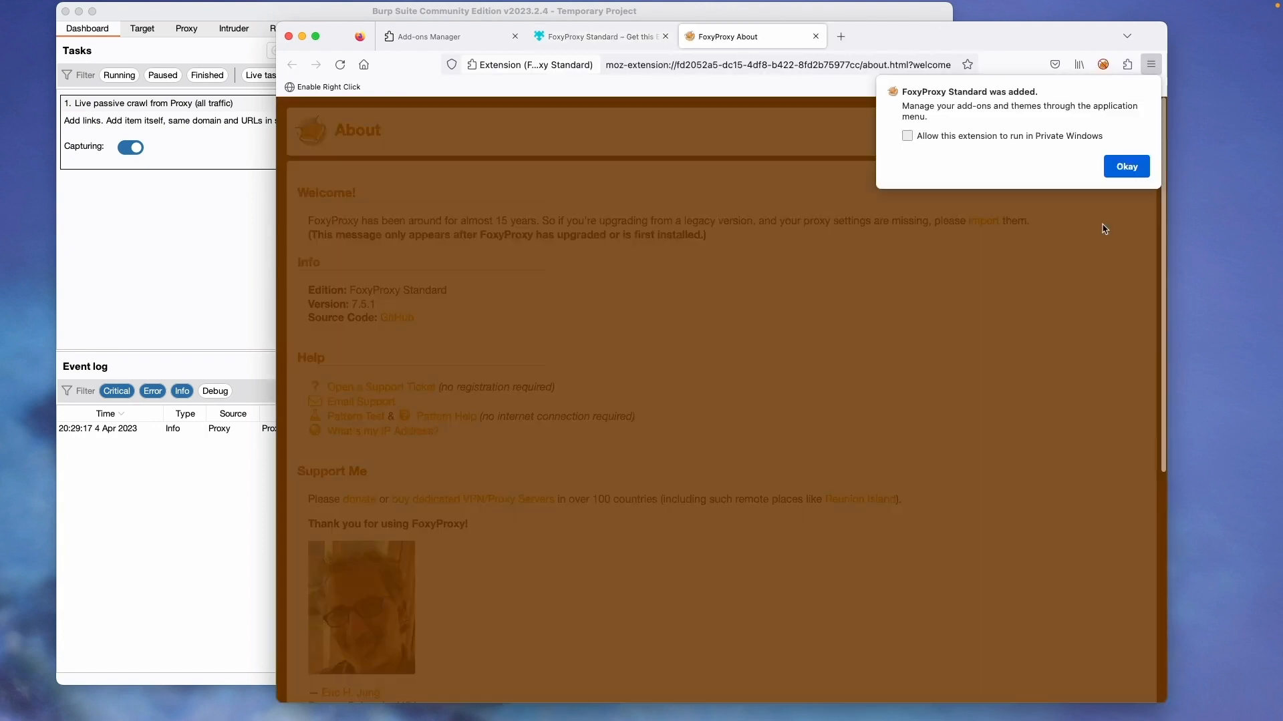
{"action": "left_click", "coordinate": [1119, 168]}
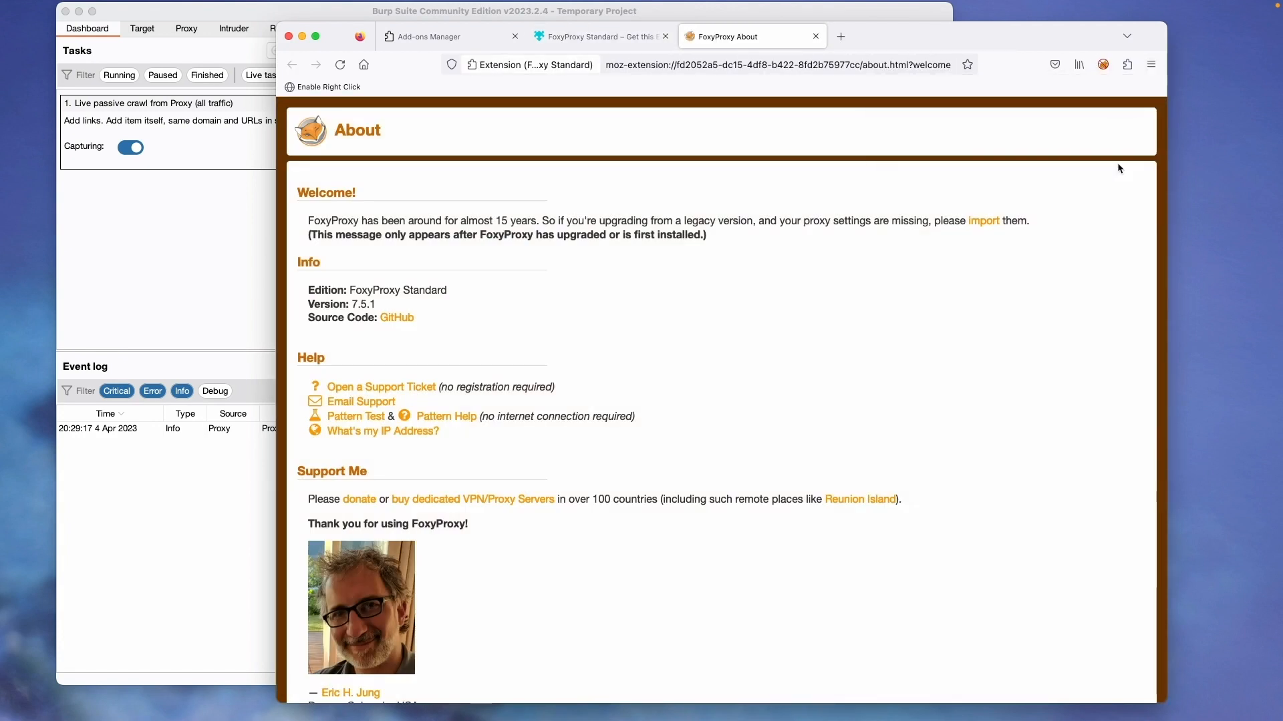
Step: Add a new proxy entry in the FoxyProxy options and title it Burp Community
{"action": "left_click", "coordinate": [1103, 65]}
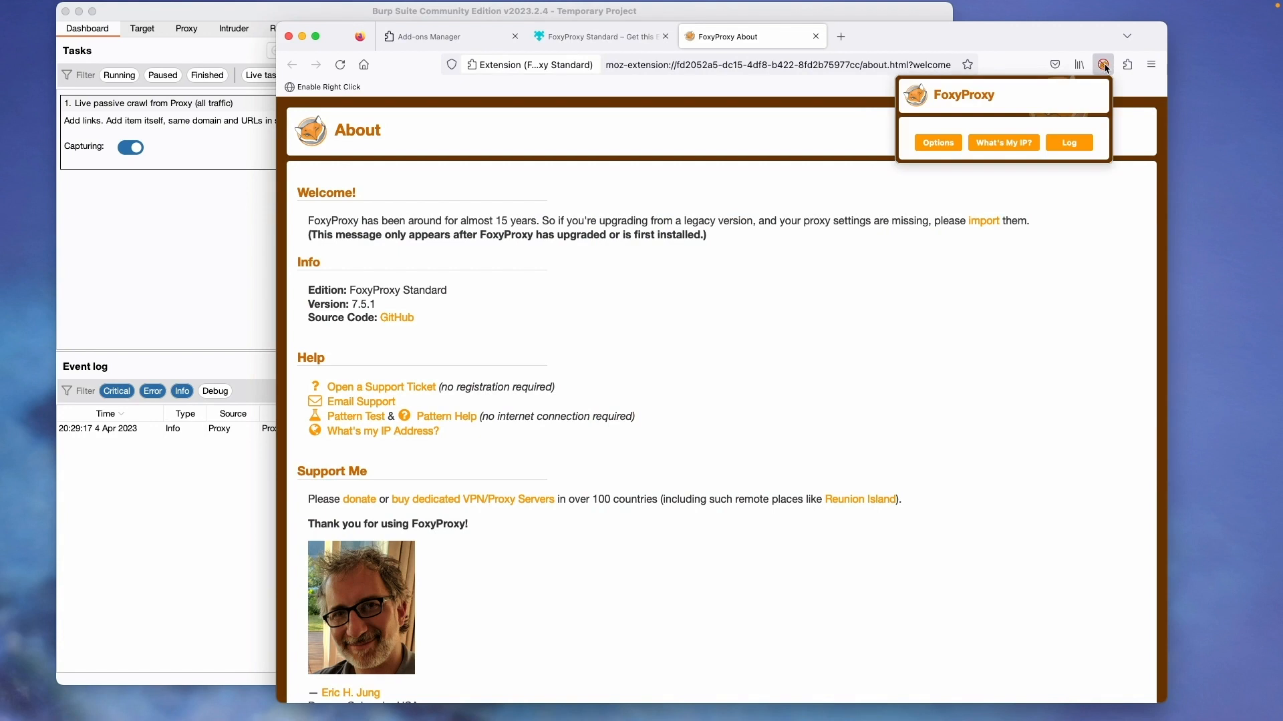
{"action": "left_click", "coordinate": [949, 153]}
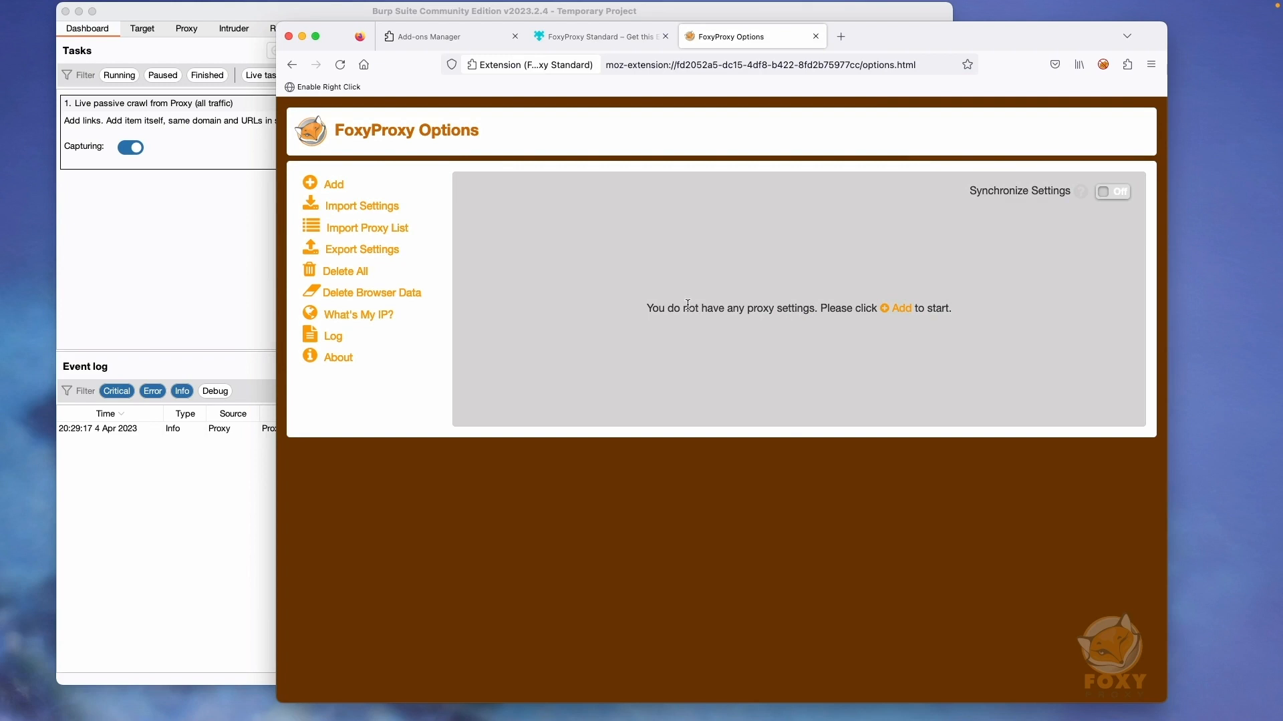
{"action": "left_click", "coordinate": [344, 185]}
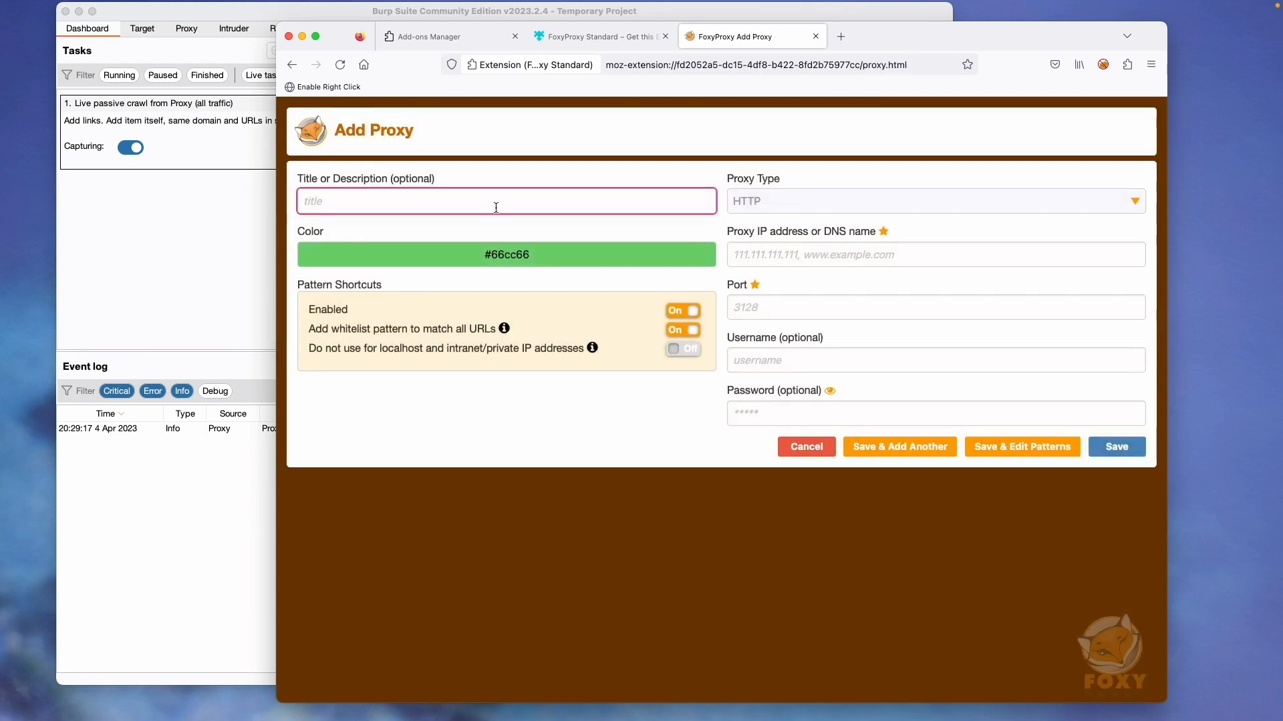
{"action": "type", "text": "Burp Community"}
Step: Look up the proxy listener in Burp Suite's proxy settings and enter 127.0.0.1 as the new FoxyProxy entry's IP address
{"action": "left_click", "coordinate": [167, 255]}
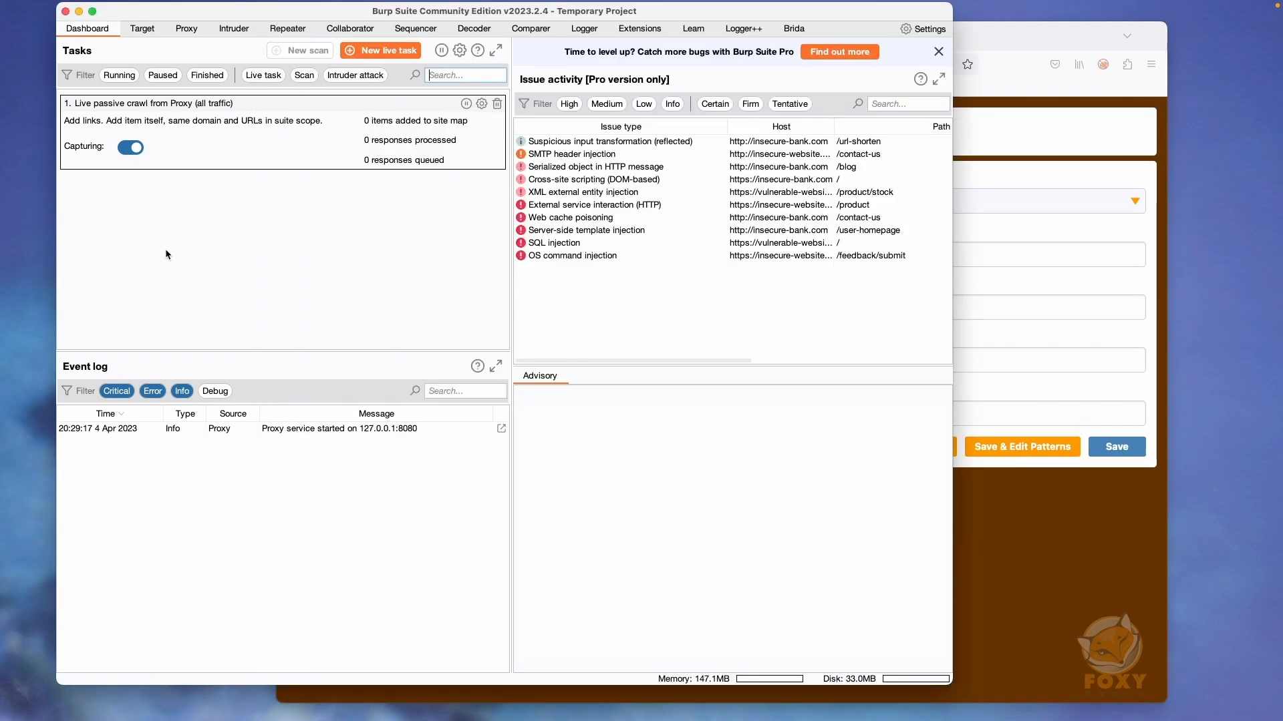
{"action": "left_click", "coordinate": [187, 29]}
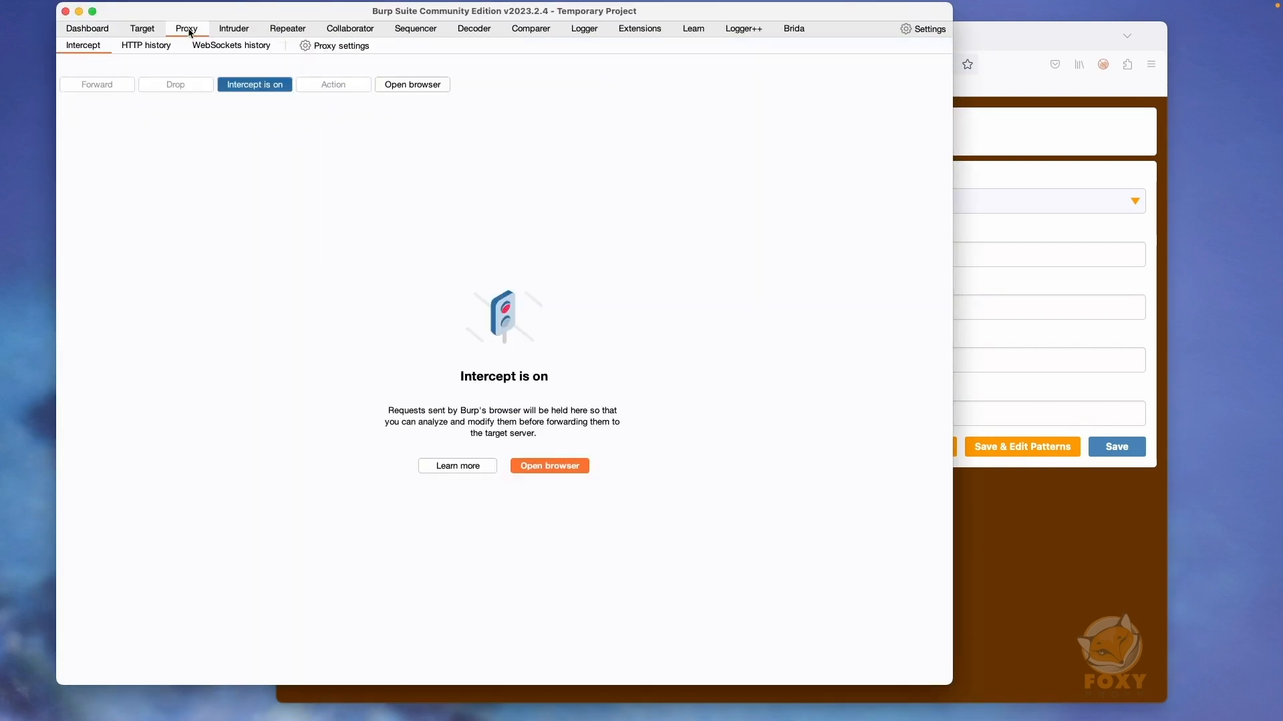
{"action": "left_click", "coordinate": [305, 45]}
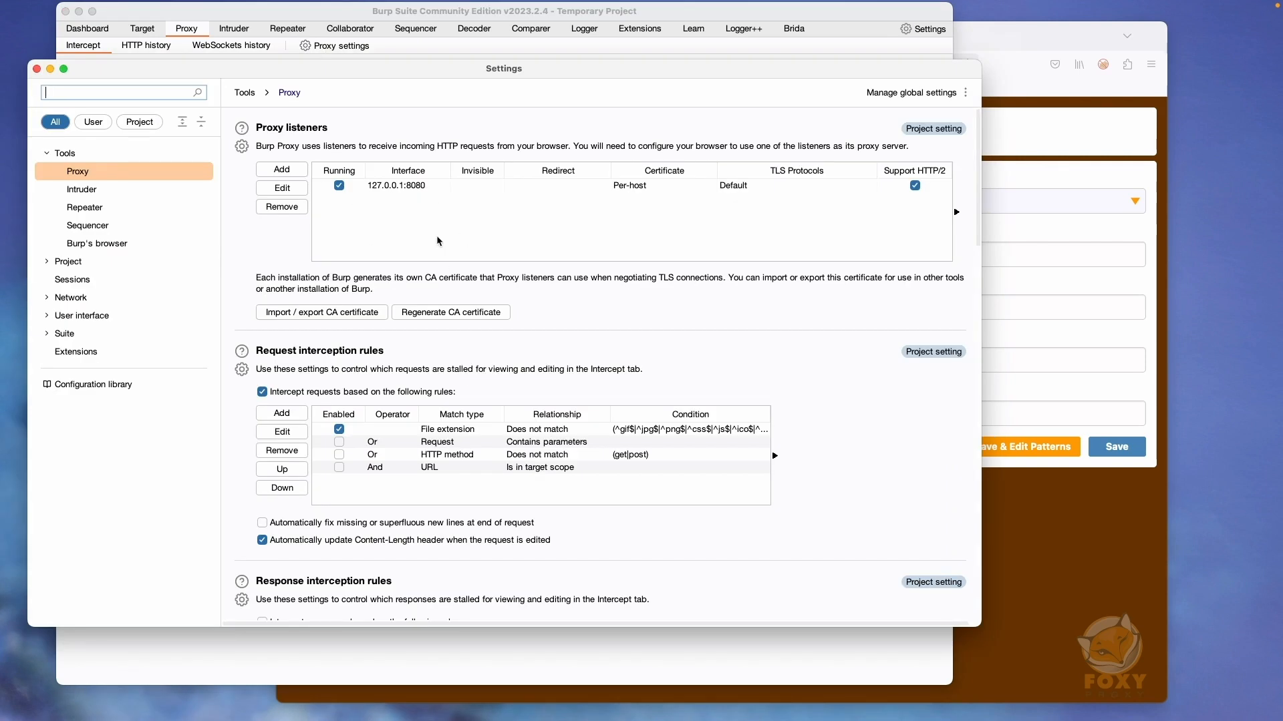
{"action": "left_click", "coordinate": [998, 250]}
{"action": "left_click", "coordinate": [998, 251]}
{"action": "type", "text": "127.0.0.1"}
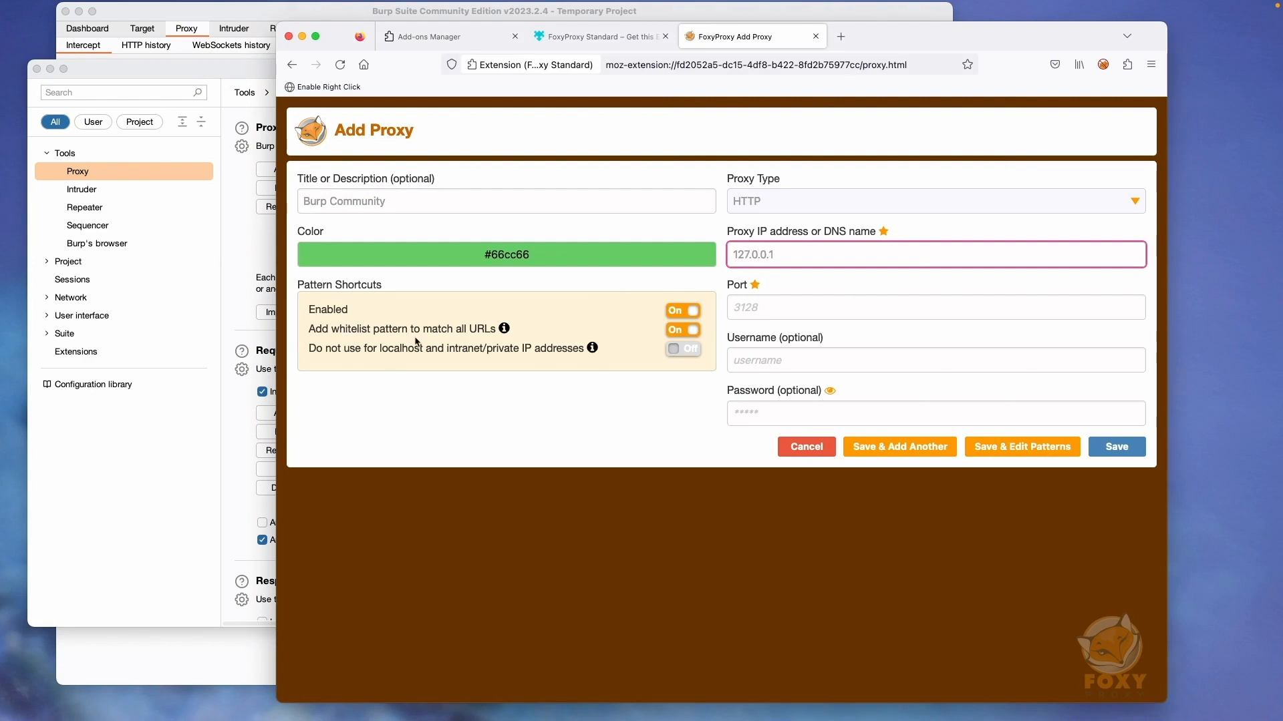
Step: Check the listener's port in Burp Suite, set the FoxyProxy entry's port to 8080 and save the entry
{"action": "left_click", "coordinate": [226, 422]}
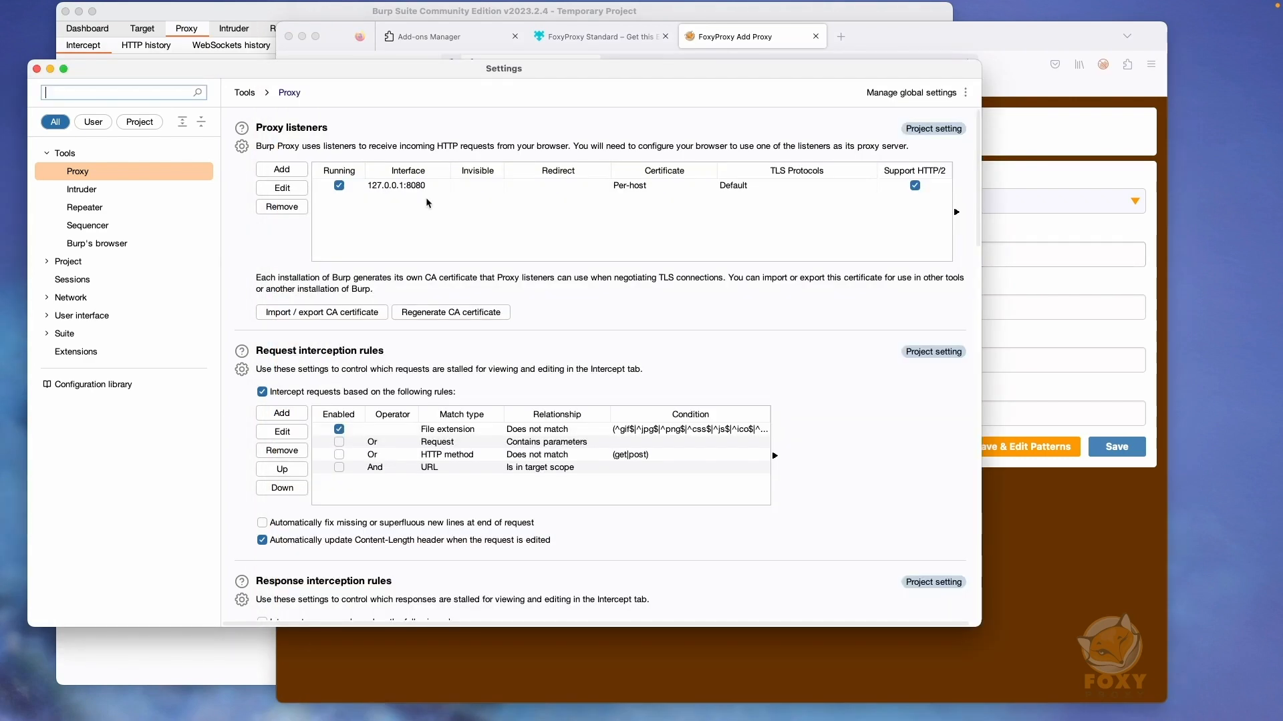
{"action": "left_click", "coordinate": [1017, 344]}
{"action": "left_click", "coordinate": [974, 304]}
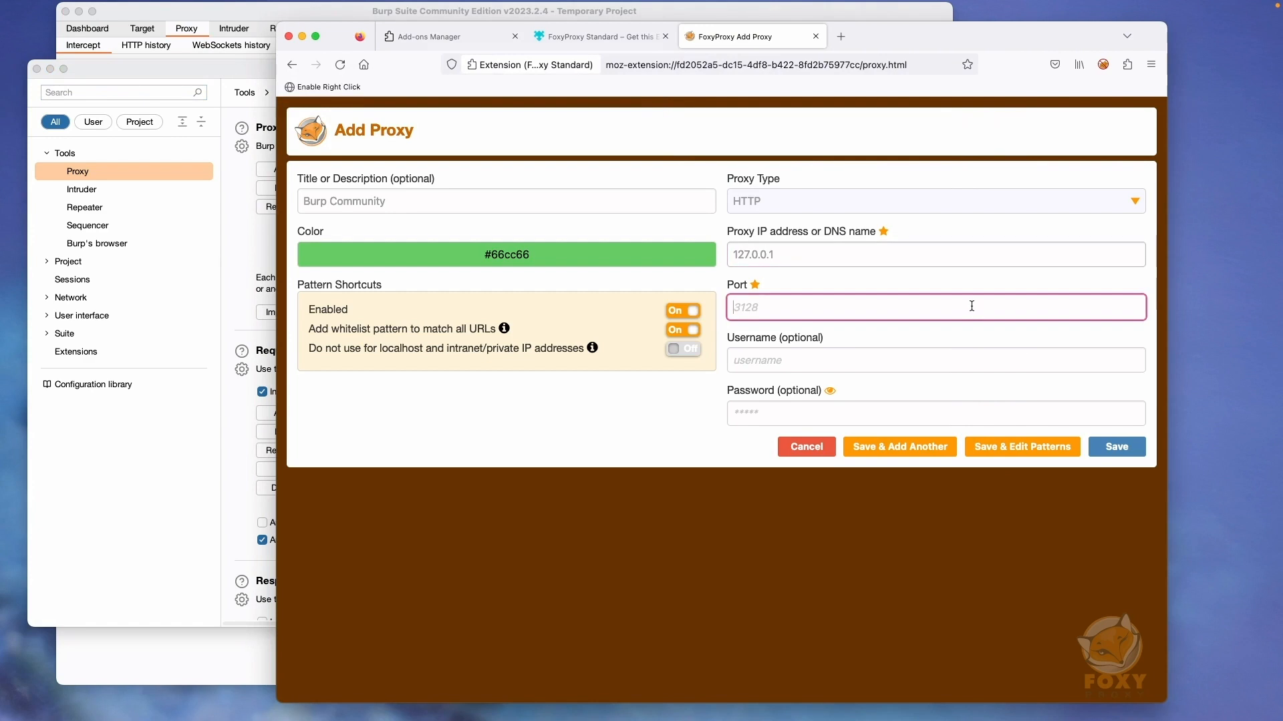
{"action": "type", "text": "8080"}
{"action": "left_click", "coordinate": [1117, 447]}
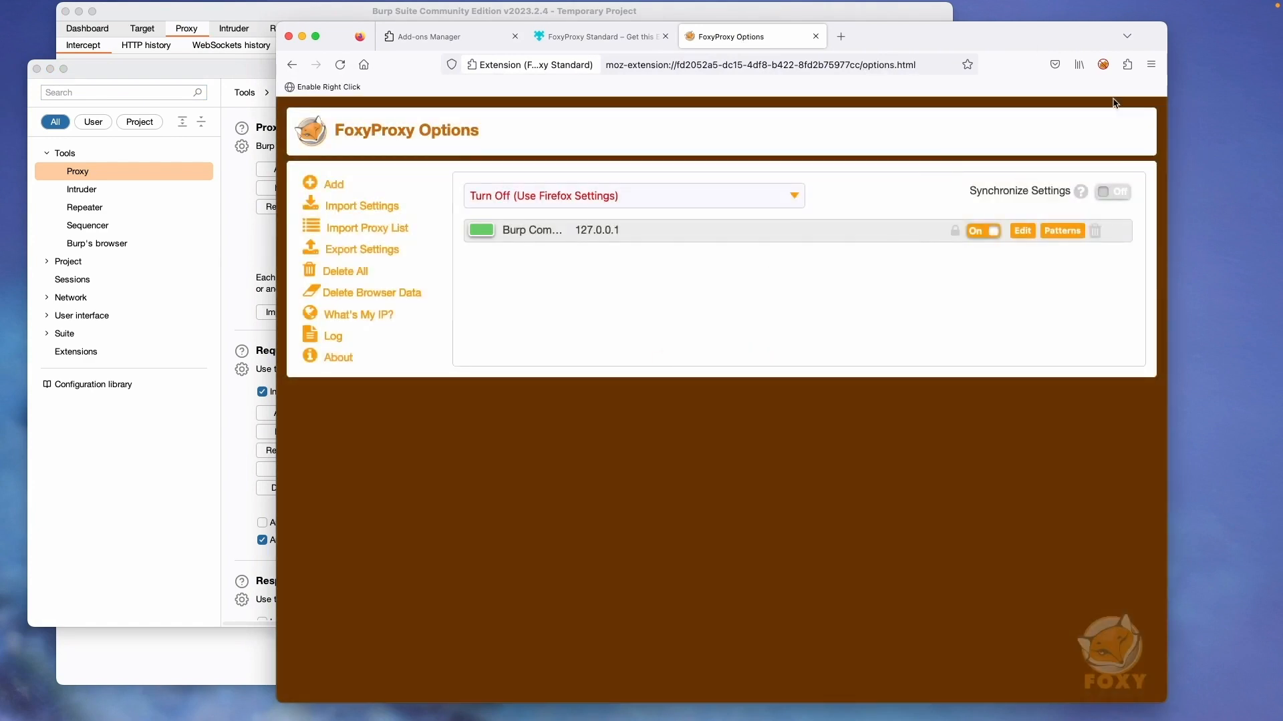
Step: Open a new browser tab and activate the Burp Community proxy in FoxyProxy for all URLs
{"action": "left_click", "coordinate": [1103, 64]}
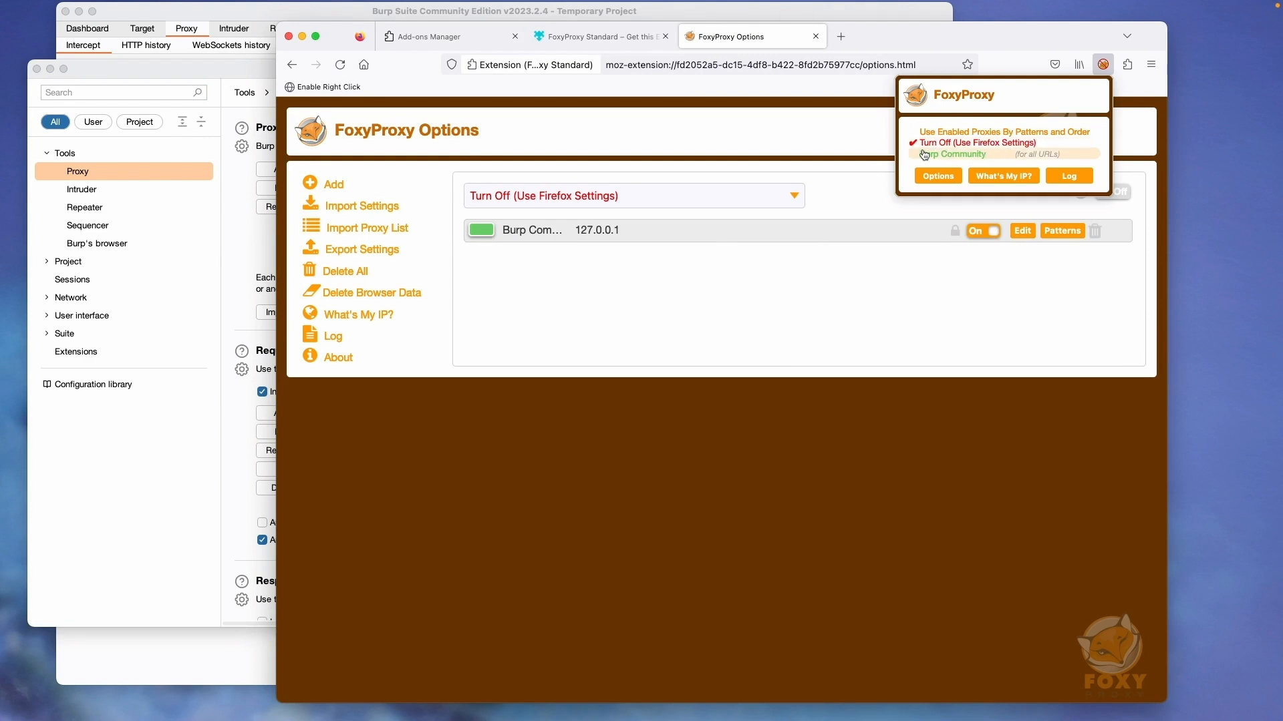
{"action": "left_click", "coordinate": [840, 36]}
{"action": "left_click", "coordinate": [1103, 64]}
{"action": "left_click", "coordinate": [1026, 156]}
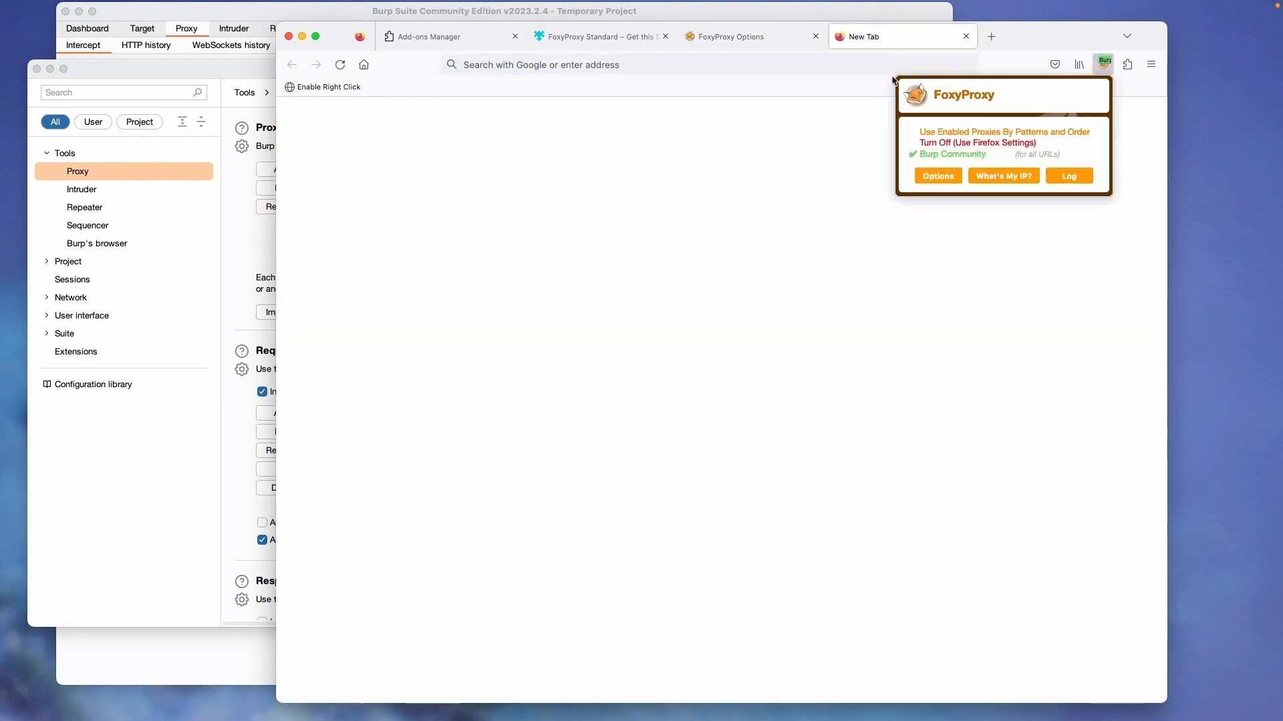
Step: Test the proxied connection by running a web search for gooogle
{"action": "type", "text": "gop"}
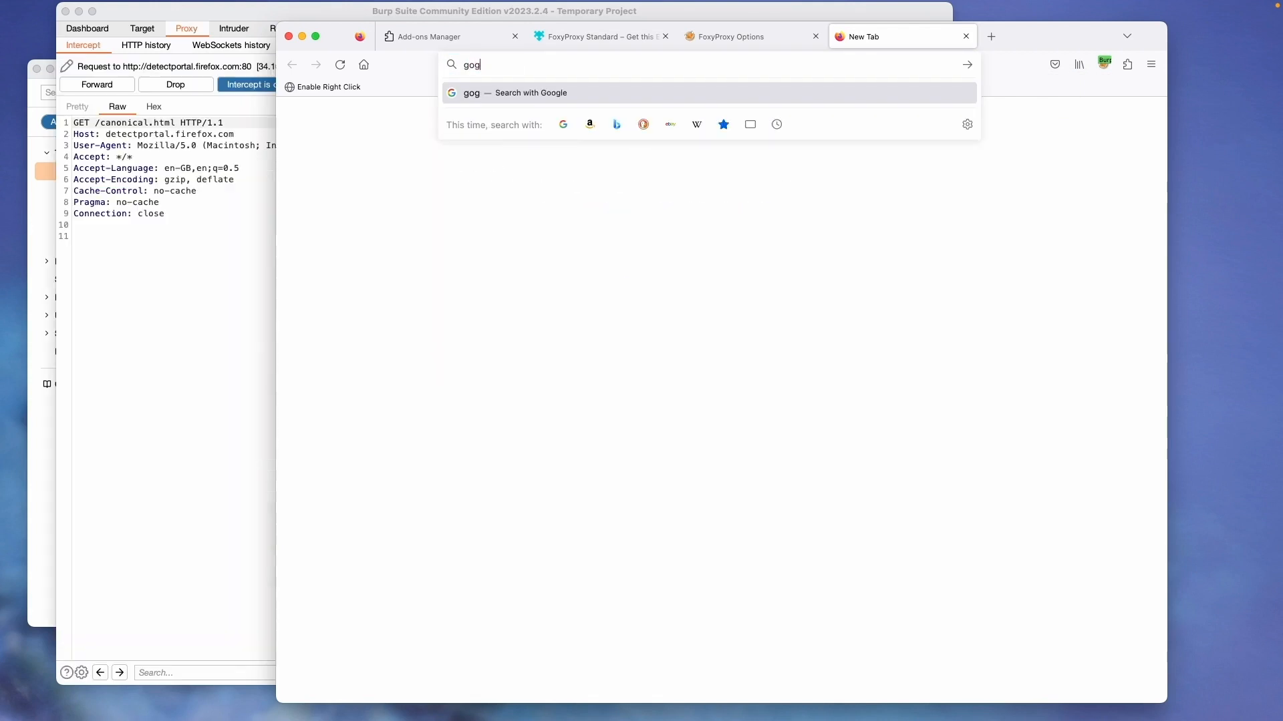
{"action": "key", "text": "BackSpace"}
{"action": "type", "text": "p"}
{"action": "key", "text": "BackSpace"}
{"action": "type", "text": "oogle"}
{"action": "key", "text": "Return"}
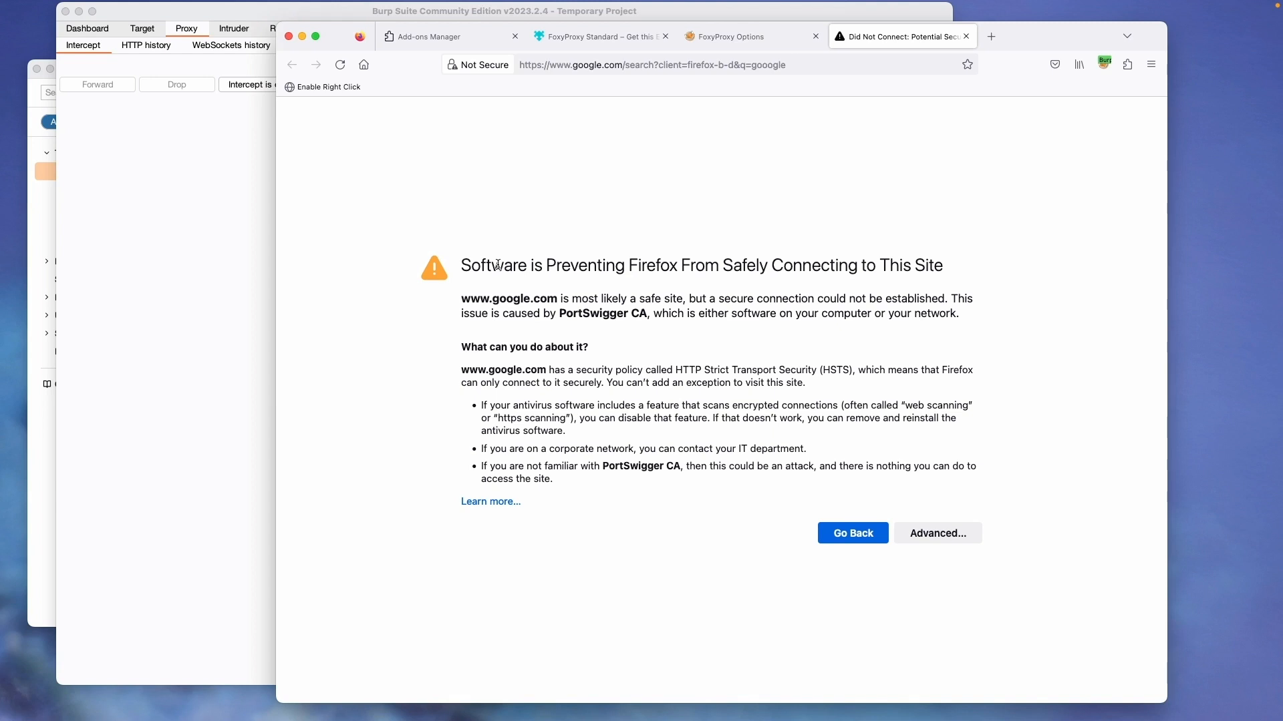
{"action": "left_click", "coordinate": [561, 66]}
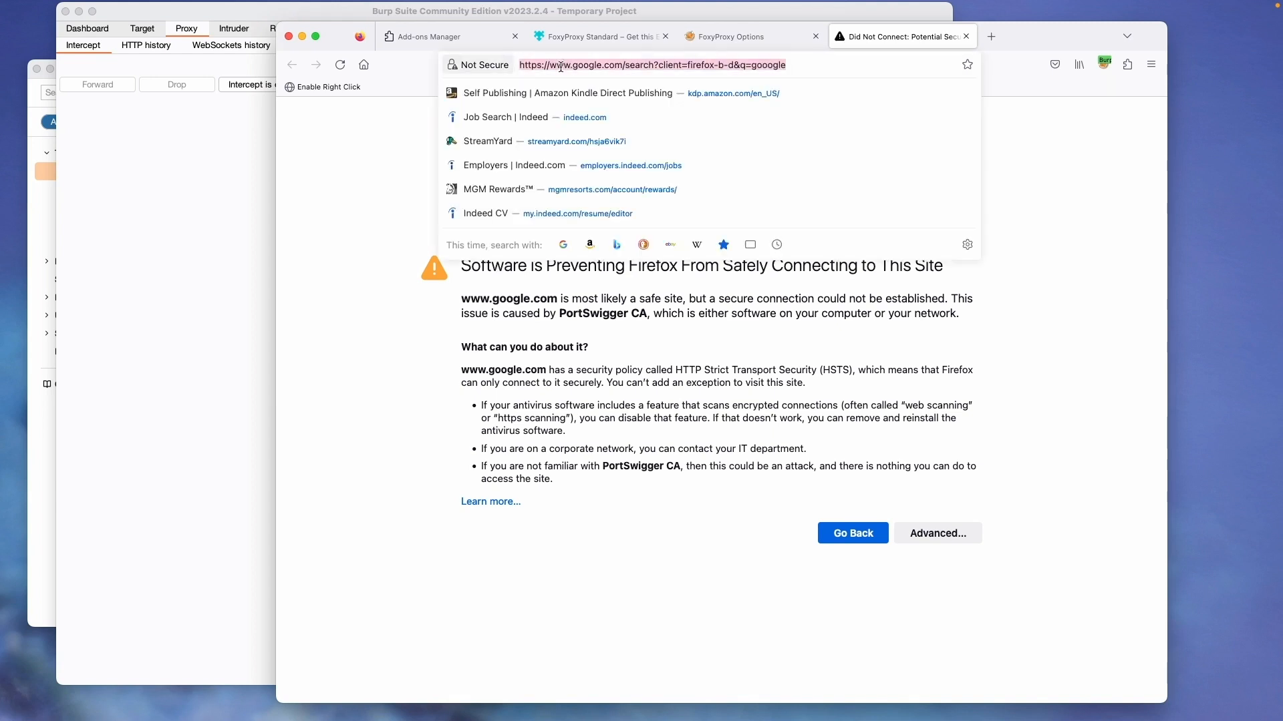
{"action": "type", "text": "http:/"}
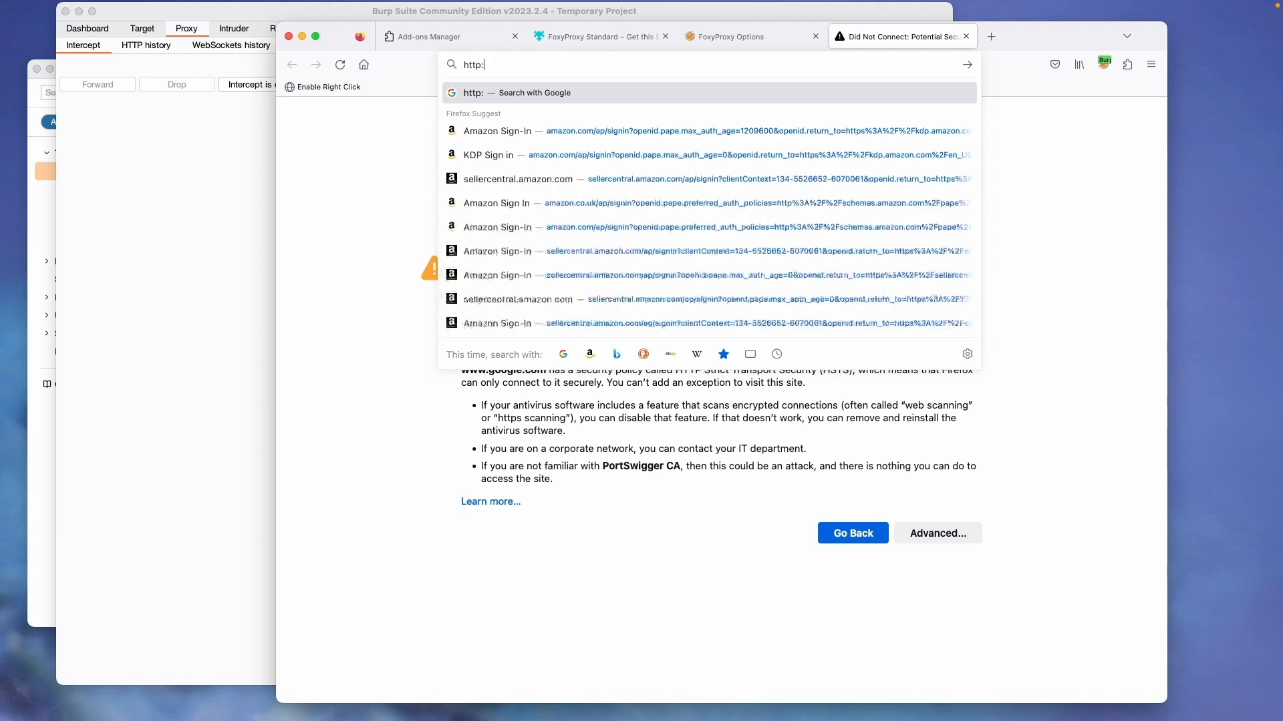
{"action": "type", "text": "/burp/"}
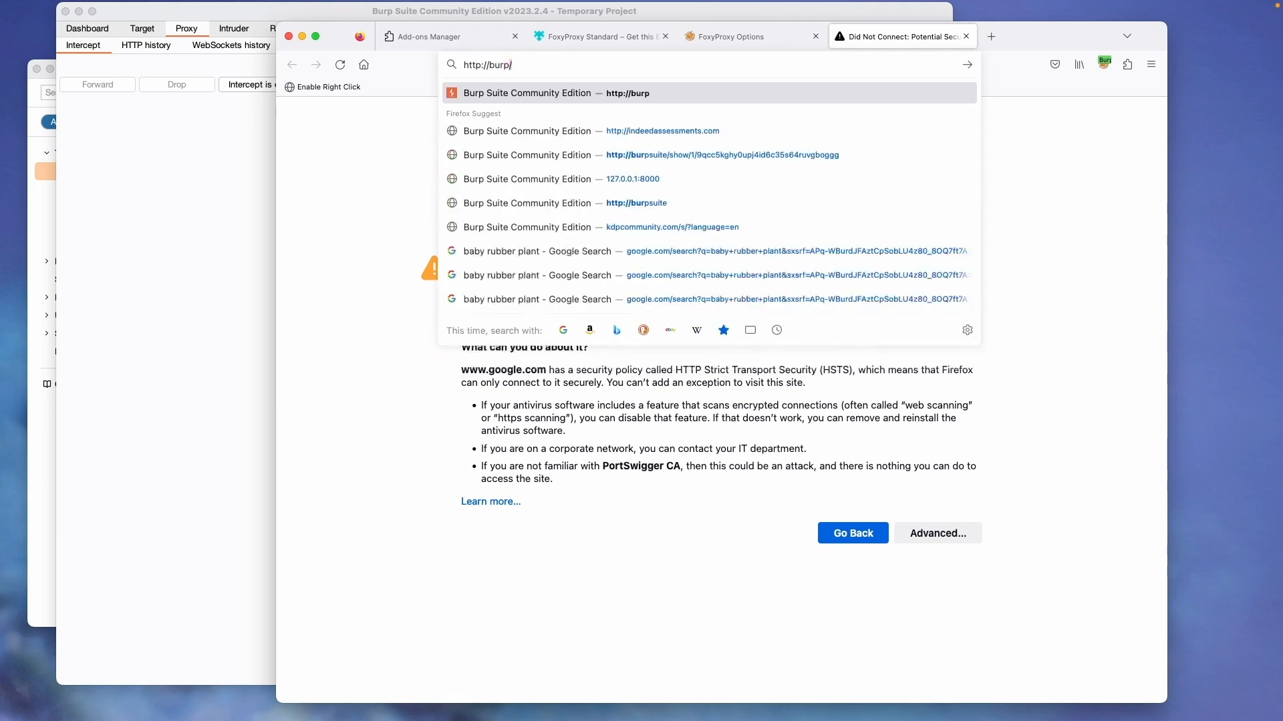
{"action": "key", "text": "Return"}
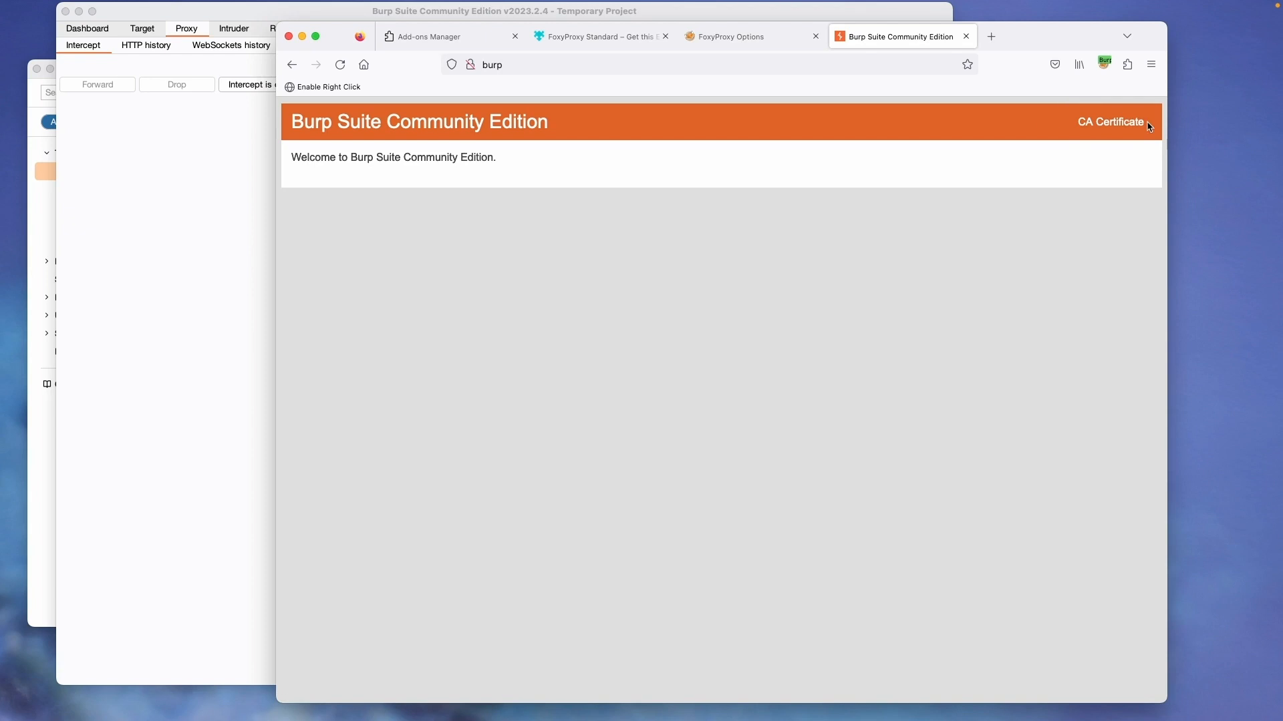
{"action": "left_click", "coordinate": [1080, 121]}
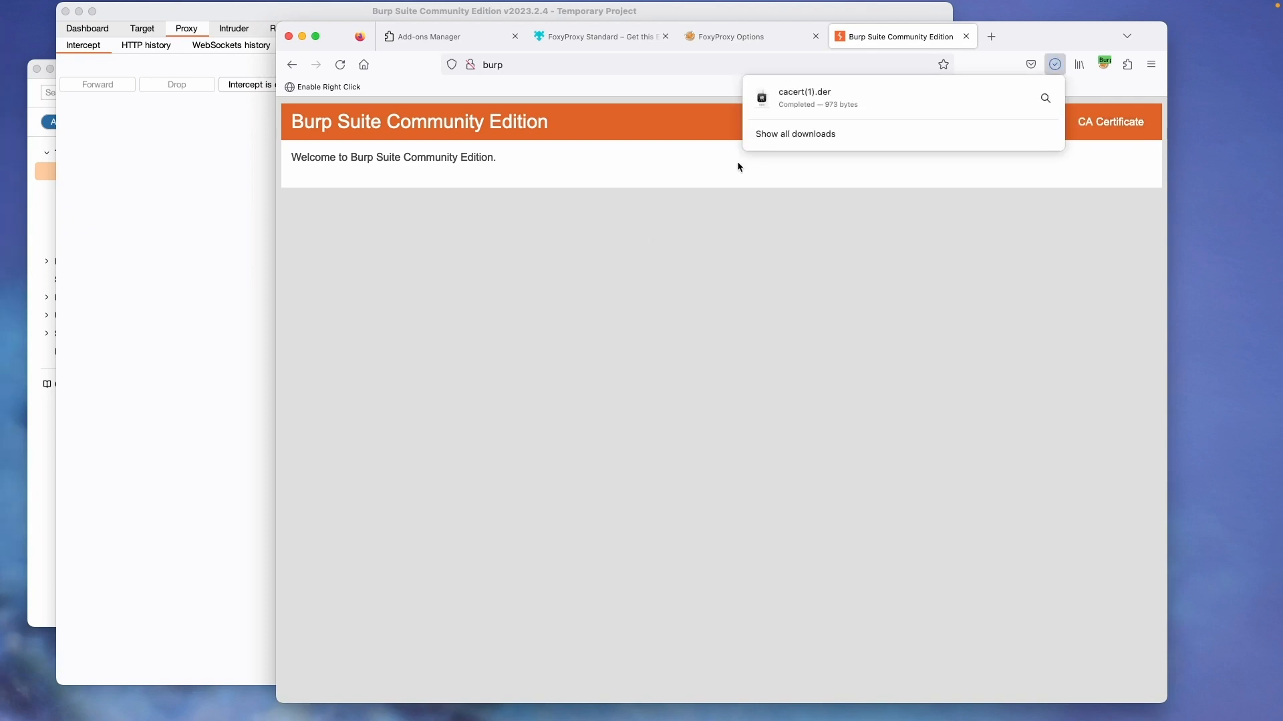
{"action": "left_click", "coordinate": [711, 159]}
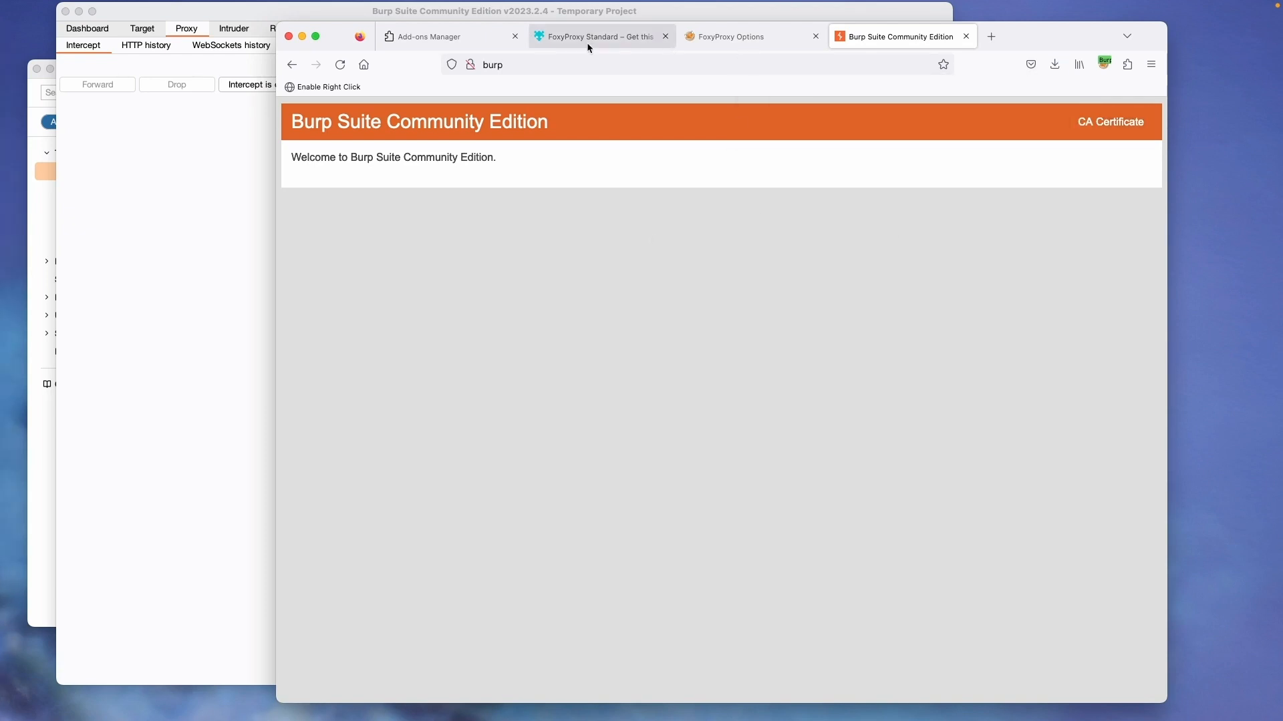
Step: Search the Firefox settings for cert and import the downloaded CA certificate into the certificate manager's authorities
{"action": "left_click", "coordinate": [474, 33]}
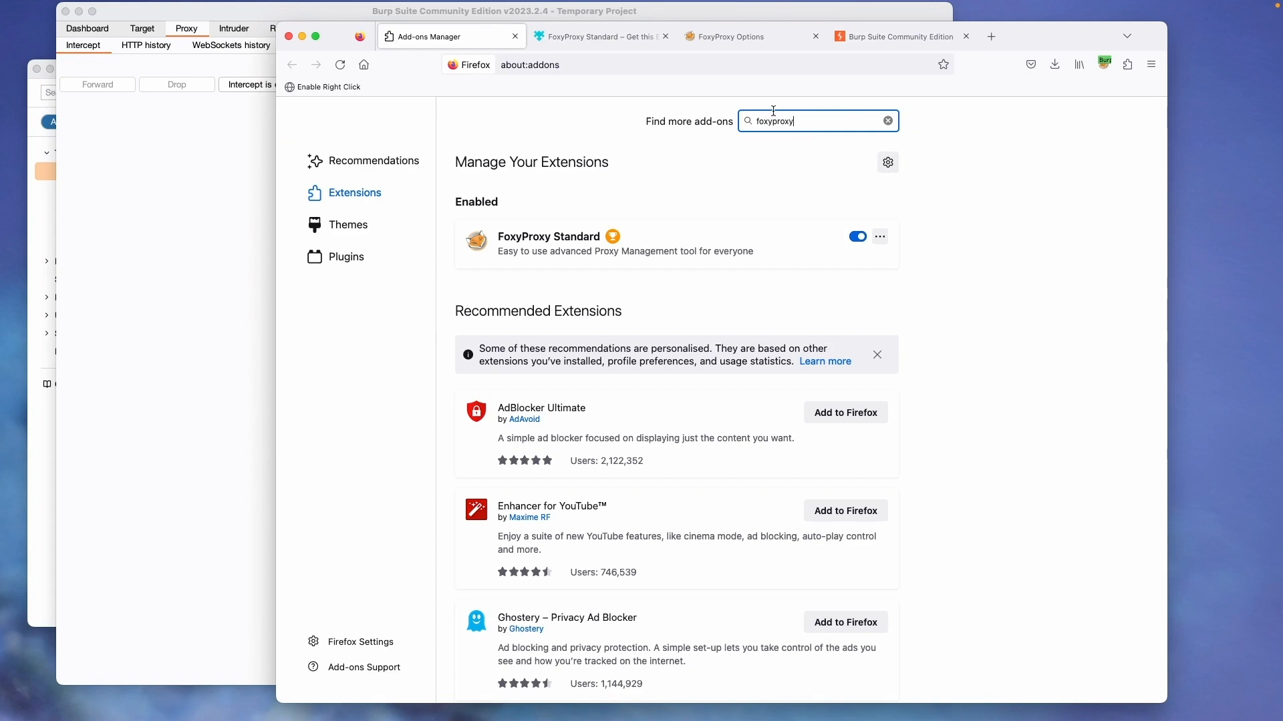
{"action": "left_click", "coordinate": [1151, 64]}
{"action": "left_click", "coordinate": [1002, 392]}
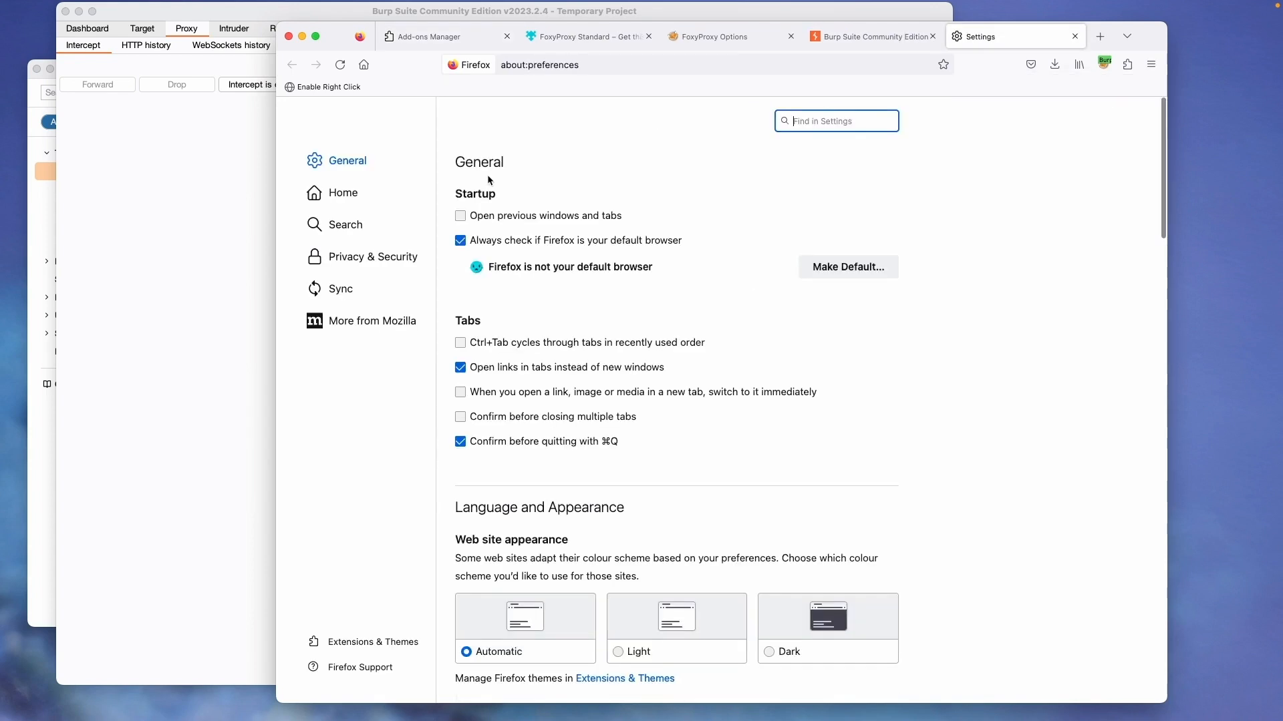
{"action": "type", "text": "cert"}
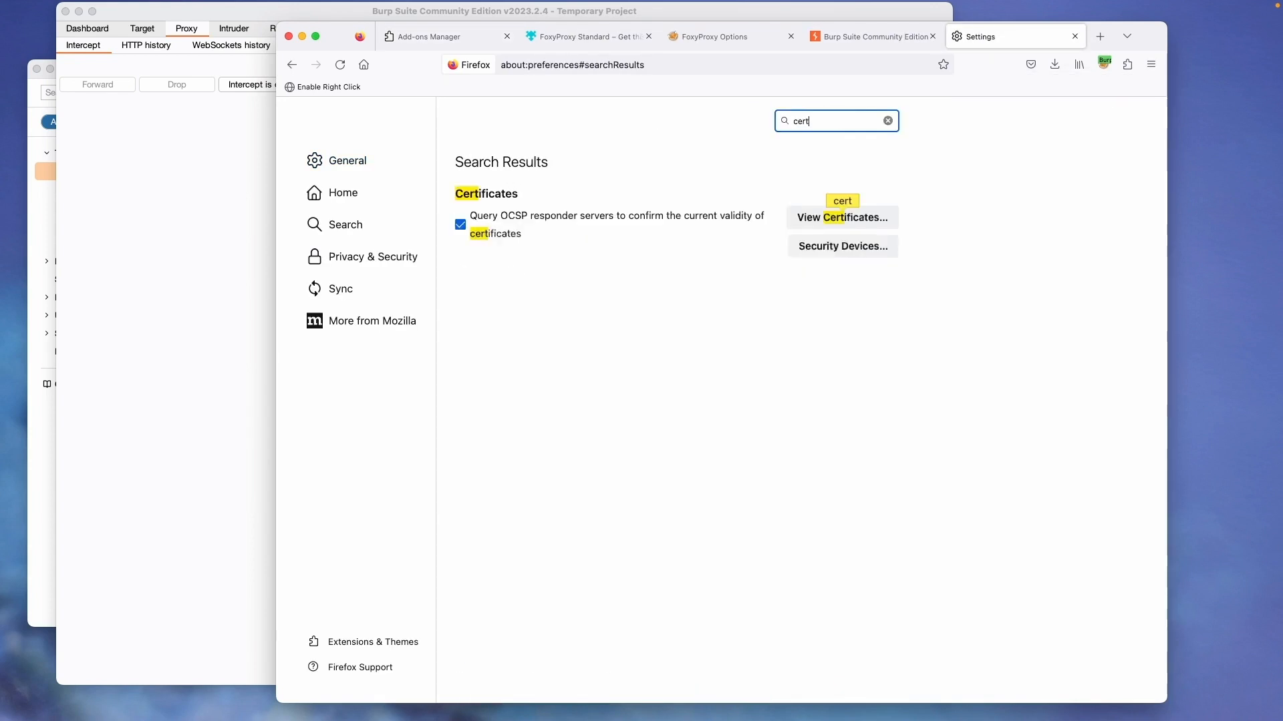
{"action": "left_click", "coordinate": [831, 223]}
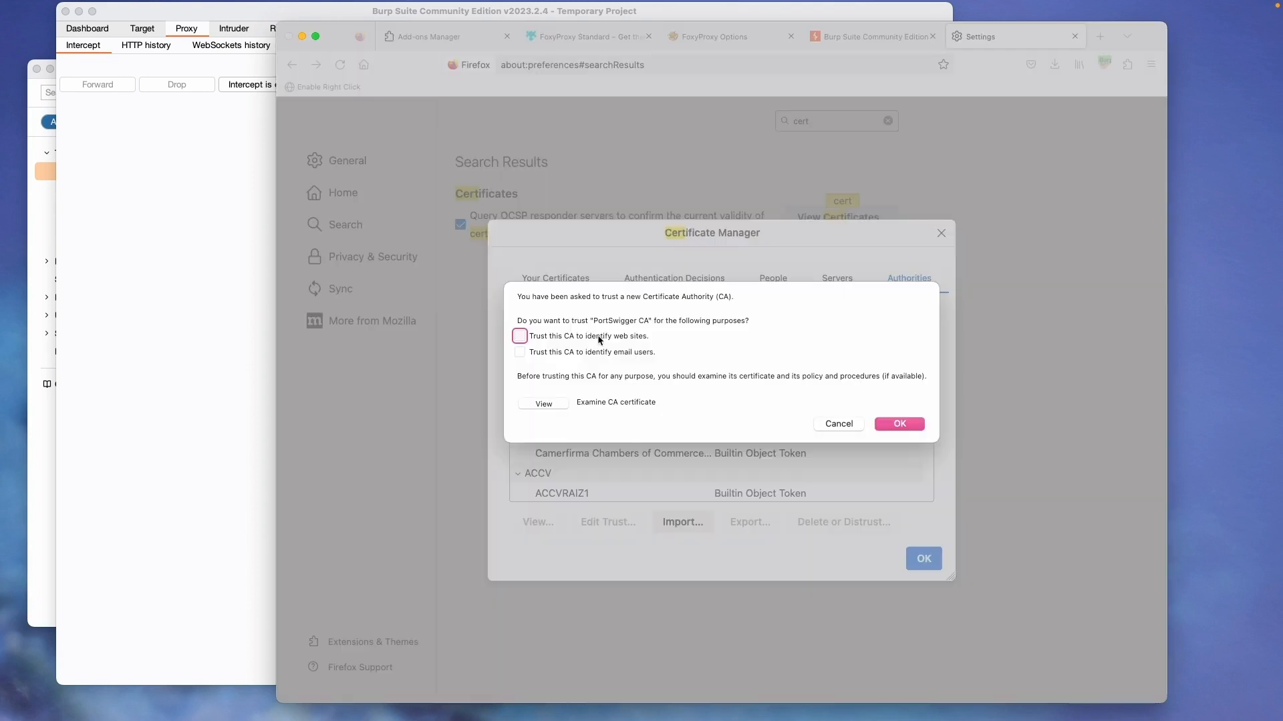
Step: Trust the PortSwigger CA for identifying both web sites and email users, and confirm the import
{"action": "left_click", "coordinate": [599, 338]}
{"action": "left_click", "coordinate": [558, 355]}
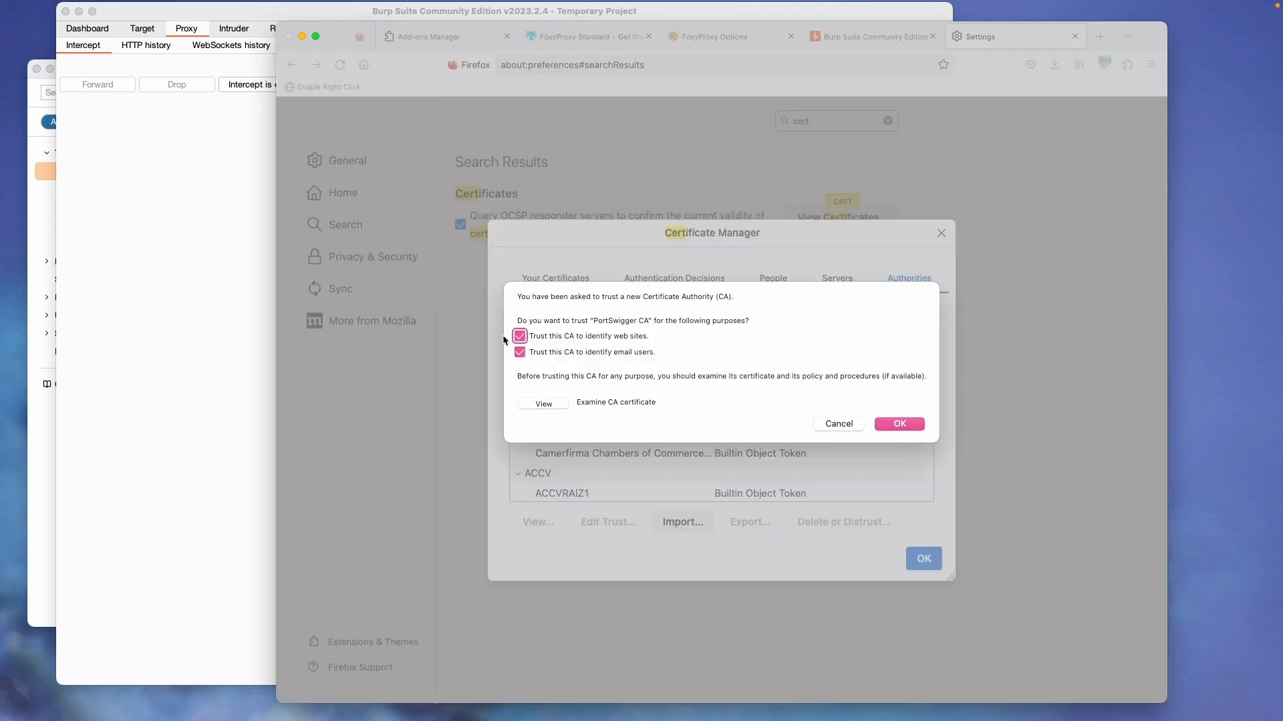
{"action": "left_click", "coordinate": [900, 425]}
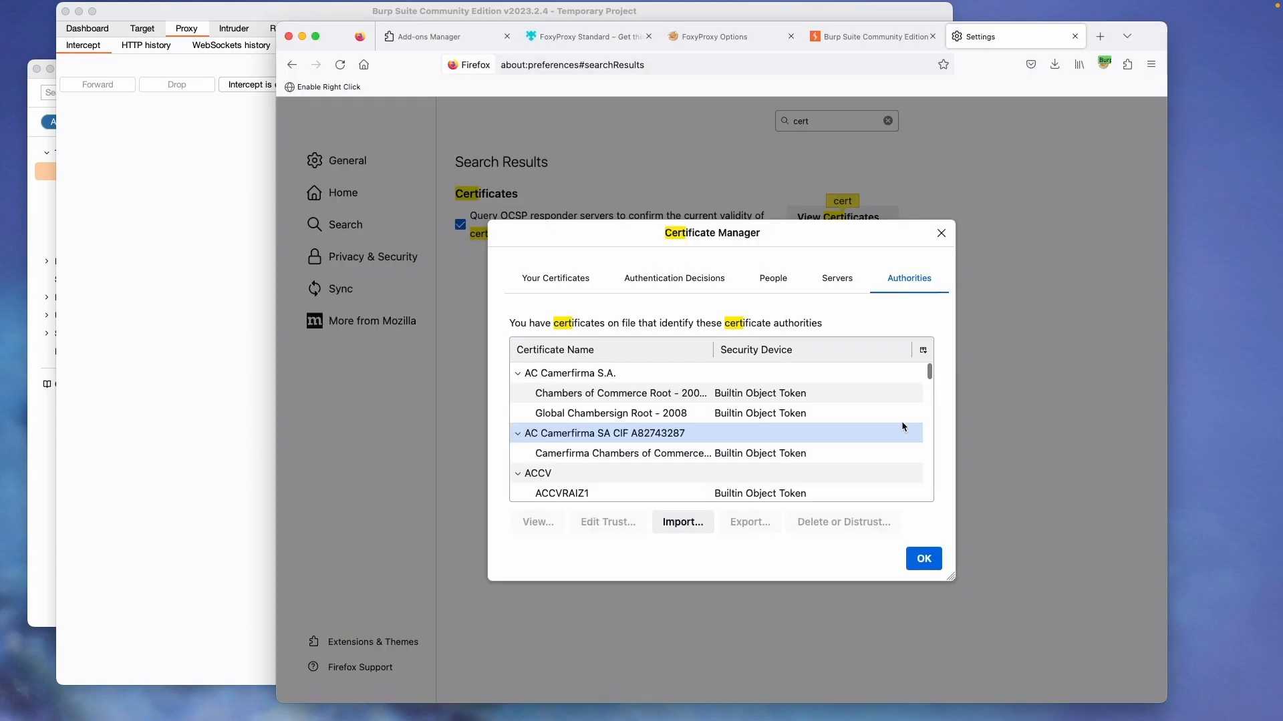
Step: Look through the certificate manager's list of authorities and close the manager, keeping the imported certificate
{"action": "scroll", "coordinate": [830, 465], "scroll_direction": "down", "scroll_amount": 10}
{"action": "scroll", "coordinate": [831, 468], "scroll_direction": "down", "scroll_amount": 3}
{"action": "left_click", "coordinate": [924, 558]}
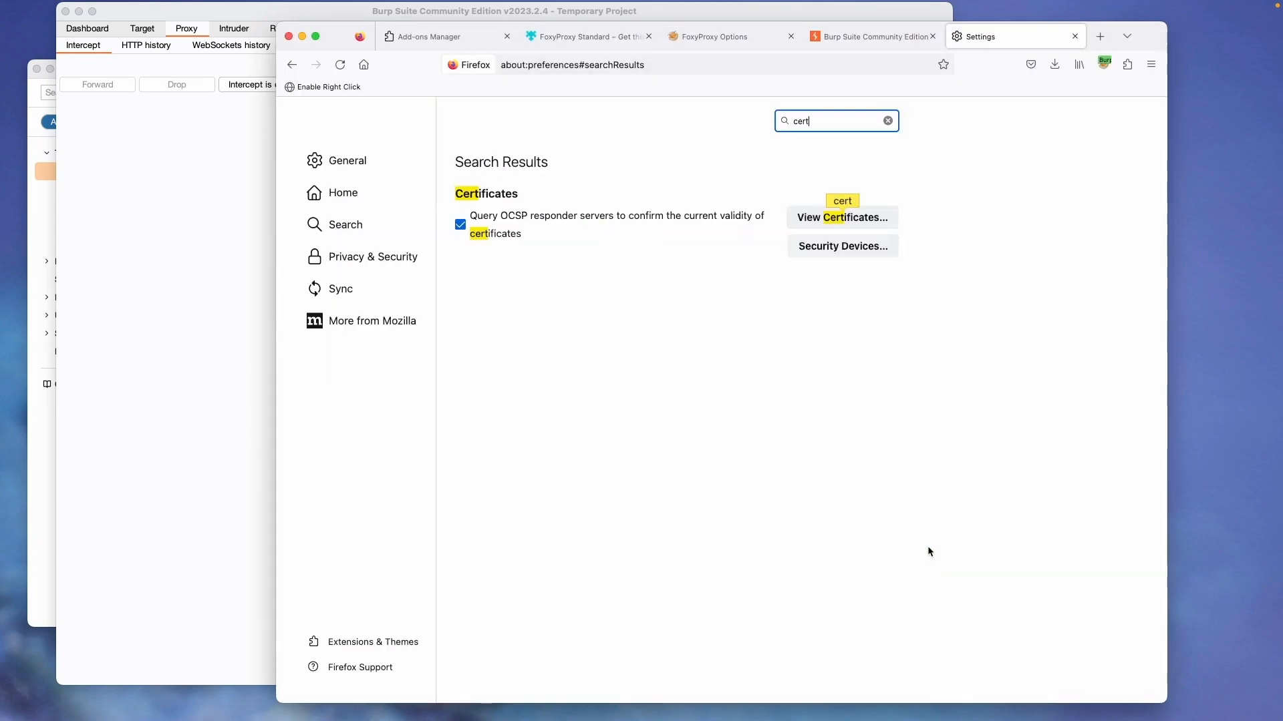
Step: Load google.com in the tab showing the Burp Suite page
{"action": "left_click", "coordinate": [828, 37]}
{"action": "key", "text": "super+l"}
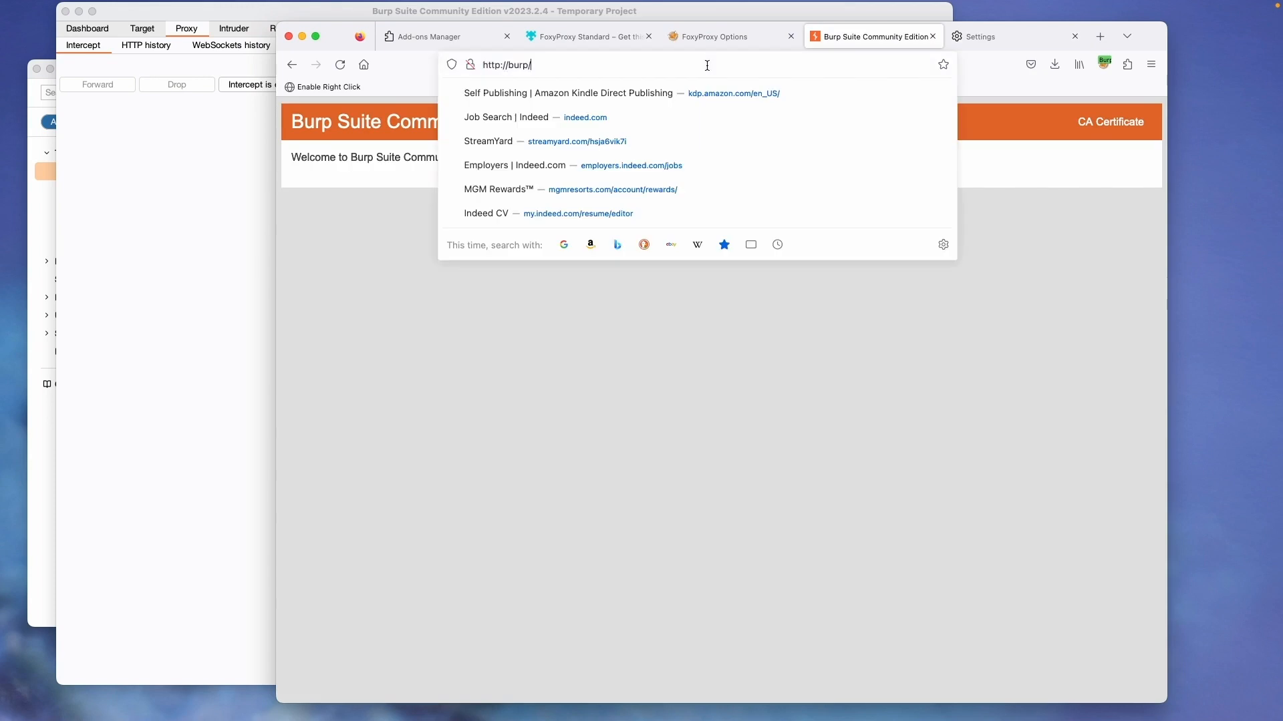
{"action": "type", "text": "google.com"}
{"action": "key", "text": "Return"}
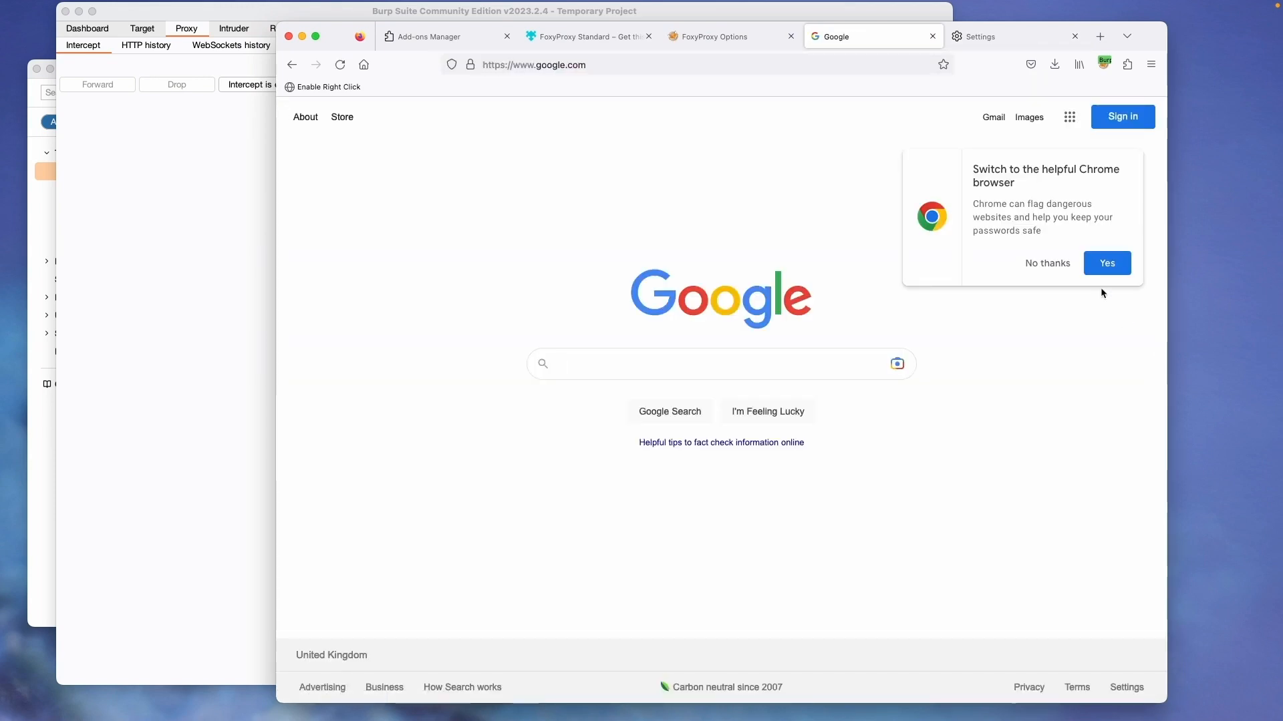
{"action": "left_click", "coordinate": [169, 54]}
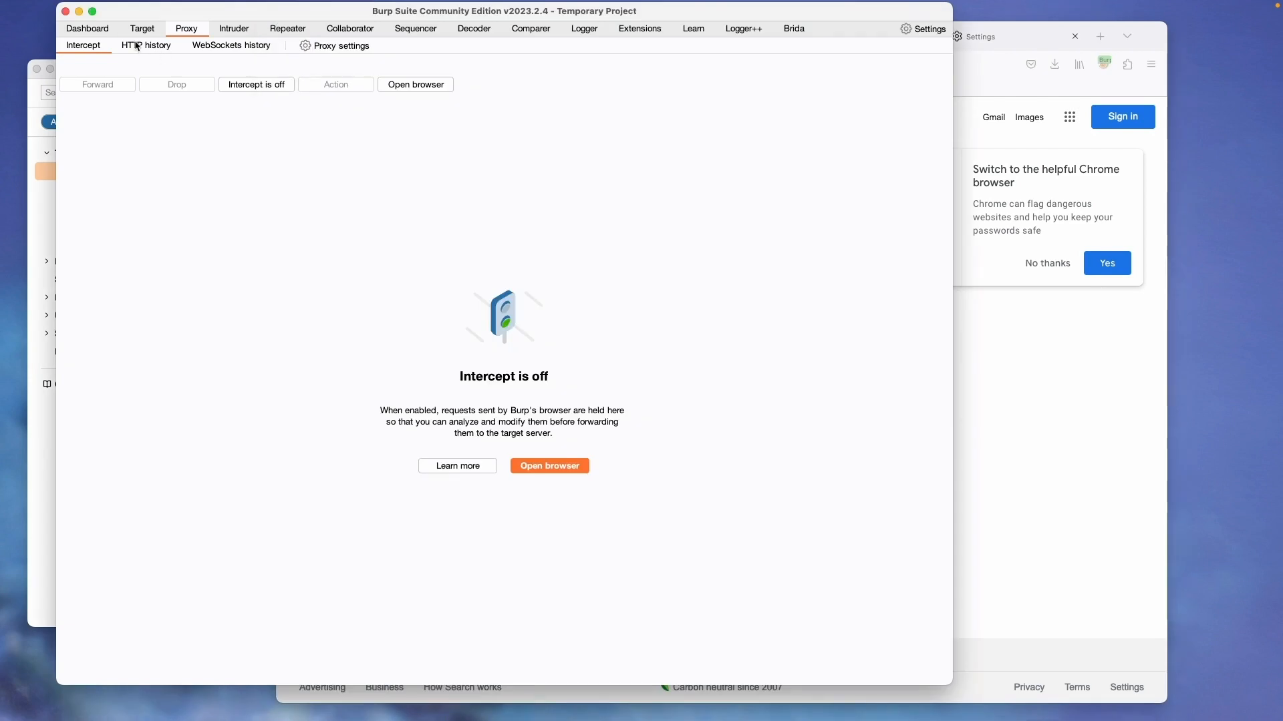
{"action": "left_click", "coordinate": [136, 46]}
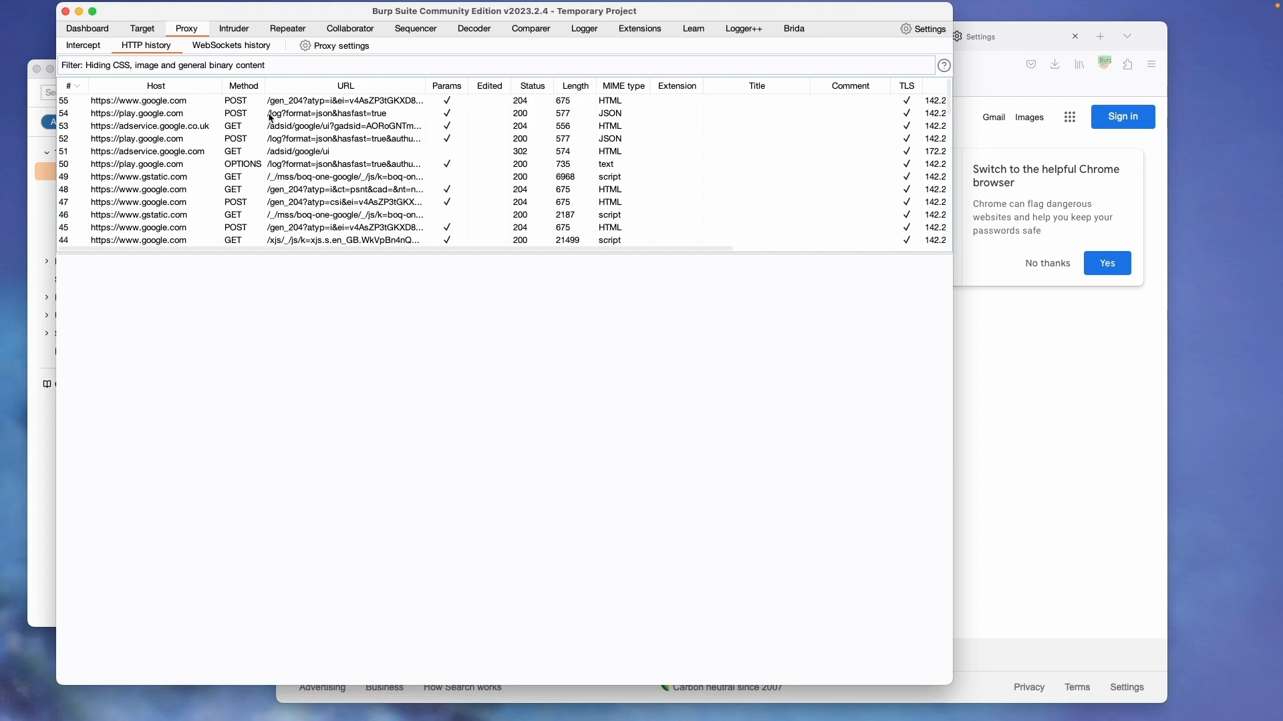
{"action": "left_click", "coordinate": [1025, 375]}
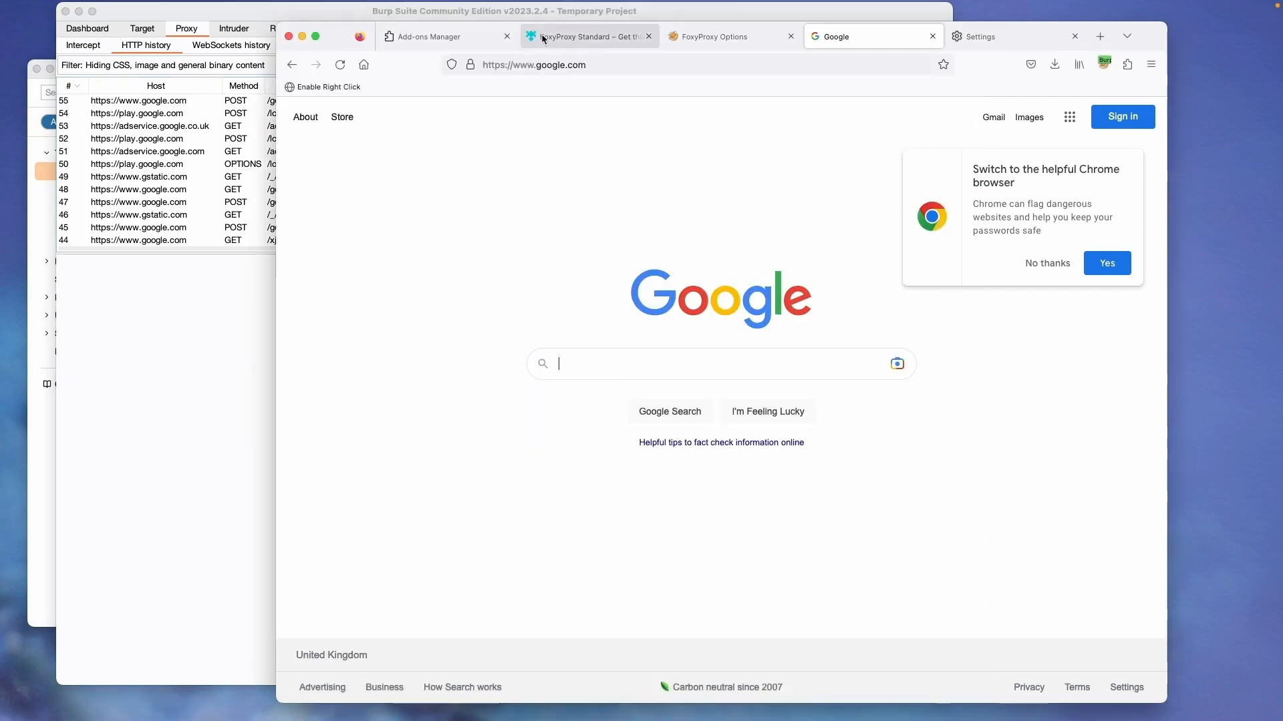
{"action": "left_click", "coordinate": [344, 66]}
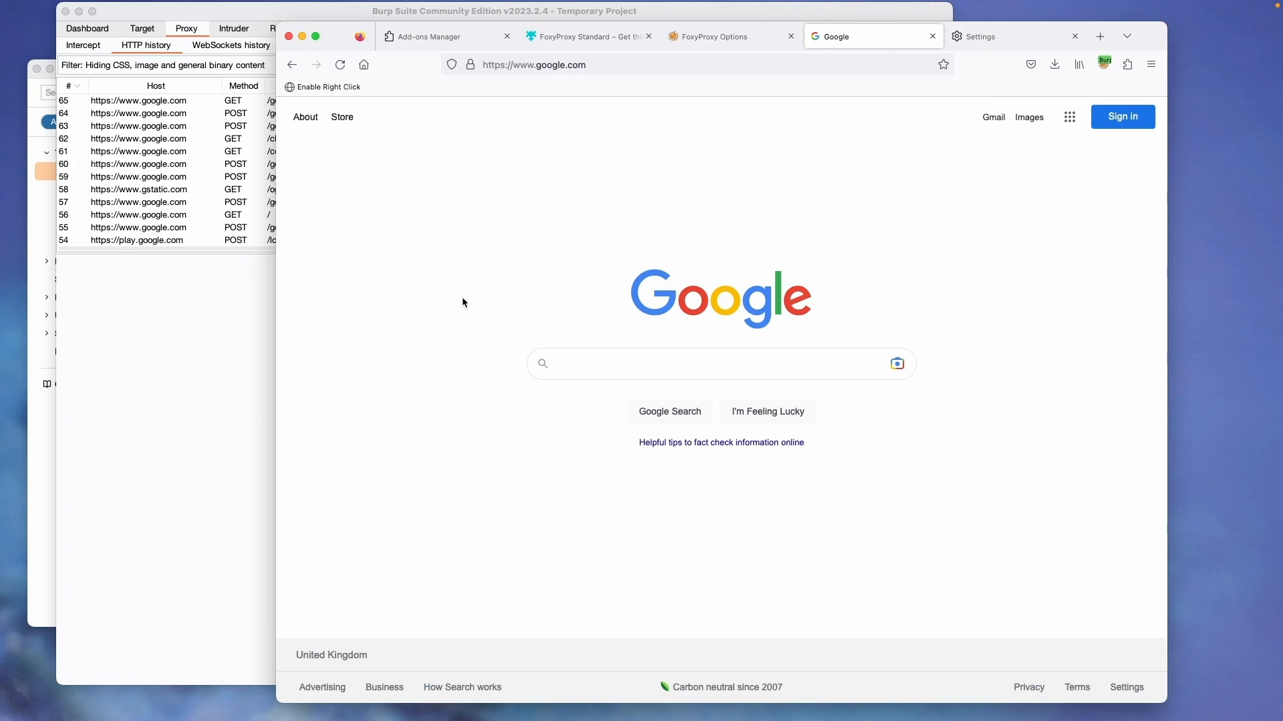
{"action": "left_click", "coordinate": [190, 99]}
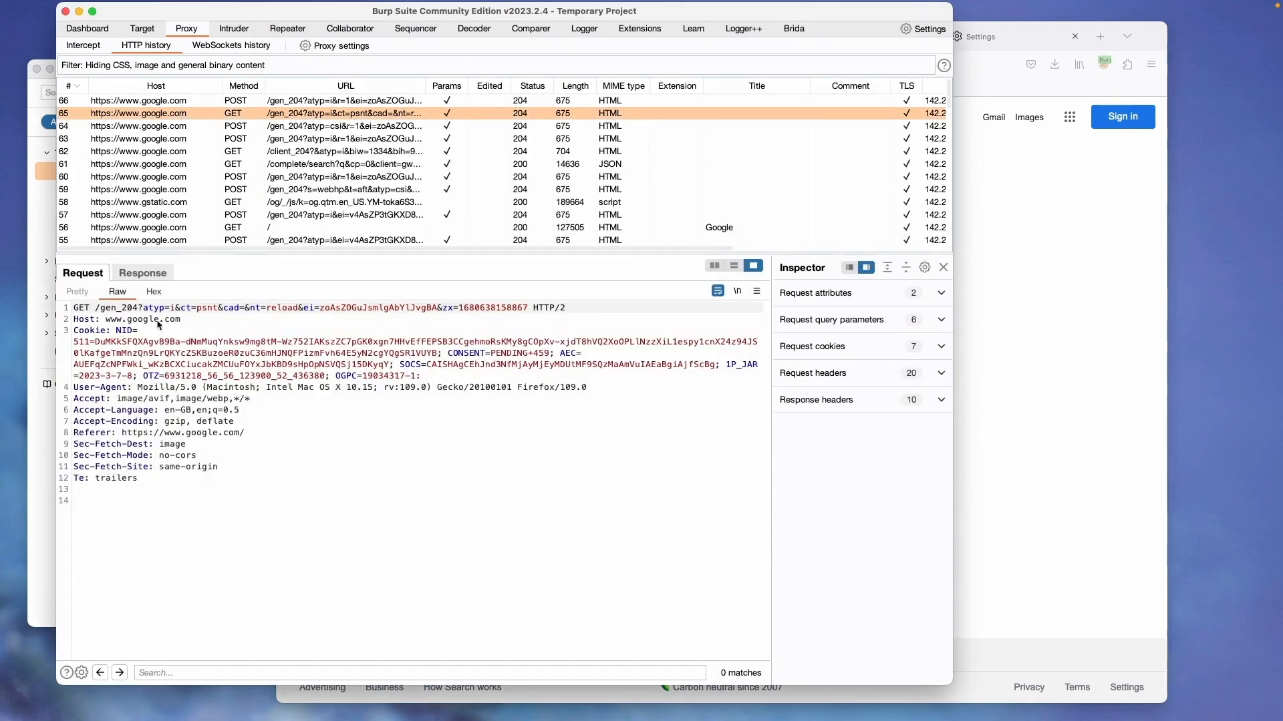
{"action": "left_click", "coordinate": [716, 267]}
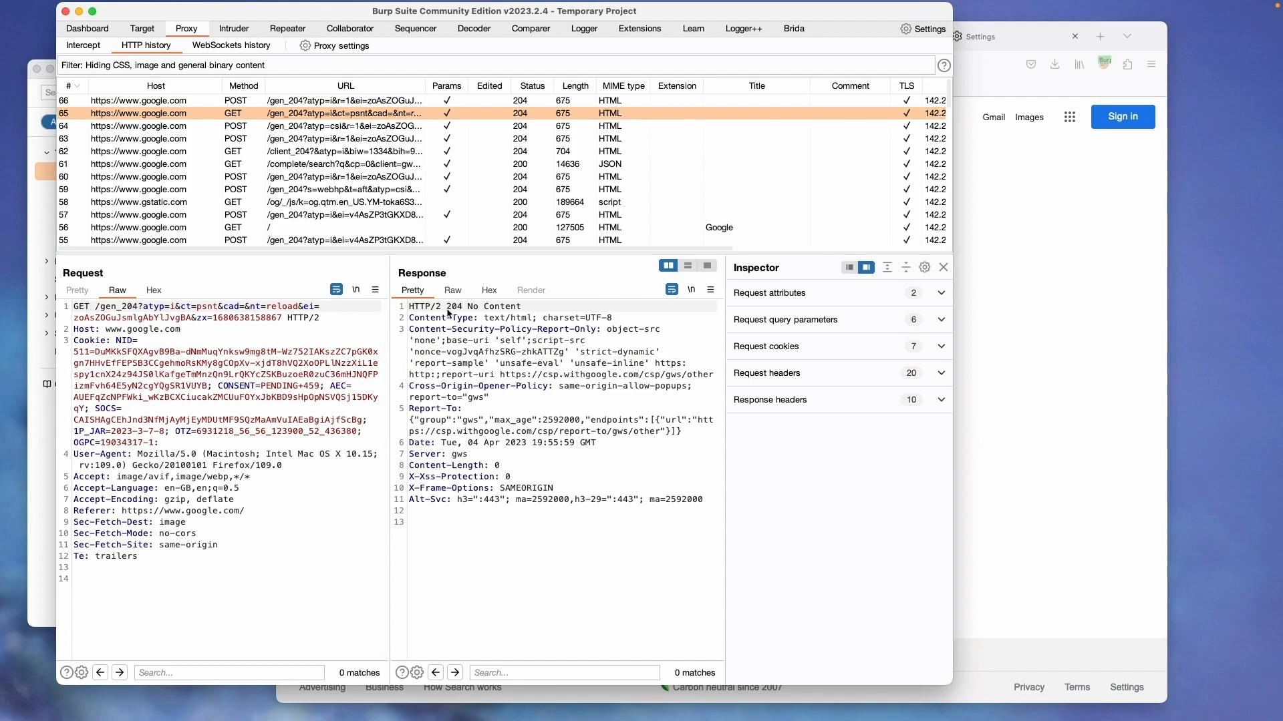
Step: Return to Firefox and search the add-ons site for 1password to install the extension
{"action": "left_click", "coordinate": [1008, 251]}
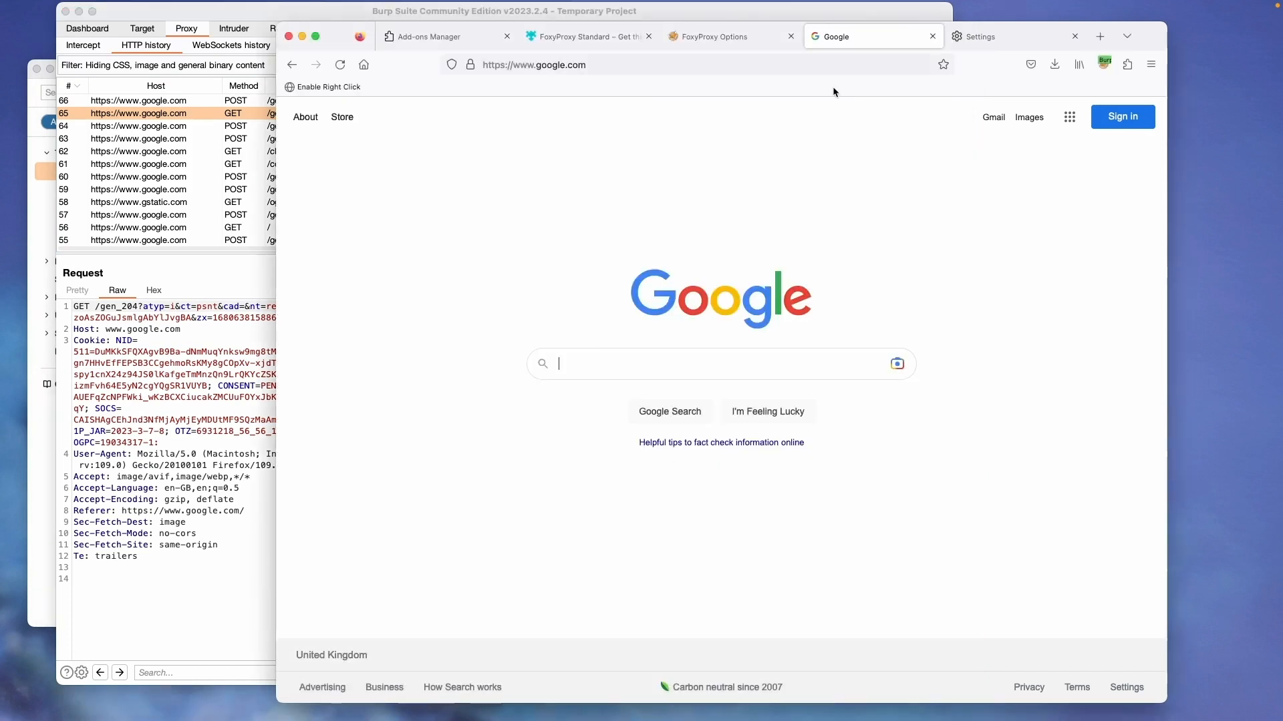
{"action": "left_click", "coordinate": [594, 30]}
{"action": "left_click", "coordinate": [1033, 150]}
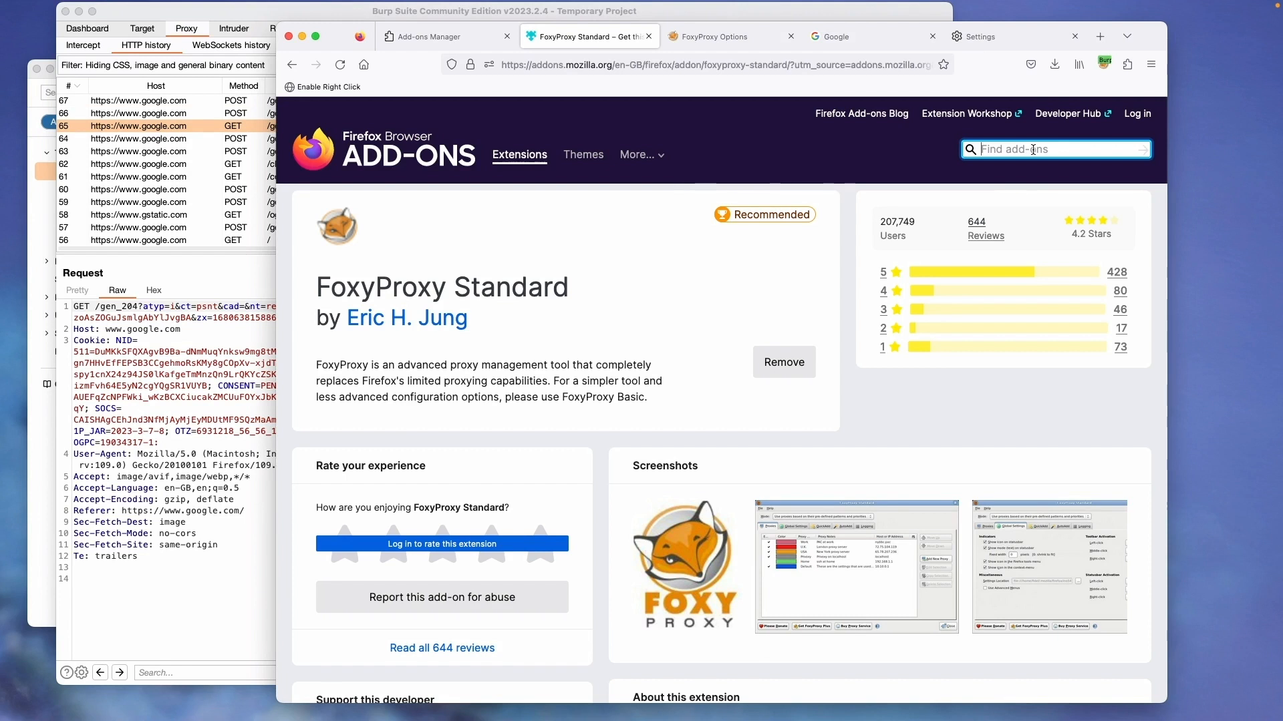
{"action": "type", "text": "1password"}
{"action": "key", "text": "Return"}
Step: Find and install the Firefox Multi-Account Containers add-on, and acknowledge its installation notice
{"action": "left_click", "coordinate": [1017, 151]}
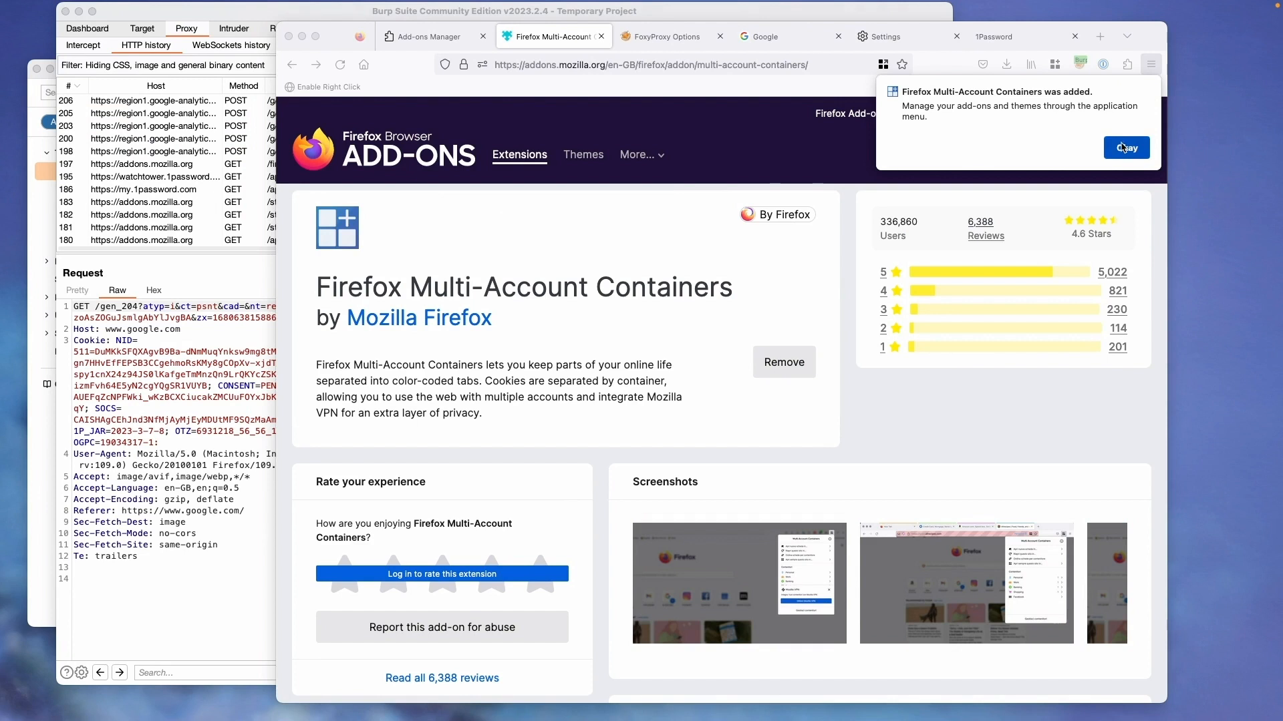
{"action": "left_click", "coordinate": [1124, 147]}
Step: Search the add-ons site for cookies qu and install the Cookie Quick Manager extension with its requested permissions
{"action": "left_click", "coordinate": [1125, 149]}
{"action": "type", "text": "c"}
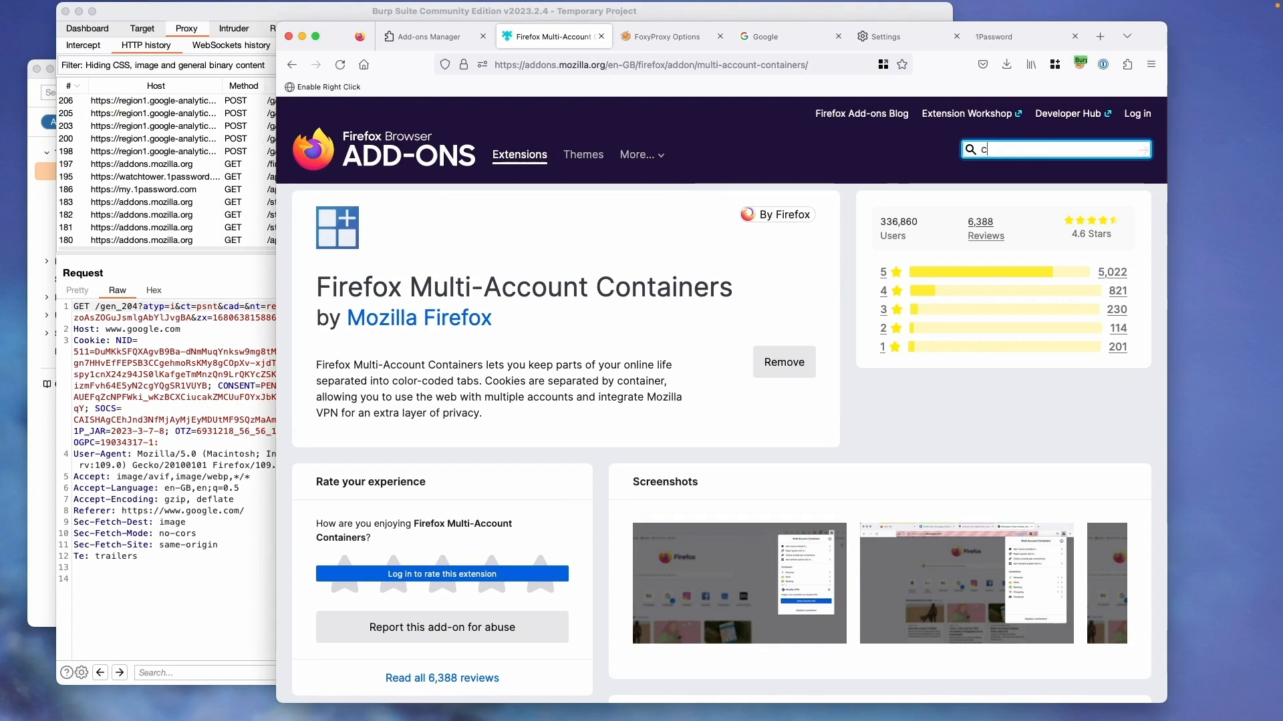
{"action": "key", "text": "BackSpace"}
{"action": "type", "text": "cookies qu"}
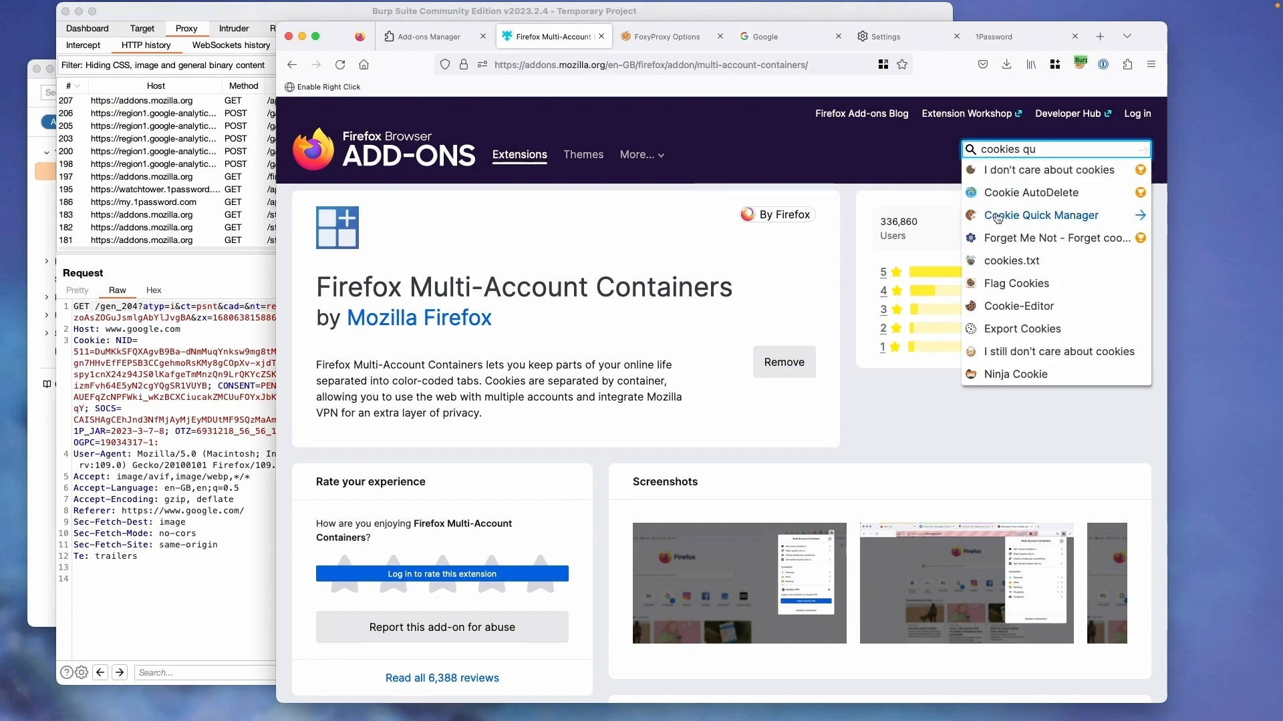
{"action": "left_click", "coordinate": [998, 218]}
{"action": "left_click", "coordinate": [778, 371]}
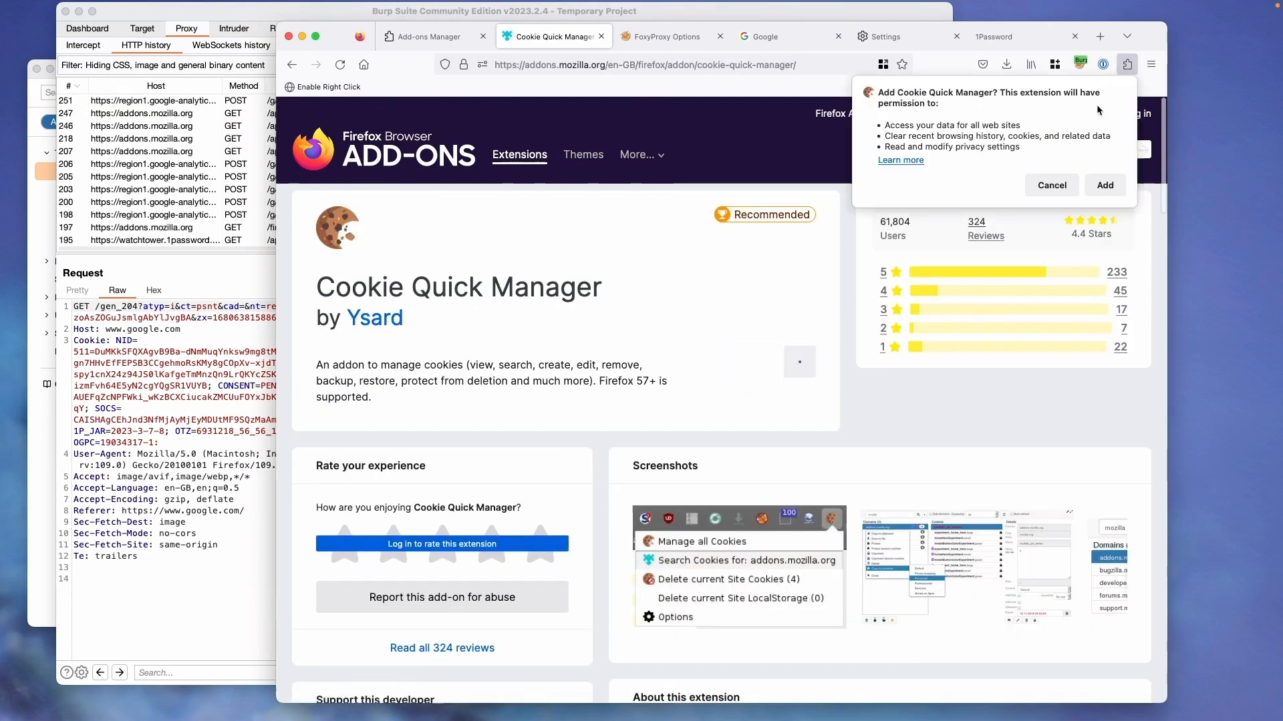
{"action": "left_click", "coordinate": [1104, 187]}
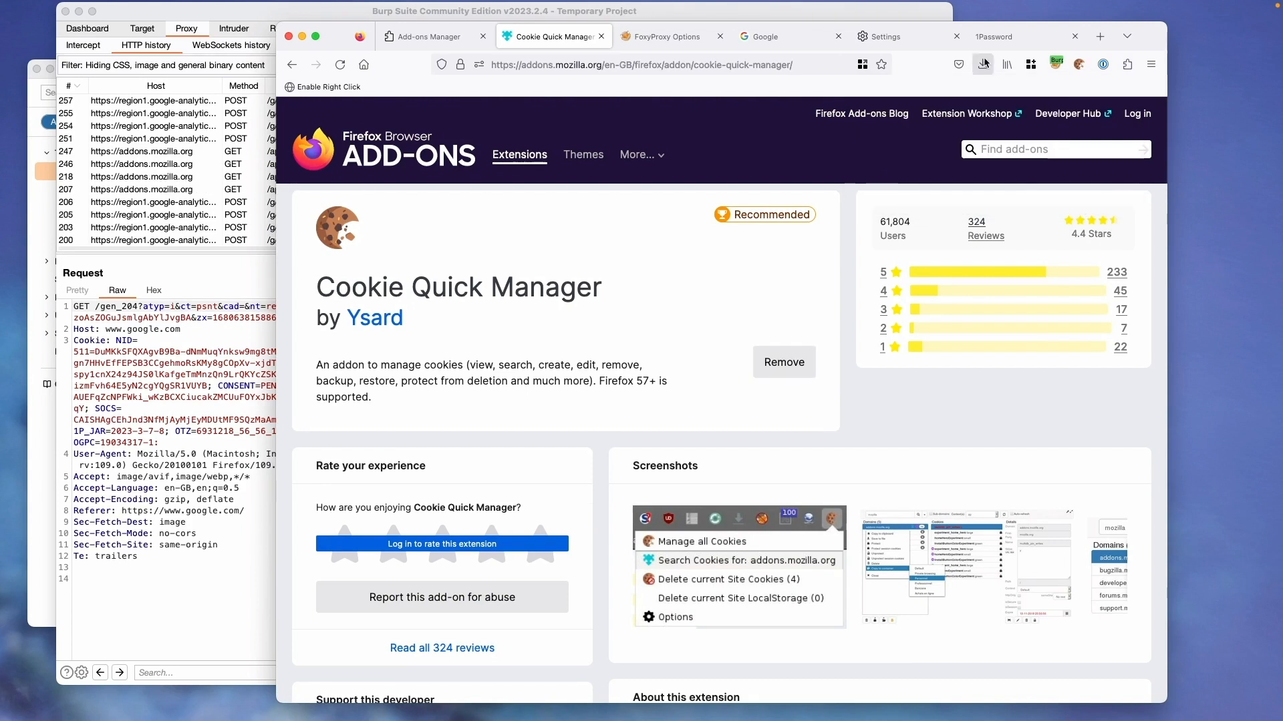
Step: Skip the 1Password welcome tour and, in the extension's settings, enable only the Hacking vault of the account
{"action": "left_click", "coordinate": [995, 38]}
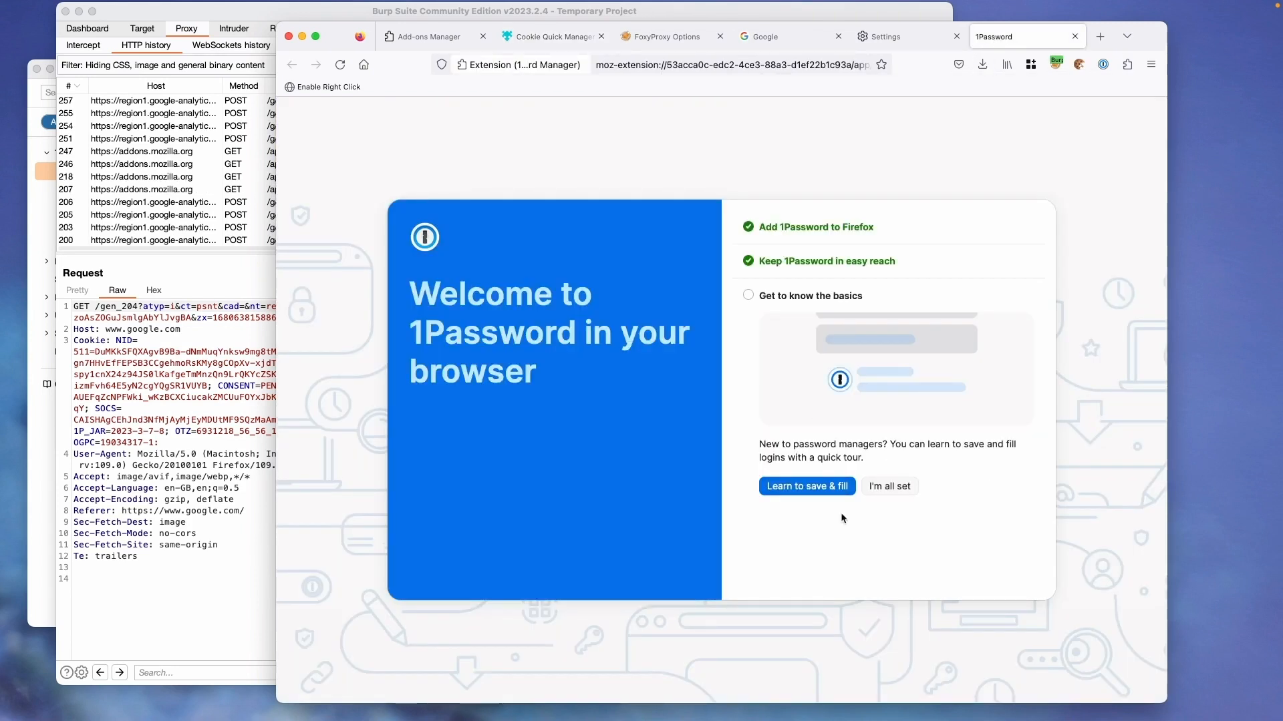
{"action": "left_click", "coordinate": [907, 488]}
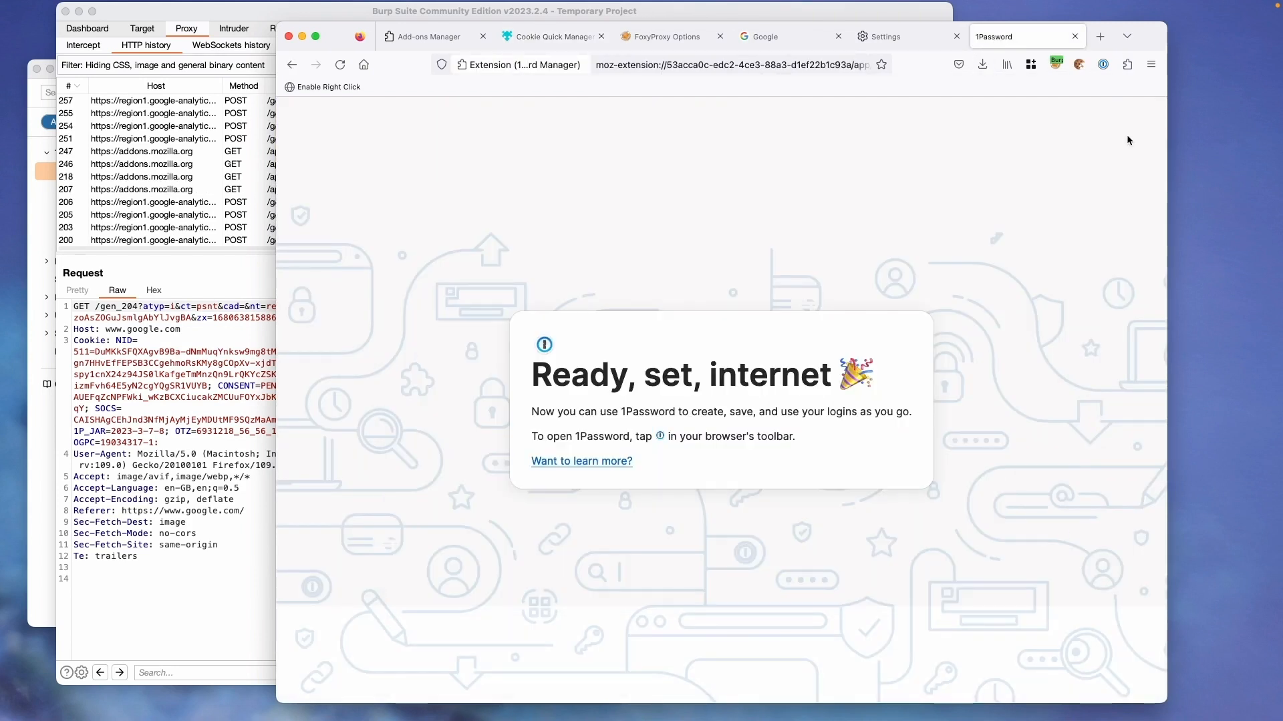
{"action": "right_click", "coordinate": [1103, 64]}
{"action": "left_click", "coordinate": [1134, 83]}
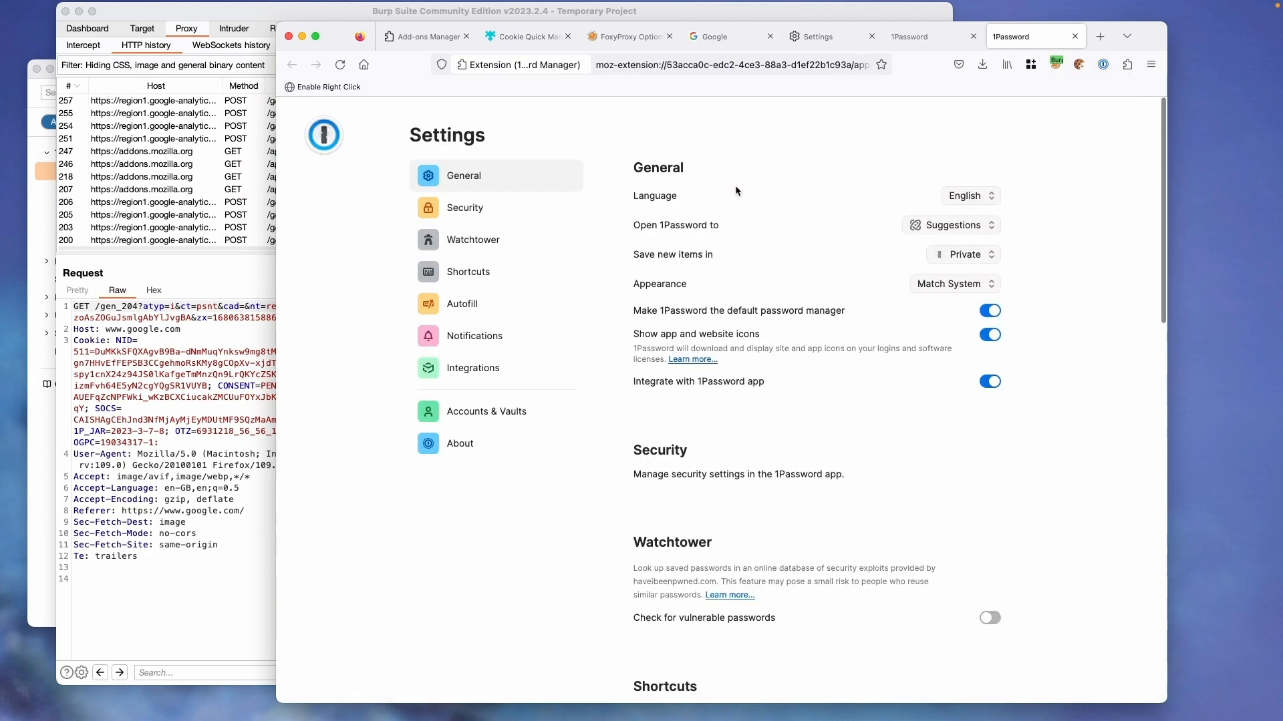
{"action": "left_click", "coordinate": [473, 368]}
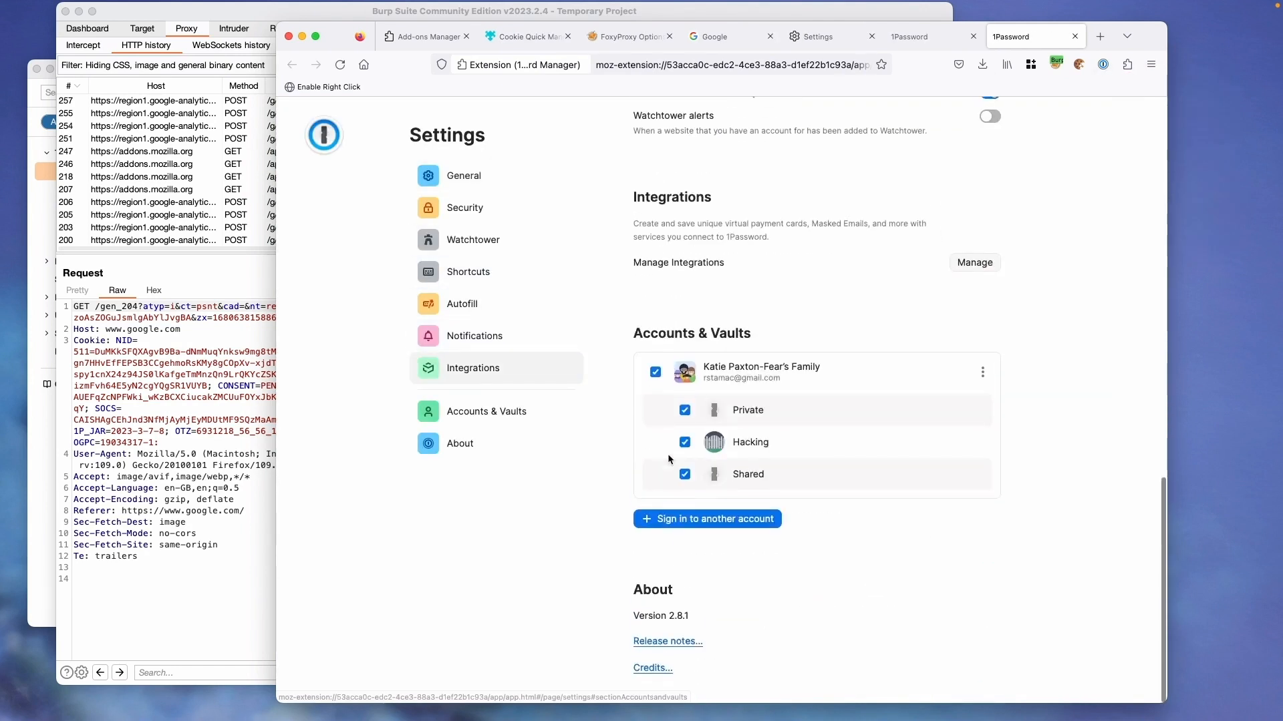
{"action": "left_click", "coordinate": [656, 373]}
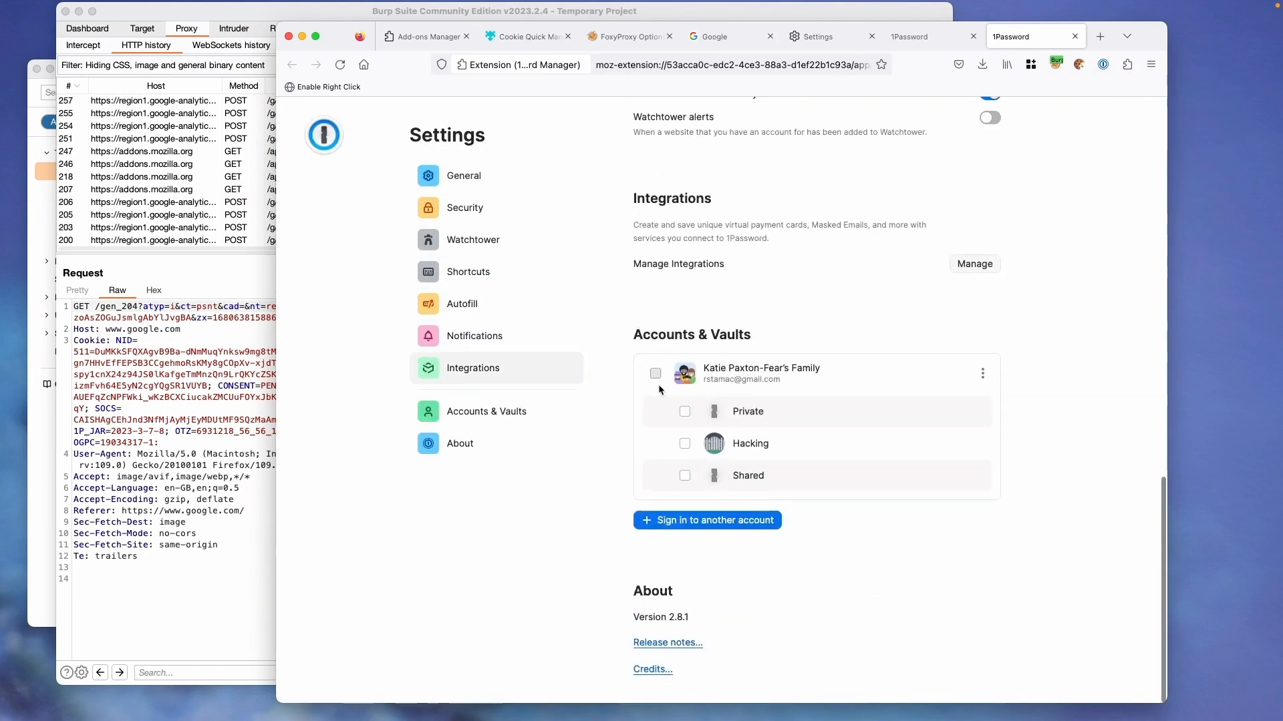
{"action": "left_click", "coordinate": [685, 444]}
Step: Set 1Password to save new items in the Hacking vault, check the extension's item list, and close its settings
{"action": "scroll", "coordinate": [699, 293], "scroll_direction": "up", "scroll_amount": 15}
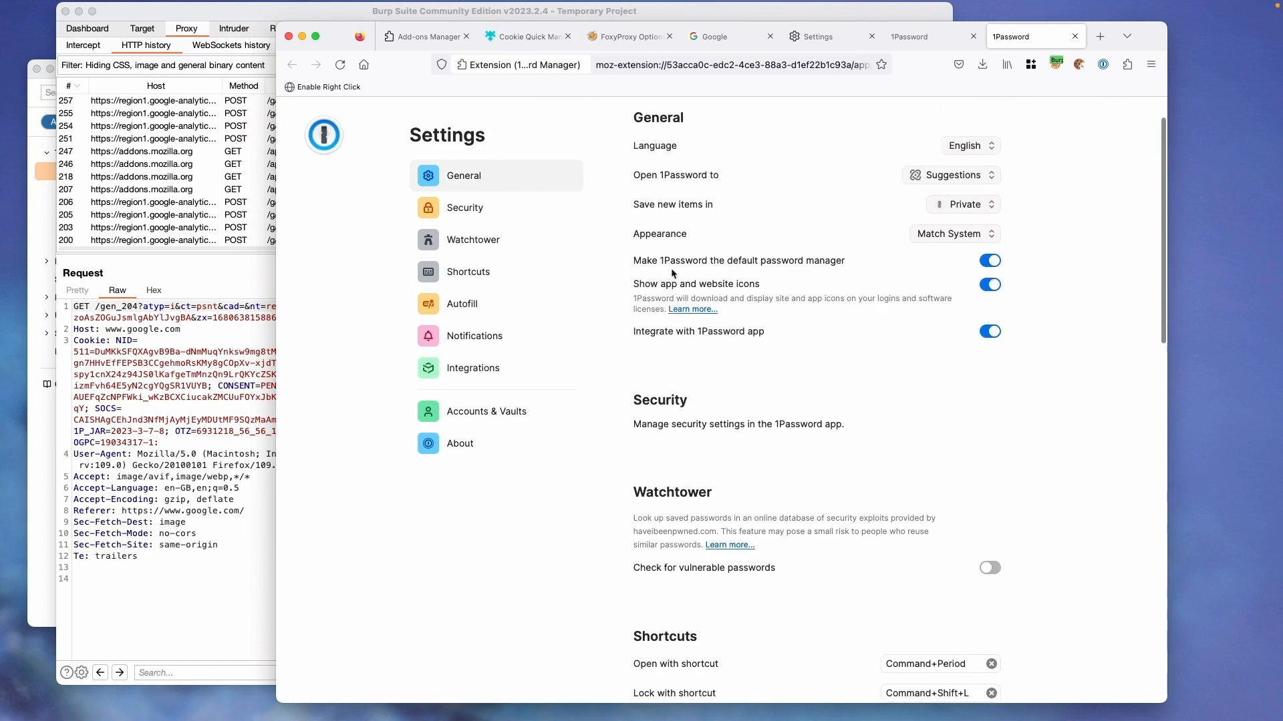
{"action": "left_click", "coordinate": [958, 256]}
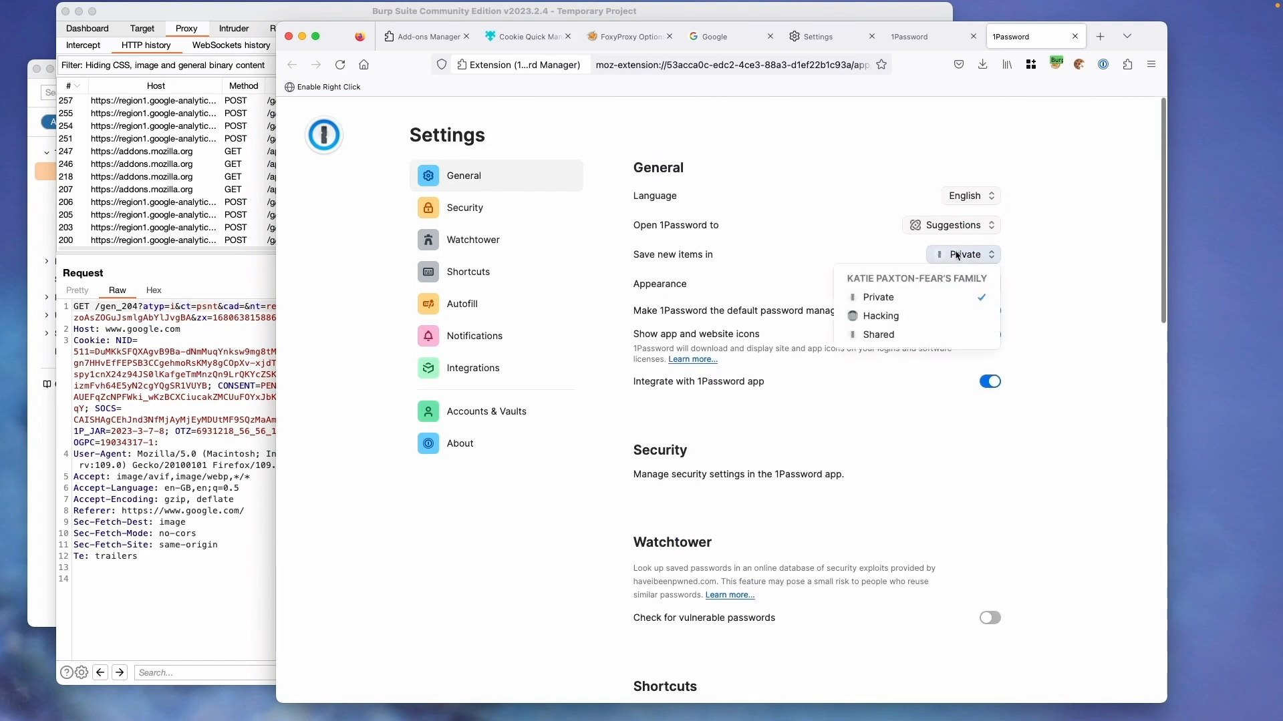
{"action": "left_click", "coordinate": [880, 316]}
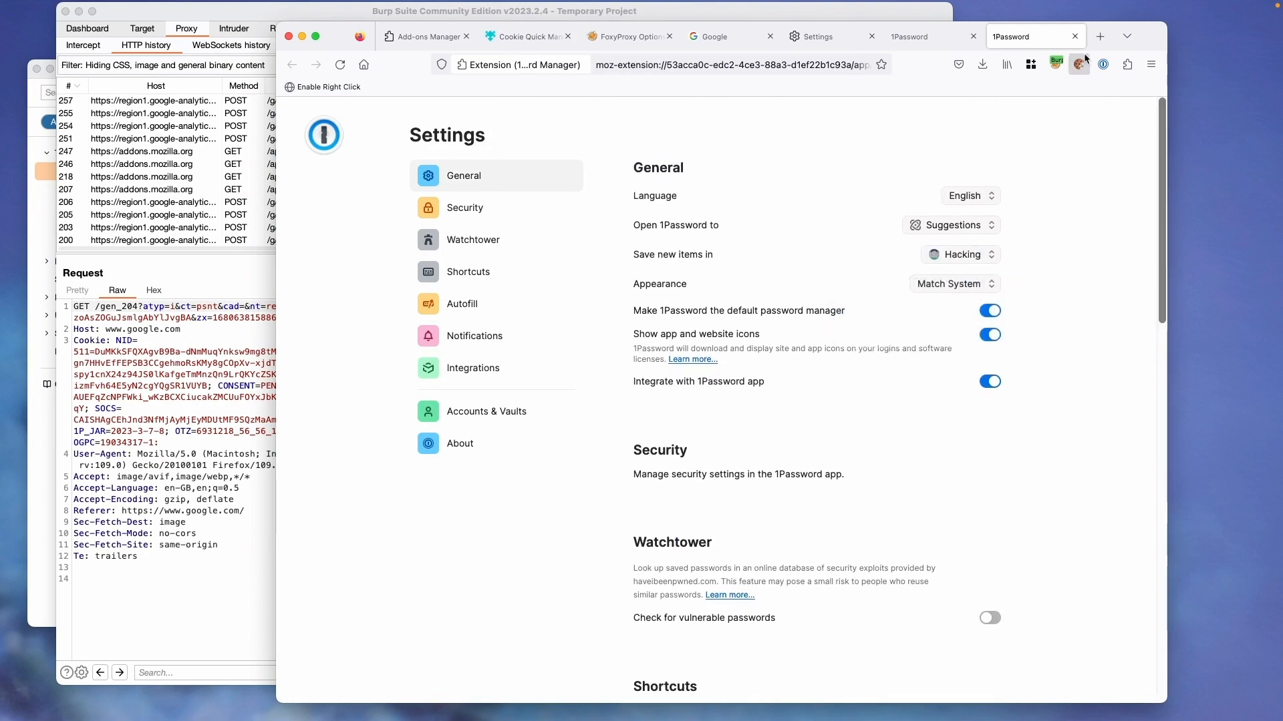
{"action": "left_click", "coordinate": [1103, 65]}
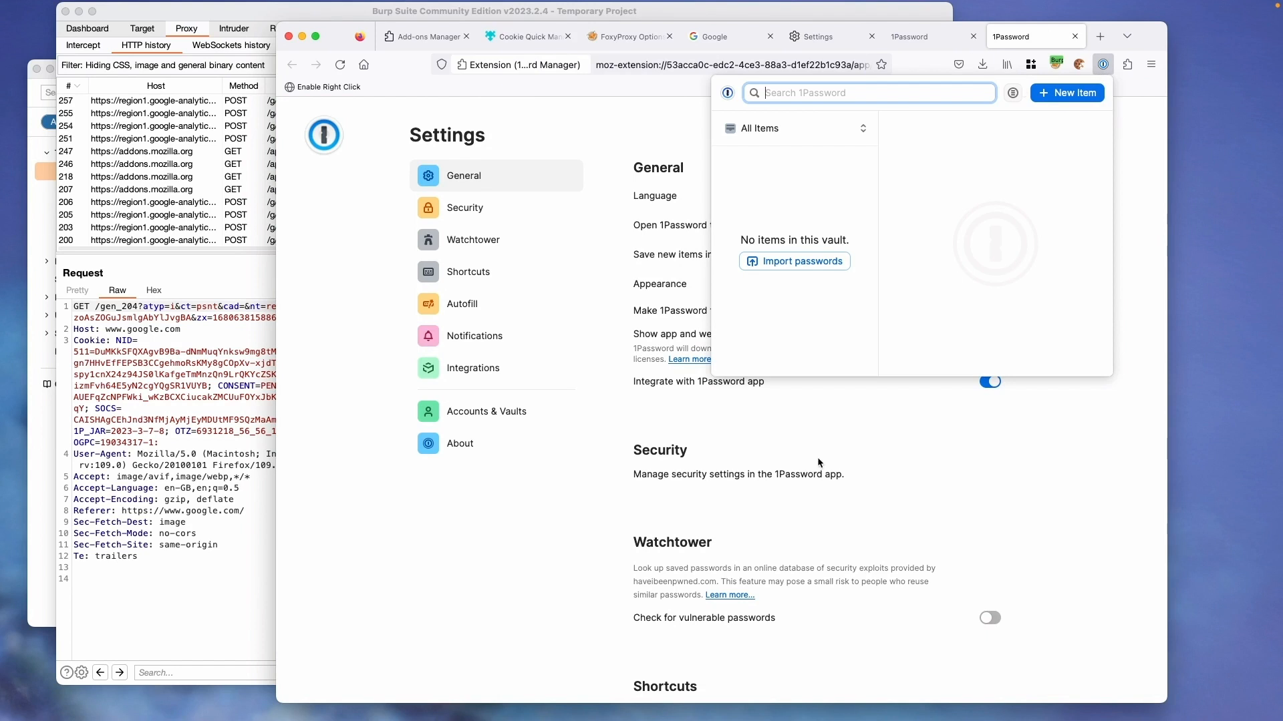
{"action": "left_click", "coordinate": [1095, 56]}
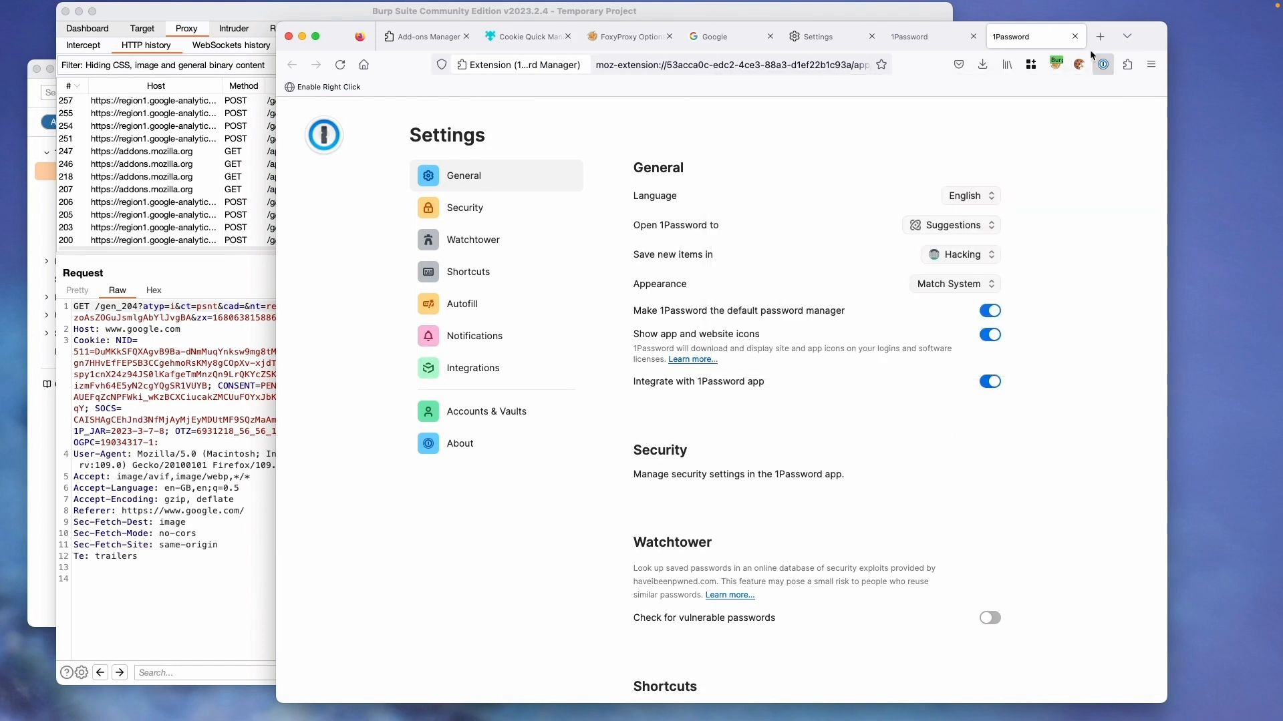
{"action": "left_click", "coordinate": [1075, 37]}
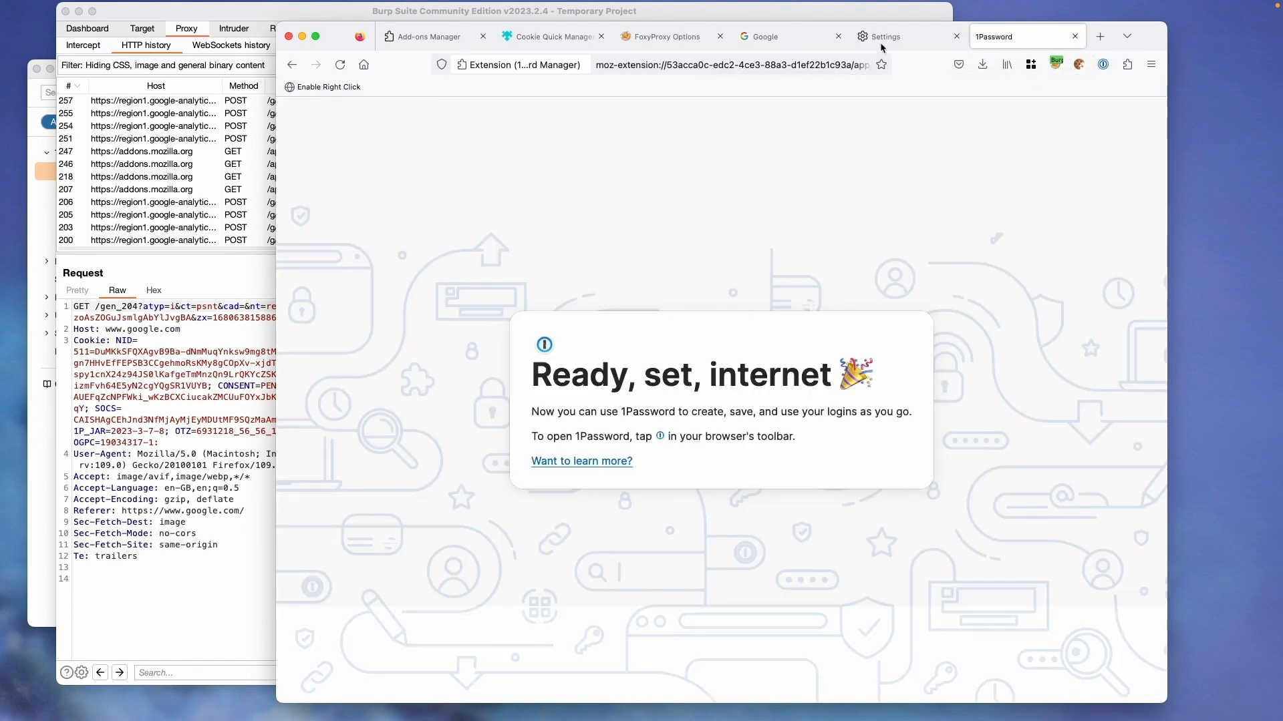
Step: Complete the Multi-Account Containers introduction and open a new tab in the Personal container, comparing it with the 1Password tab
{"action": "left_click", "coordinate": [1034, 64]}
{"action": "left_click", "coordinate": [892, 314]}
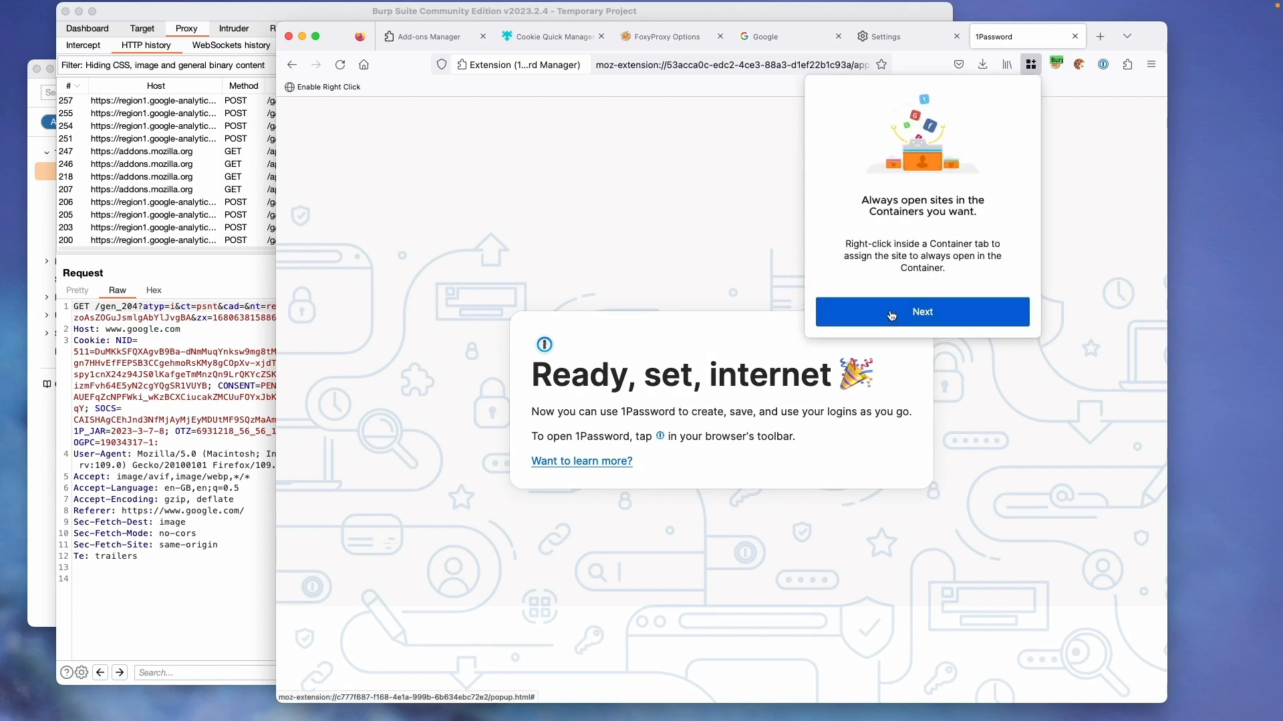
{"action": "left_click", "coordinate": [892, 314]}
{"action": "left_click", "coordinate": [892, 314]}
{"action": "left_click", "coordinate": [1009, 312]}
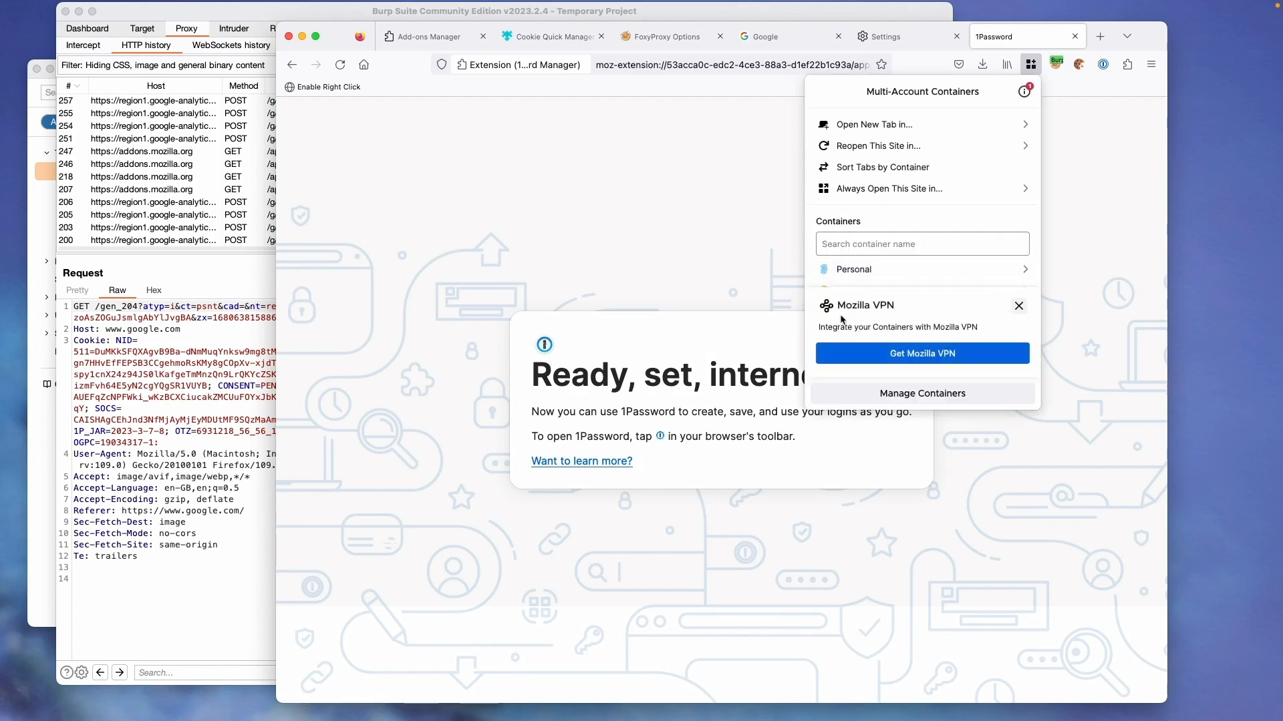
{"action": "left_click", "coordinate": [894, 270]}
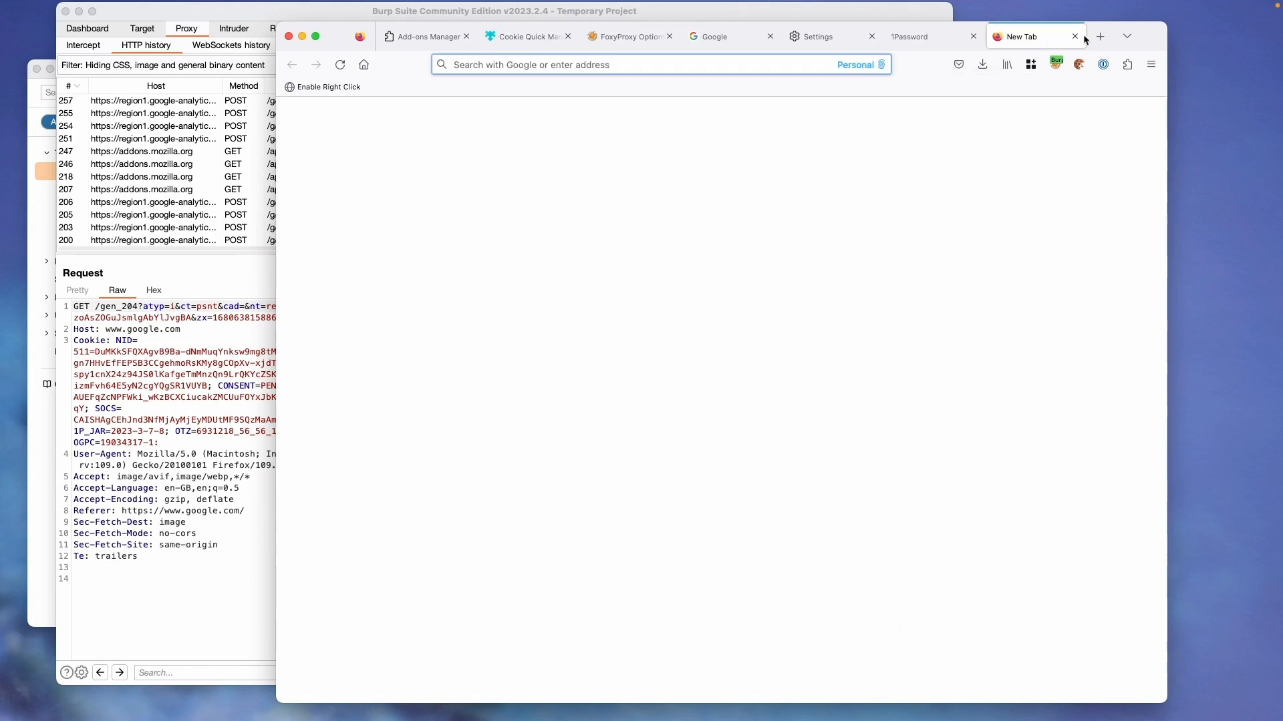
{"action": "left_click", "coordinate": [931, 48]}
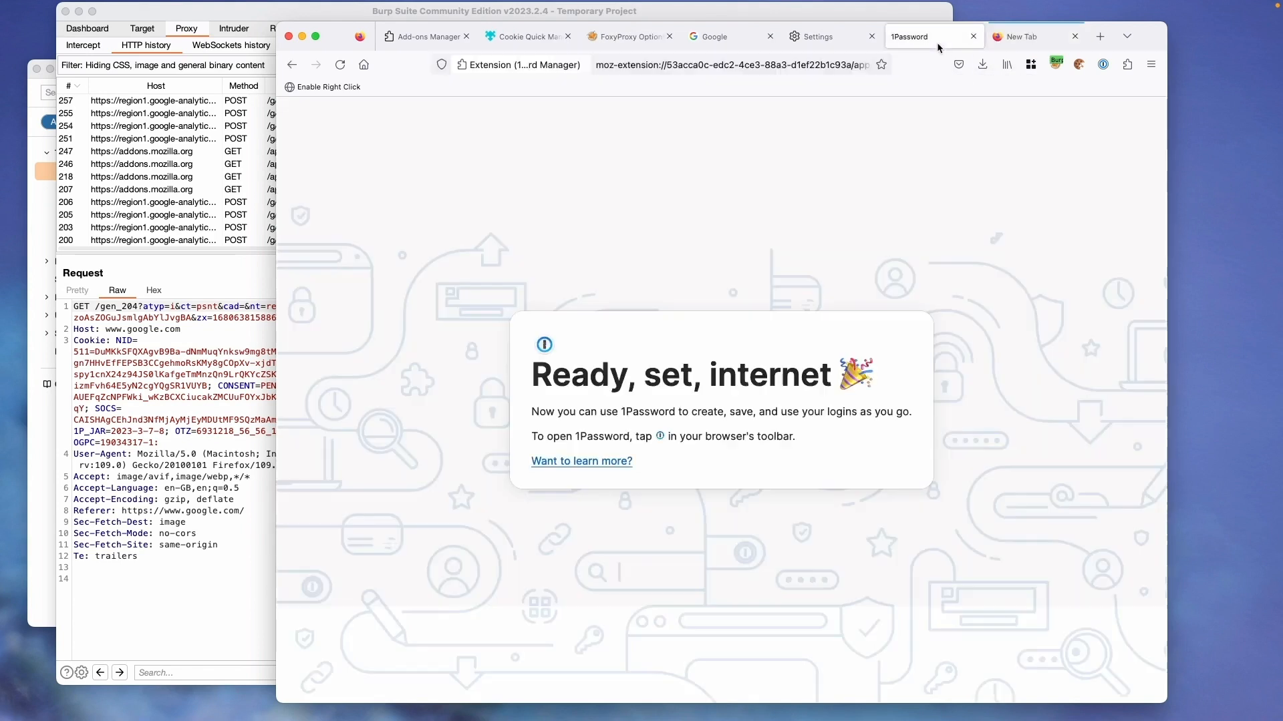
{"action": "left_click", "coordinate": [1016, 35]}
Step: Delete the Personal container from Multi-Account Containers and confirm its removal
{"action": "left_click", "coordinate": [1055, 64]}
{"action": "left_click", "coordinate": [1031, 65]}
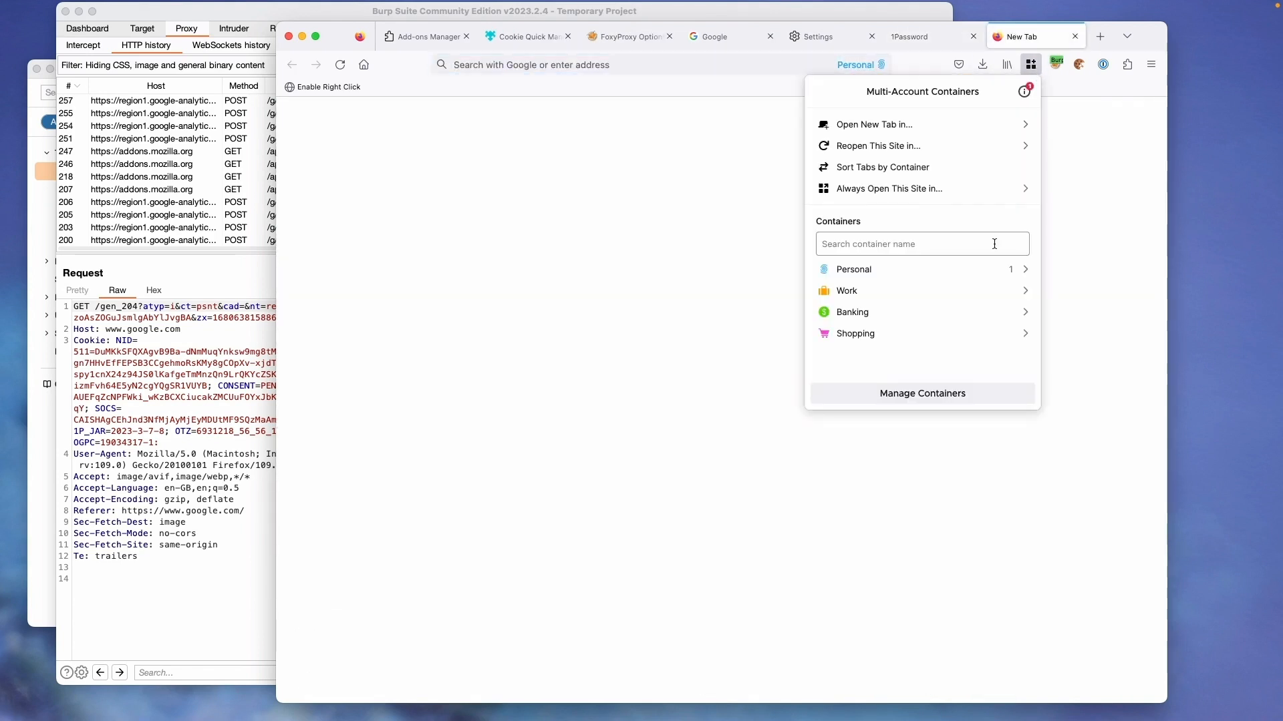
{"action": "left_click", "coordinate": [893, 392]}
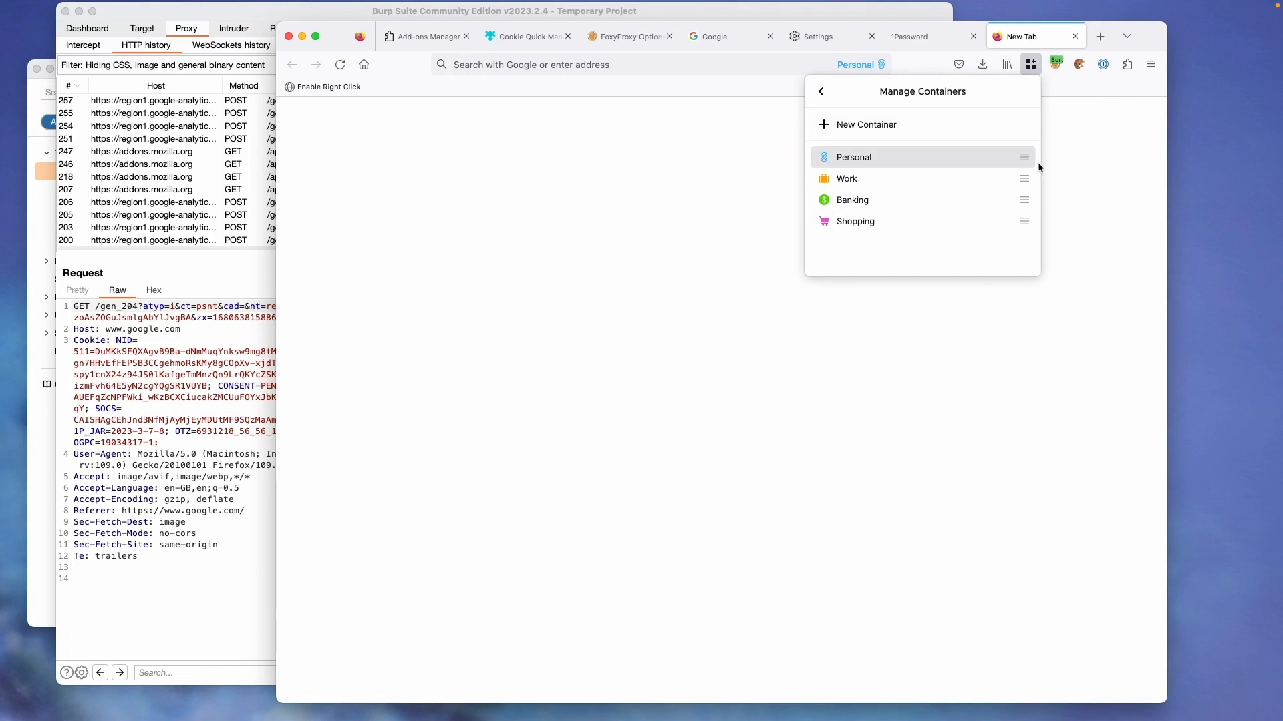
{"action": "left_click", "coordinate": [1022, 156]}
{"action": "left_click", "coordinate": [904, 459]}
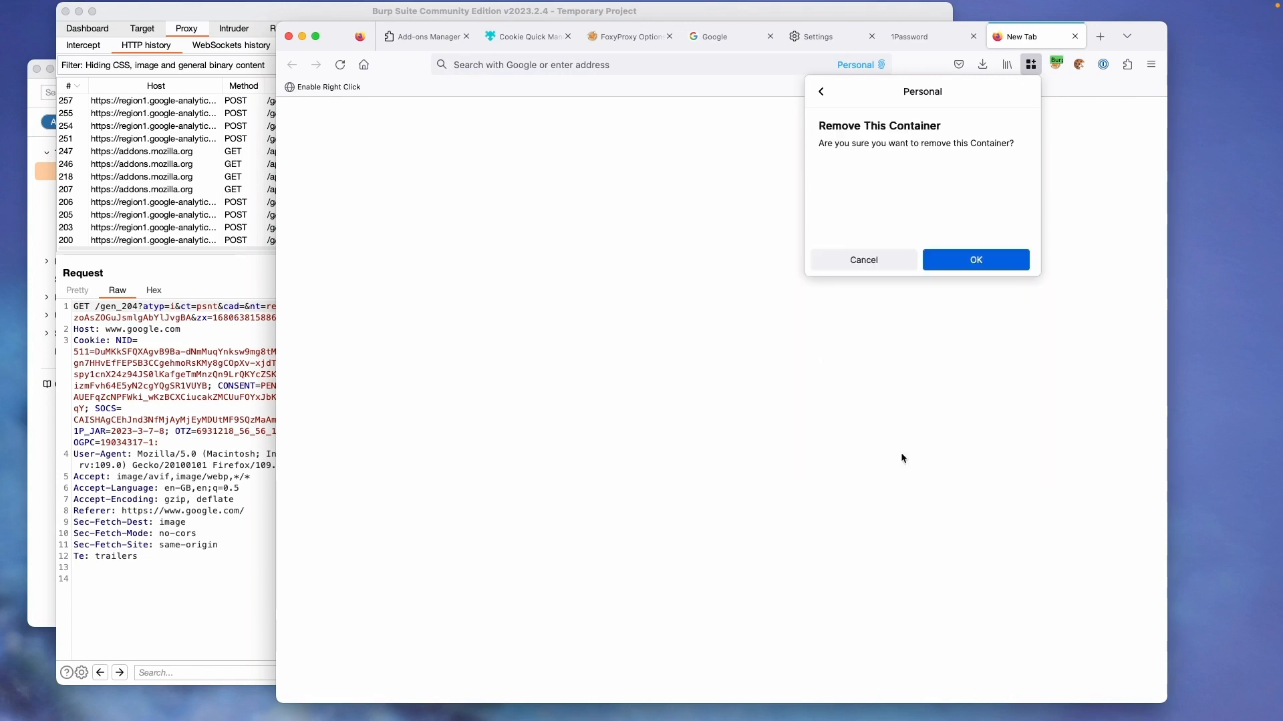
{"action": "left_click", "coordinate": [978, 260]}
Step: Delete the Work, Banking and Shopping containers from Multi-Account Containers, confirming each removal
{"action": "left_click", "coordinate": [1020, 158]}
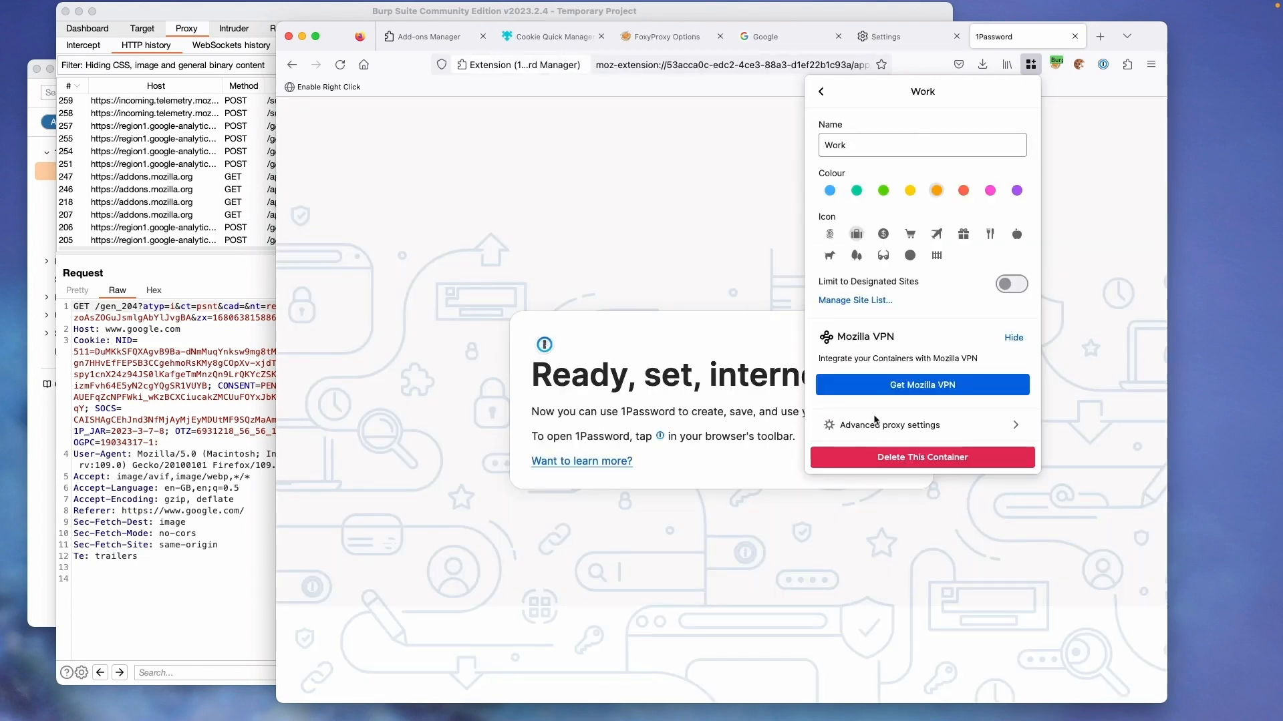
{"action": "left_click", "coordinate": [882, 458]}
{"action": "left_click", "coordinate": [977, 260]}
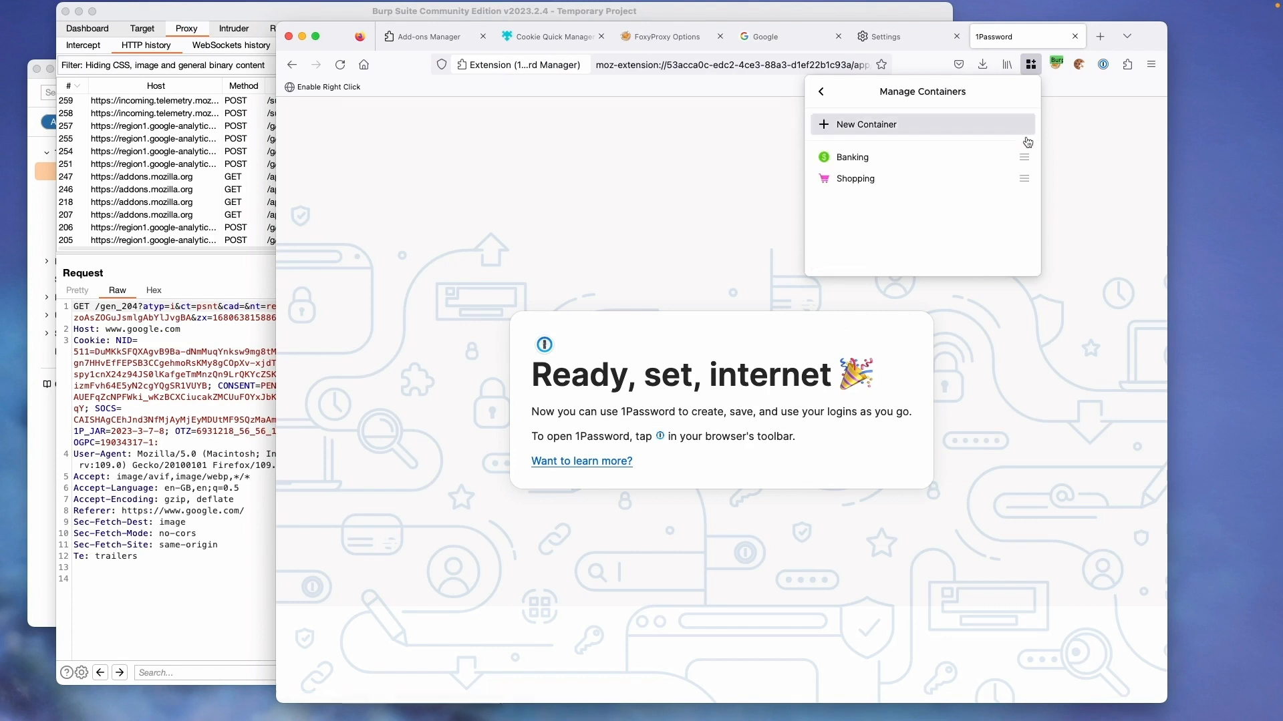
{"action": "left_click", "coordinate": [1027, 159]}
{"action": "left_click", "coordinate": [909, 458]}
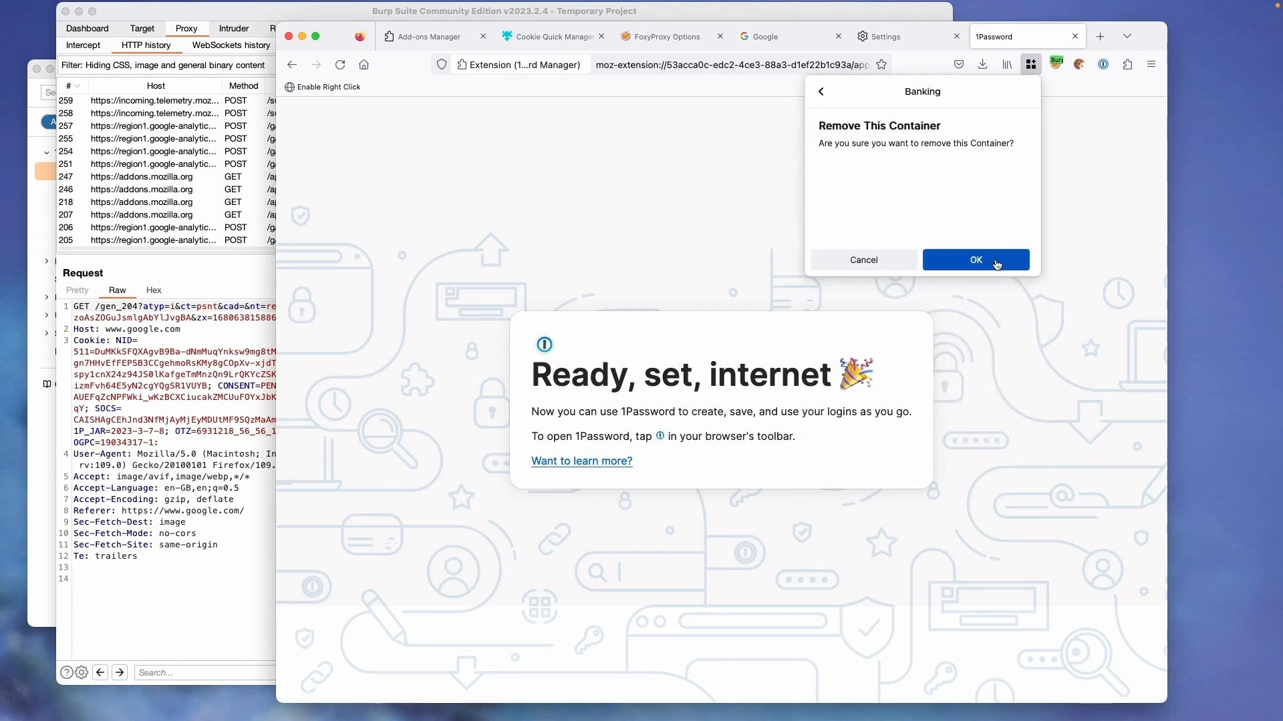
{"action": "left_click", "coordinate": [976, 260]}
{"action": "left_click", "coordinate": [1023, 158]}
{"action": "left_click", "coordinate": [942, 458]}
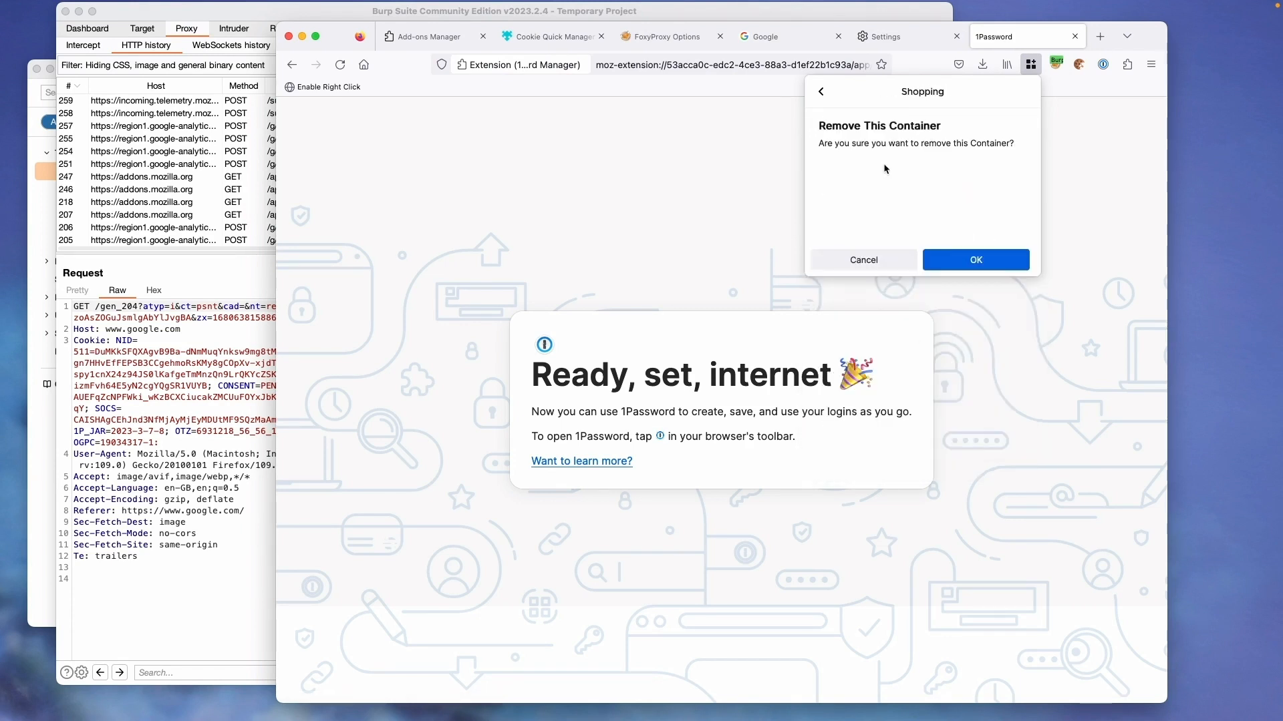
{"action": "left_click", "coordinate": [984, 263]}
Step: Create a new container named Admin with the red colour and the fingerprint icon
{"action": "left_click", "coordinate": [864, 143]}
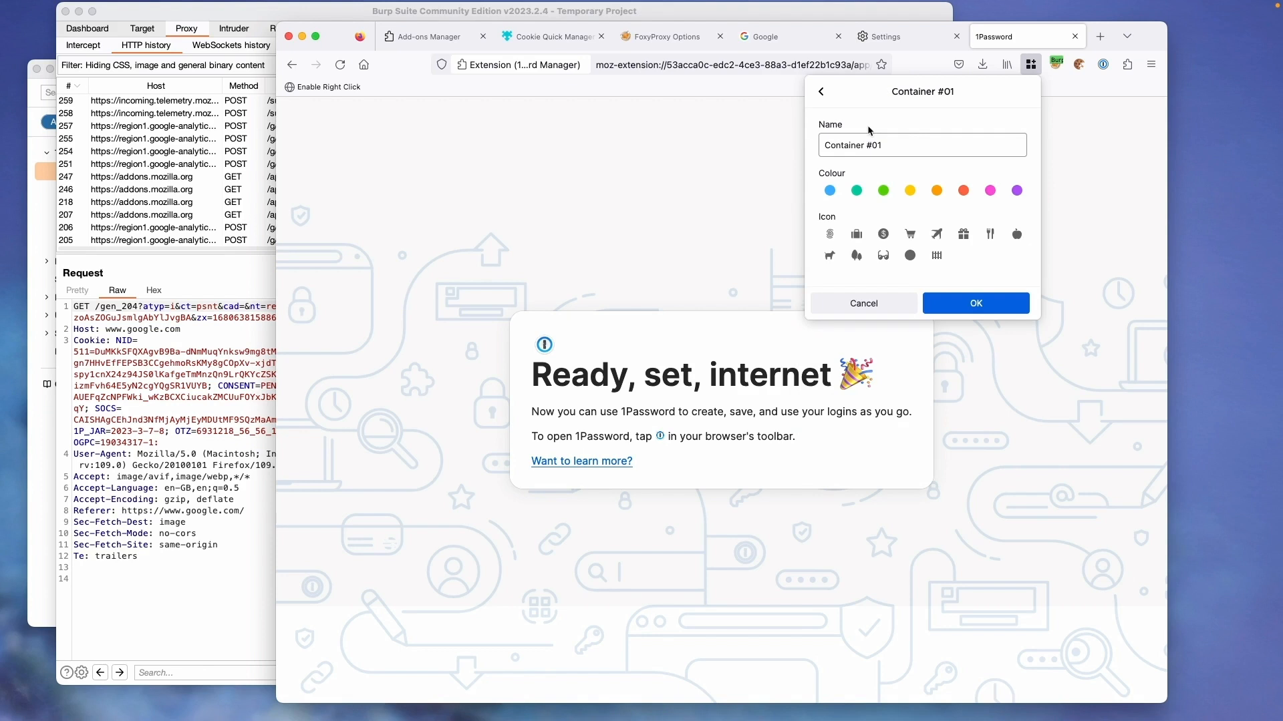
{"action": "type", "text": "Ad"}
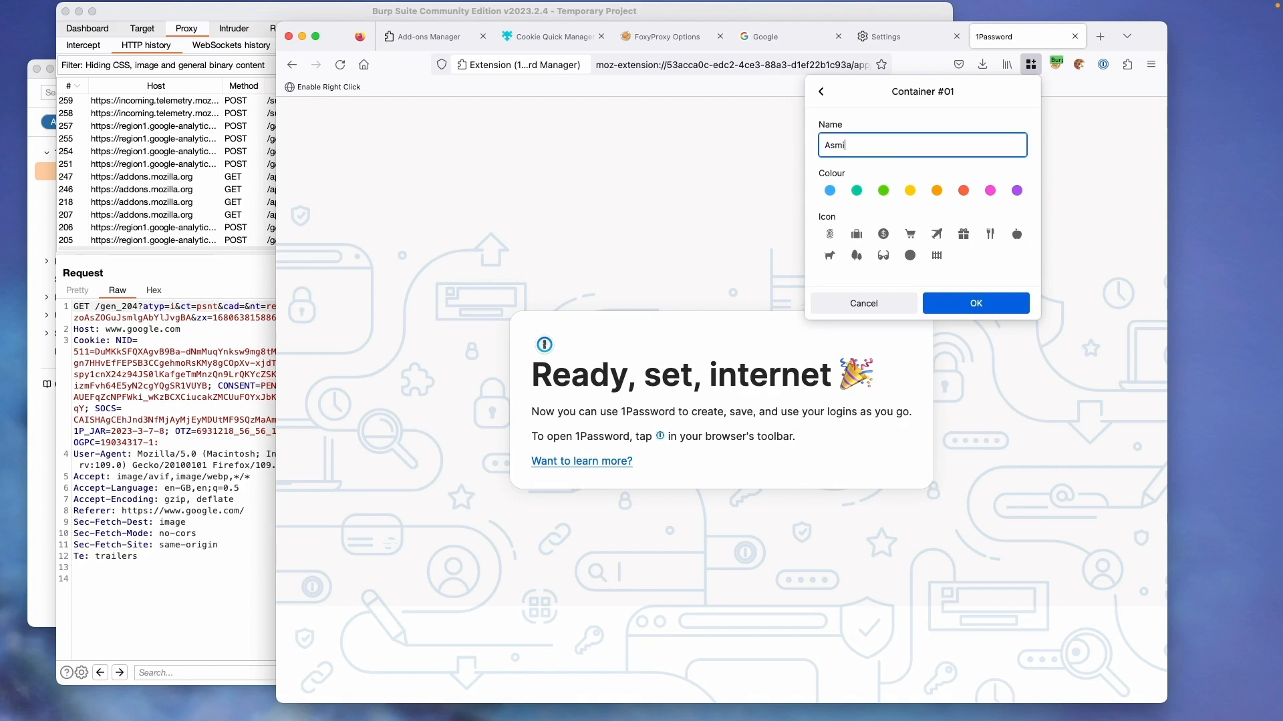
{"action": "type", "text": "min"}
{"action": "left_click", "coordinate": [962, 191]}
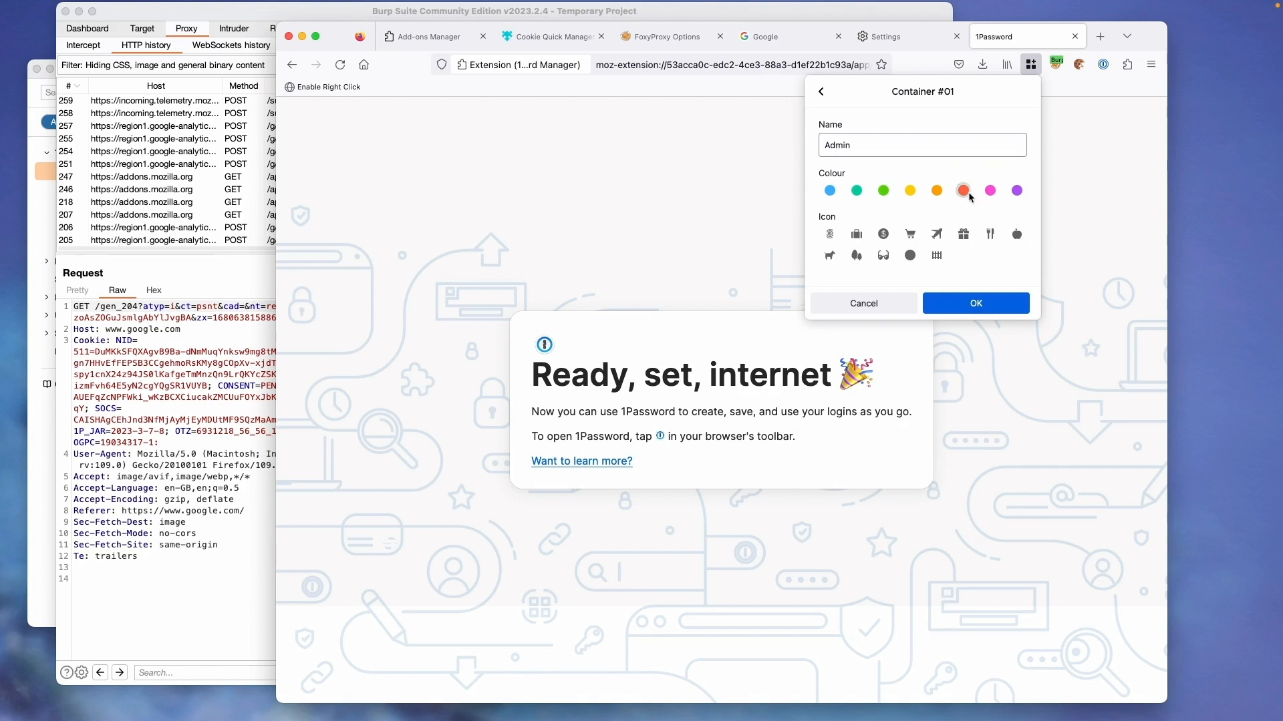
{"action": "left_click", "coordinate": [829, 235]}
Step: Create a new container named Logged In with the green colour and the fingerprint icon
{"action": "left_click", "coordinate": [862, 143]}
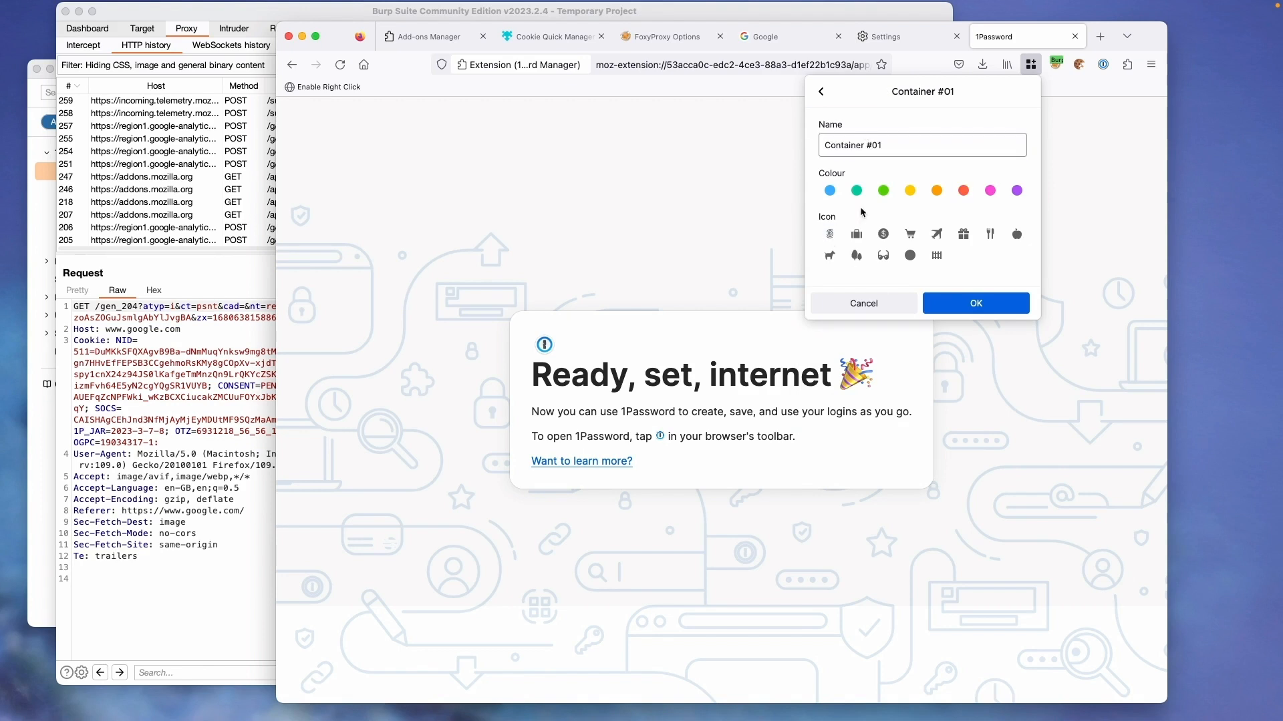
{"action": "triple_click", "coordinate": [891, 137]}
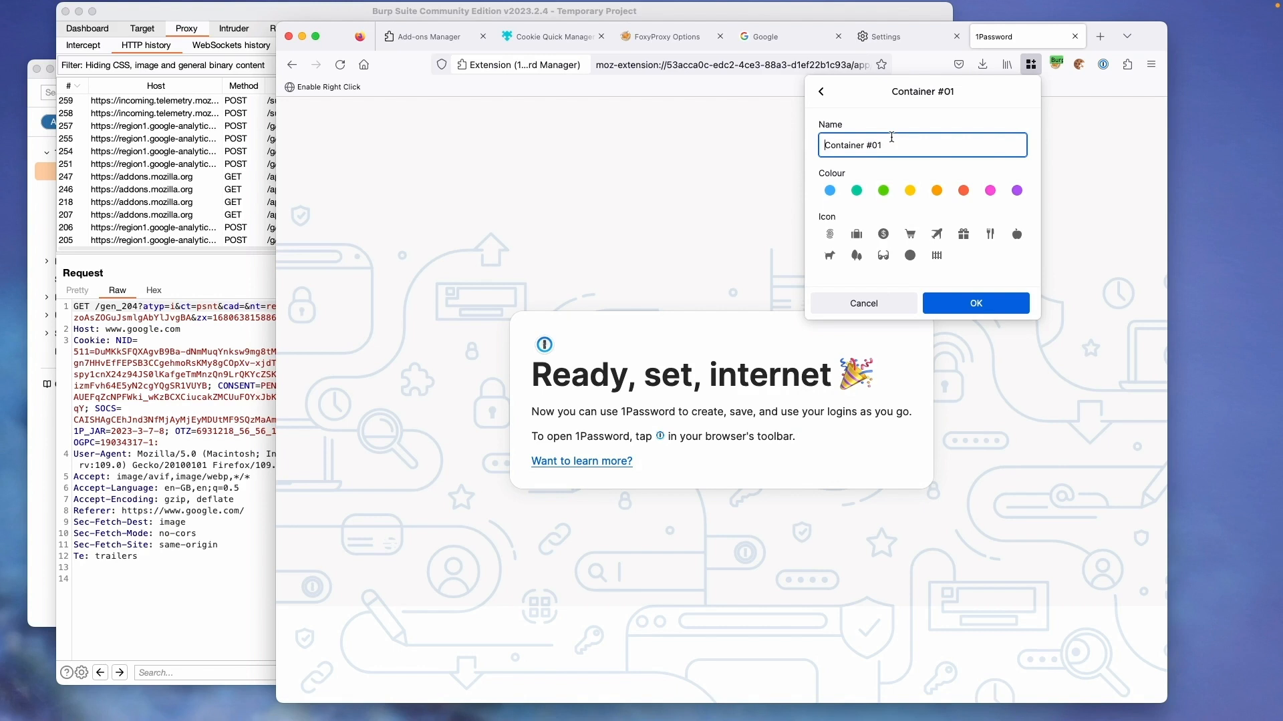
{"action": "type", "text": "Logged In"}
{"action": "left_click", "coordinate": [884, 191]}
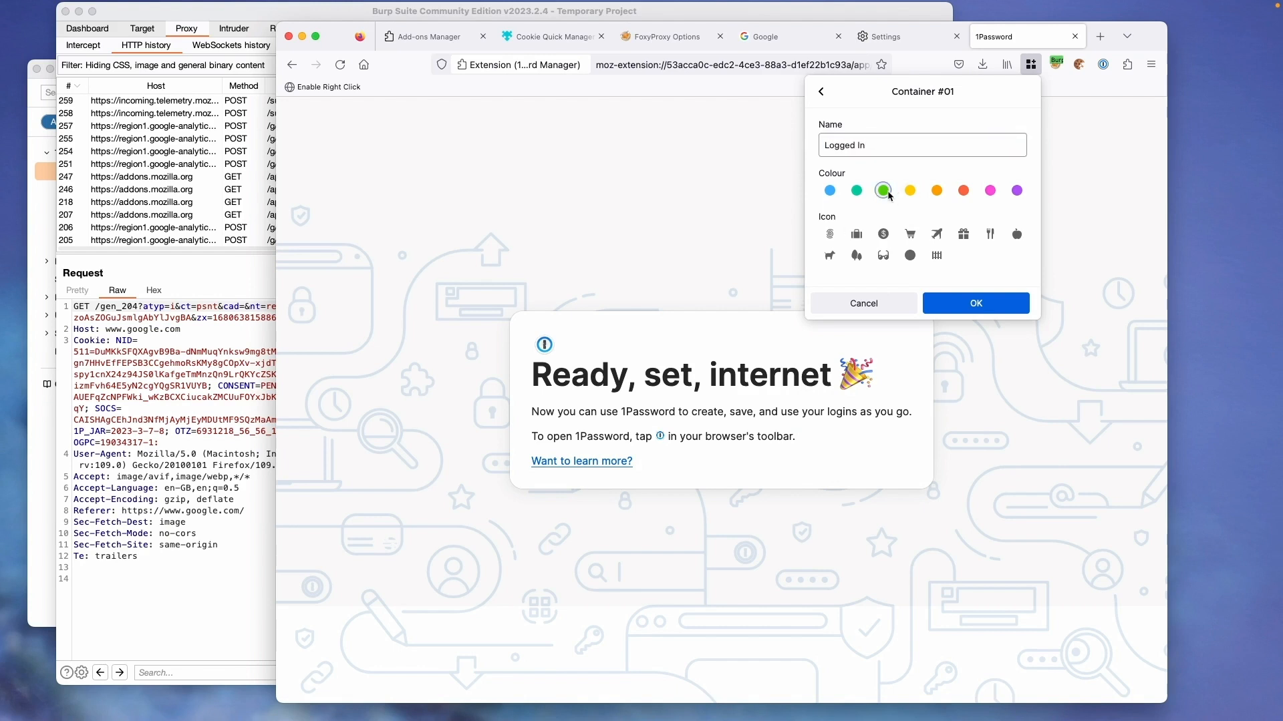
{"action": "left_click", "coordinate": [830, 234]}
{"action": "left_click", "coordinate": [975, 303]}
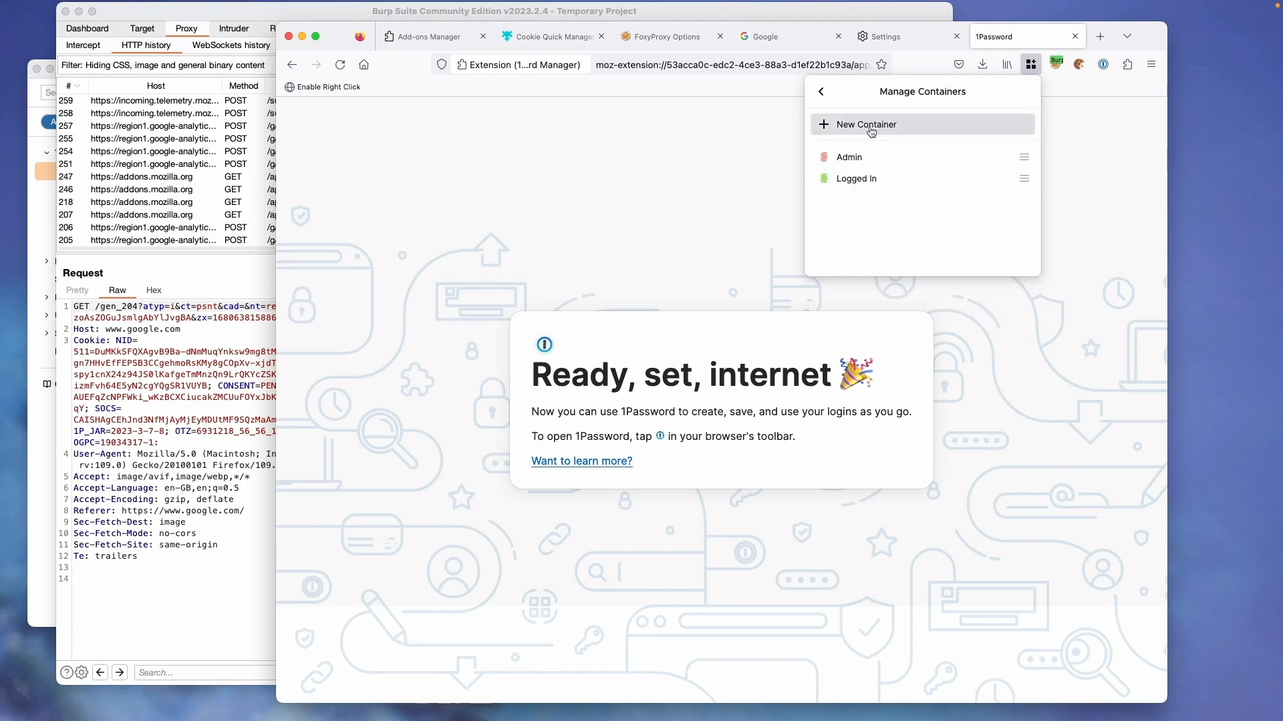
Step: Create a new container named Logged out with the blue colour and close the container manager
{"action": "left_click", "coordinate": [832, 126]}
{"action": "left_click", "coordinate": [913, 144]}
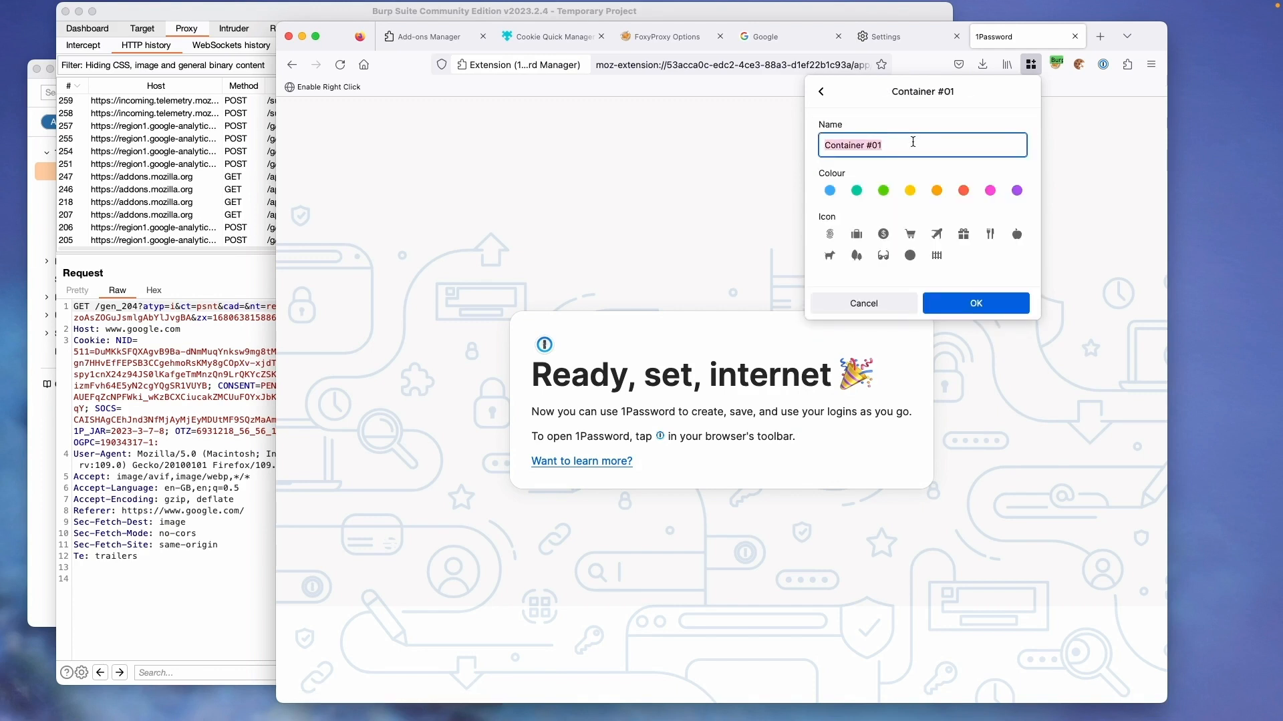
{"action": "type", "text": "Loggedout"}
{"action": "left_click", "coordinate": [830, 190]}
{"action": "left_click", "coordinate": [976, 303]}
{"action": "left_click", "coordinate": [742, 161]}
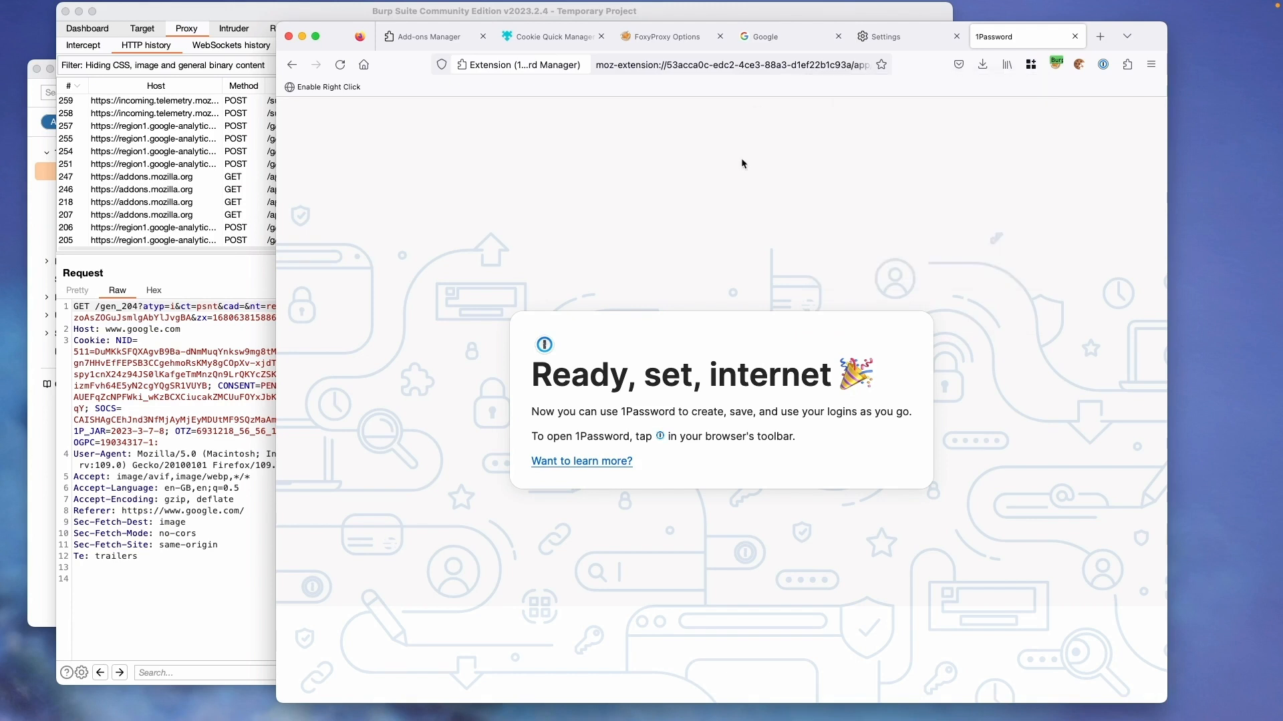
Step: Review the container list in Multi-Account Containers and the cookie actions offered by Cookie Quick Manager
{"action": "left_click", "coordinate": [1031, 64]}
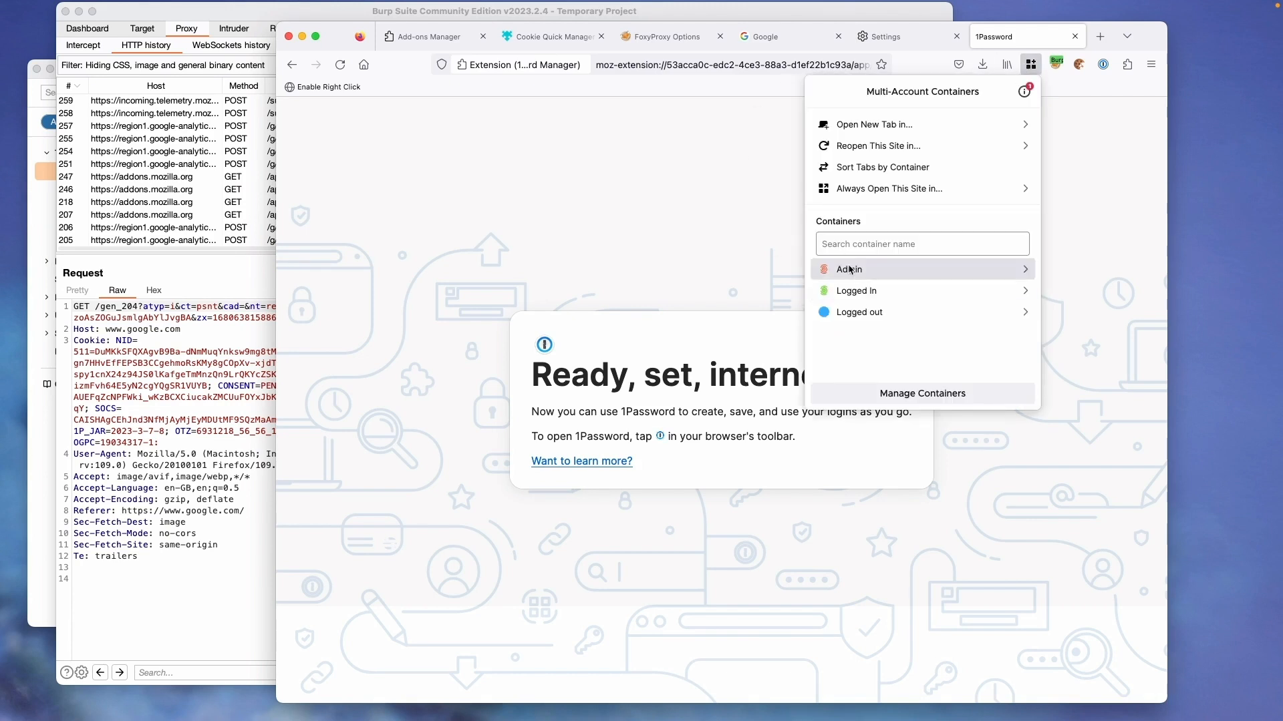
{"action": "left_click", "coordinate": [1093, 220]}
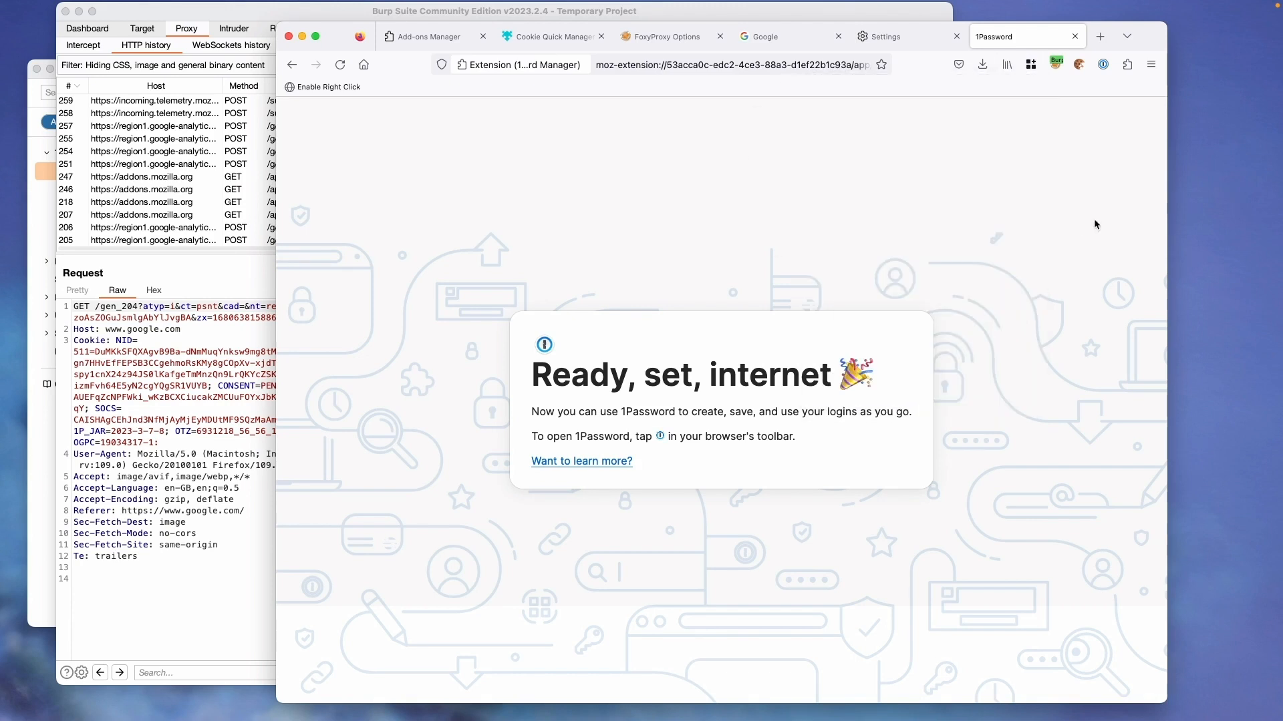
{"action": "left_click", "coordinate": [1077, 64]}
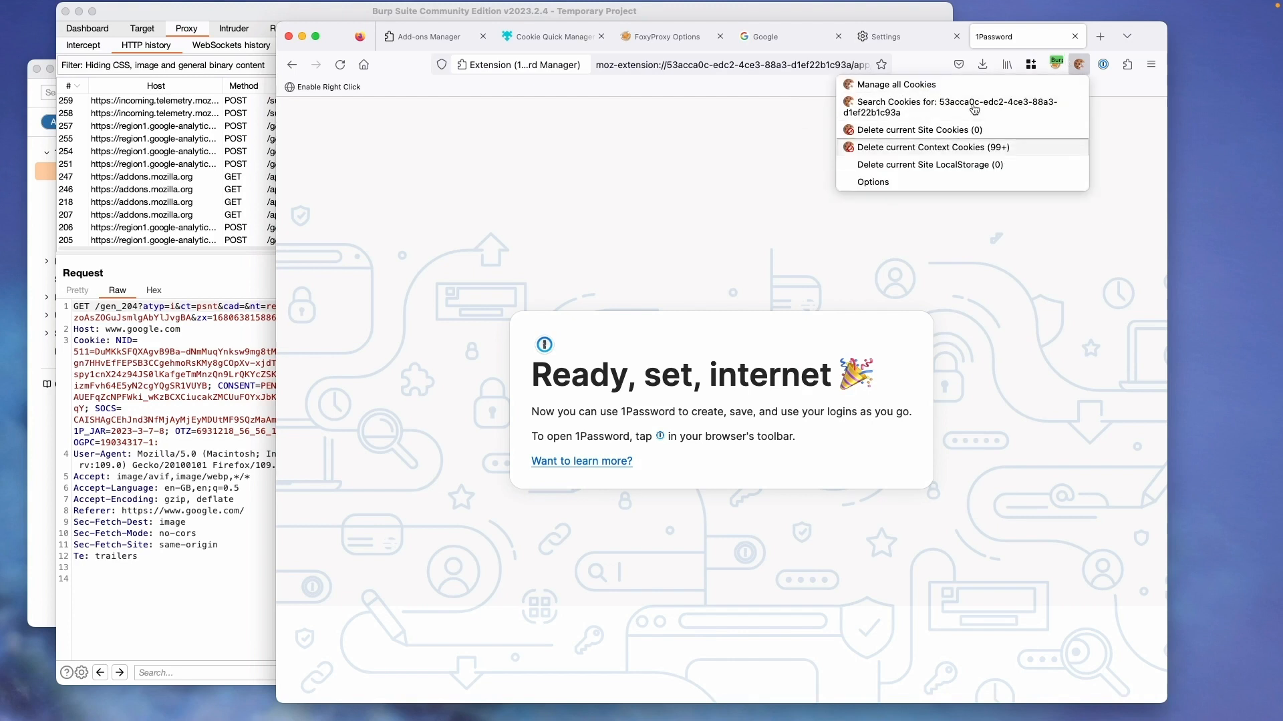
{"action": "left_click", "coordinate": [754, 126]}
Step: Close the 1Password and Settings browser tabs, switch to Burp Suite's dashboard and dismiss its Pro-only issue activity panel
{"action": "middle_click", "coordinate": [992, 38]}
{"action": "left_click", "coordinate": [1074, 36]}
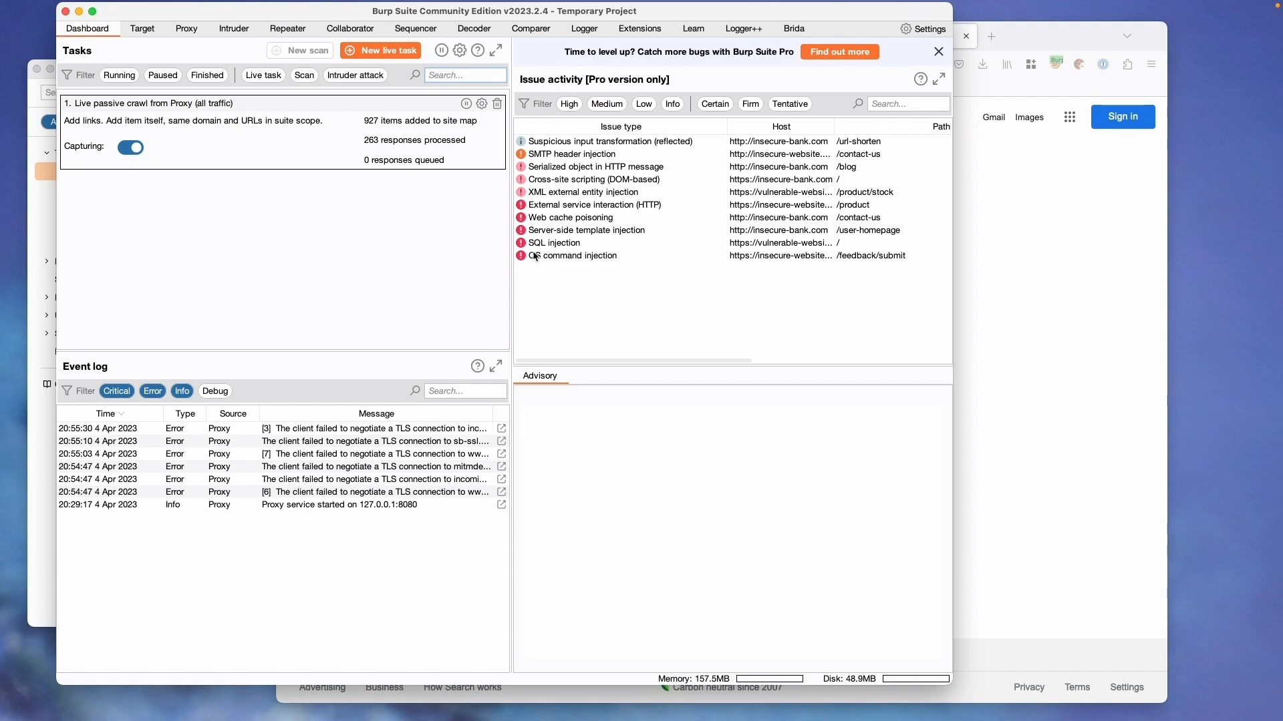
{"action": "left_click", "coordinate": [939, 52]}
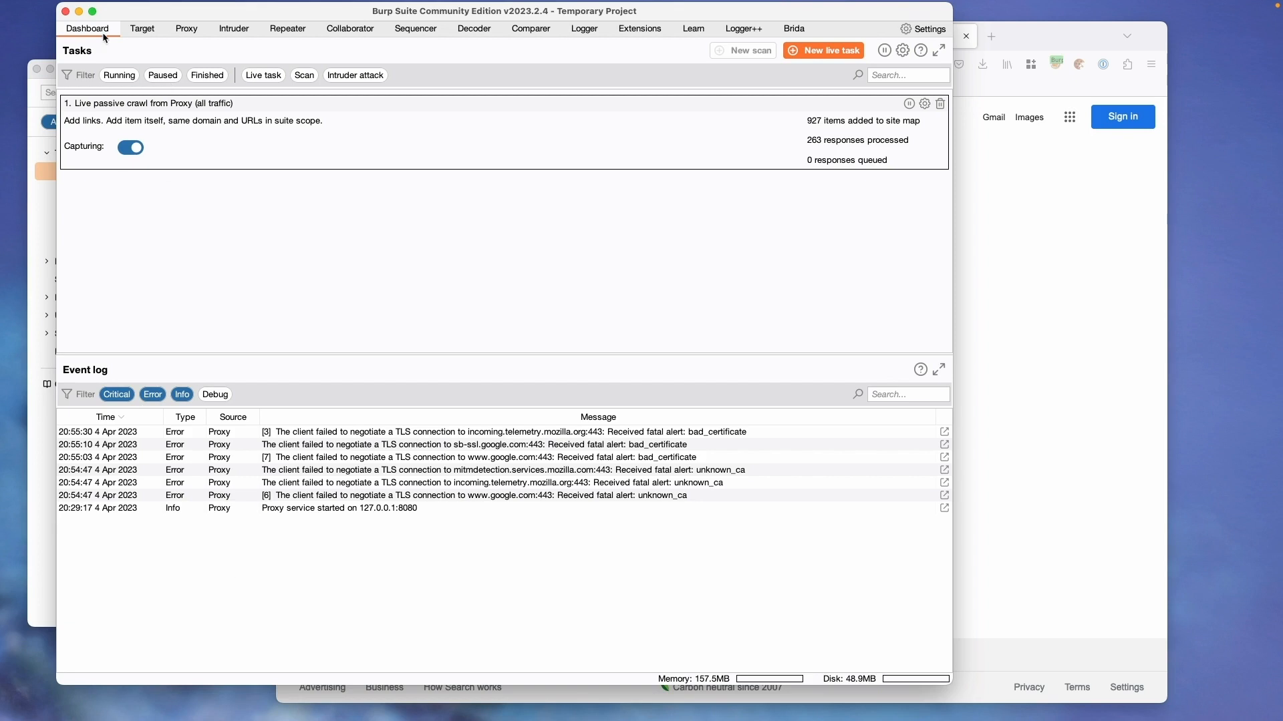
Step: Switch back to Firefox, copy the Images link on the Google page and paste it into the address bar without loading it
{"action": "left_click", "coordinate": [1096, 265]}
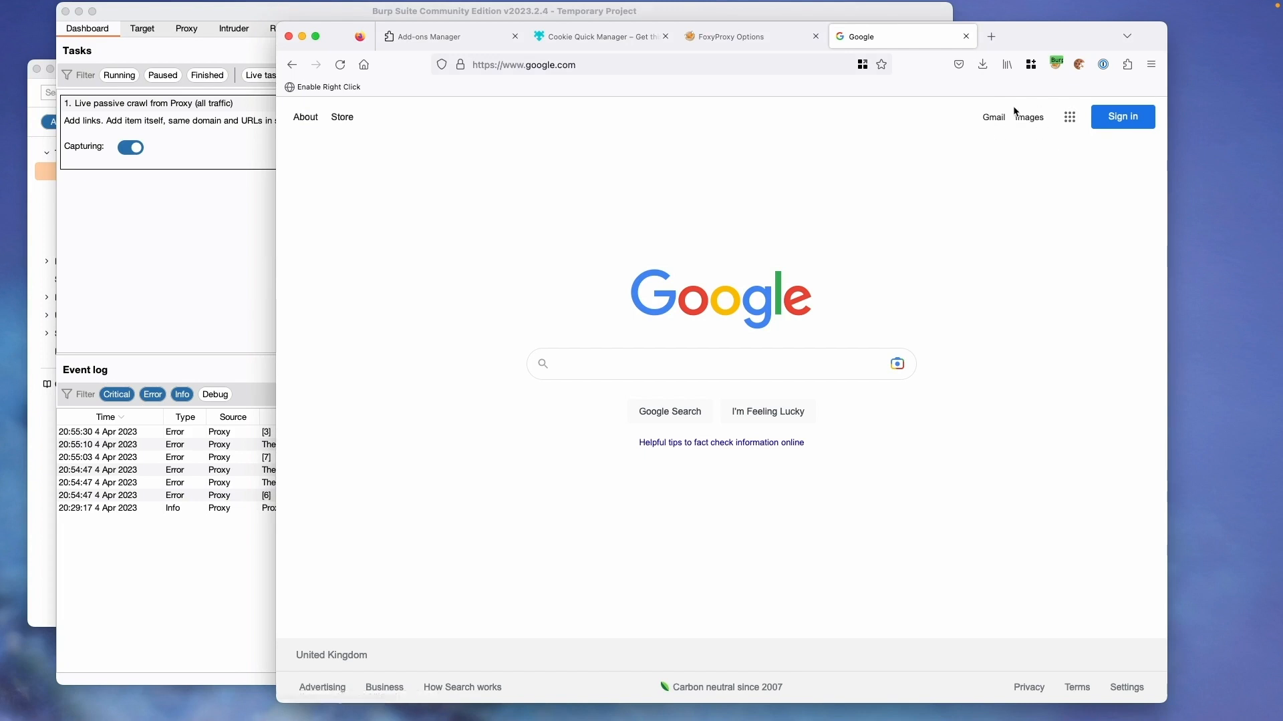
{"action": "right_click", "coordinate": [1024, 119]}
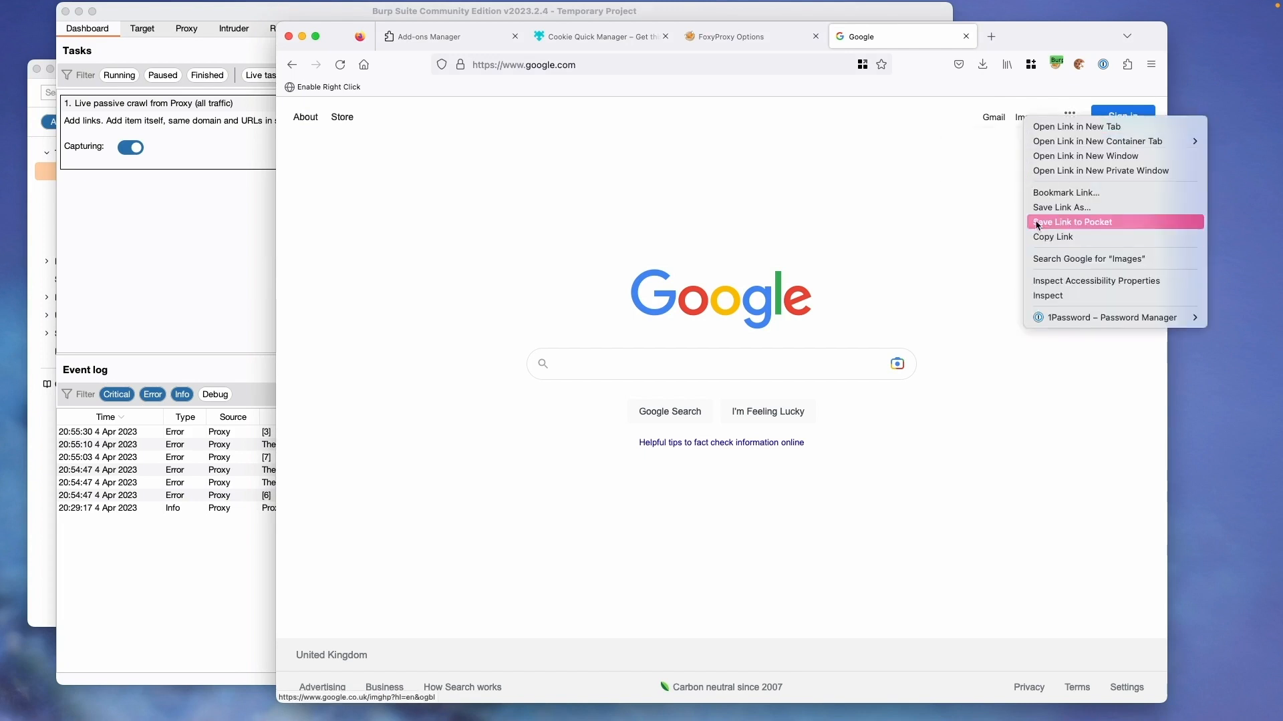
{"action": "left_click", "coordinate": [1055, 237]}
{"action": "left_click", "coordinate": [729, 56]}
{"action": "type", "text": "https://www.google.co.uk/imghp?hl=en&ogbl"}
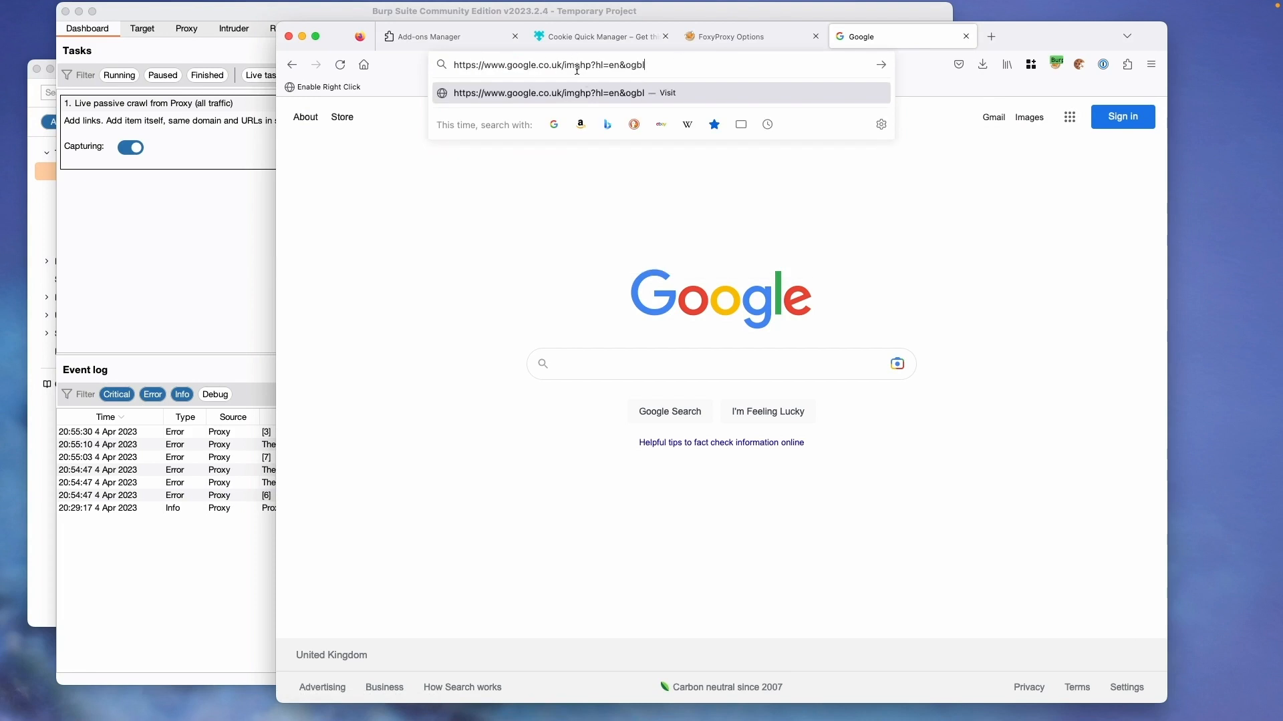
{"action": "left_click", "coordinate": [611, 243]}
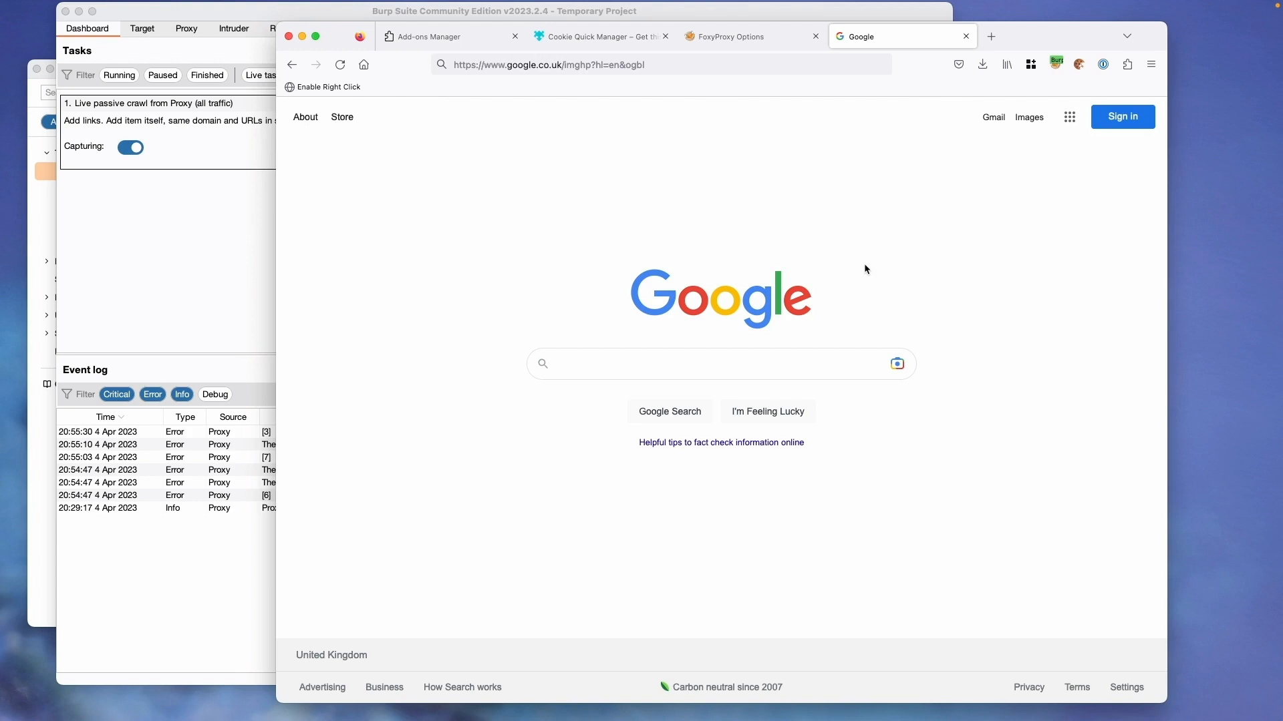
{"action": "left_click", "coordinate": [243, 206]}
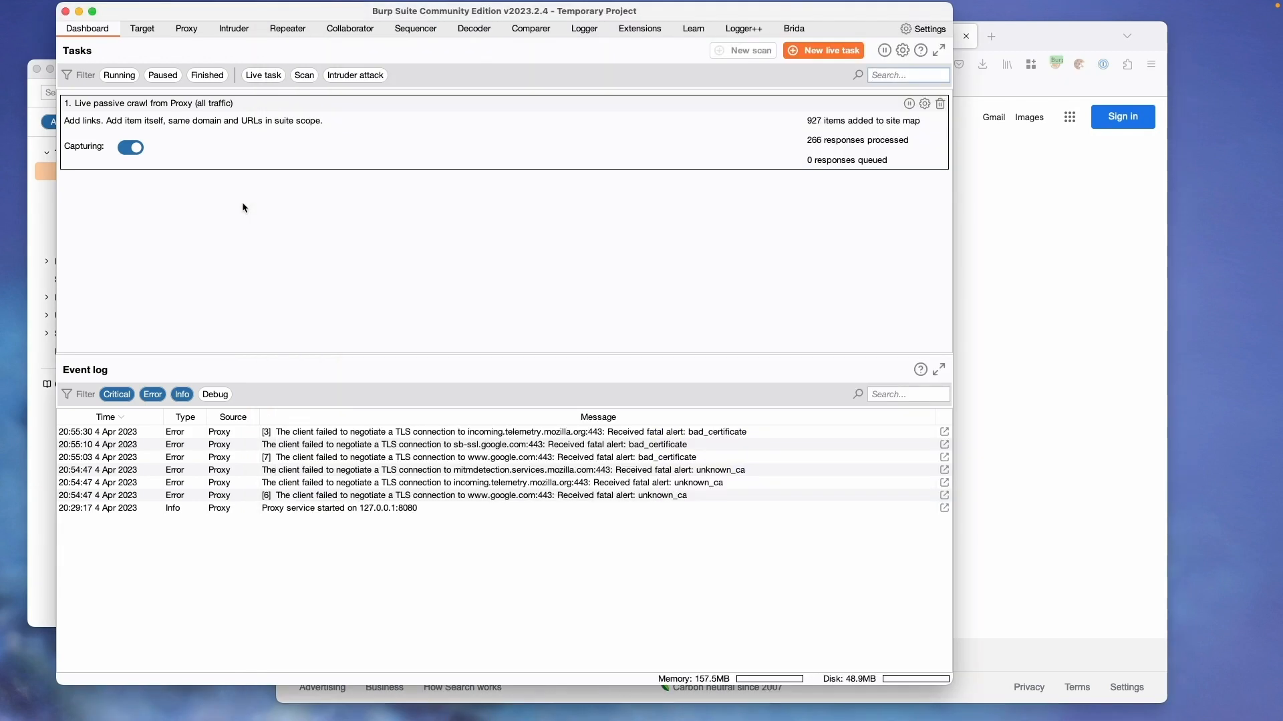
{"action": "left_click", "coordinate": [153, 33]}
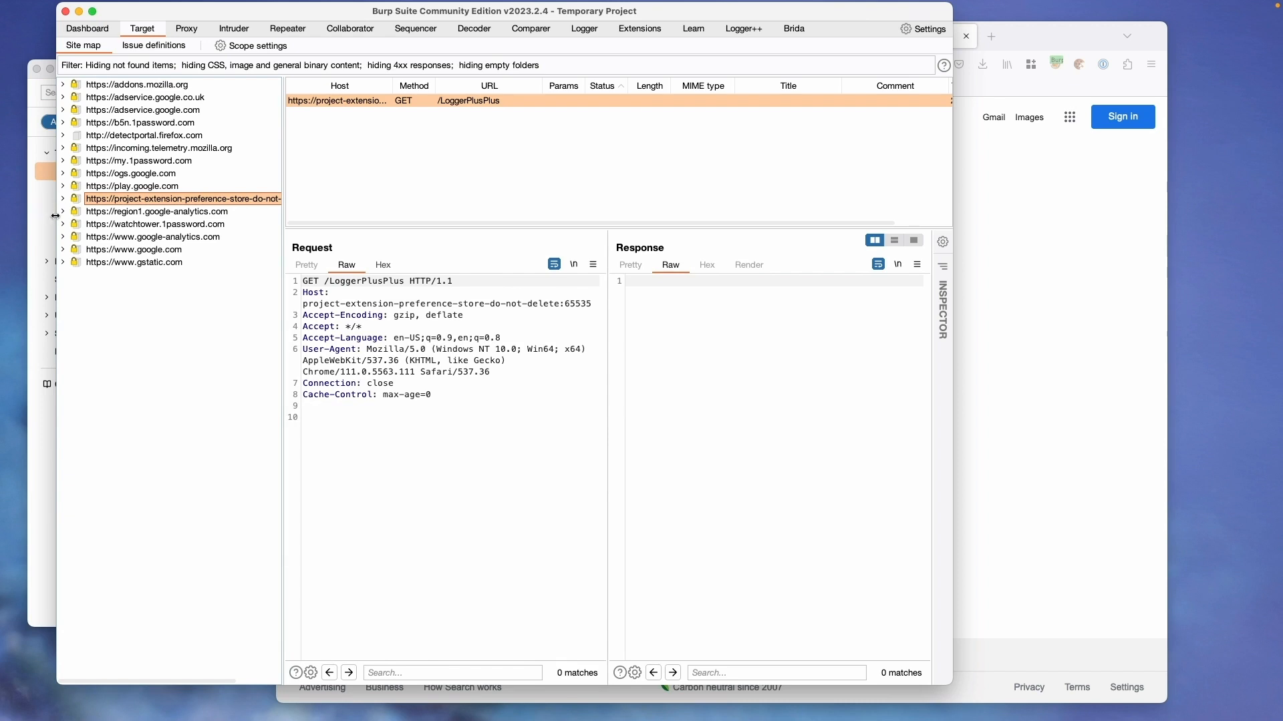
{"action": "left_click", "coordinate": [63, 250]}
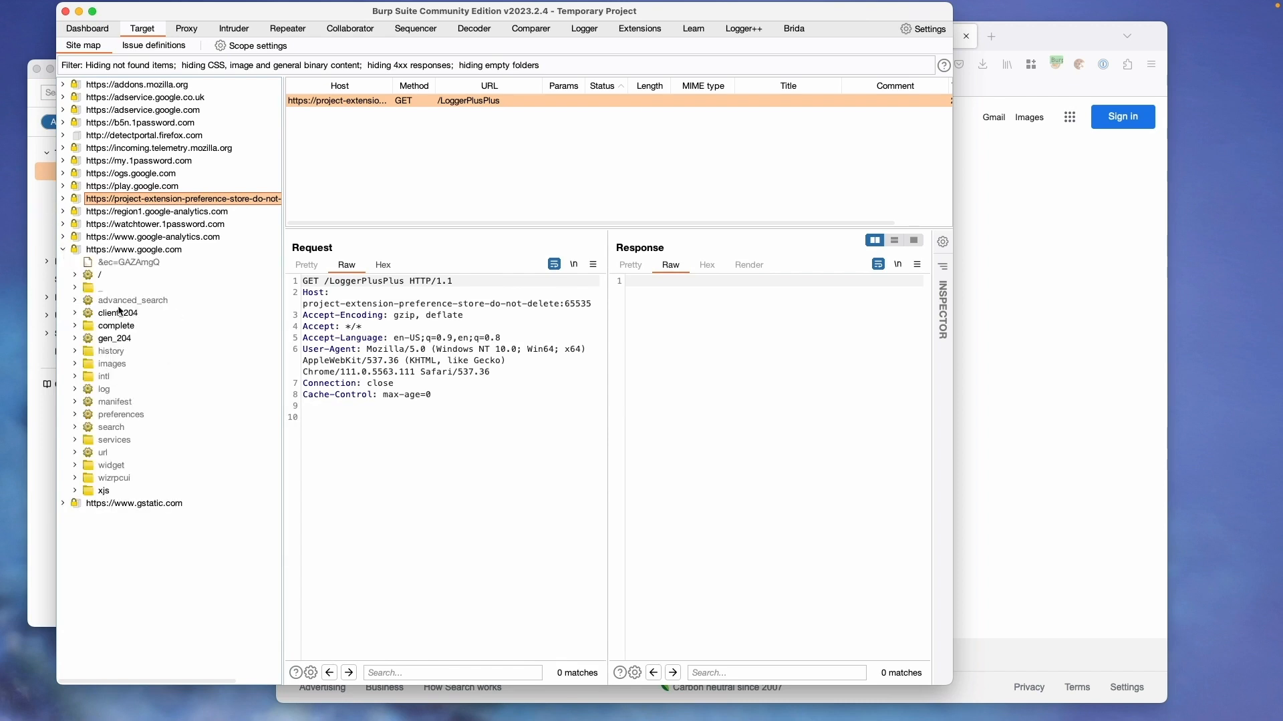
{"action": "left_click", "coordinate": [95, 275]}
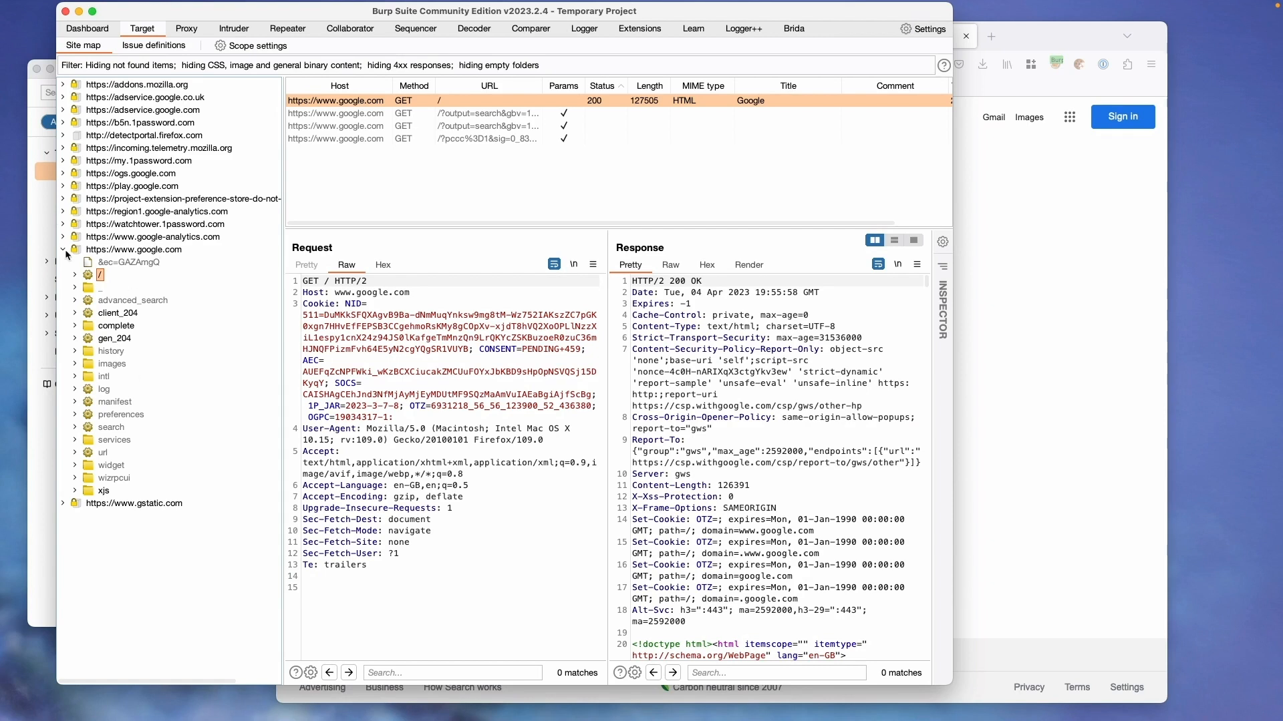
{"action": "left_click", "coordinate": [83, 290]}
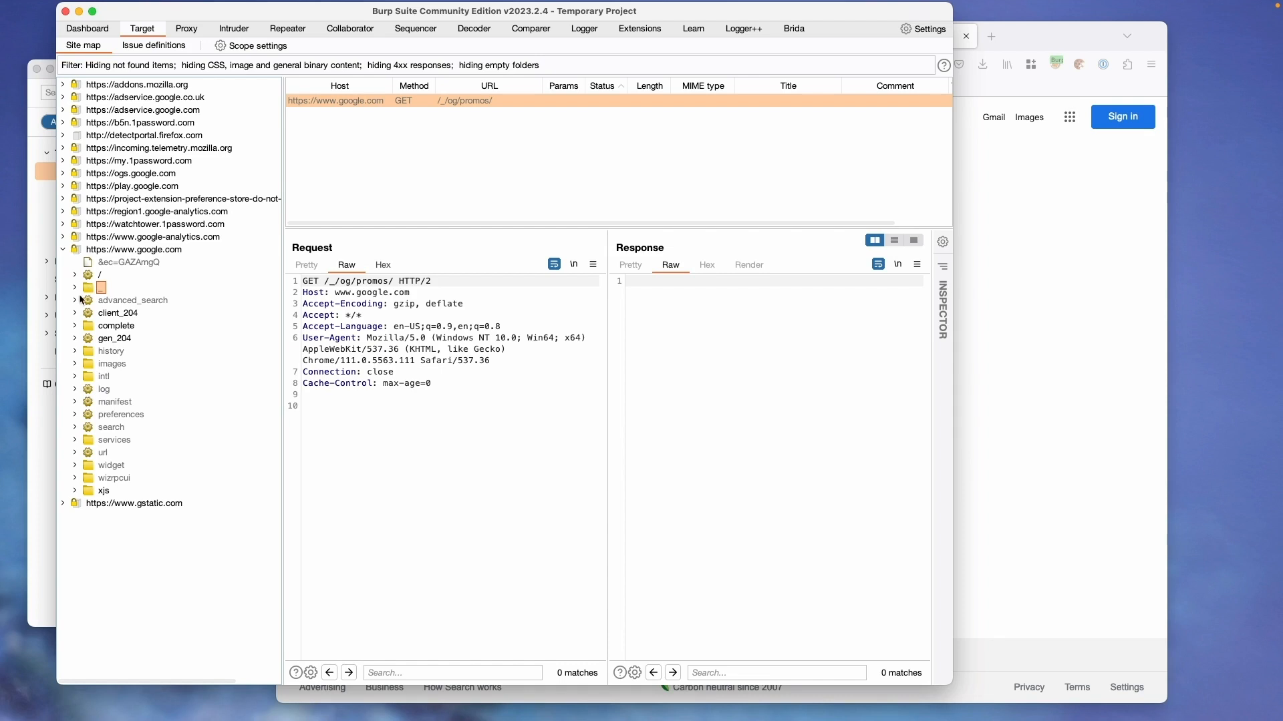
{"action": "left_click", "coordinate": [75, 288]}
{"action": "left_click", "coordinate": [86, 300]}
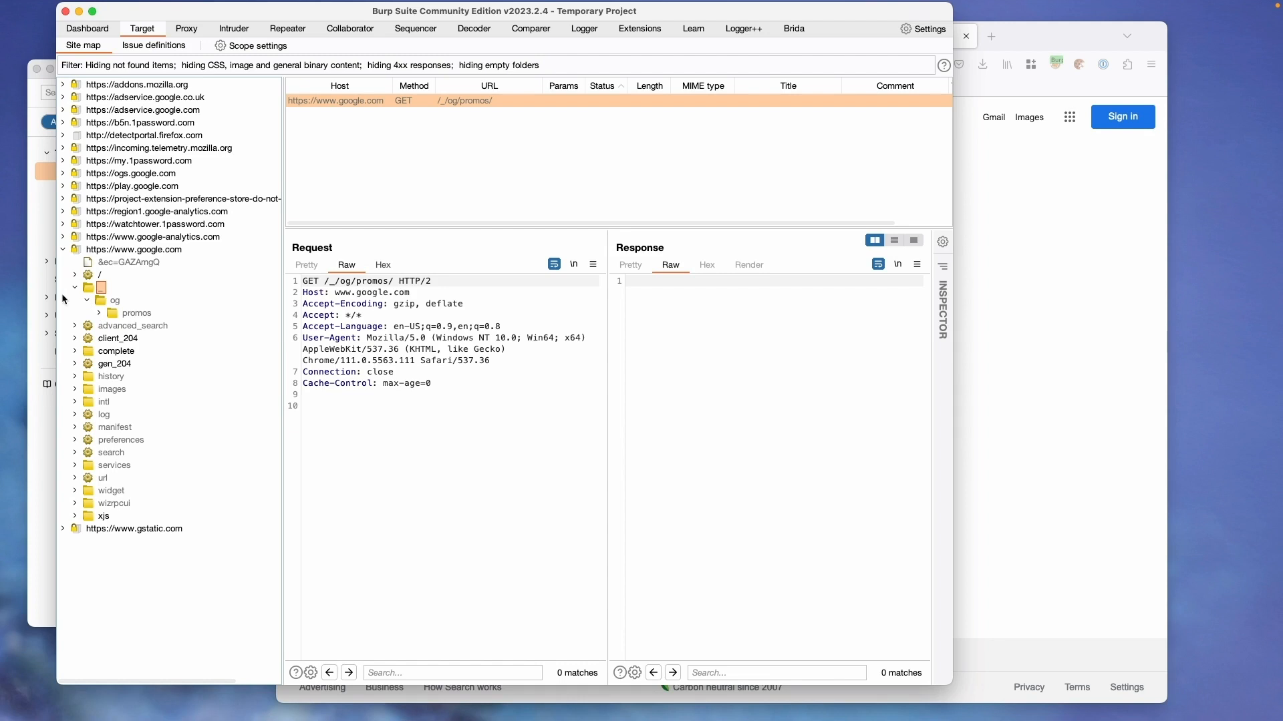
{"action": "left_click", "coordinate": [99, 313]}
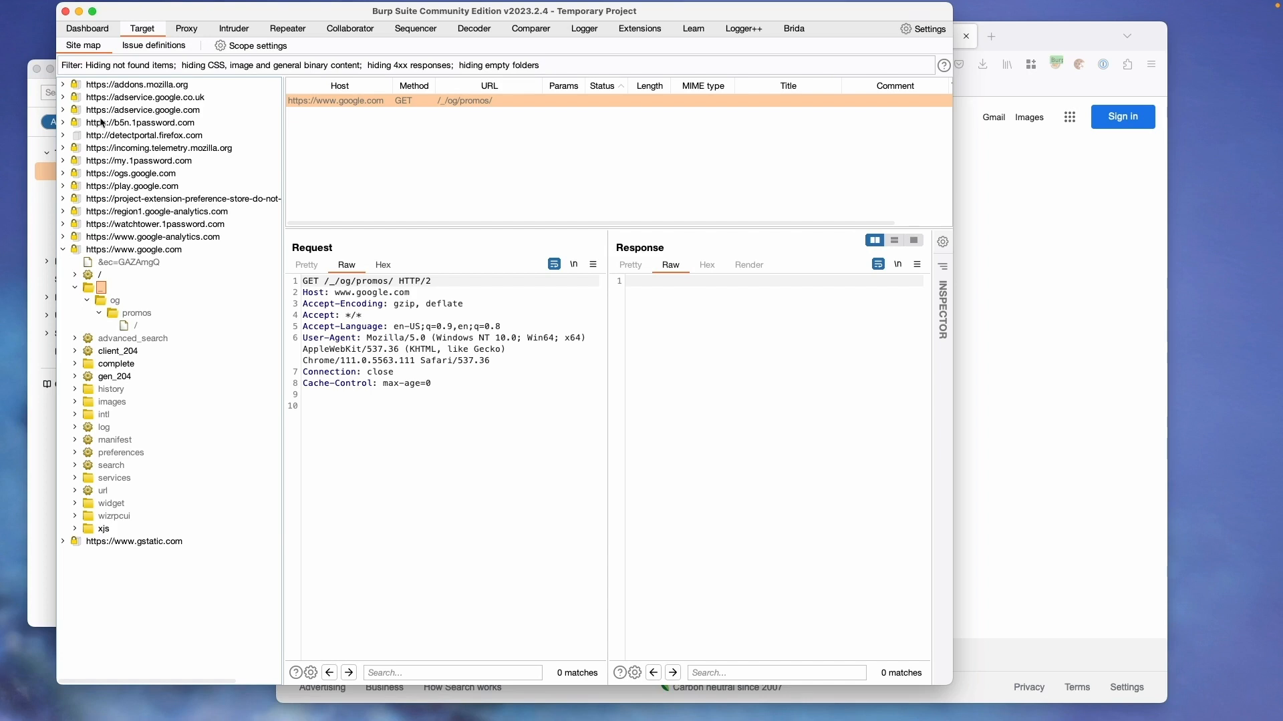
{"action": "left_click", "coordinate": [133, 251]}
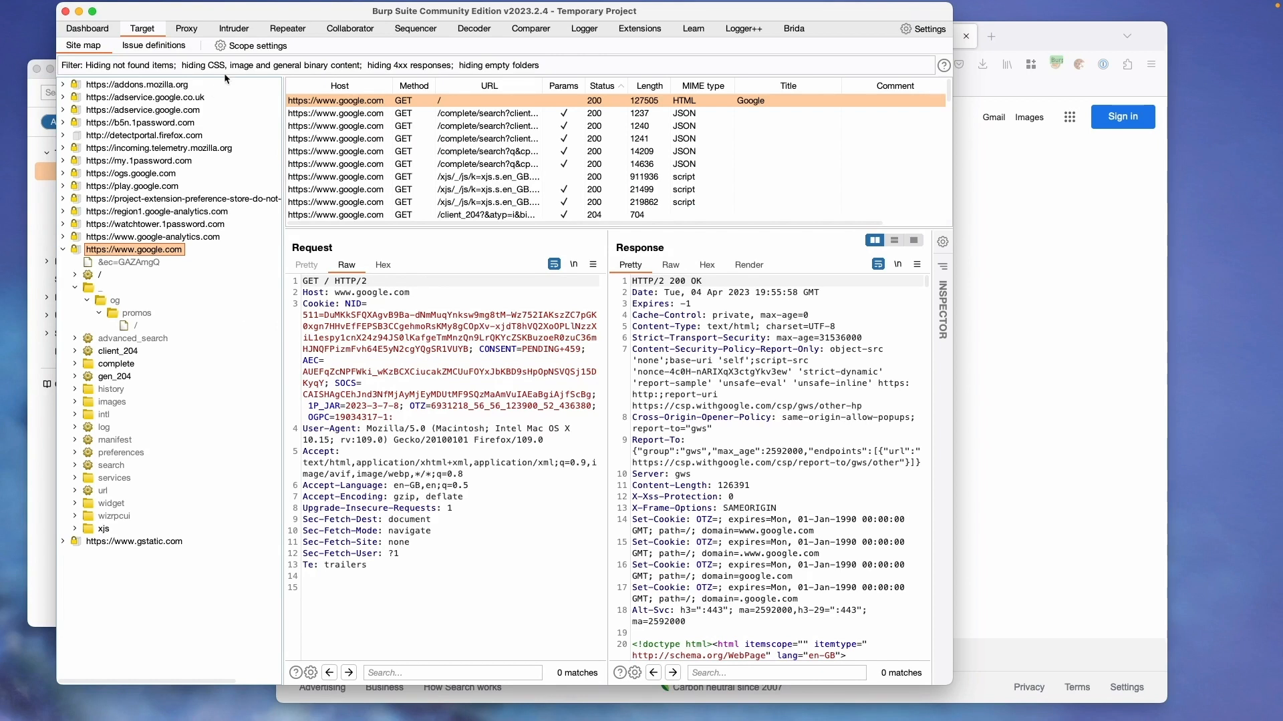
Step: Enable advanced scope control in the project's target scope settings and return to the site map
{"action": "left_click", "coordinate": [231, 48]}
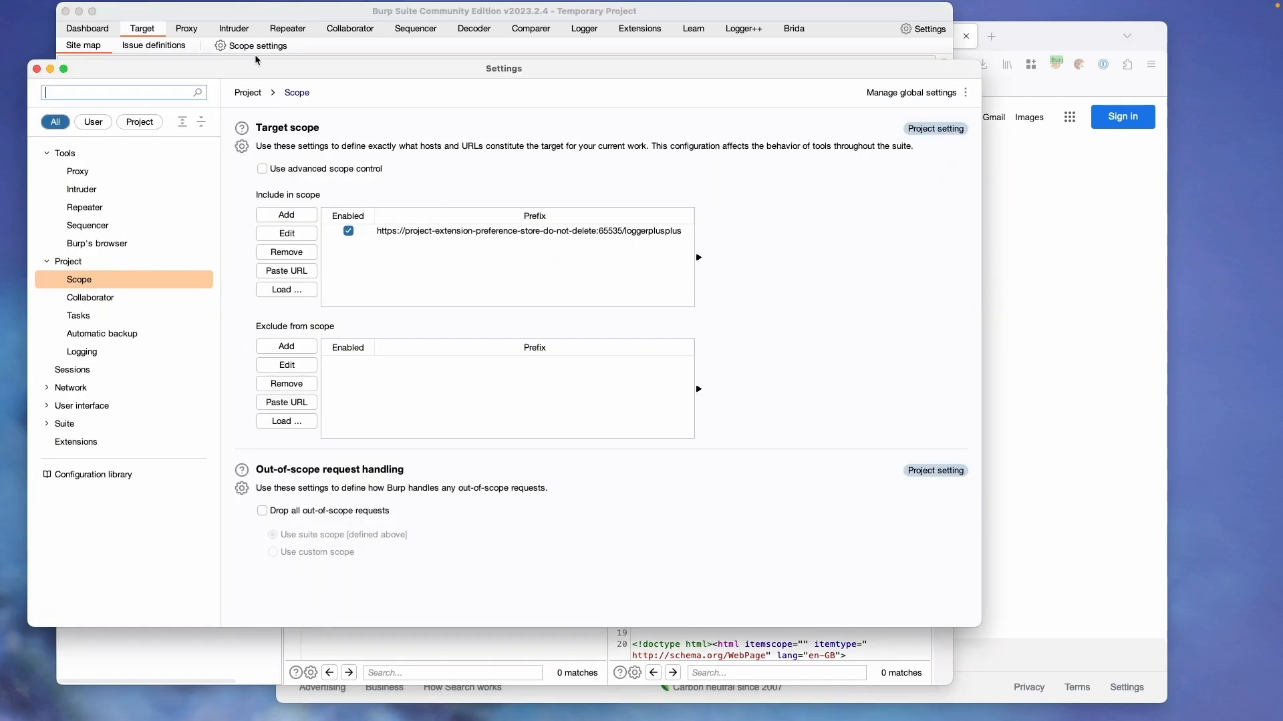
{"action": "left_click", "coordinate": [275, 169]}
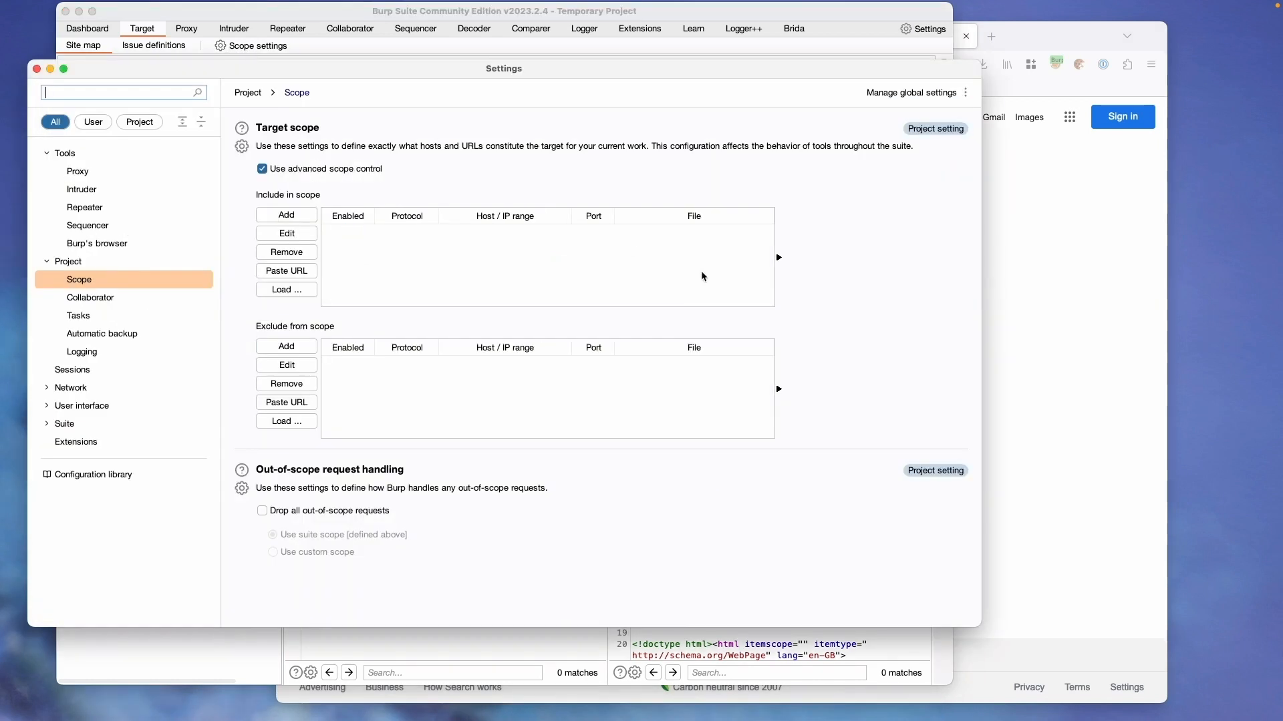
{"action": "left_click", "coordinate": [1035, 242]}
{"action": "left_click", "coordinate": [187, 6]}
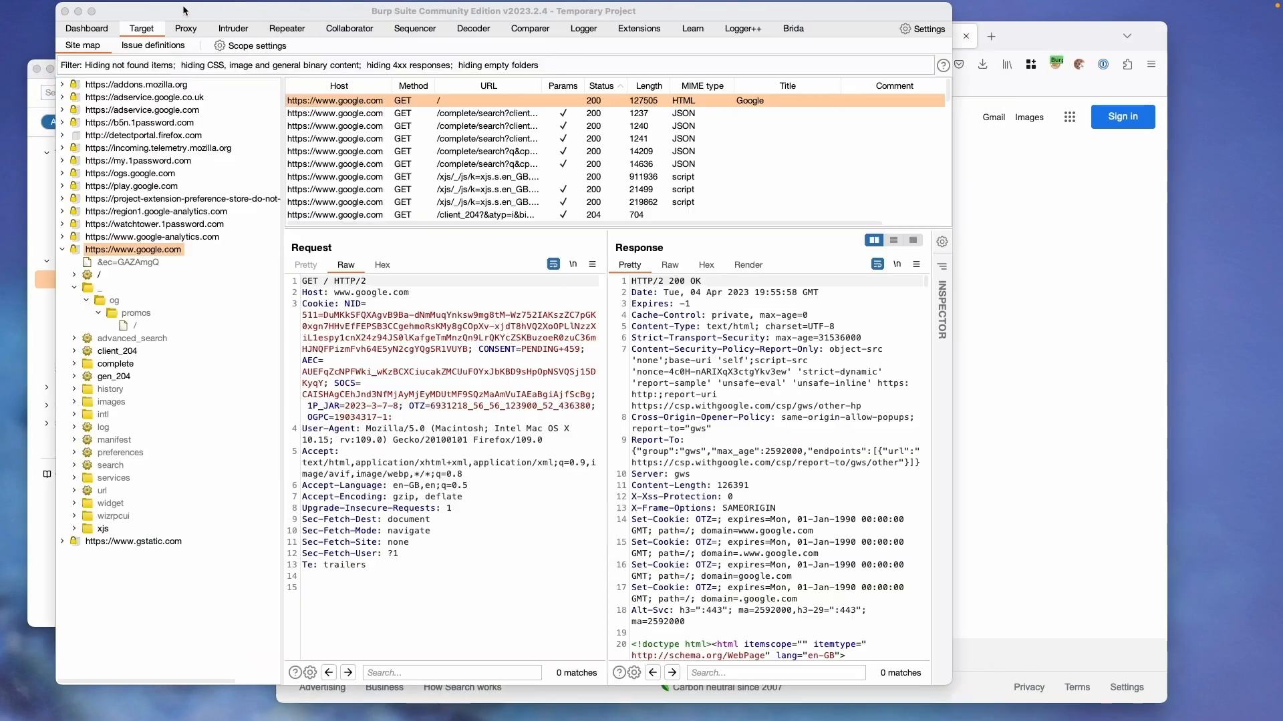
{"action": "right_click", "coordinate": [167, 252]}
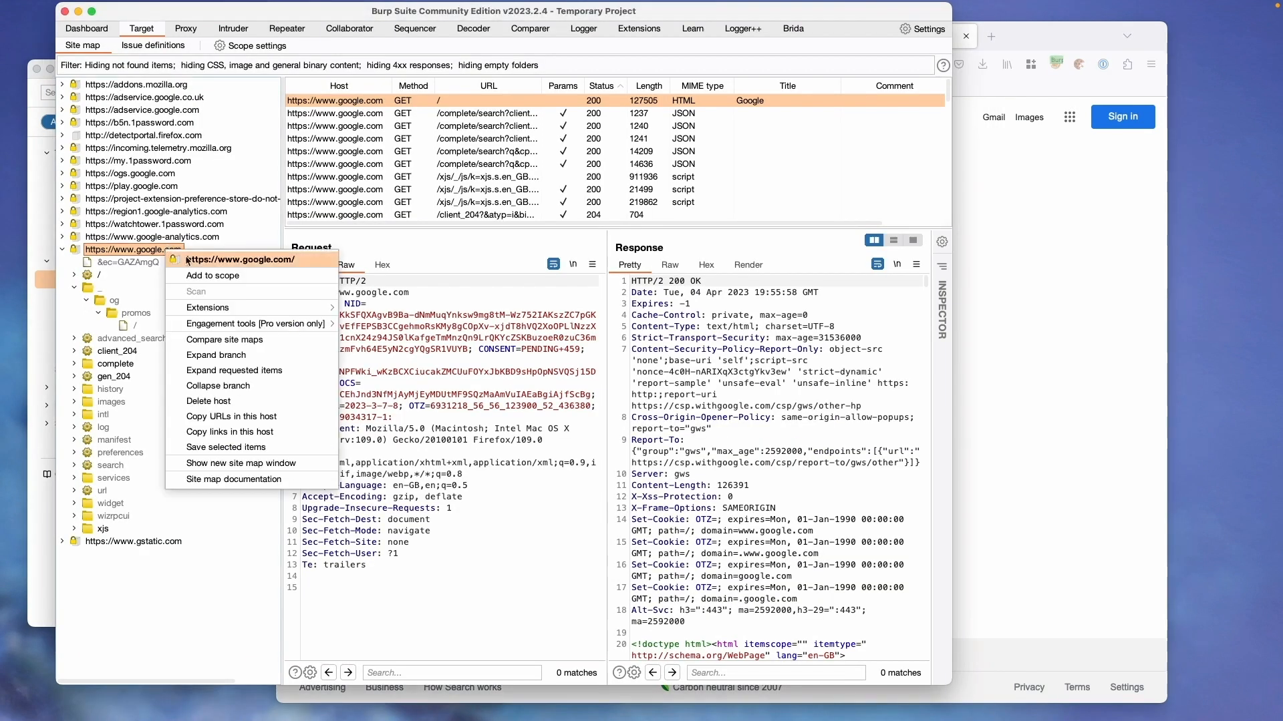
{"action": "left_click", "coordinate": [200, 271]}
{"action": "left_click", "coordinate": [652, 384]}
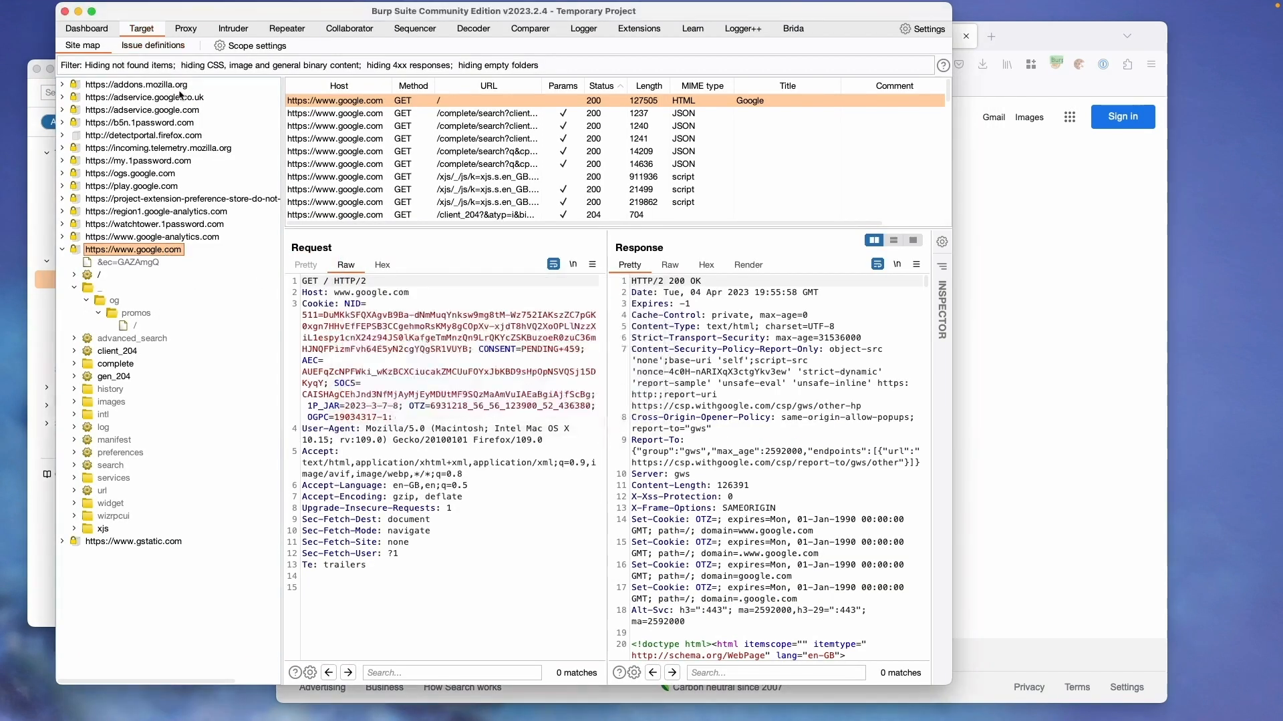
Step: Edit the included Google scope rule so its host pattern is ^.+google\.com$, covering all subdomains
{"action": "left_click", "coordinate": [51, 298]}
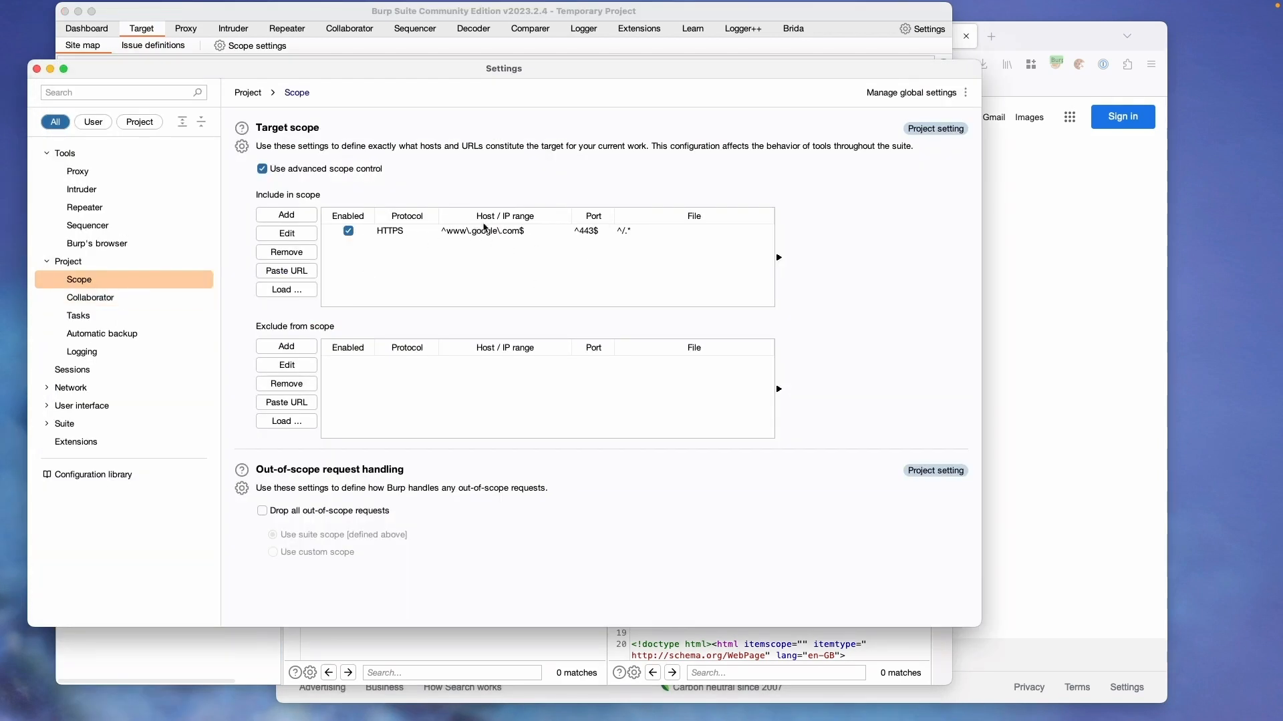
{"action": "left_click", "coordinate": [476, 234]}
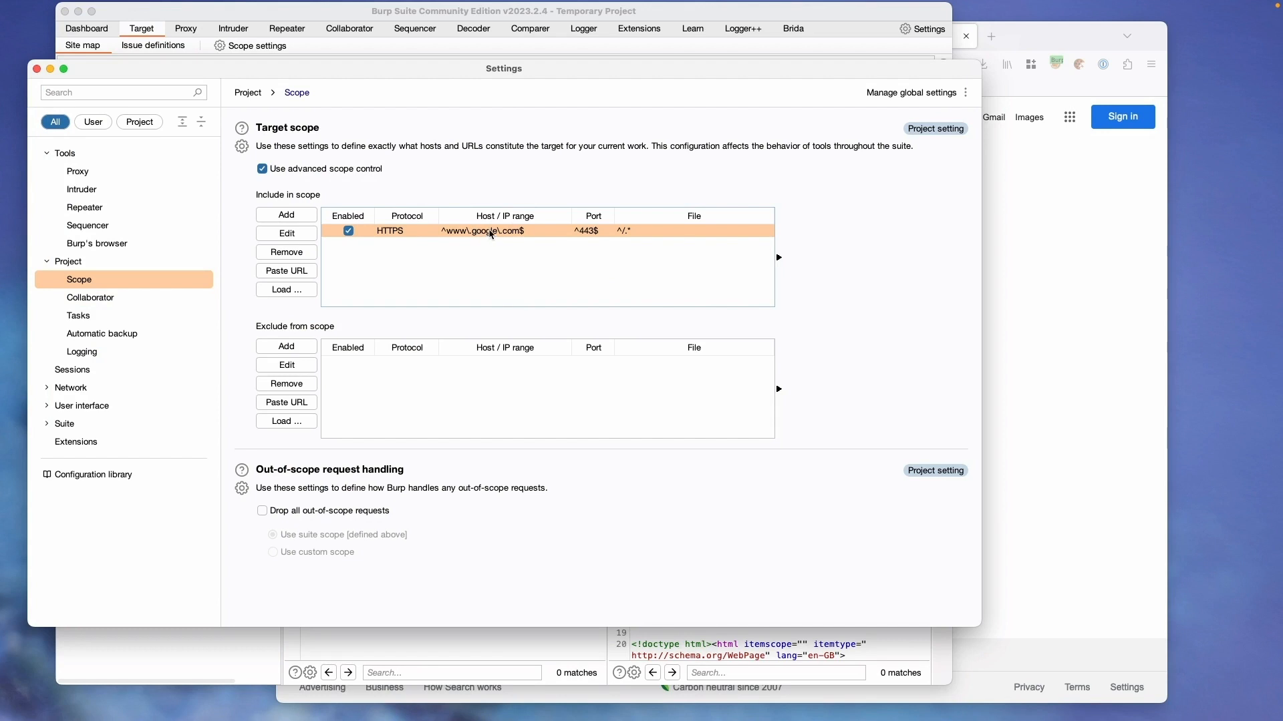
{"action": "left_click", "coordinate": [309, 234]}
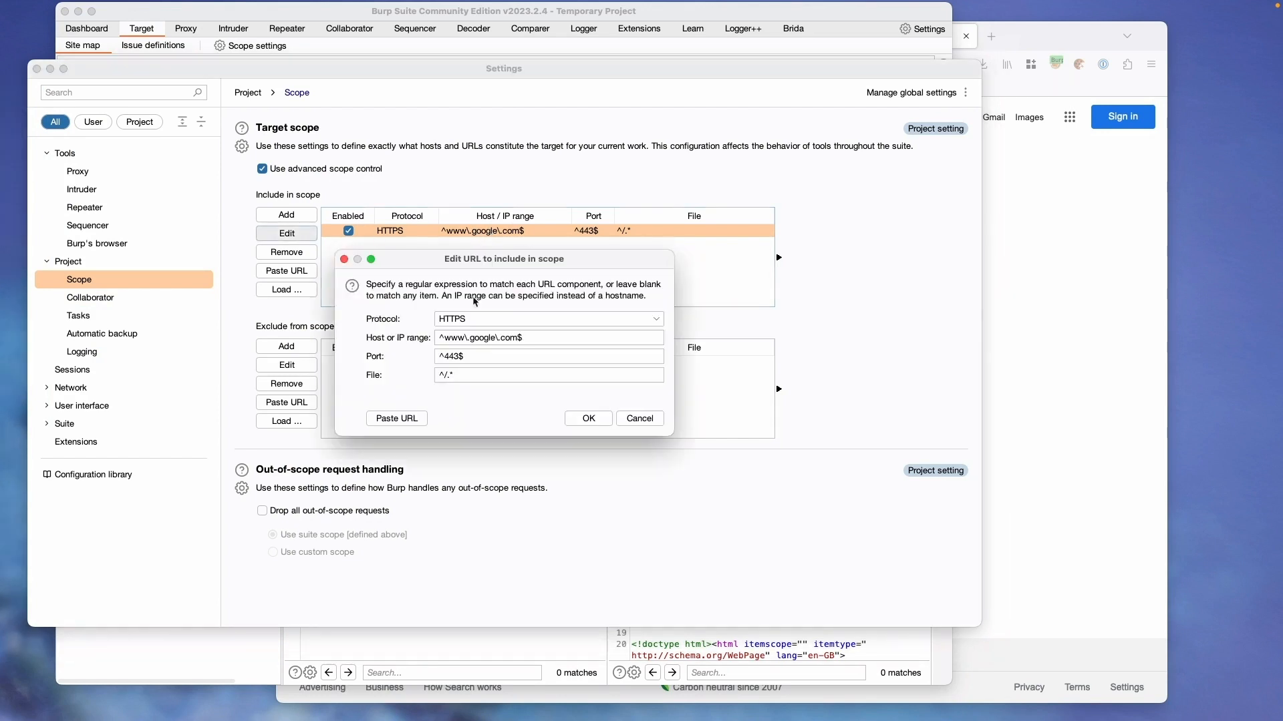
{"action": "double_click", "coordinate": [453, 337]}
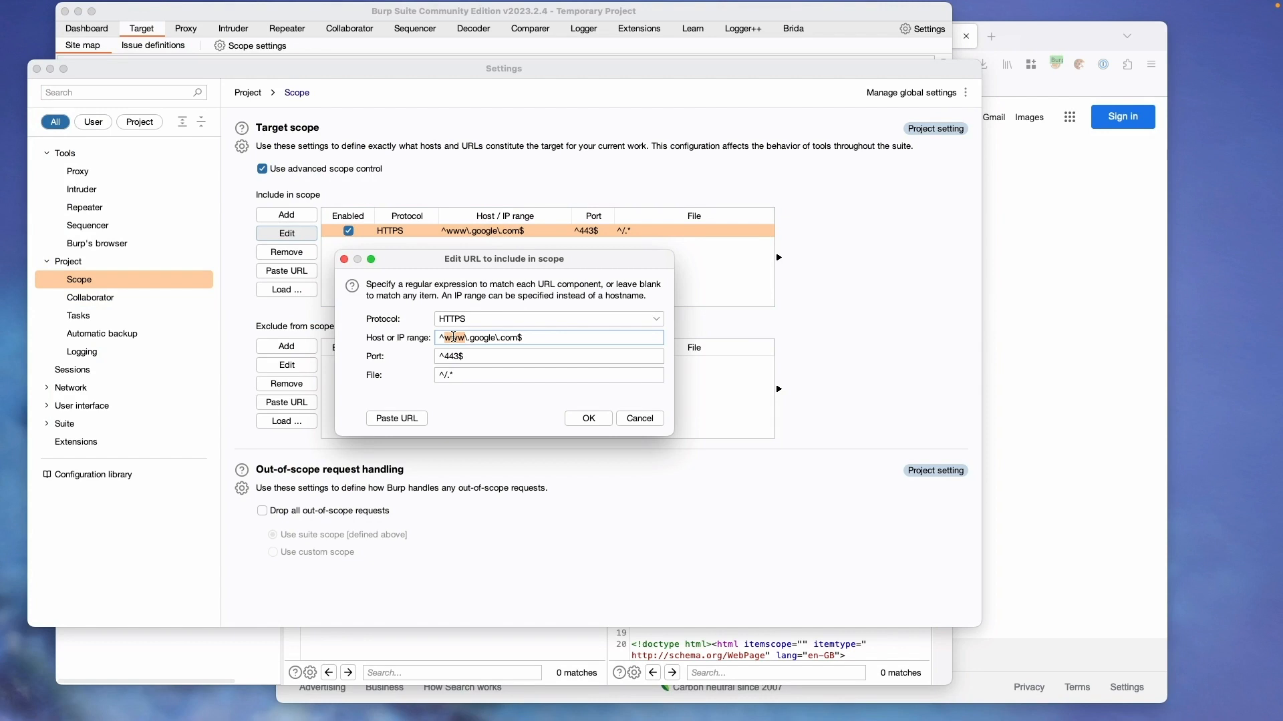
{"action": "type", "text": ".+"}
{"action": "key", "text": "Delete"}
{"action": "left_click", "coordinate": [588, 419]}
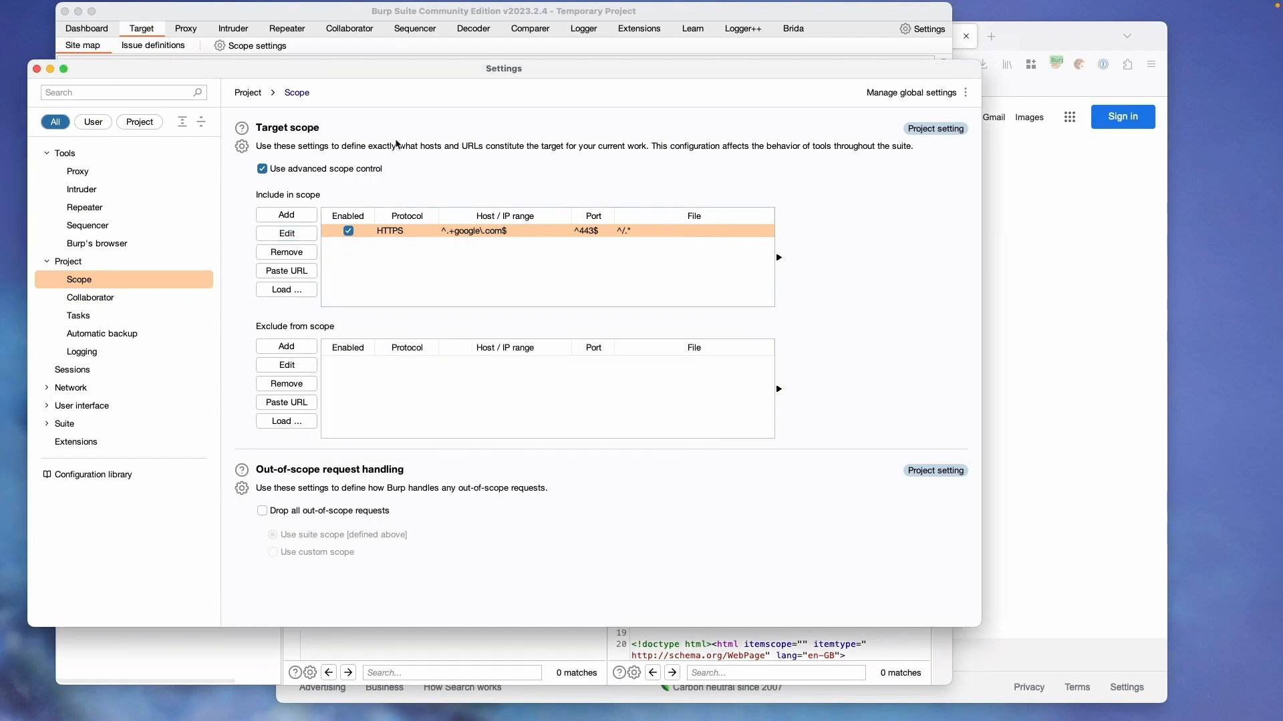
Step: Filter the site map to show only in-scope items, and close the scope settings window
{"action": "left_click", "coordinate": [346, 22]}
{"action": "left_click", "coordinate": [127, 66]}
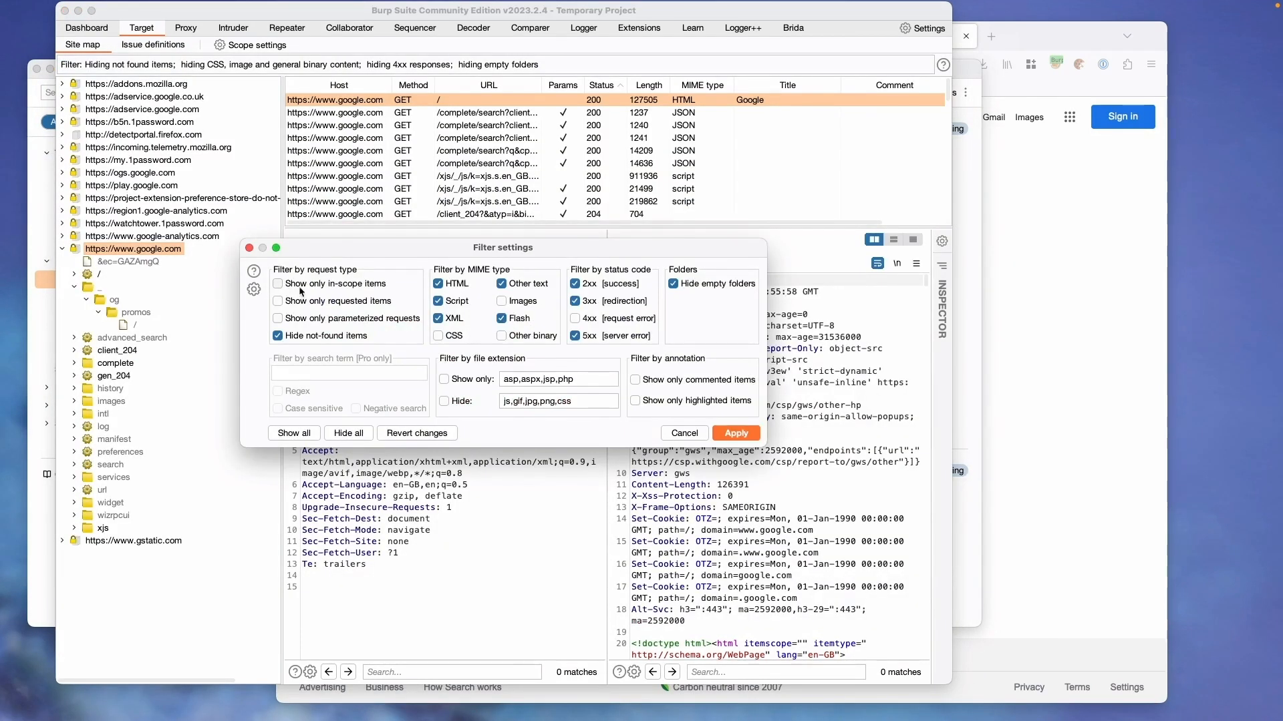
{"action": "left_click", "coordinate": [307, 286]}
{"action": "left_click", "coordinate": [737, 433]}
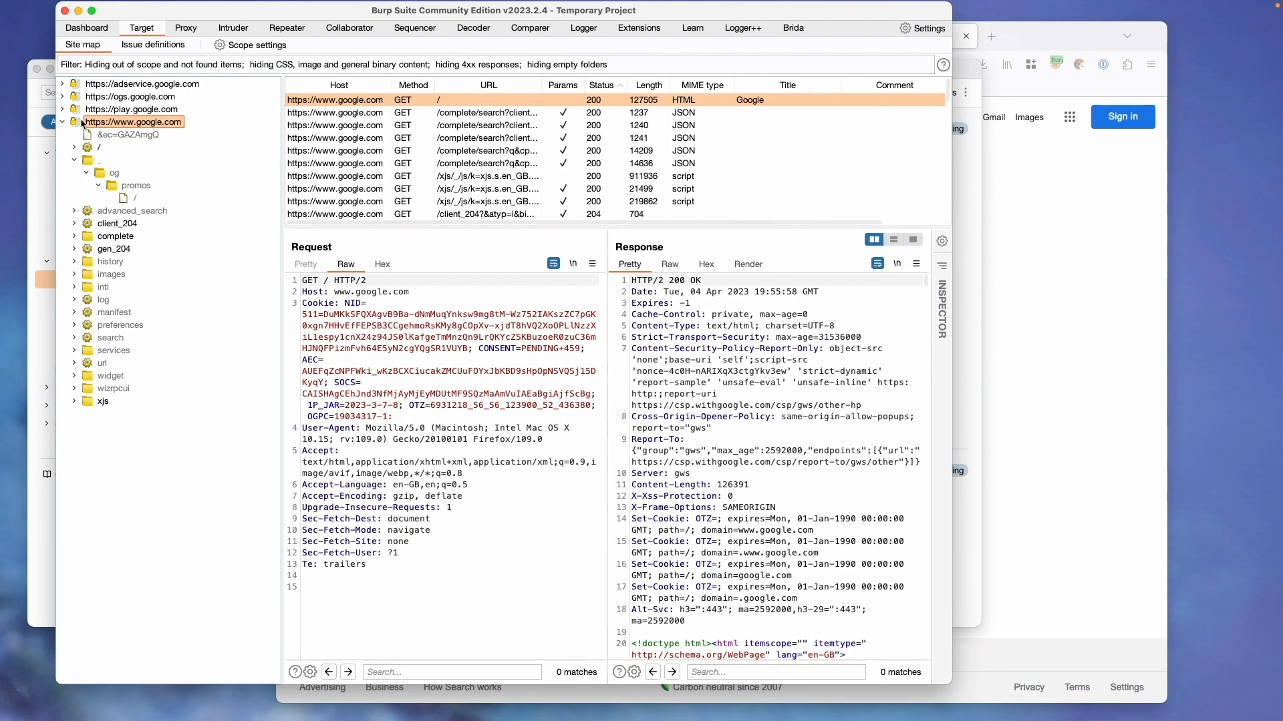
{"action": "left_click", "coordinate": [964, 259]}
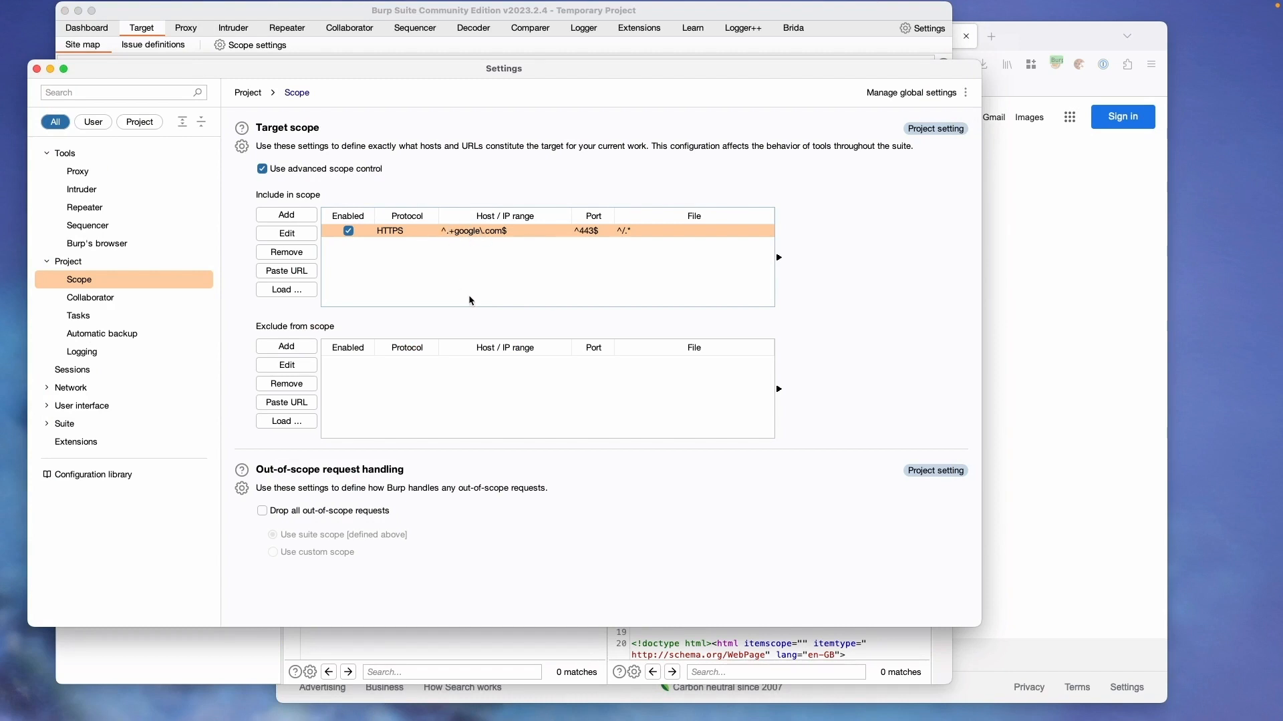
{"action": "left_click", "coordinate": [38, 69]}
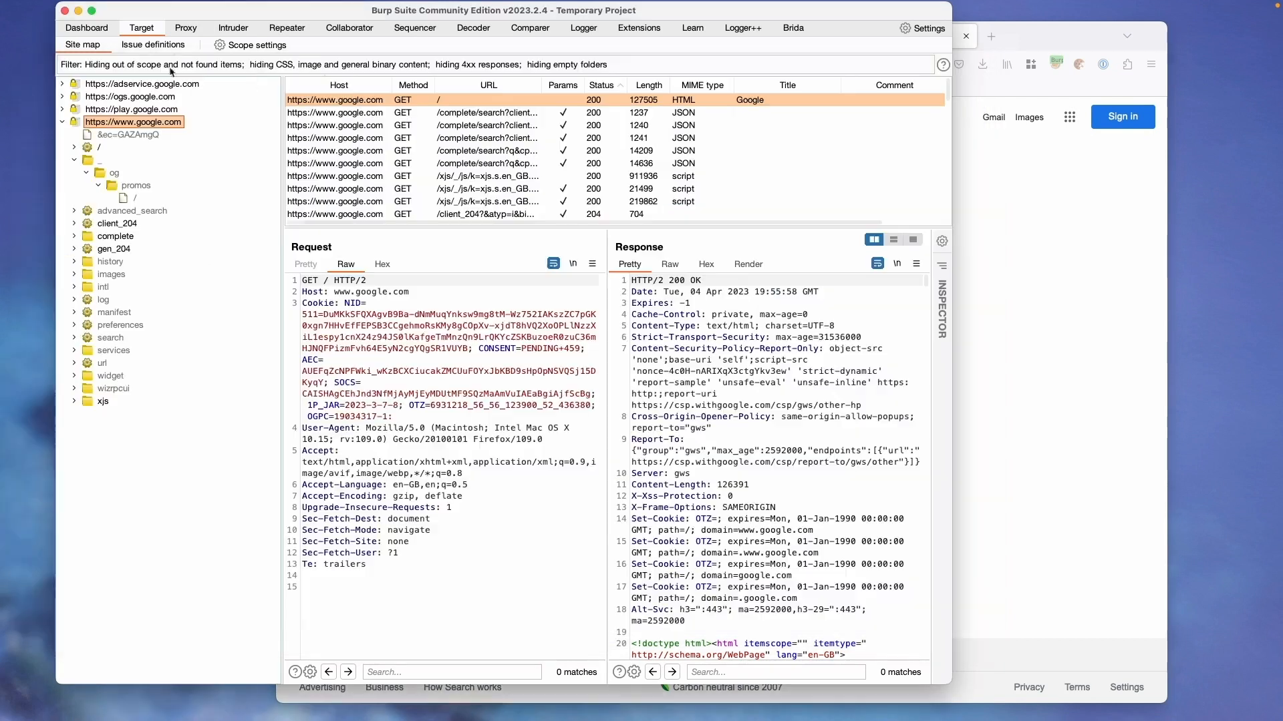
Step: Turn on proxy interception and reload the Google page in Firefox
{"action": "left_click", "coordinate": [186, 27]}
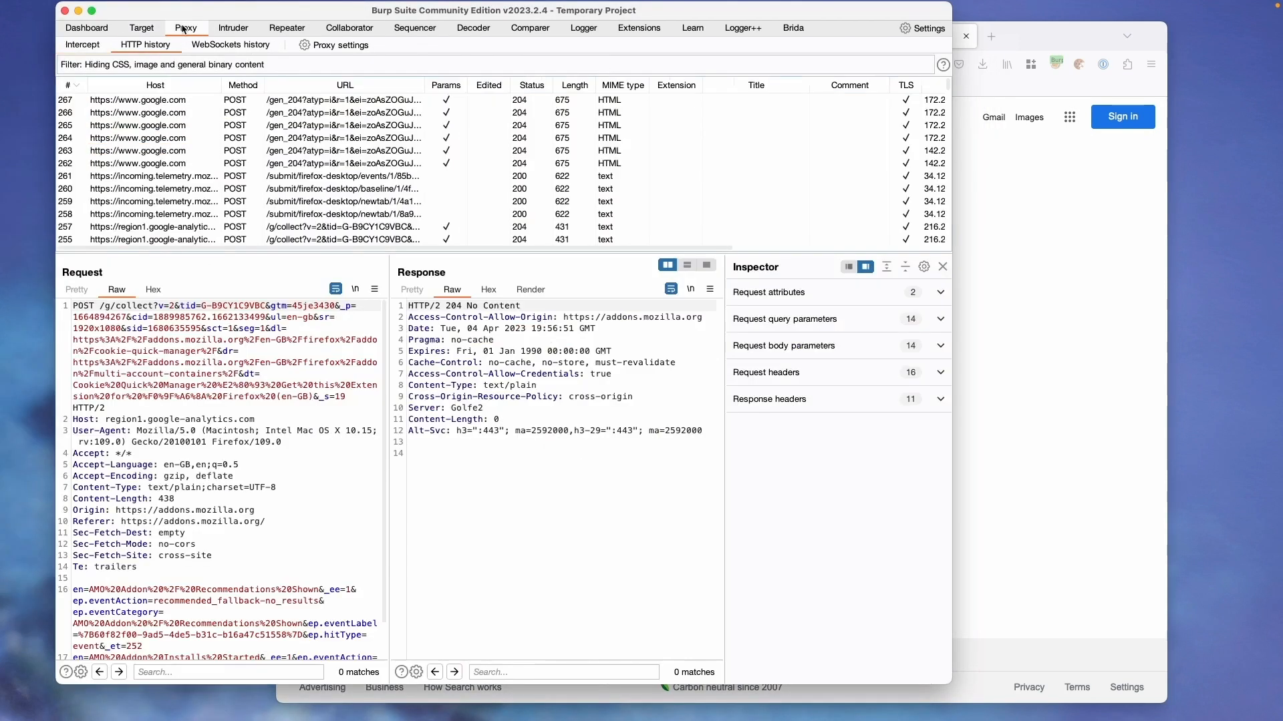
{"action": "left_click", "coordinate": [89, 45]}
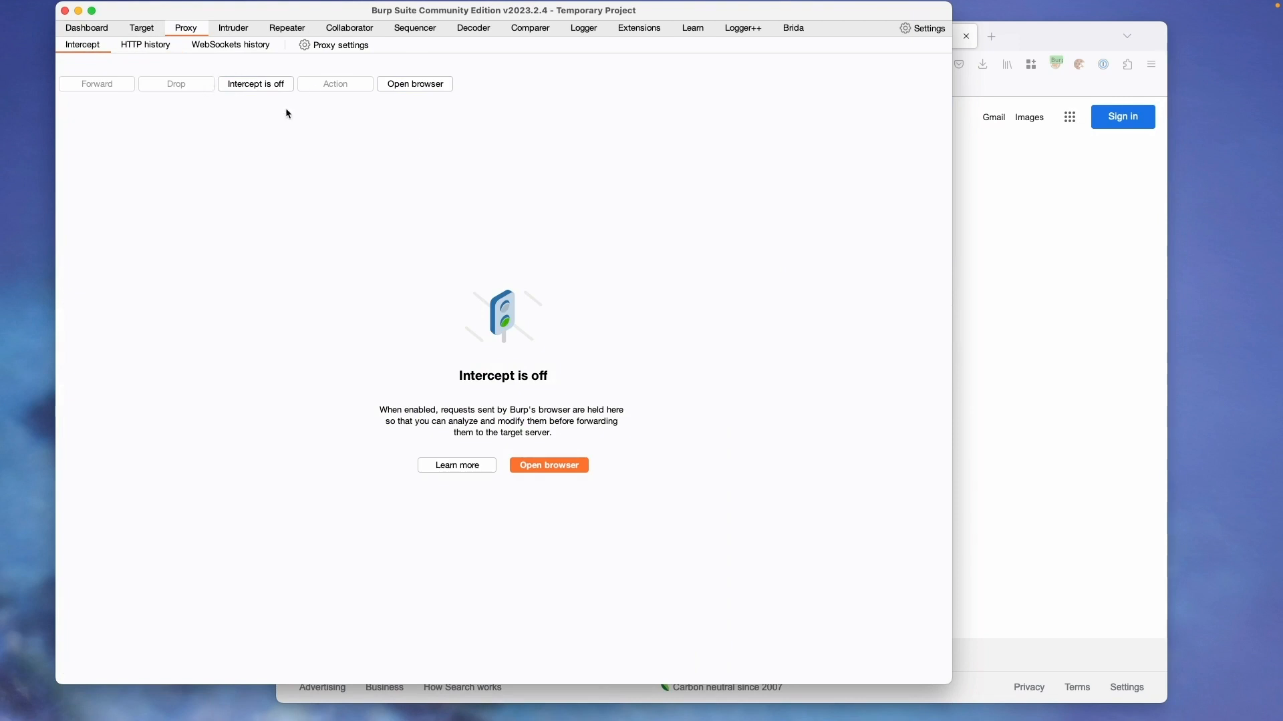
{"action": "left_click", "coordinate": [235, 84]}
{"action": "left_click", "coordinate": [978, 299]}
{"action": "left_click", "coordinate": [341, 65]}
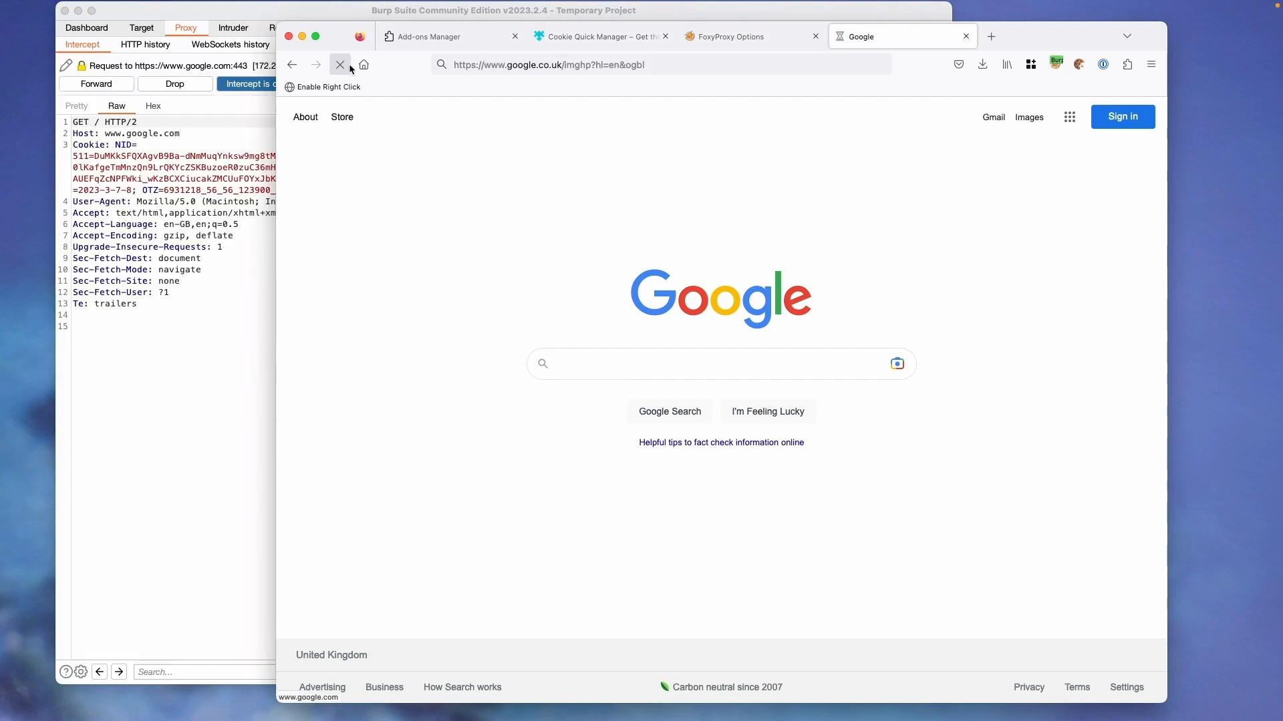
Step: Return to Burp Suite, forward the intercepted GET / request and drop the gen_204 request that follows
{"action": "left_click", "coordinate": [111, 265]}
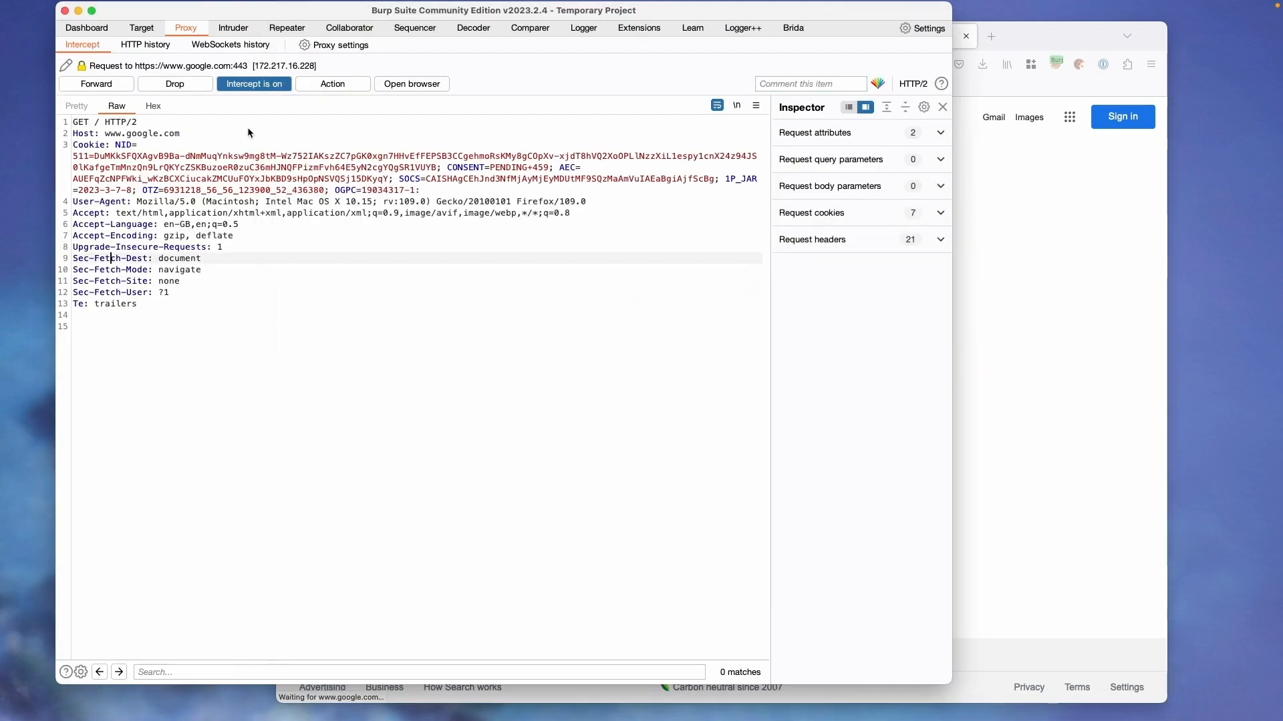
{"action": "left_click", "coordinate": [98, 82]}
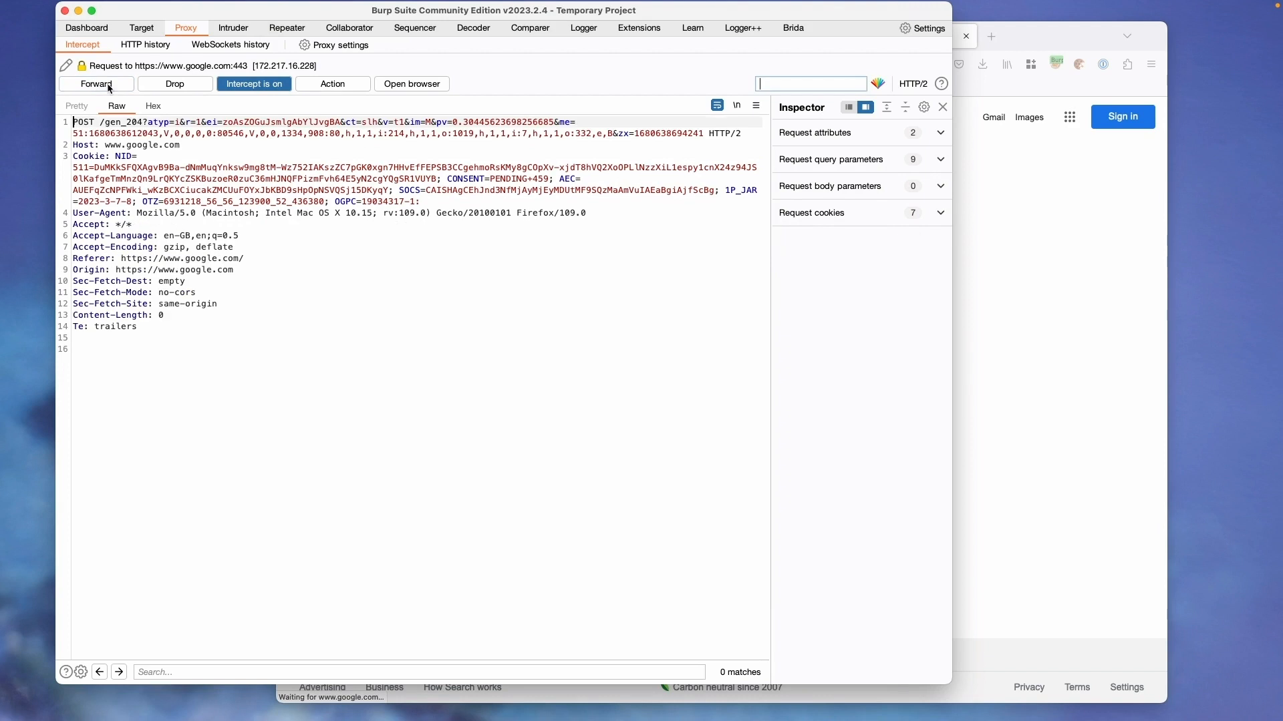
{"action": "left_click", "coordinate": [175, 84]}
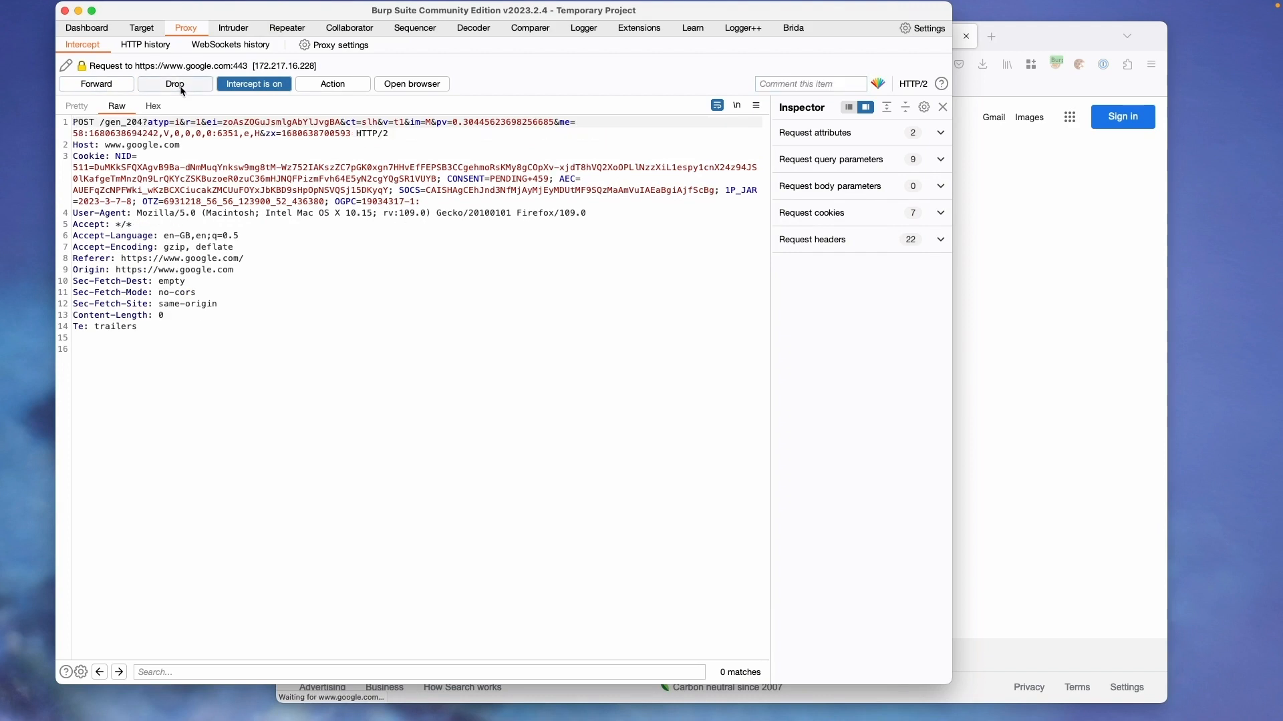
Step: Change the atyp parameter of the intercepted gen_204 request to f and forward the request
{"action": "left_click", "coordinate": [169, 369]}
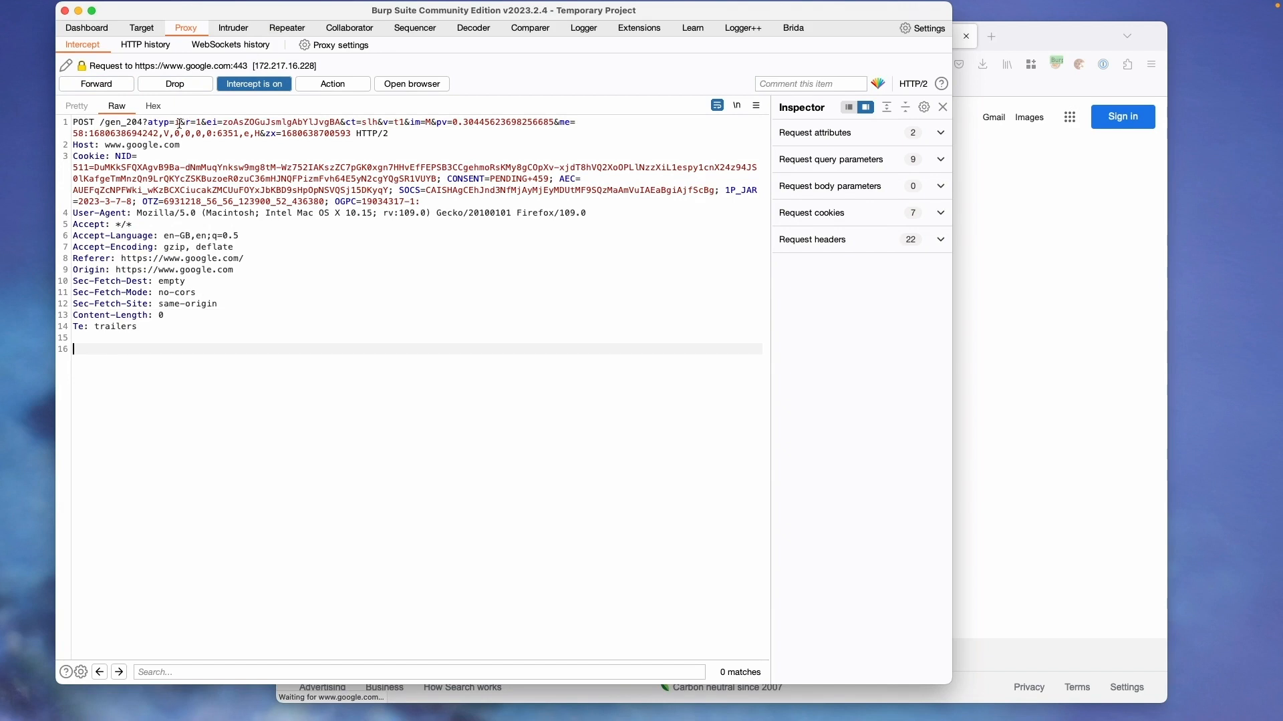
{"action": "left_click_drag", "start_coordinate": [181, 123], "coordinate": [172, 125]}
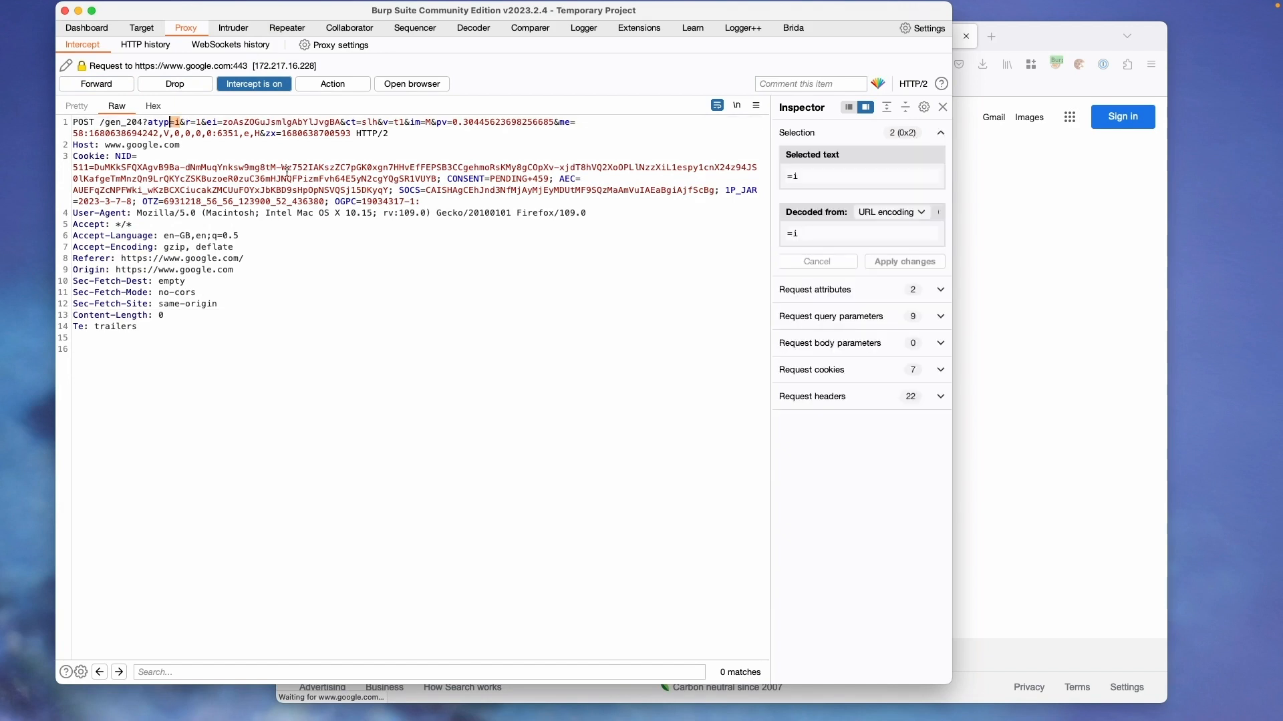
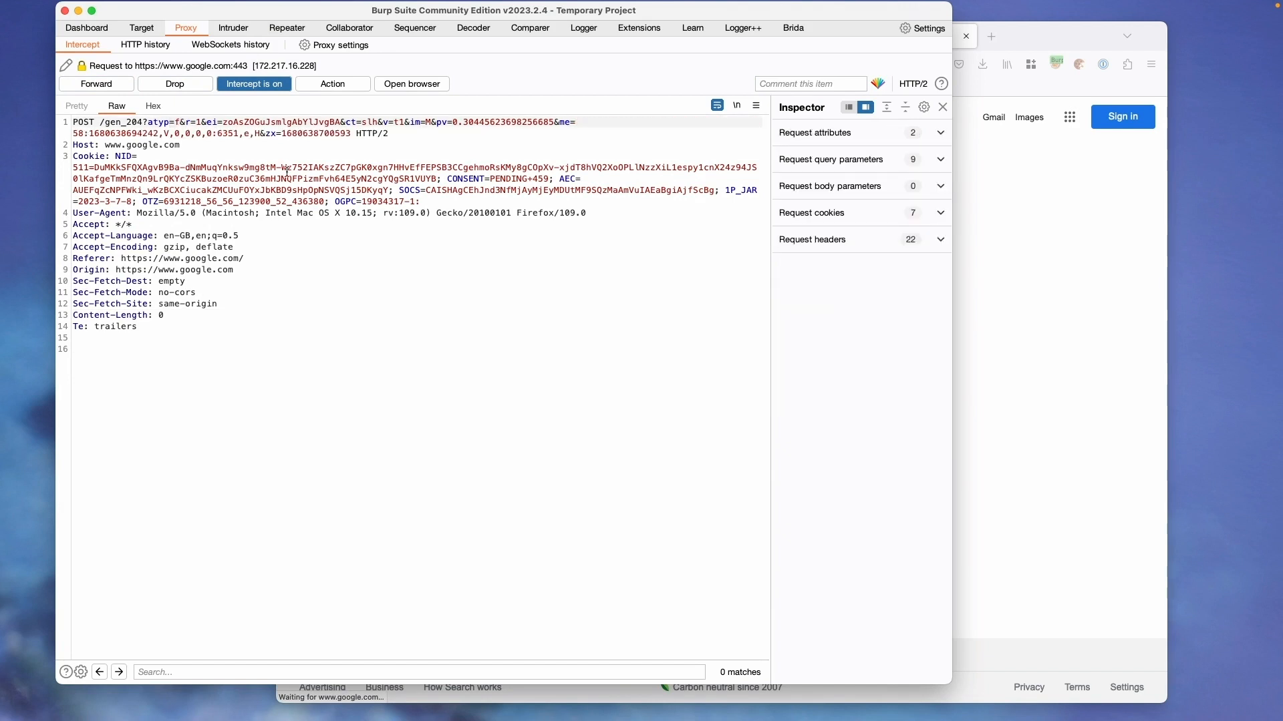
{"action": "left_click", "coordinate": [94, 84]}
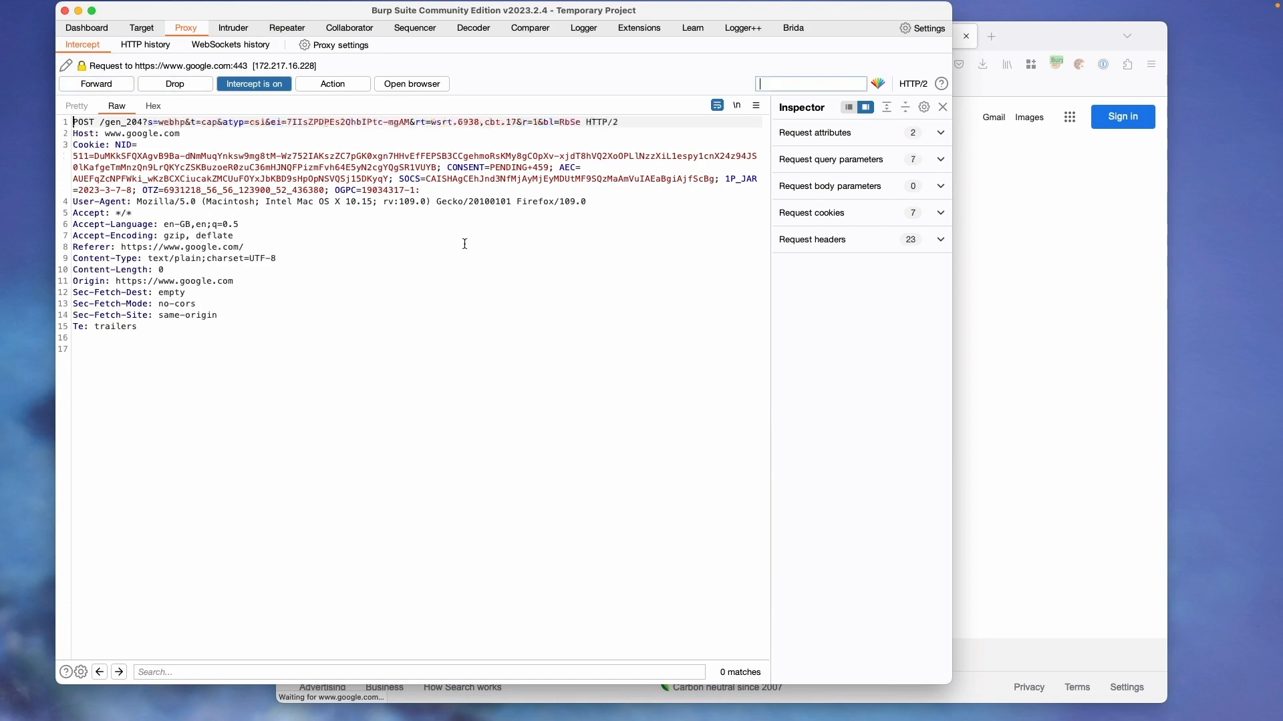
Step: Set the response to the current s=webhp gen_204 request to be intercepted
{"action": "left_click", "coordinate": [336, 86]}
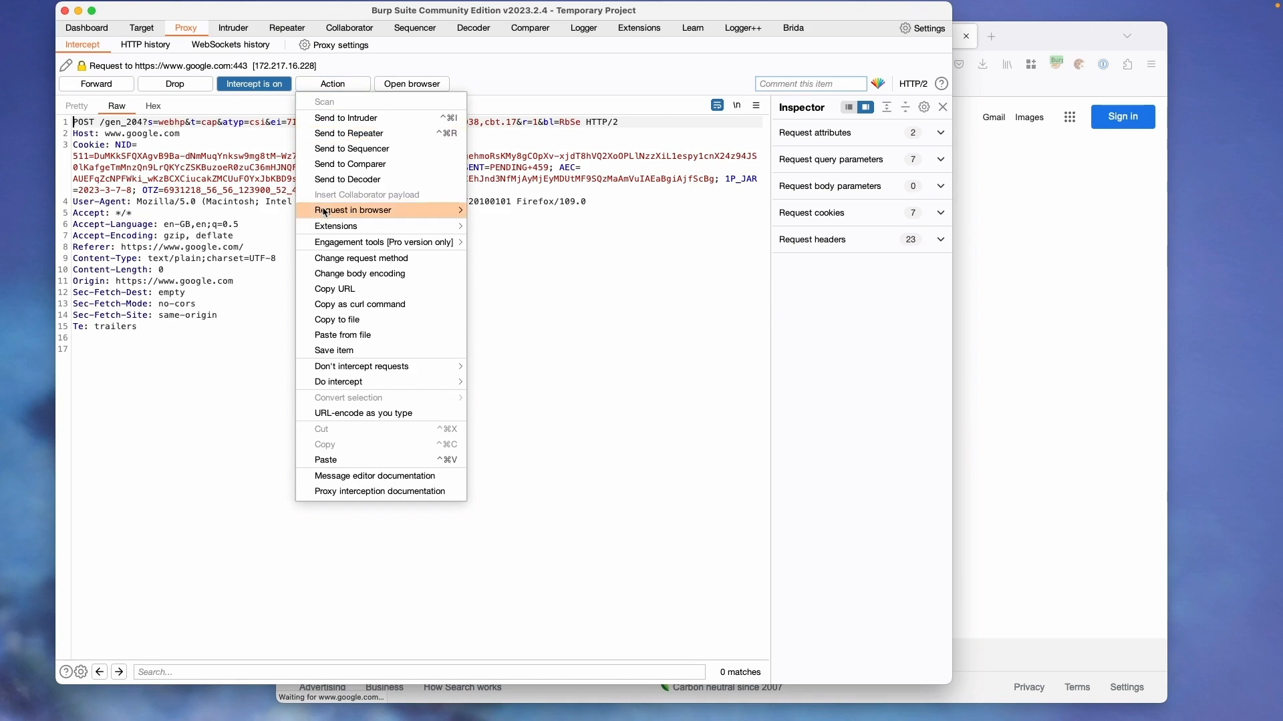
{"action": "mouse_move", "coordinate": [326, 212]}
{"action": "mouse_move", "coordinate": [454, 382]}
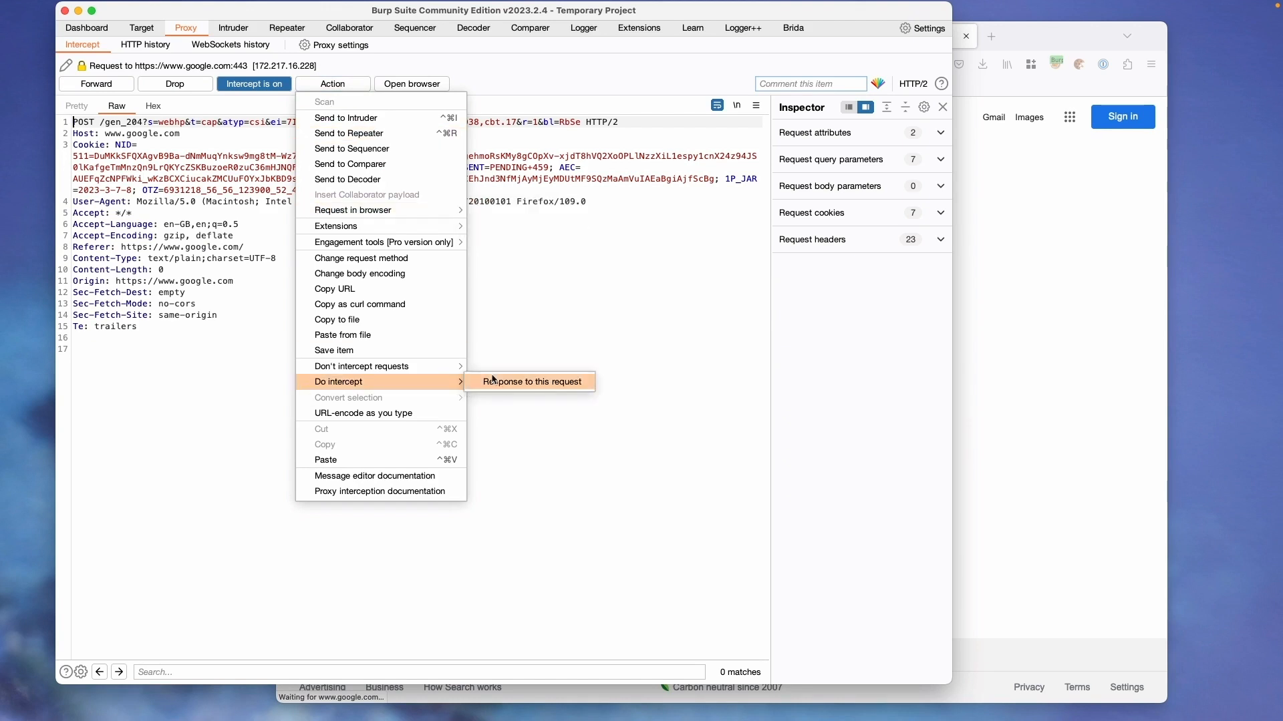
{"action": "left_click", "coordinate": [491, 382]}
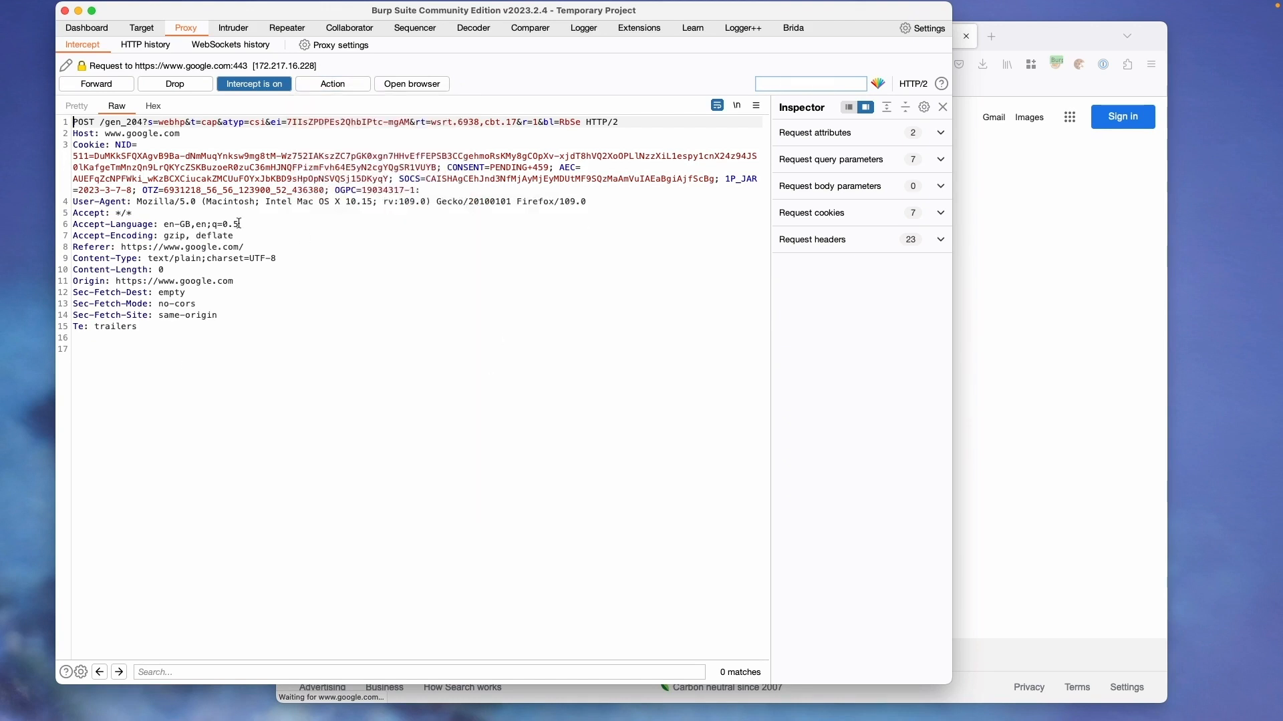
Step: Delete the value cap from the t parameter of the intercepted gen_204 request and forward the request
{"action": "double_click", "coordinate": [209, 122]}
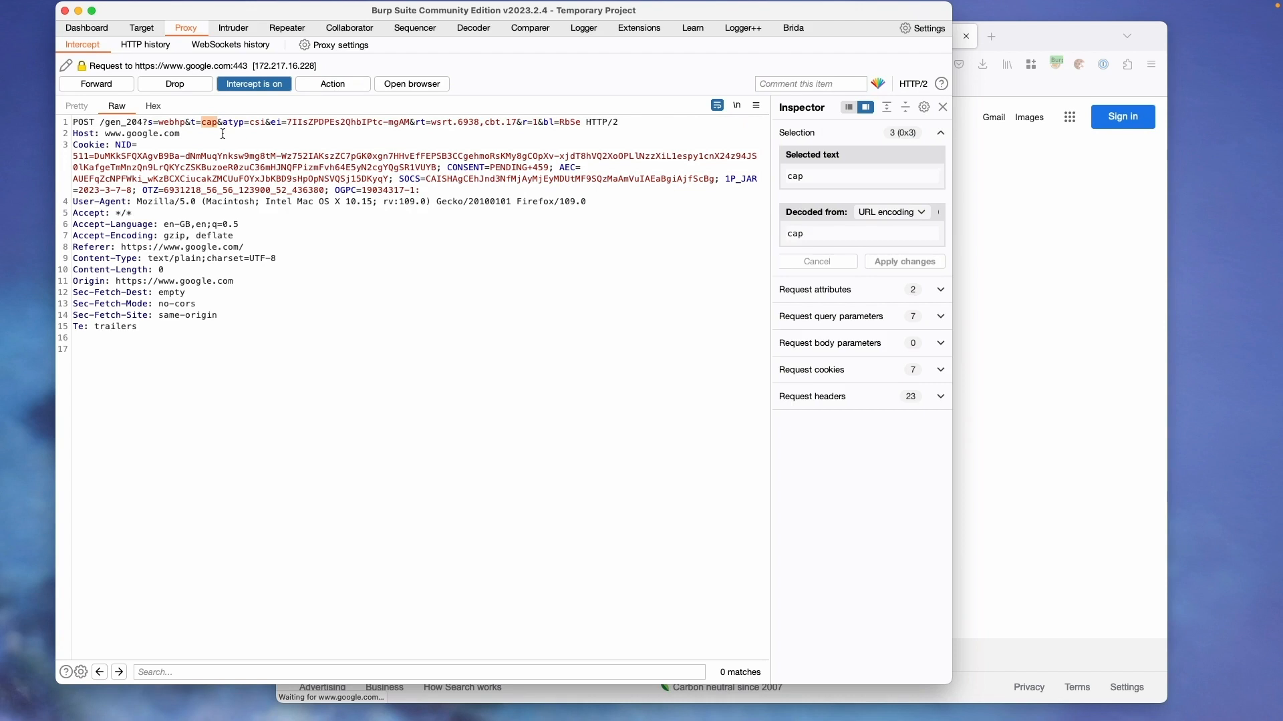
{"action": "key", "text": "BackSpace"}
{"action": "left_click", "coordinate": [123, 89]}
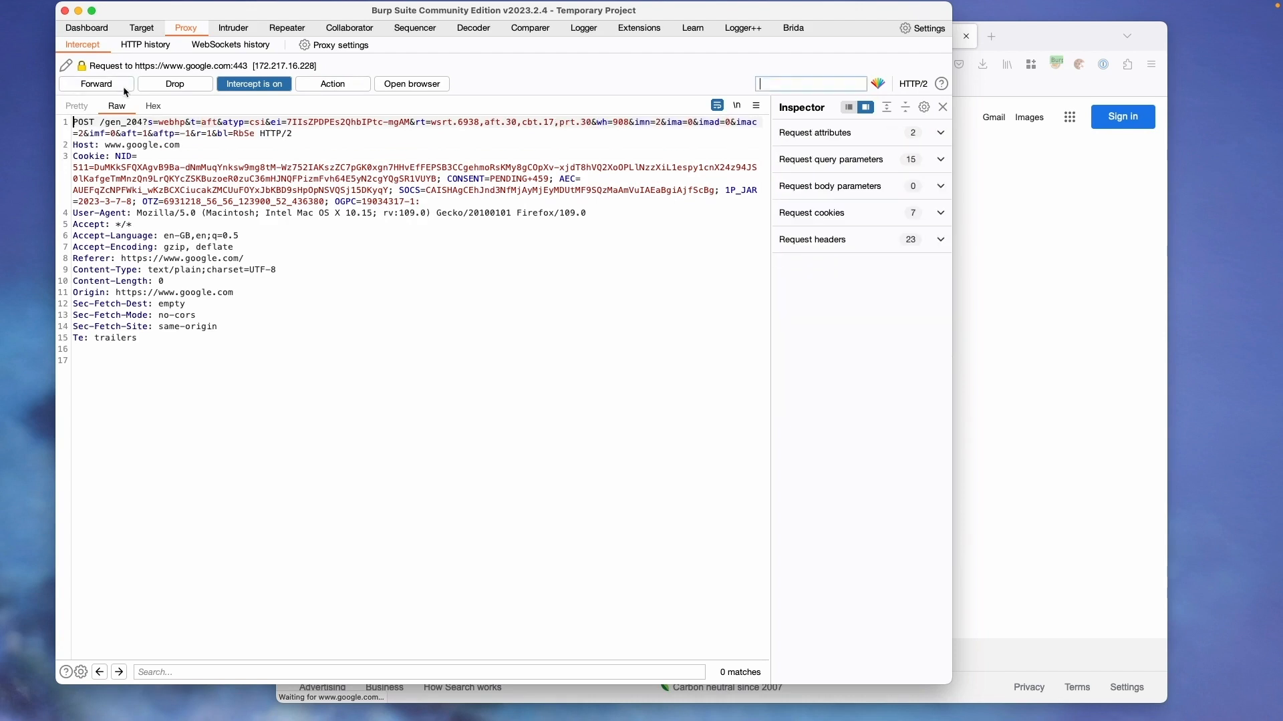
Step: Forward the queued Google requests until the gen_204 response is held, and examine that response's headers
{"action": "left_click", "coordinate": [119, 85]}
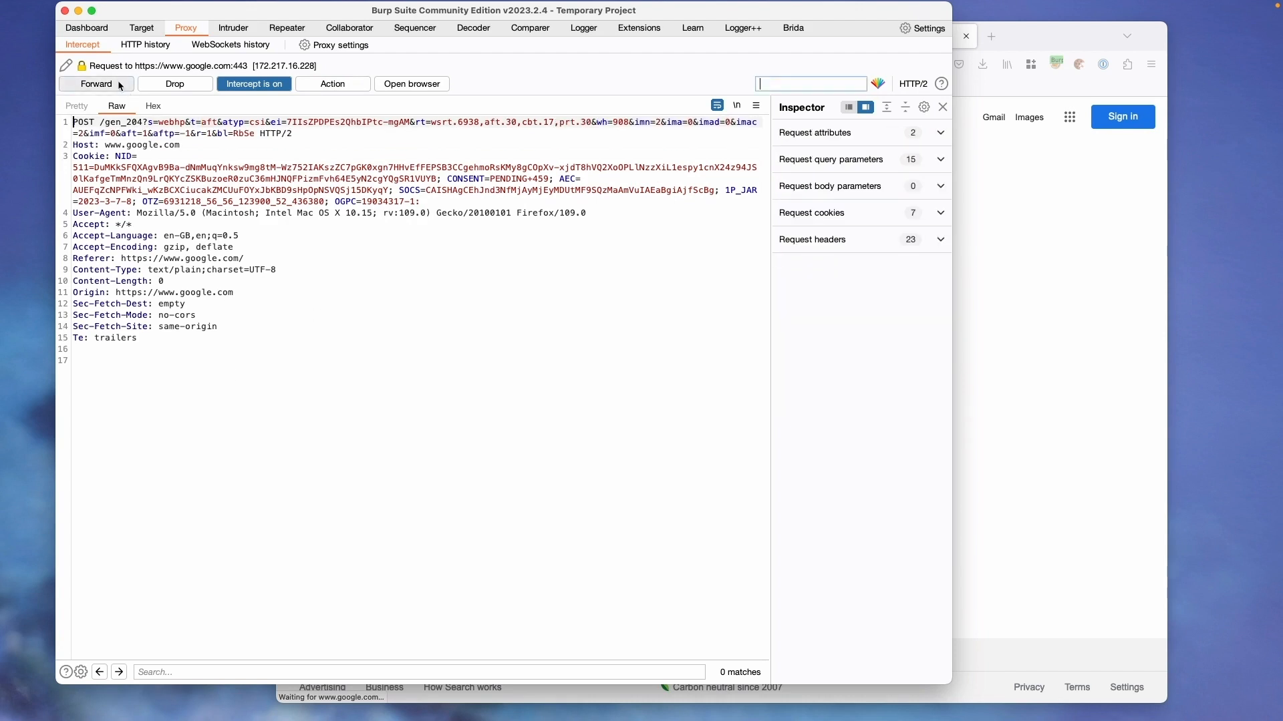
{"action": "left_click", "coordinate": [120, 85]}
{"action": "left_click", "coordinate": [120, 85]}
{"action": "left_click", "coordinate": [120, 85]}
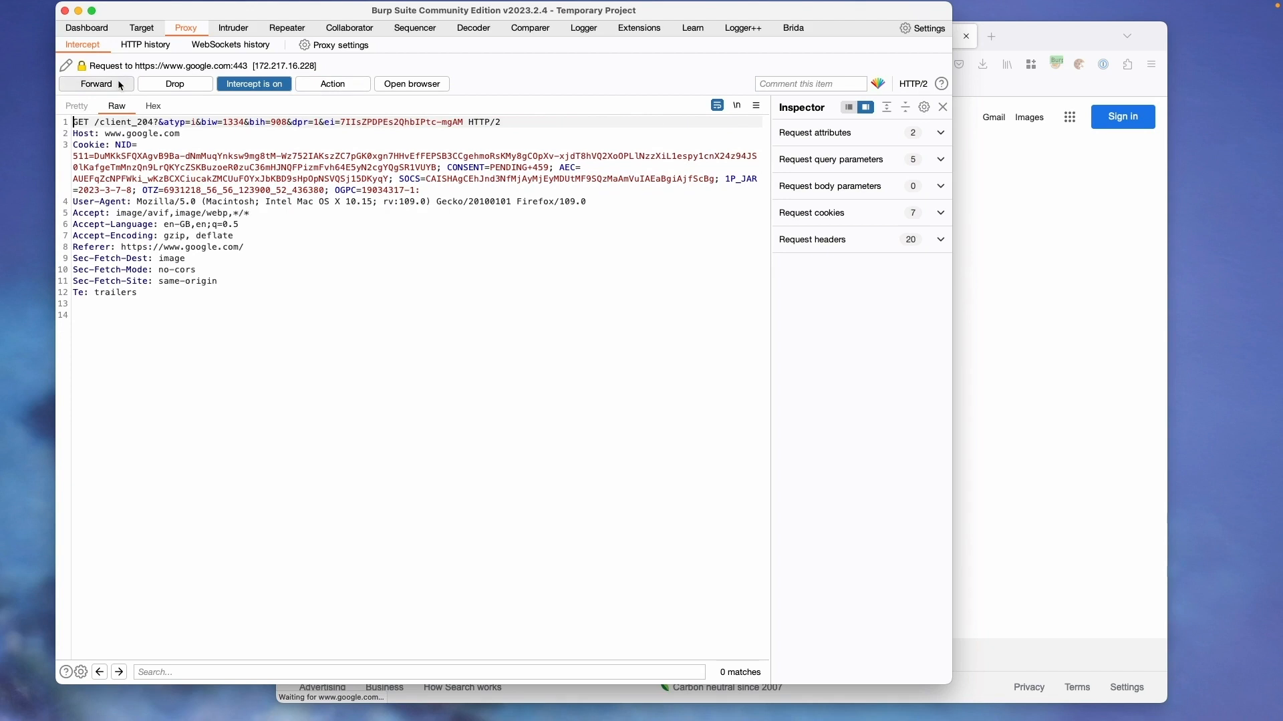
{"action": "left_click", "coordinate": [120, 85]}
{"action": "left_click", "coordinate": [119, 85]}
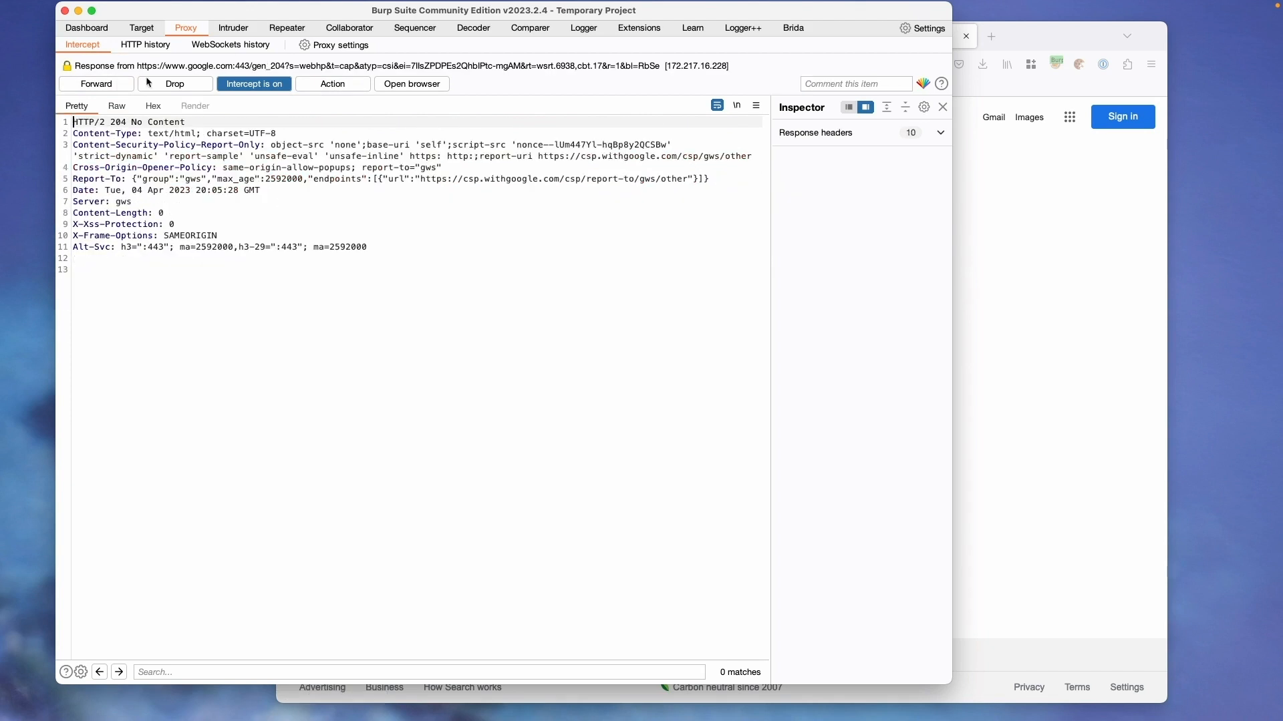
{"action": "double_click", "coordinate": [102, 254]}
{"action": "left_click_drag", "start_coordinate": [102, 254], "coordinate": [74, 144]}
{"action": "left_click", "coordinate": [165, 179]}
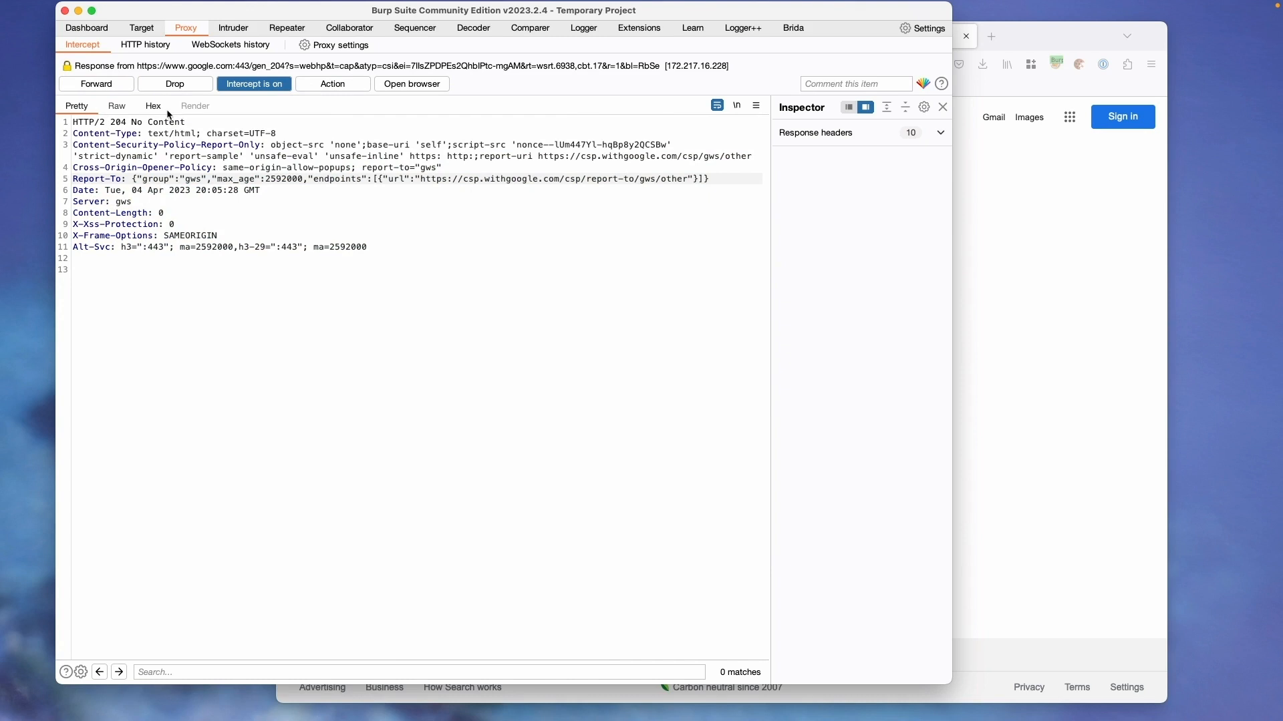
Step: Examine the Google root request and response in the site map, including the actions available for the request
{"action": "left_click", "coordinate": [144, 29]}
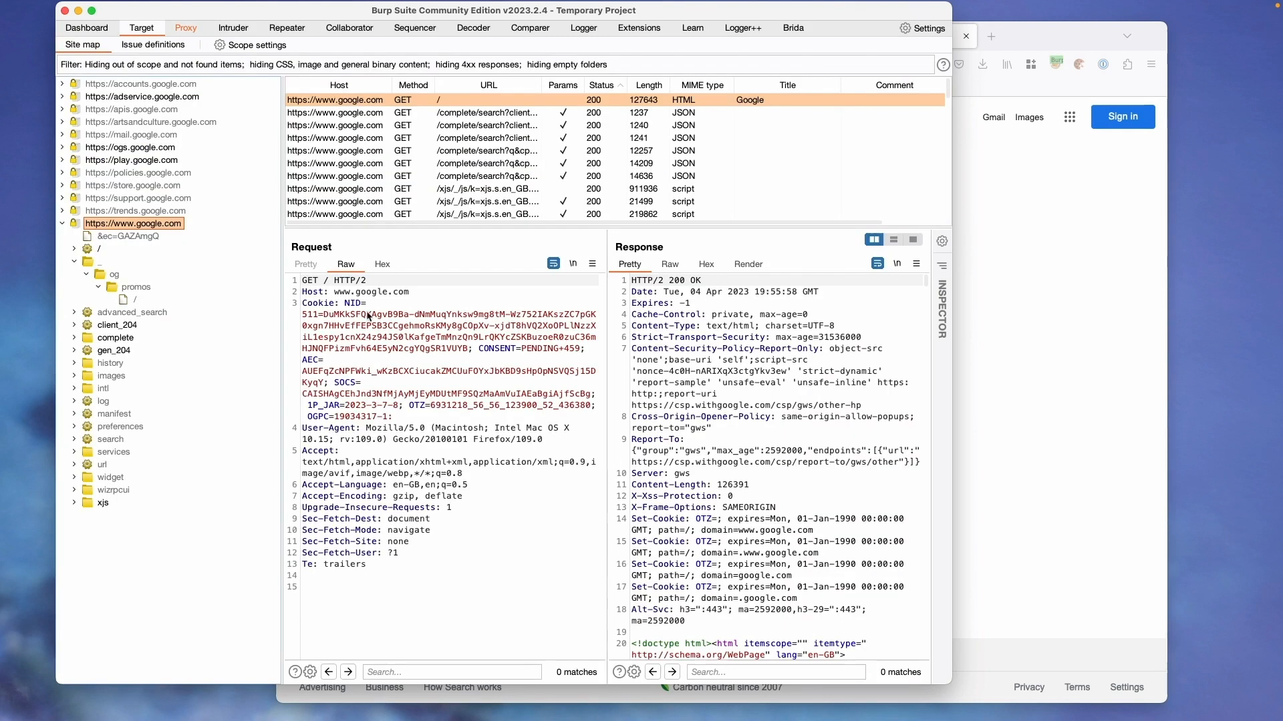
{"action": "left_click_drag", "start_coordinate": [460, 588], "coordinate": [290, 285]}
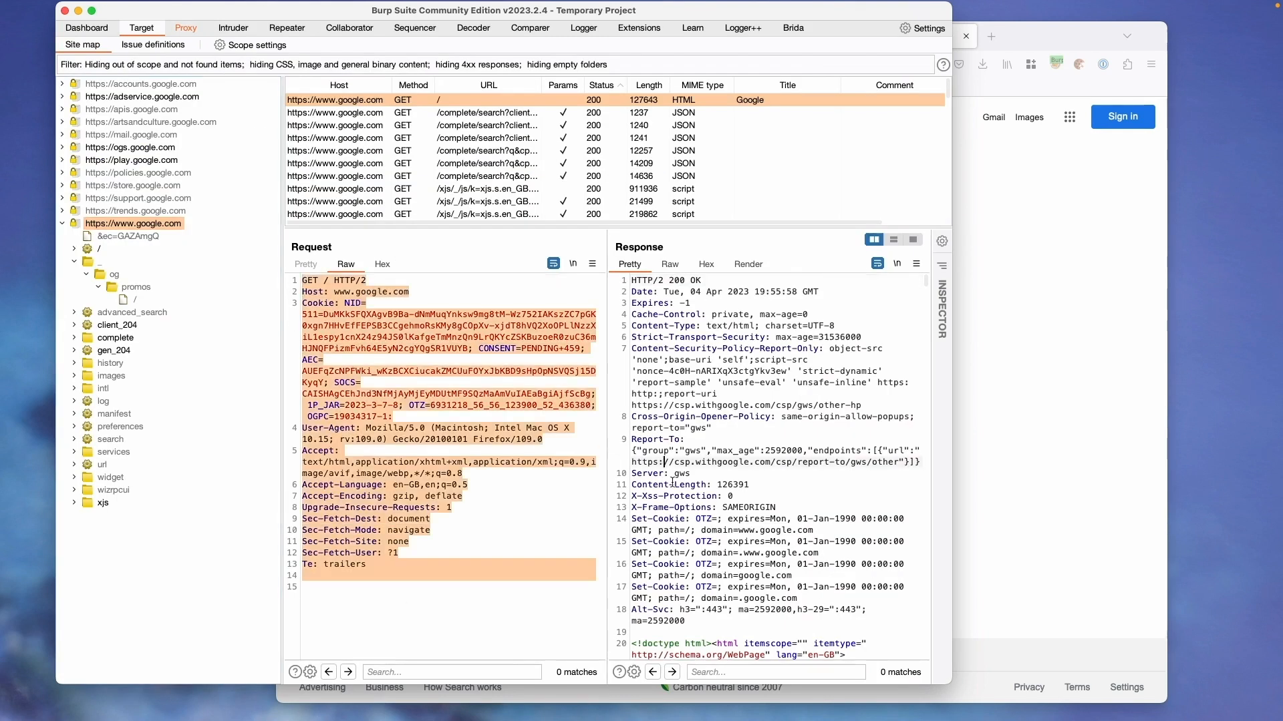
{"action": "left_click", "coordinate": [723, 529]}
{"action": "right_click", "coordinate": [464, 472]}
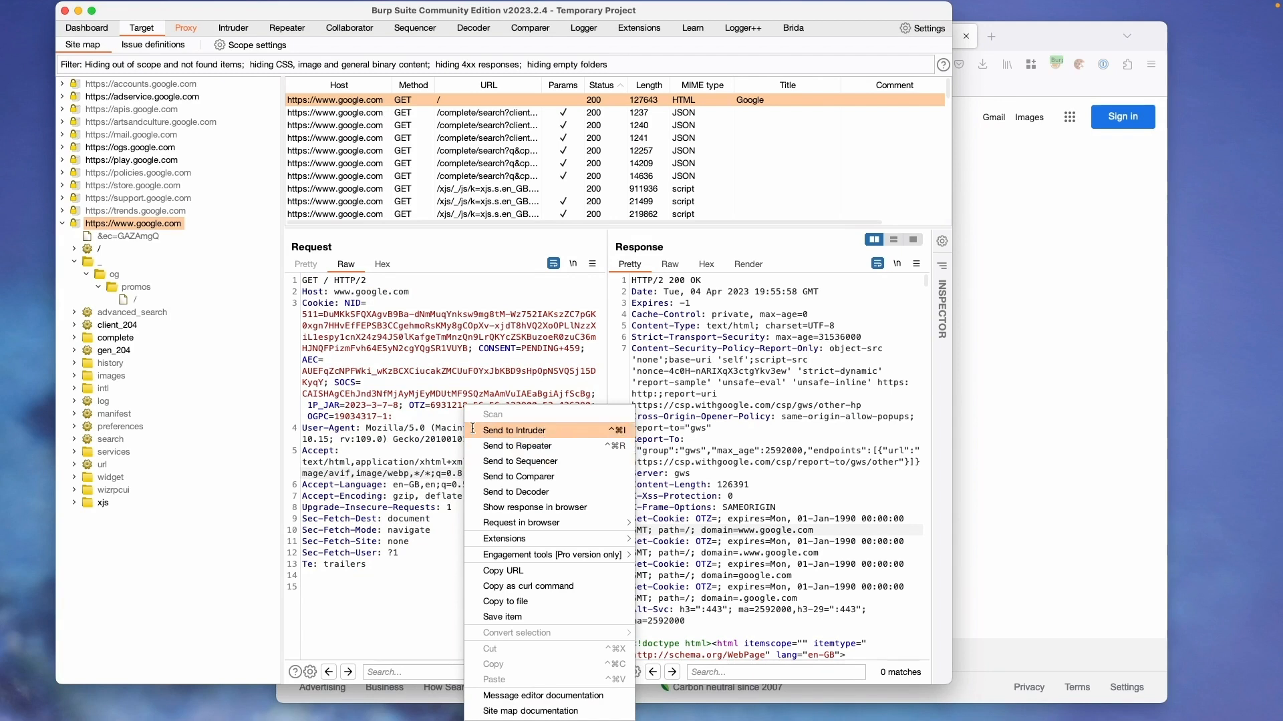
Step: Turn off proxy interception, check the HTTP history and return to the target site map
{"action": "left_click", "coordinate": [190, 30]}
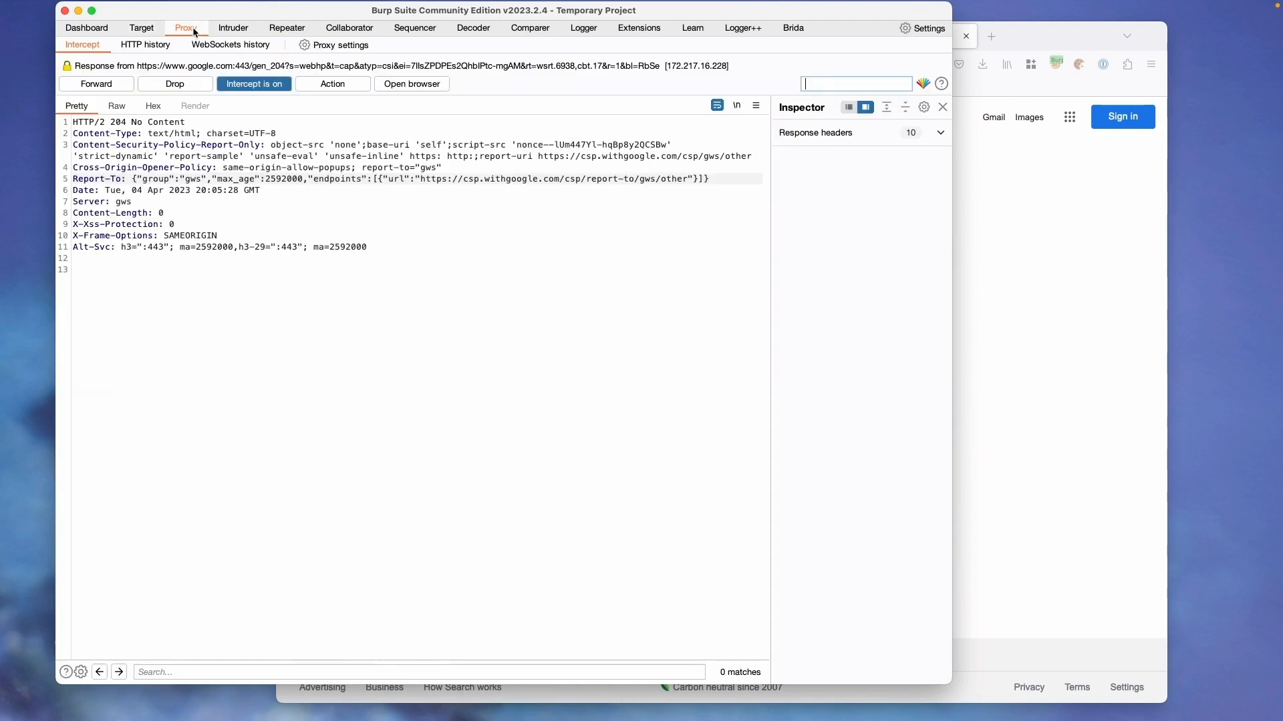
{"action": "left_click", "coordinate": [245, 87]}
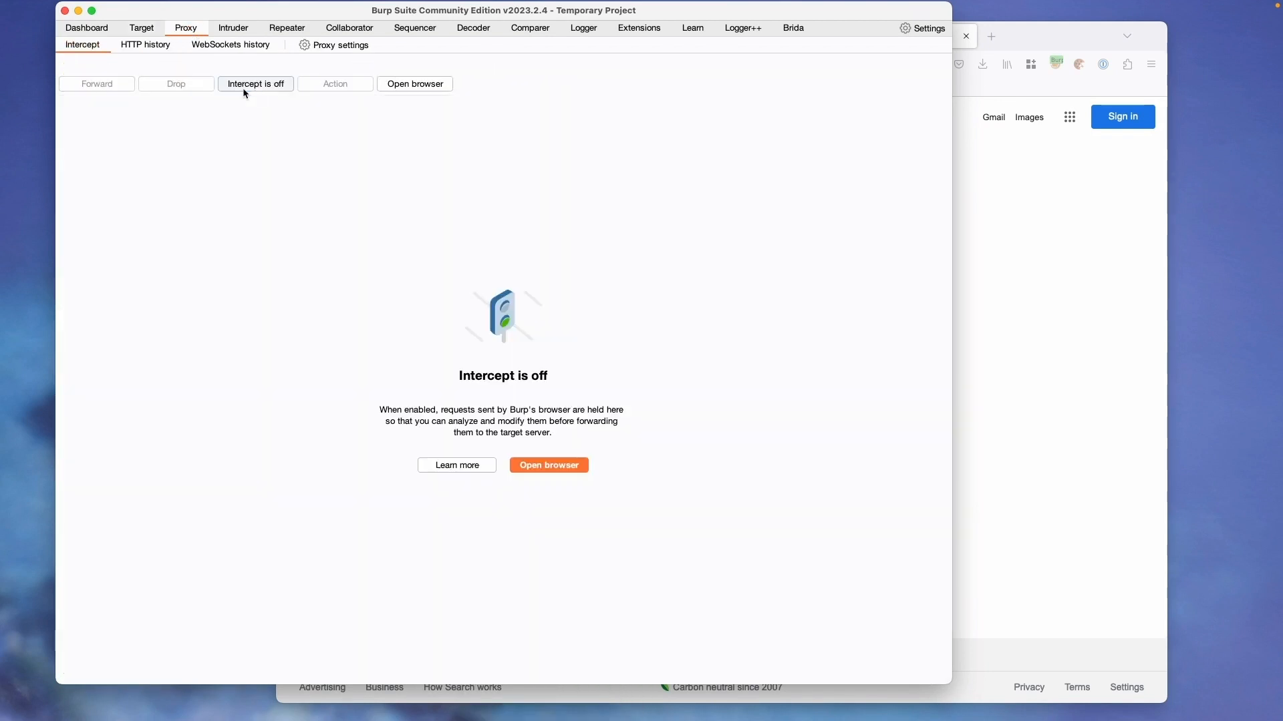
{"action": "left_click", "coordinate": [142, 44]}
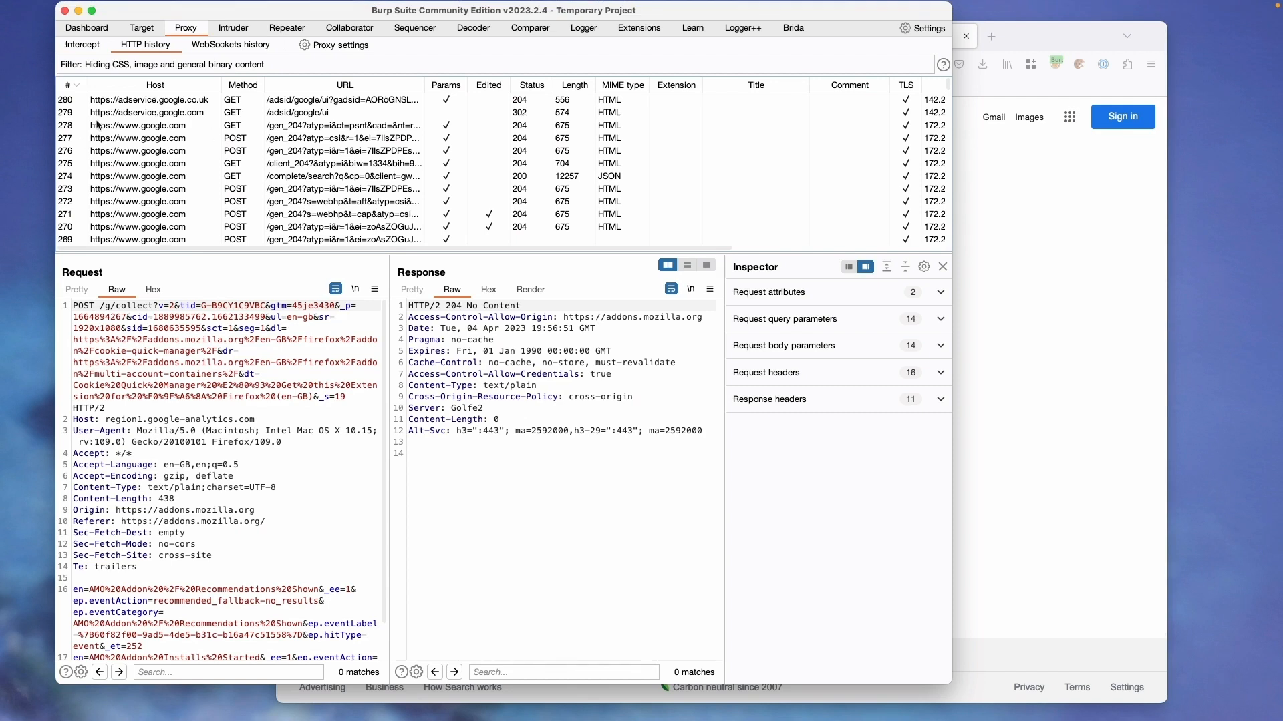
{"action": "left_click", "coordinate": [140, 30]}
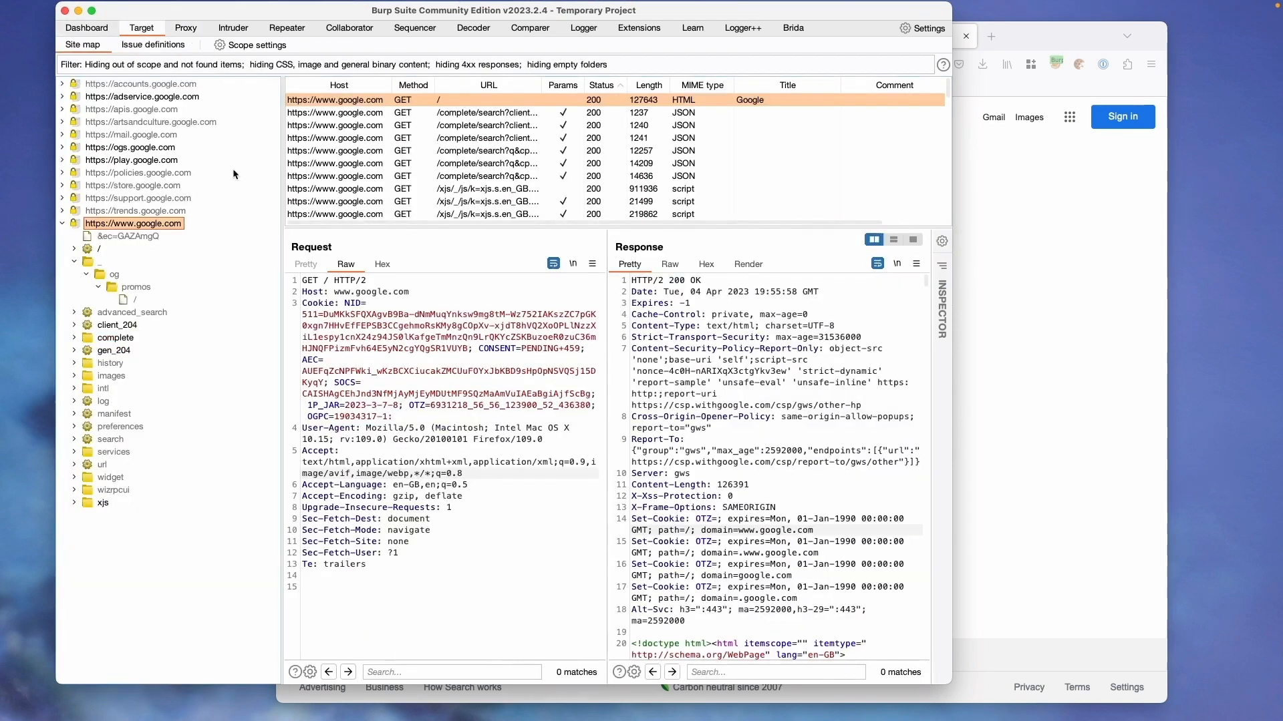
Step: Send the adservice.google.com /adsid/google/ui request from the proxy HTTP history to Repeater
{"action": "left_click", "coordinate": [187, 44]}
{"action": "left_click", "coordinate": [186, 27]}
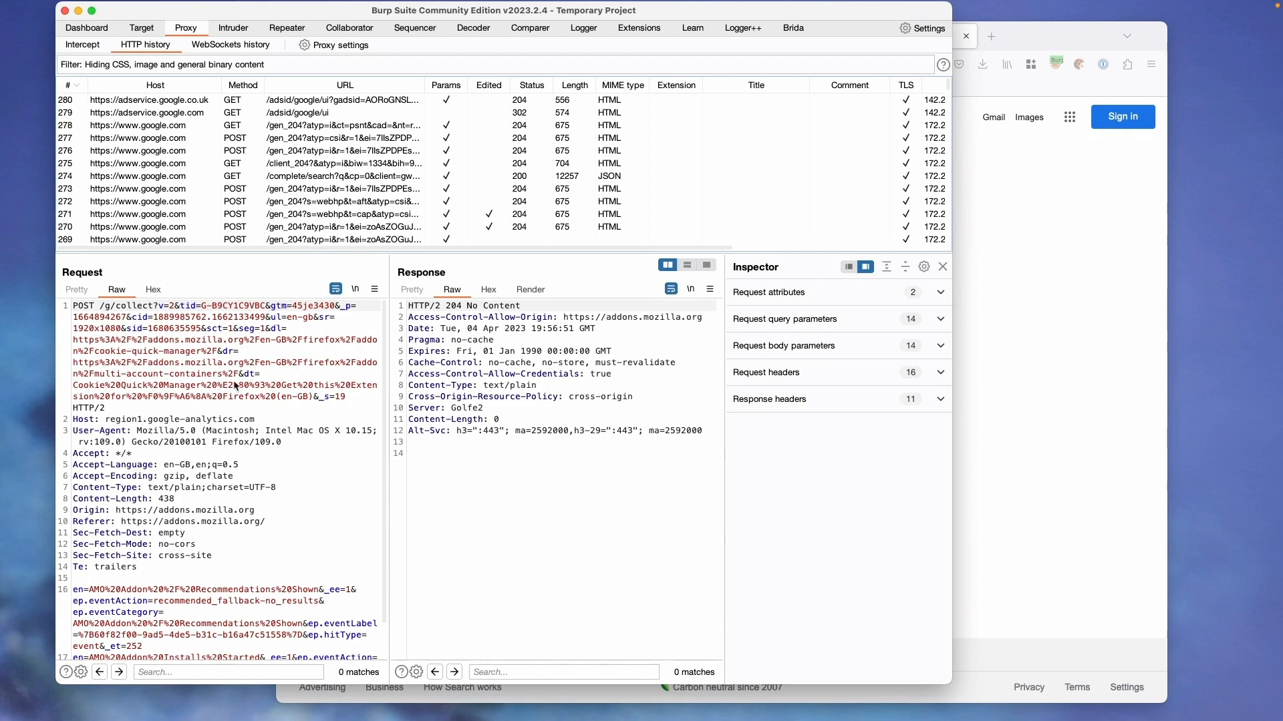
{"action": "left_click", "coordinate": [320, 115]}
{"action": "right_click", "coordinate": [318, 117]}
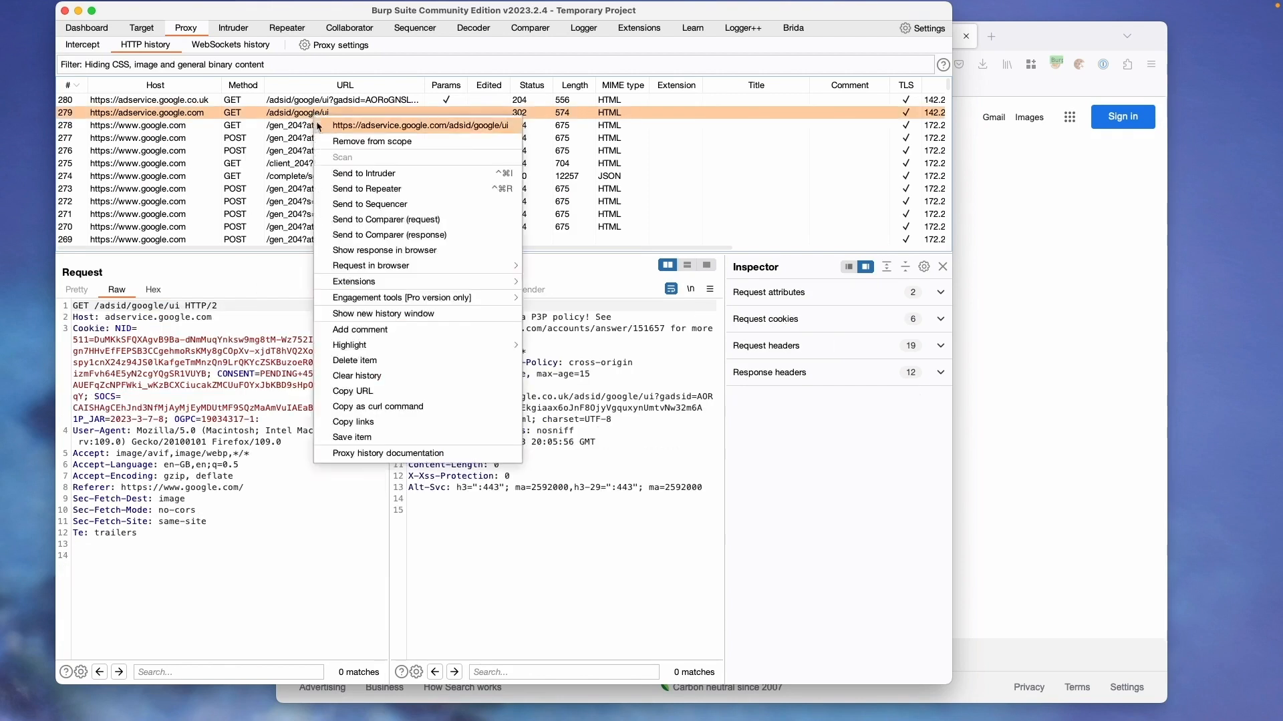
{"action": "right_click", "coordinate": [199, 424]}
{"action": "left_click", "coordinate": [541, 374]}
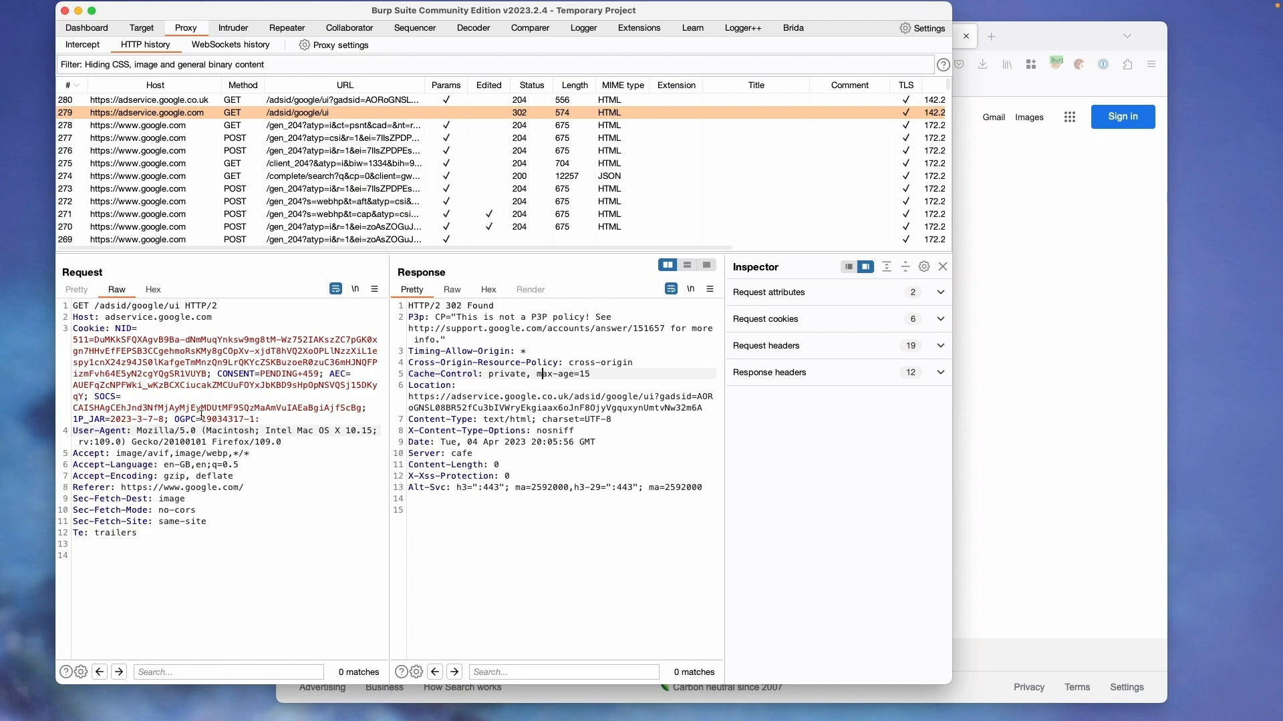
{"action": "left_click", "coordinate": [203, 374]}
{"action": "right_click", "coordinate": [203, 373]}
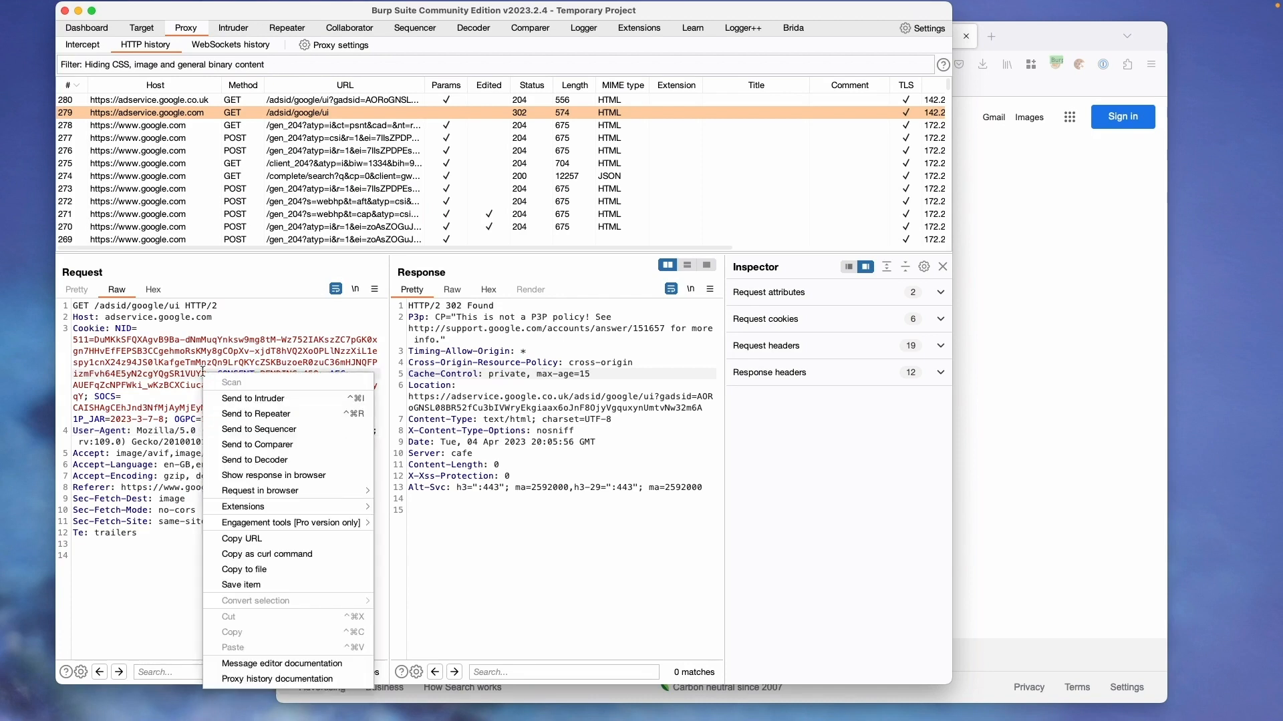
{"action": "left_click", "coordinate": [260, 414]}
Step: Send the request from Repeater and show the request and response side by side
{"action": "left_click", "coordinate": [287, 28]}
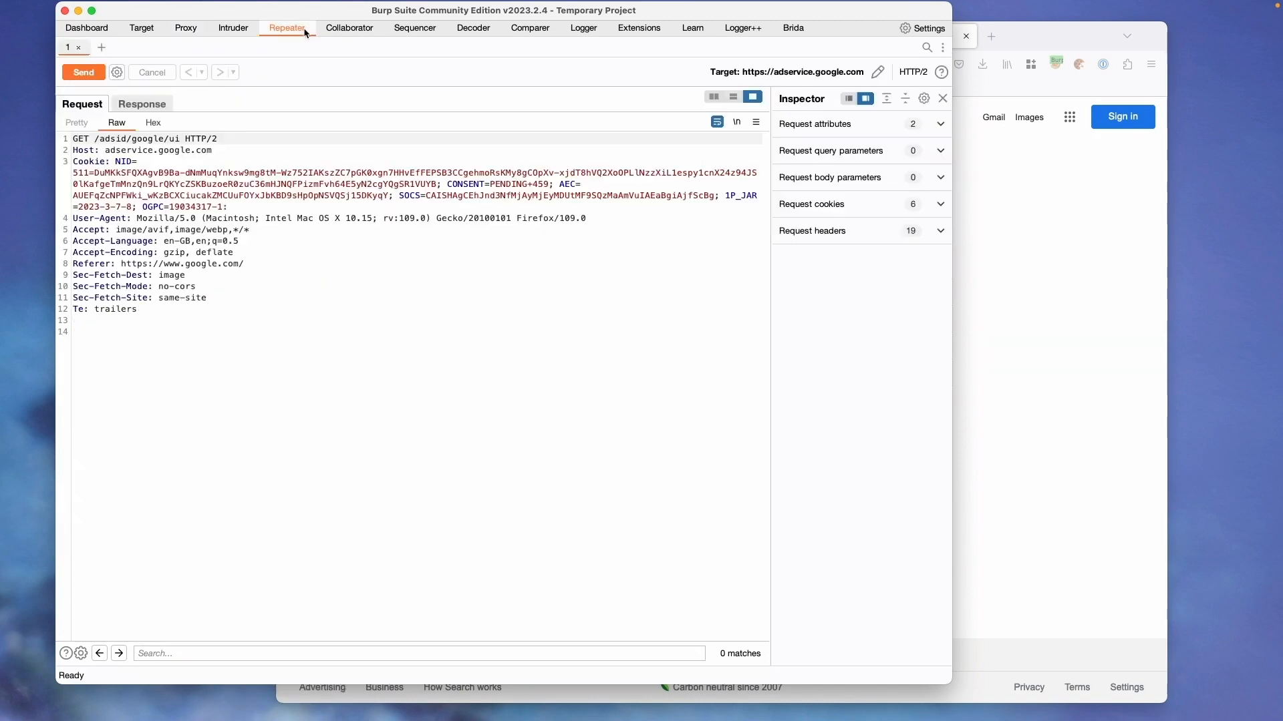
{"action": "left_click", "coordinate": [82, 75]}
{"action": "left_click", "coordinate": [714, 97]}
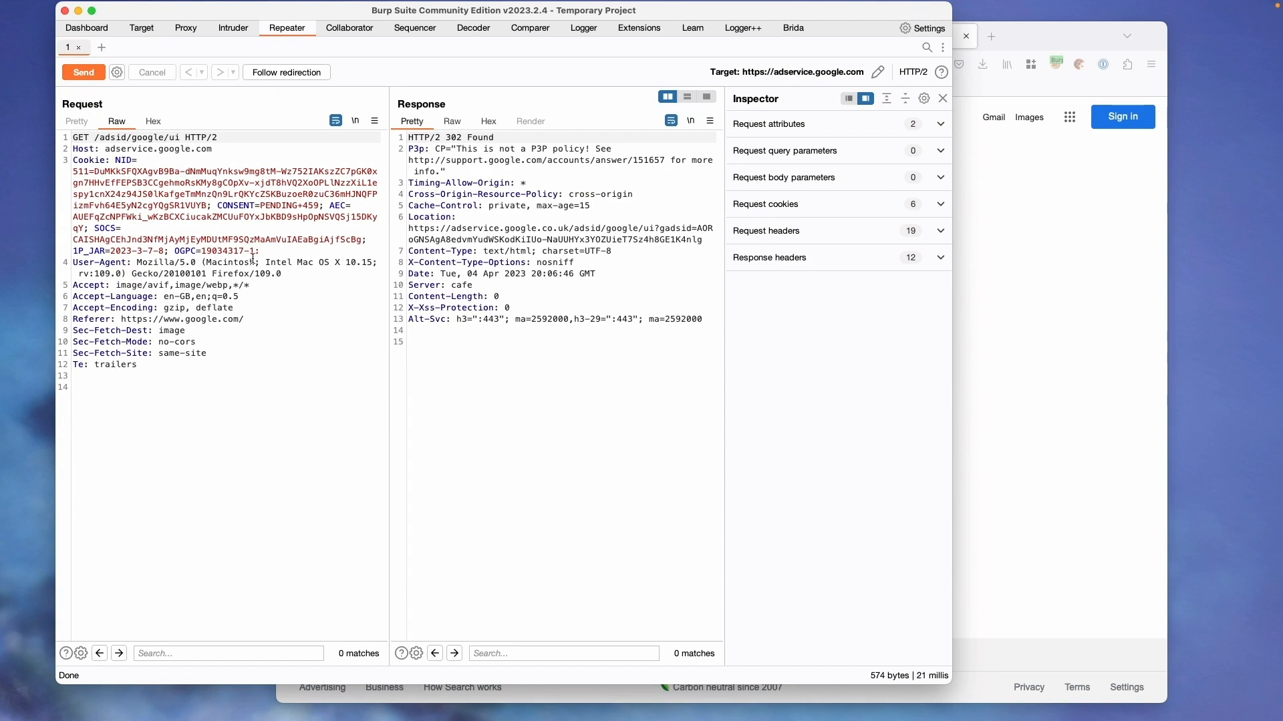
Step: Delete the entire Cookie header from the Repeater request and send the request again
{"action": "left_click_drag", "start_coordinate": [266, 251], "coordinate": [73, 160]}
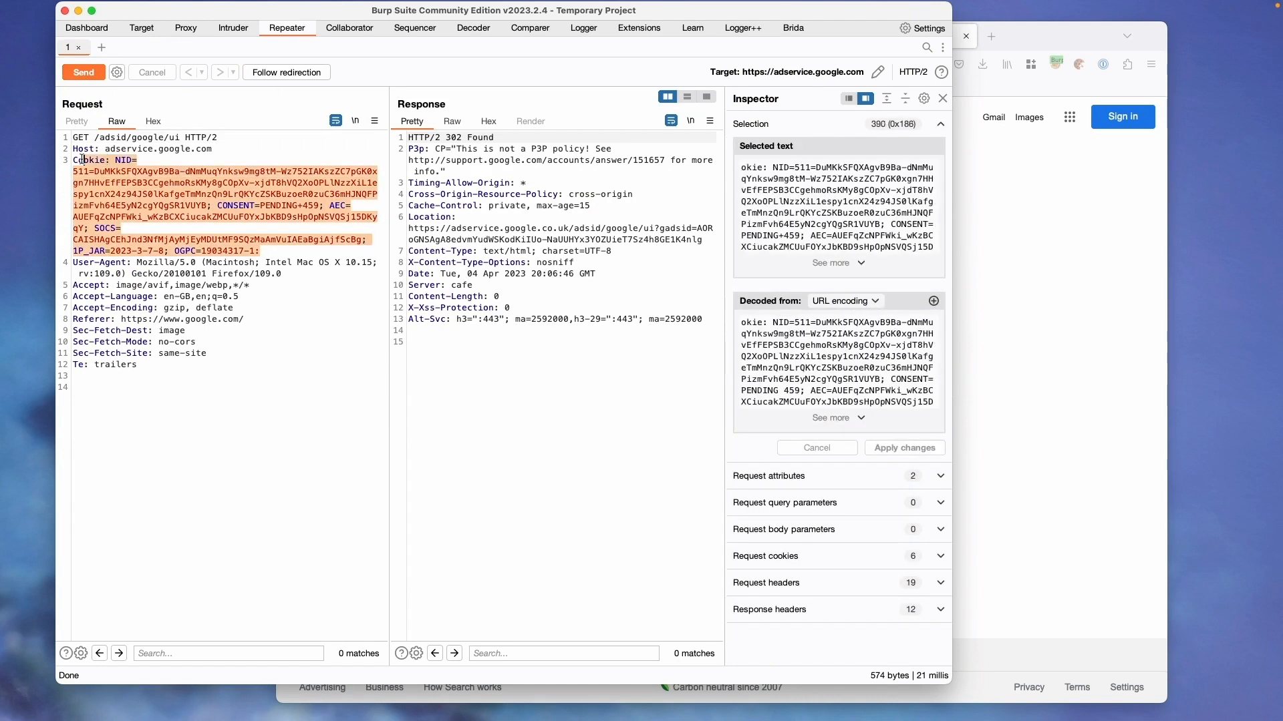
{"action": "key", "text": "BackSpace"}
{"action": "key", "text": "BackSpace"}
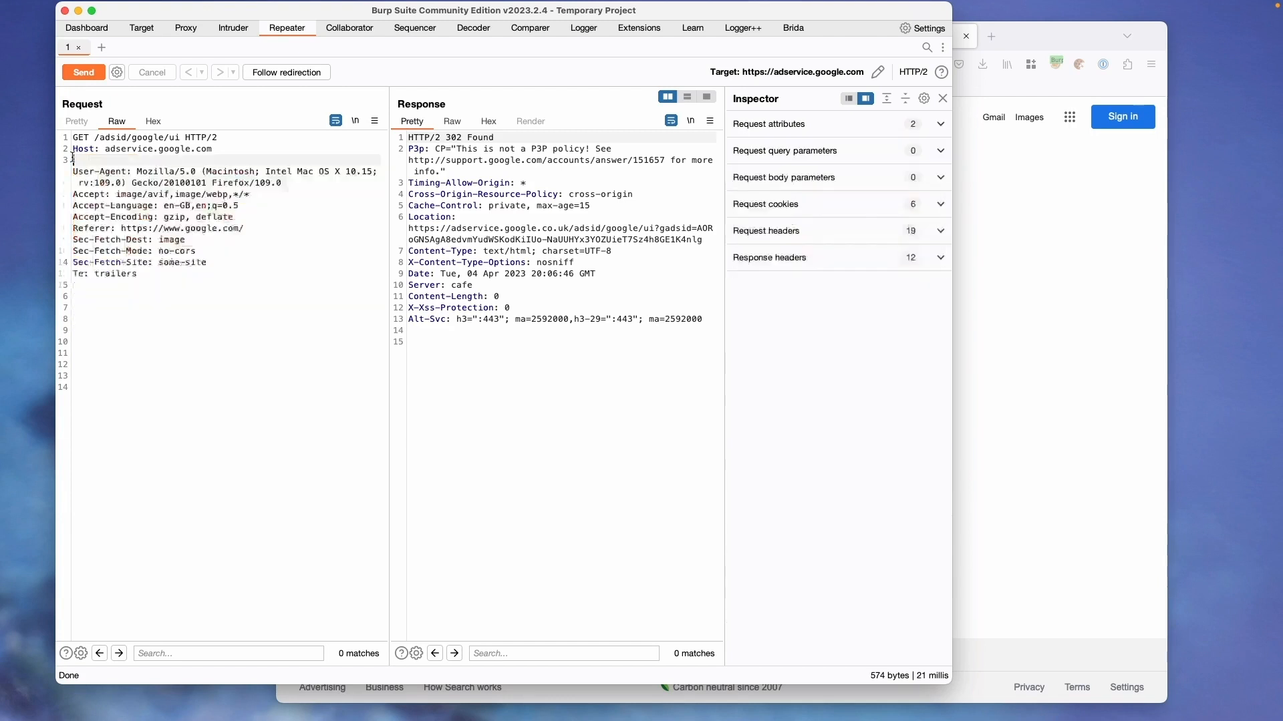
{"action": "left_click", "coordinate": [100, 74]}
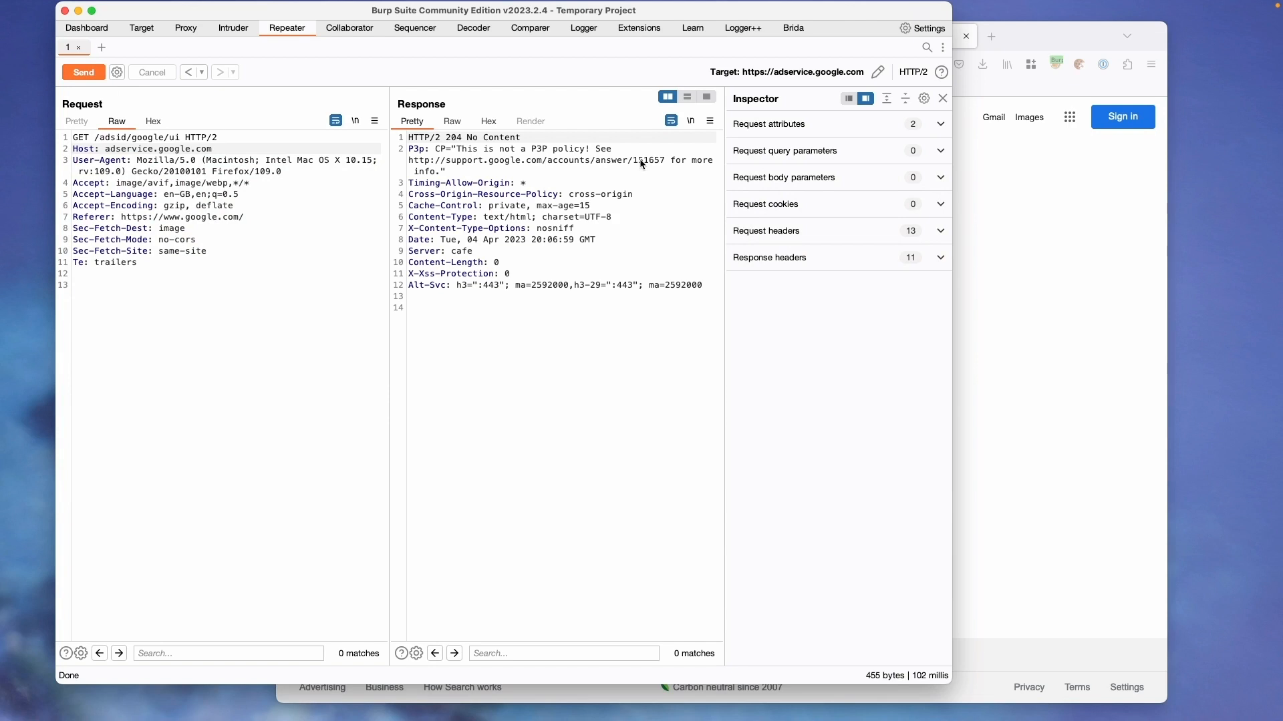
Step: Examine the resent request and its response in Repeater, including the response's status line
{"action": "left_click_drag", "start_coordinate": [255, 358], "coordinate": [54, 76]}
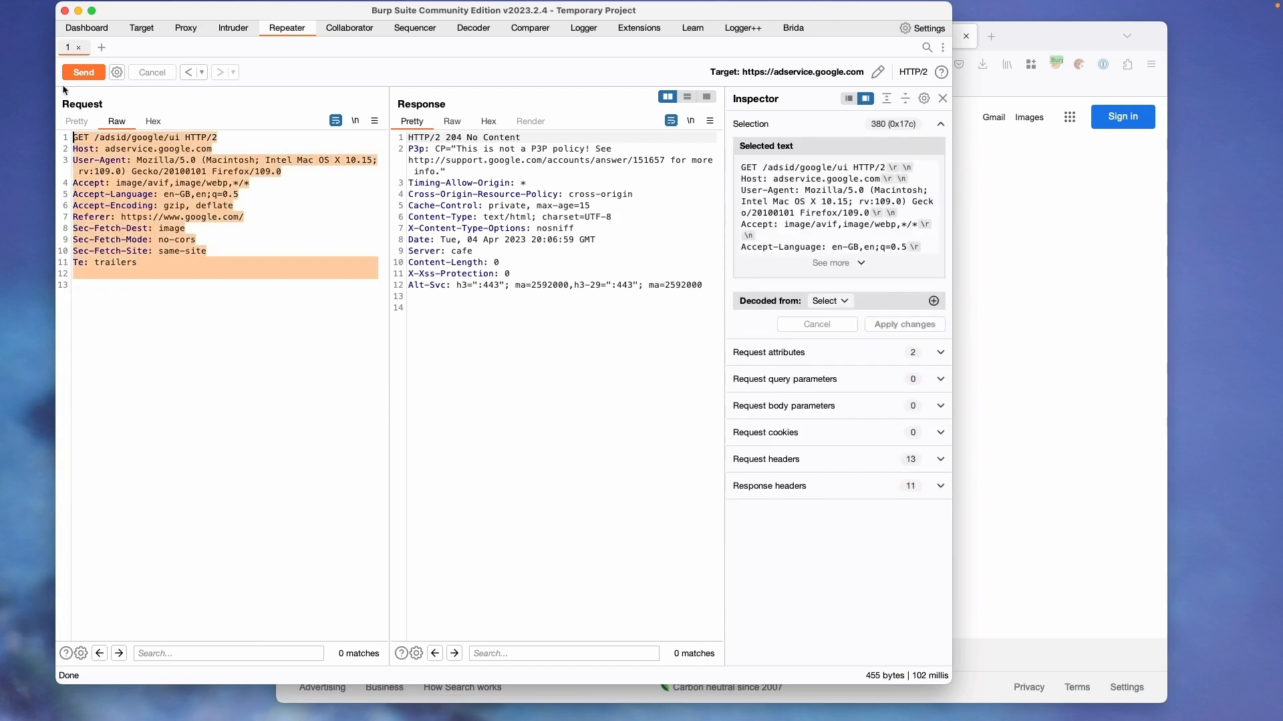
{"action": "left_click_drag", "start_coordinate": [559, 333], "coordinate": [389, 140]}
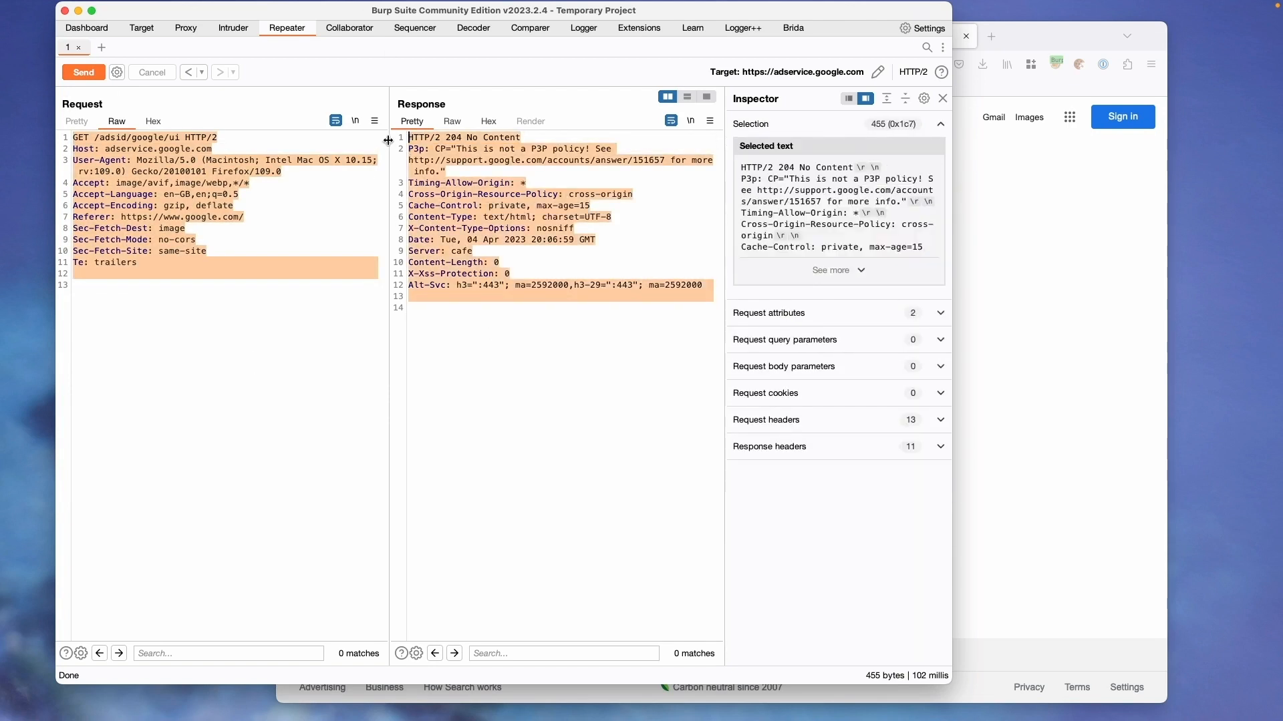
{"action": "left_click", "coordinate": [452, 290]}
{"action": "left_click", "coordinate": [440, 138]}
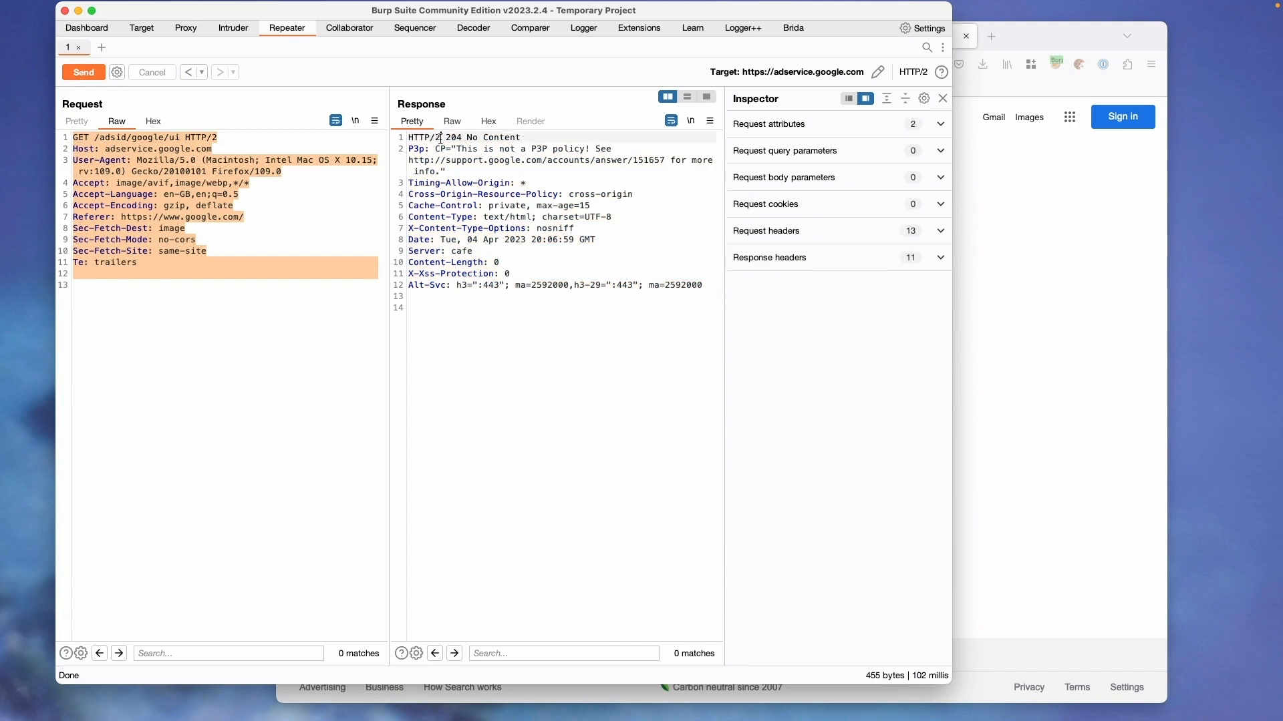
{"action": "left_click_drag", "start_coordinate": [440, 138], "coordinate": [535, 141]}
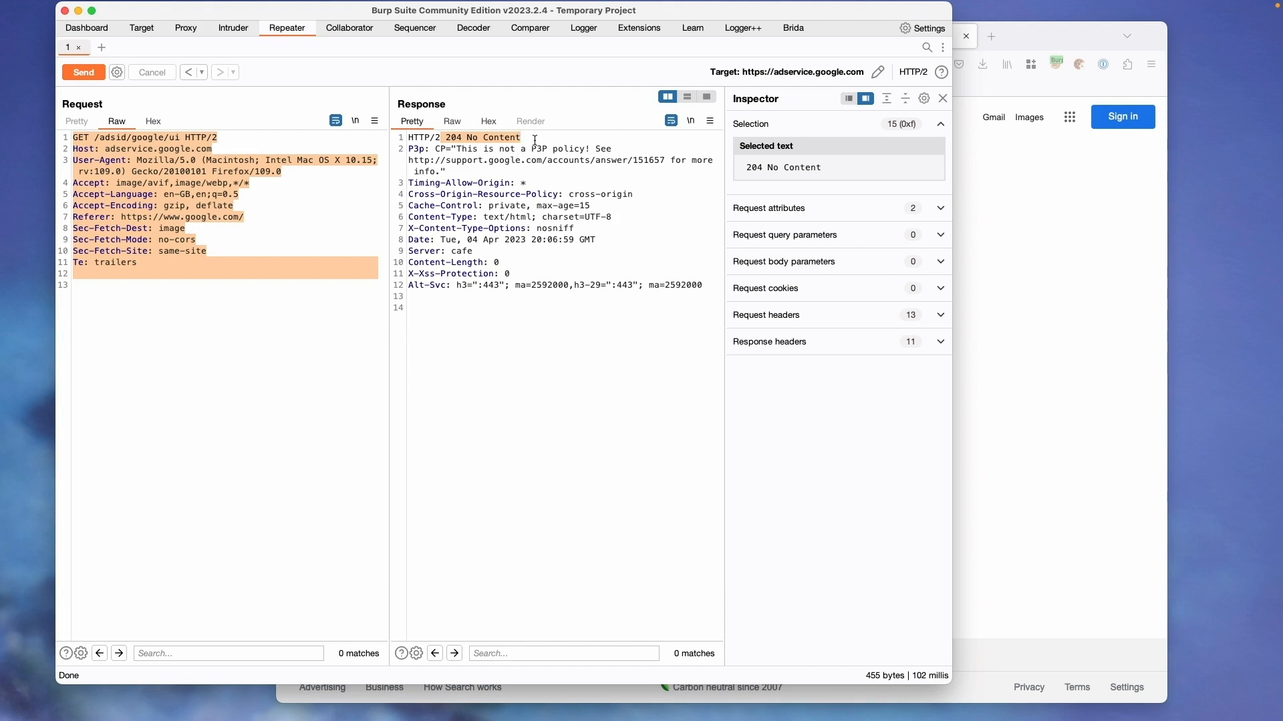
Step: Rename the Repeater request tab as "google adds ui"
{"action": "double_click", "coordinate": [67, 47]}
{"action": "key", "text": "BackSpace"}
{"action": "type", "text": "google adds ui"}
{"action": "key", "text": "Return"}
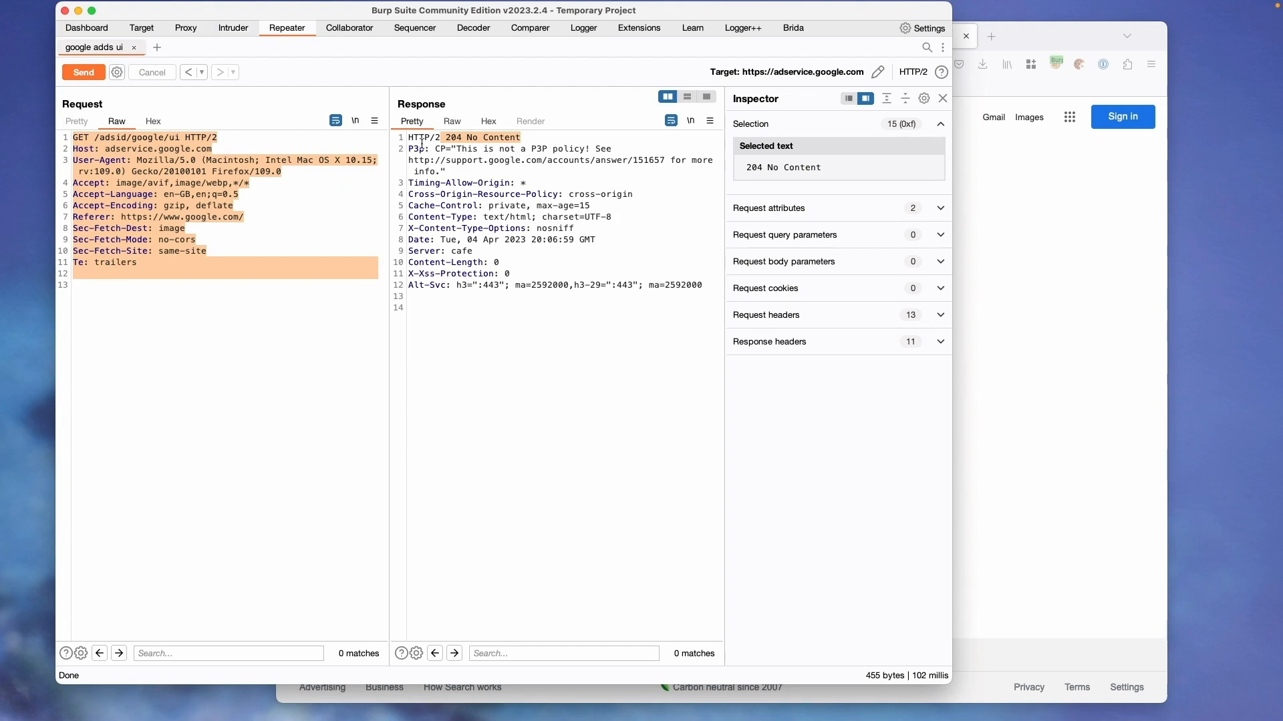
Step: Review the request attributes and request headers in Repeater's Inspector, and collapse the Inspector
{"action": "left_click", "coordinate": [943, 98]}
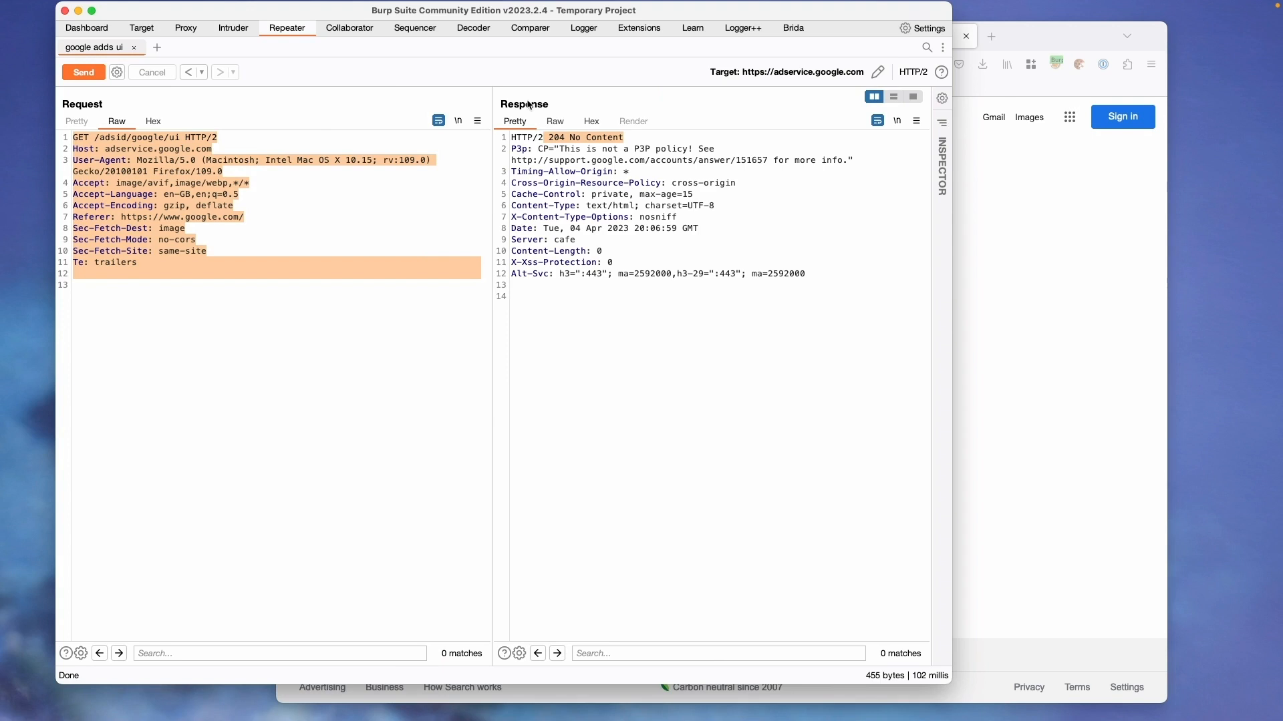
{"action": "left_click", "coordinate": [391, 253]}
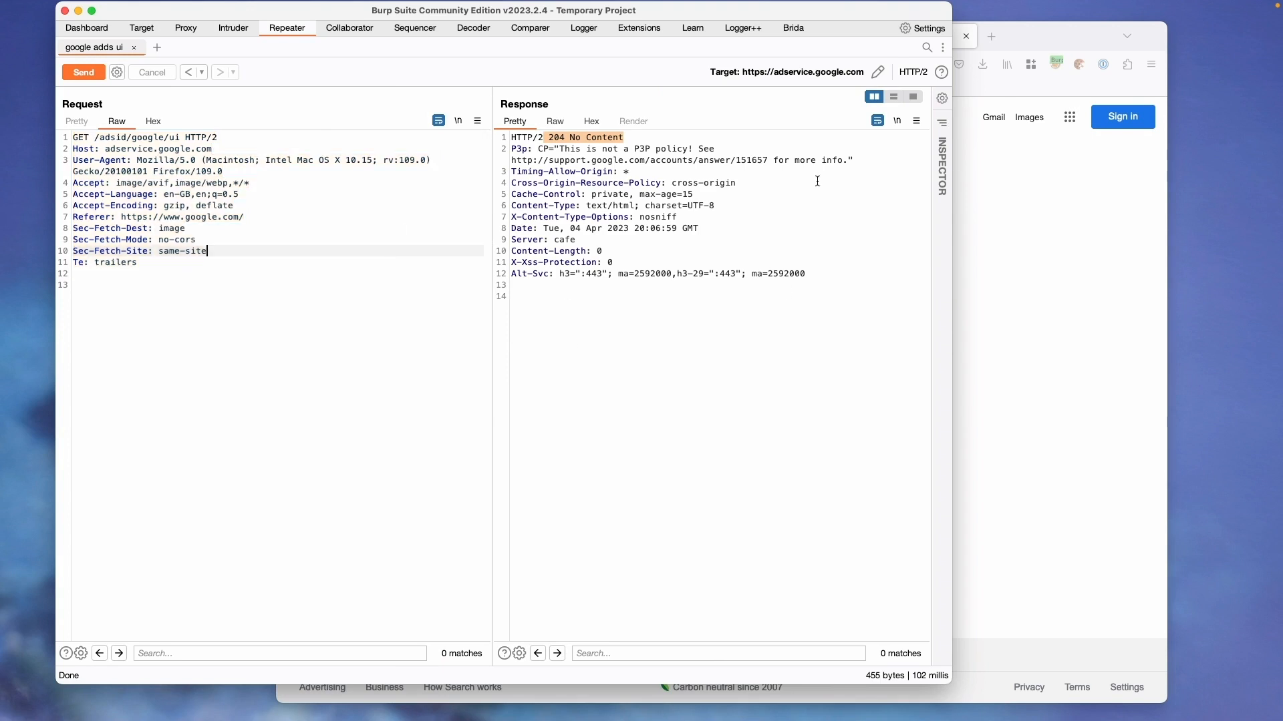
{"action": "left_click", "coordinate": [943, 122]}
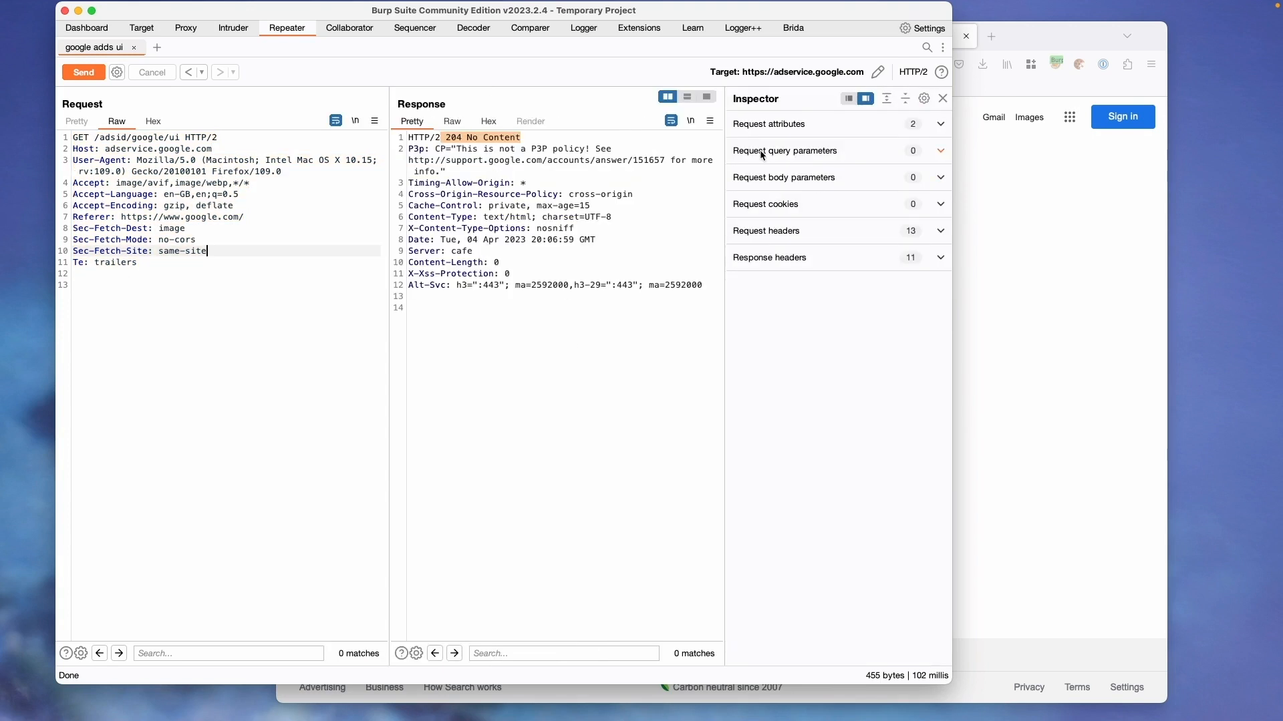
{"action": "left_click", "coordinate": [781, 129]}
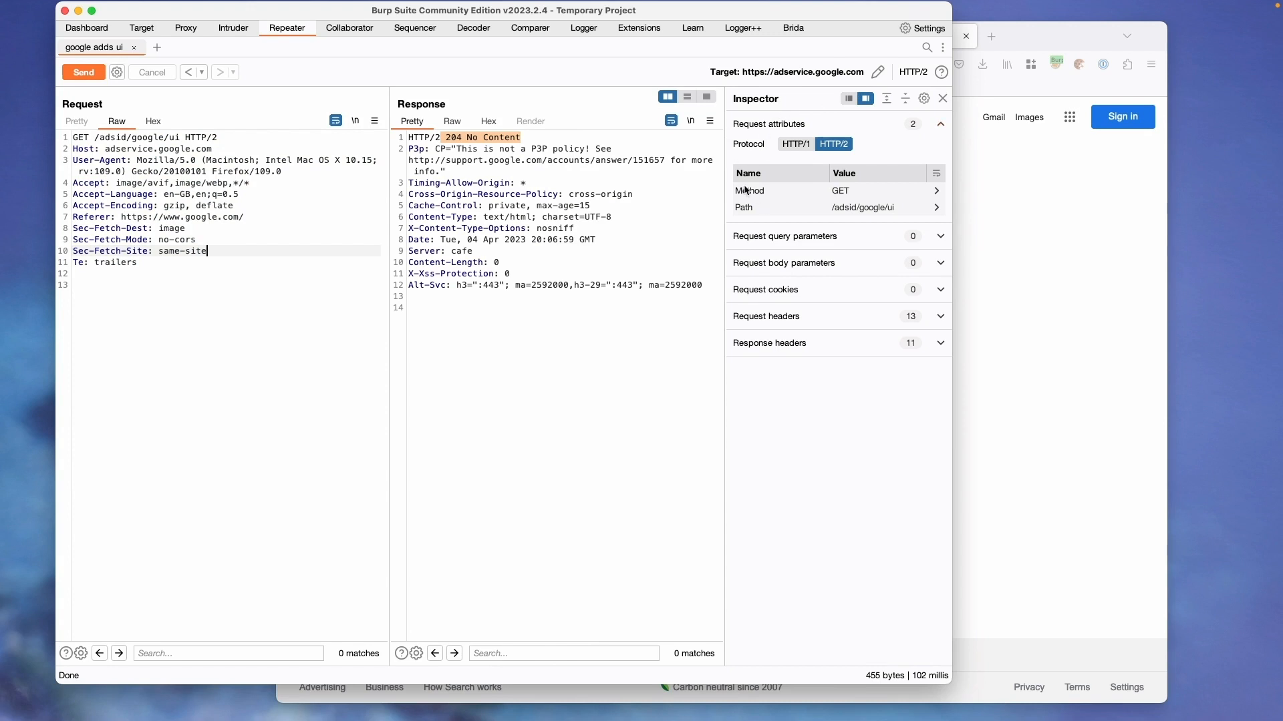
{"action": "left_click", "coordinate": [778, 325]}
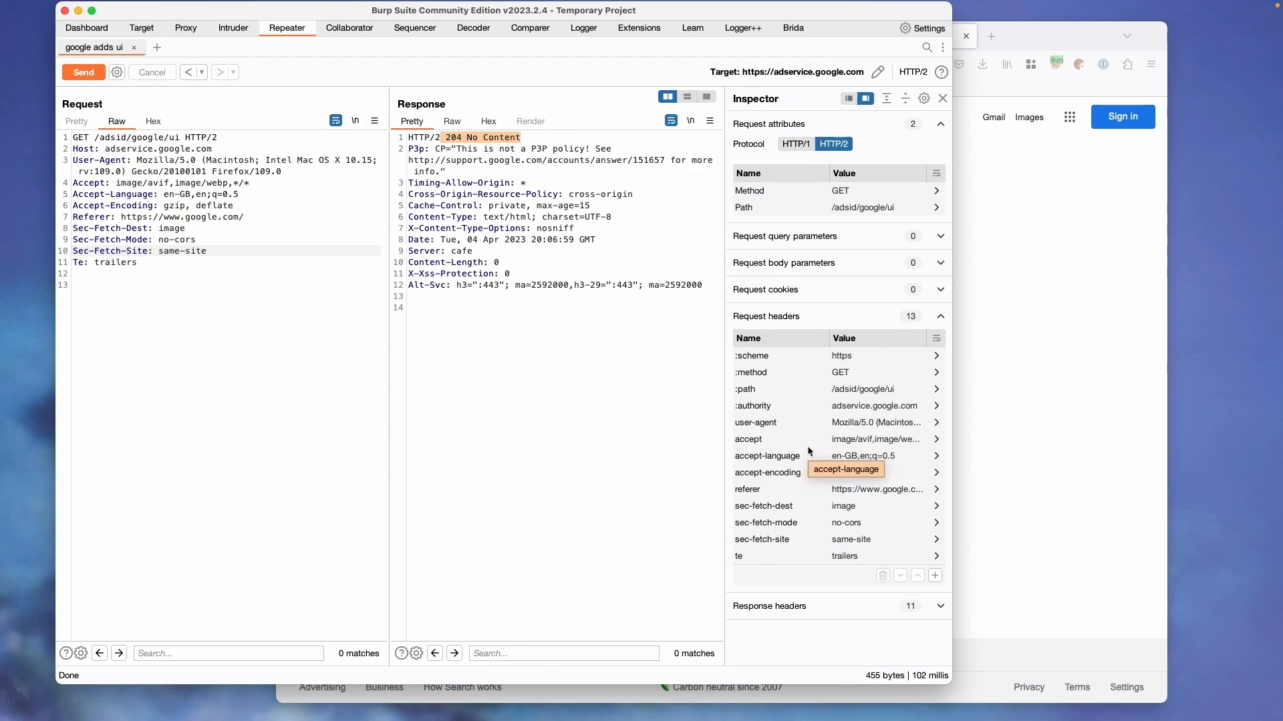
{"action": "left_click", "coordinate": [942, 98]}
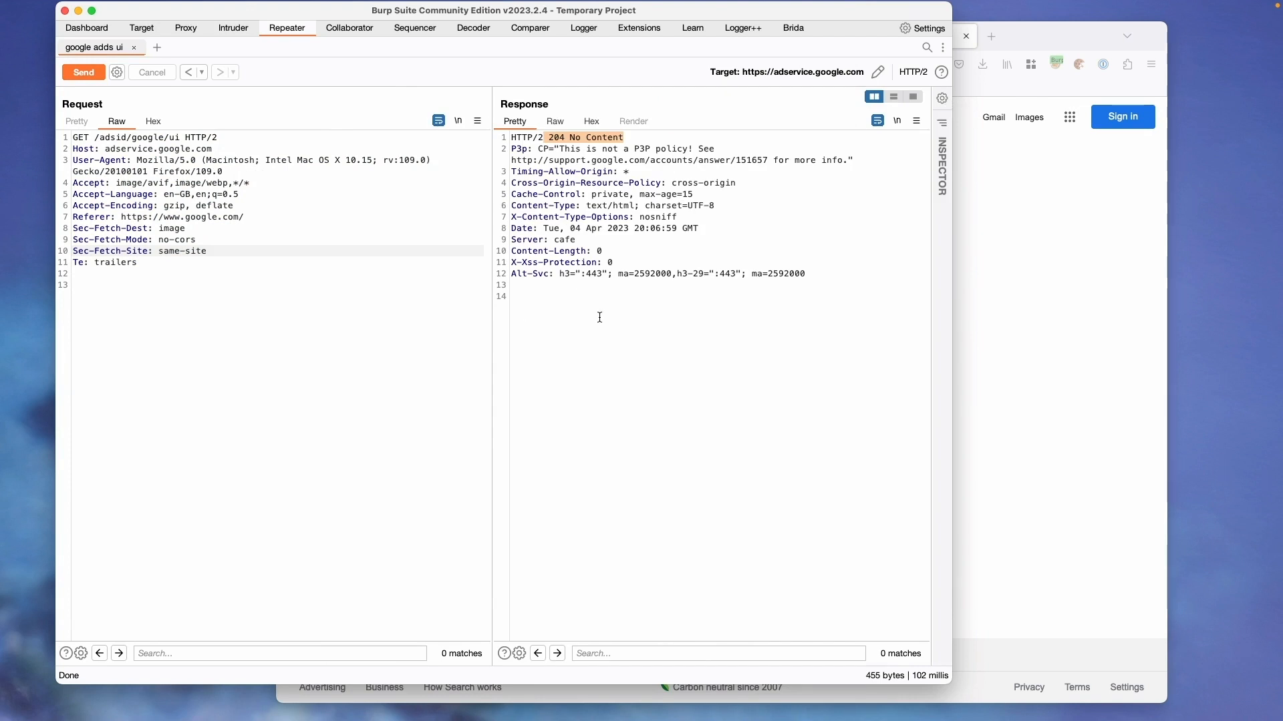
Step: View the Collaborator and Sequencer tools
{"action": "left_click", "coordinate": [349, 30]}
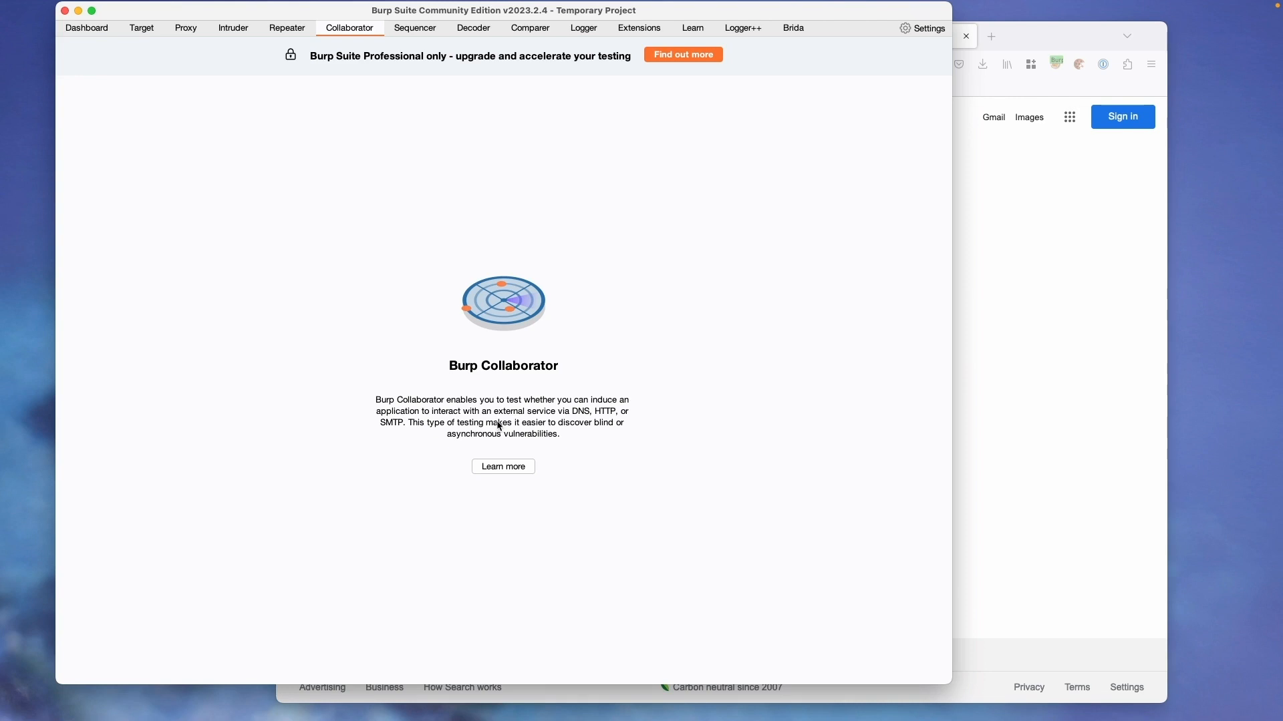
{"action": "left_click", "coordinate": [427, 33]}
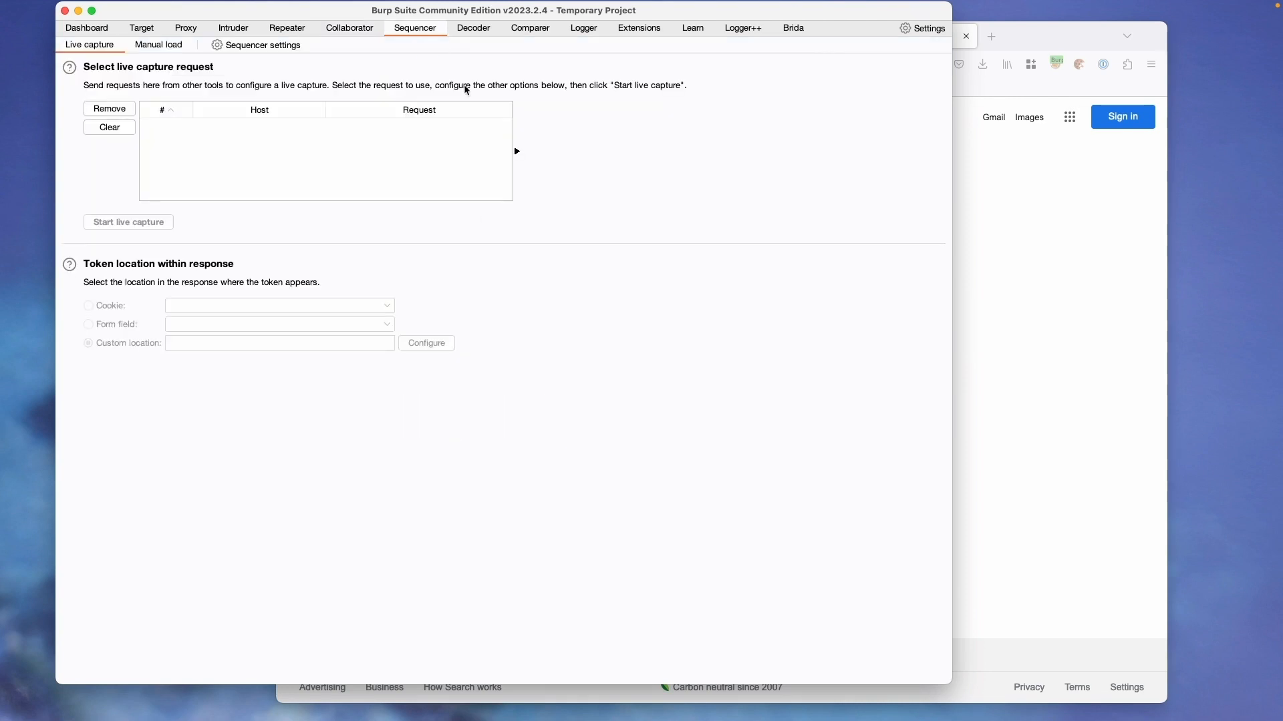
Step: URL-encode the text "hello" in Decoder, and replace the input text with ", []"
{"action": "left_click", "coordinate": [476, 32]}
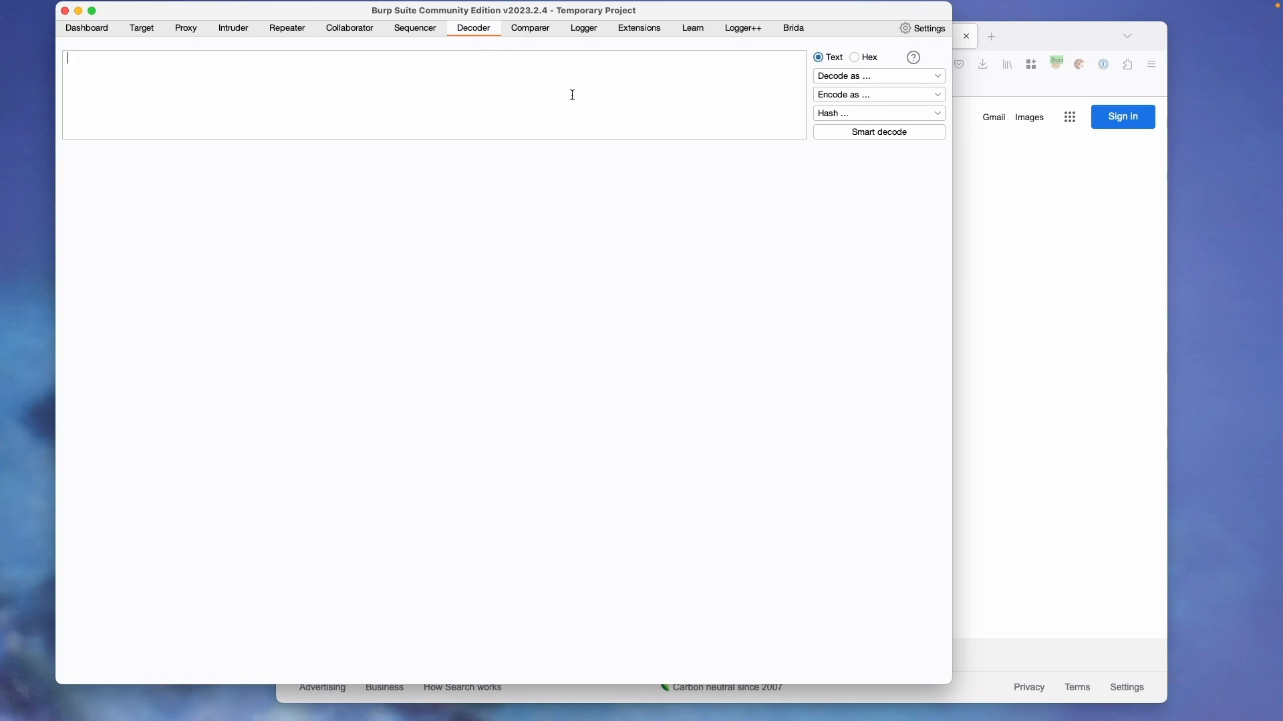
{"action": "type", "text": "hello"}
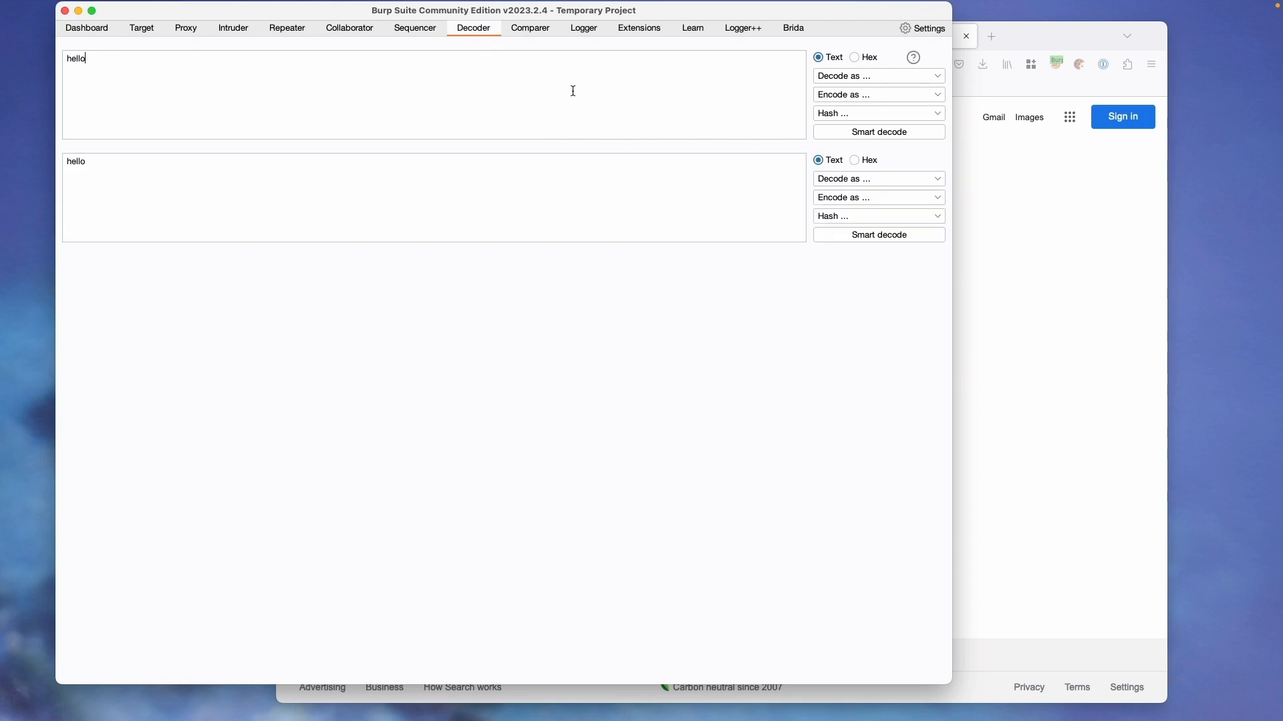
{"action": "left_click", "coordinate": [862, 94]}
{"action": "left_click", "coordinate": [821, 135]}
{"action": "left_click_drag", "start_coordinate": [181, 80], "coordinate": [36, 57]}
{"action": "type", "text": ", []"}
Step: Revisit the Te header of the Repeater request and the Decoder encoding, and view the Comparer tool
{"action": "left_click", "coordinate": [288, 28]}
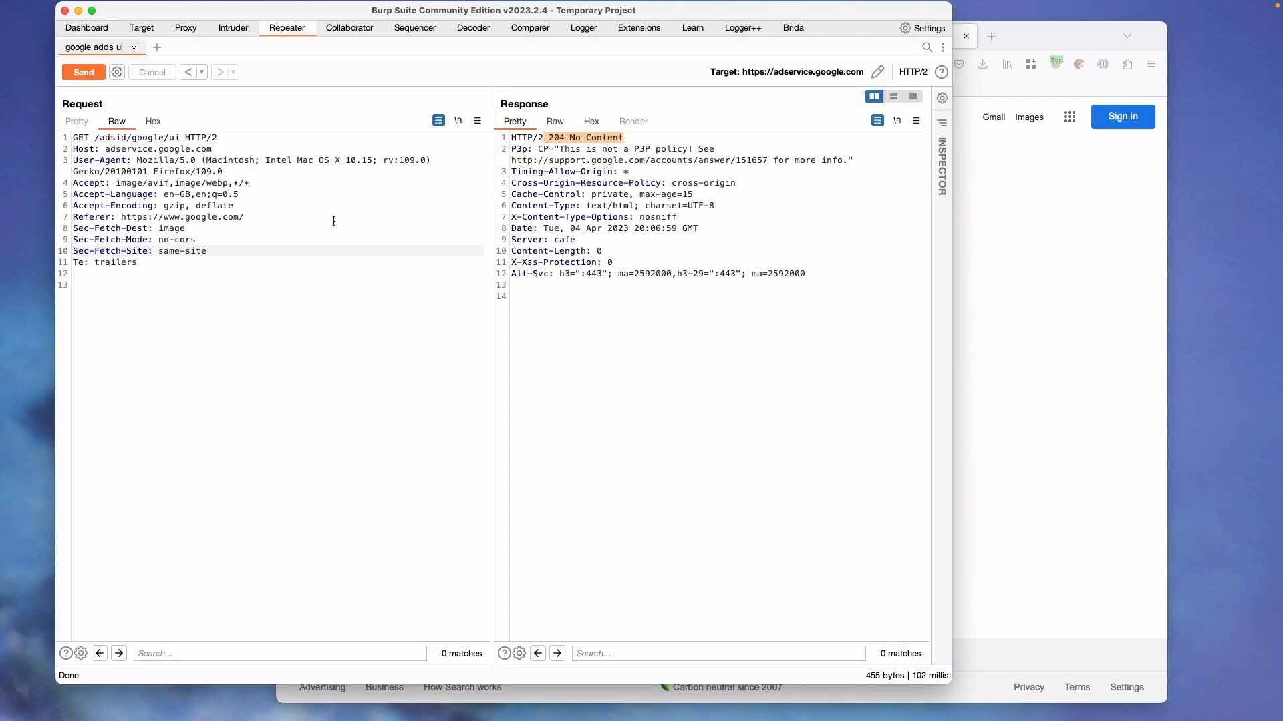
{"action": "left_click_drag", "start_coordinate": [140, 262], "coordinate": [43, 262]}
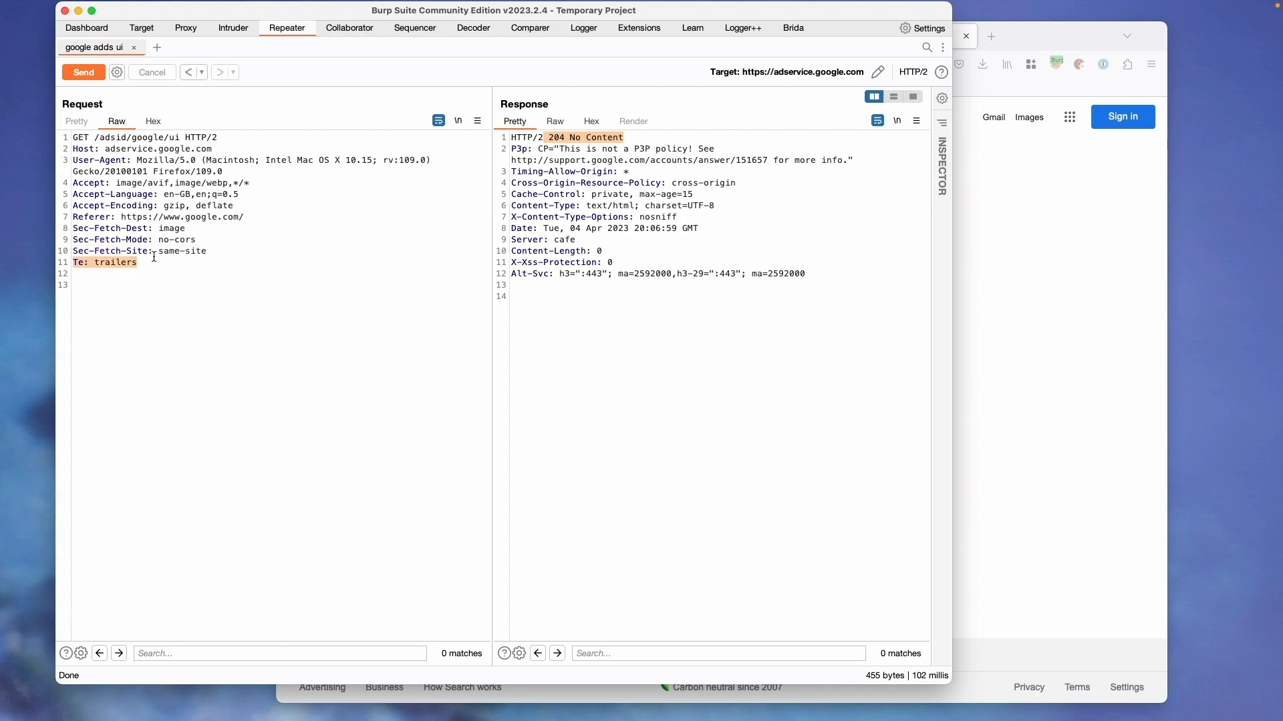
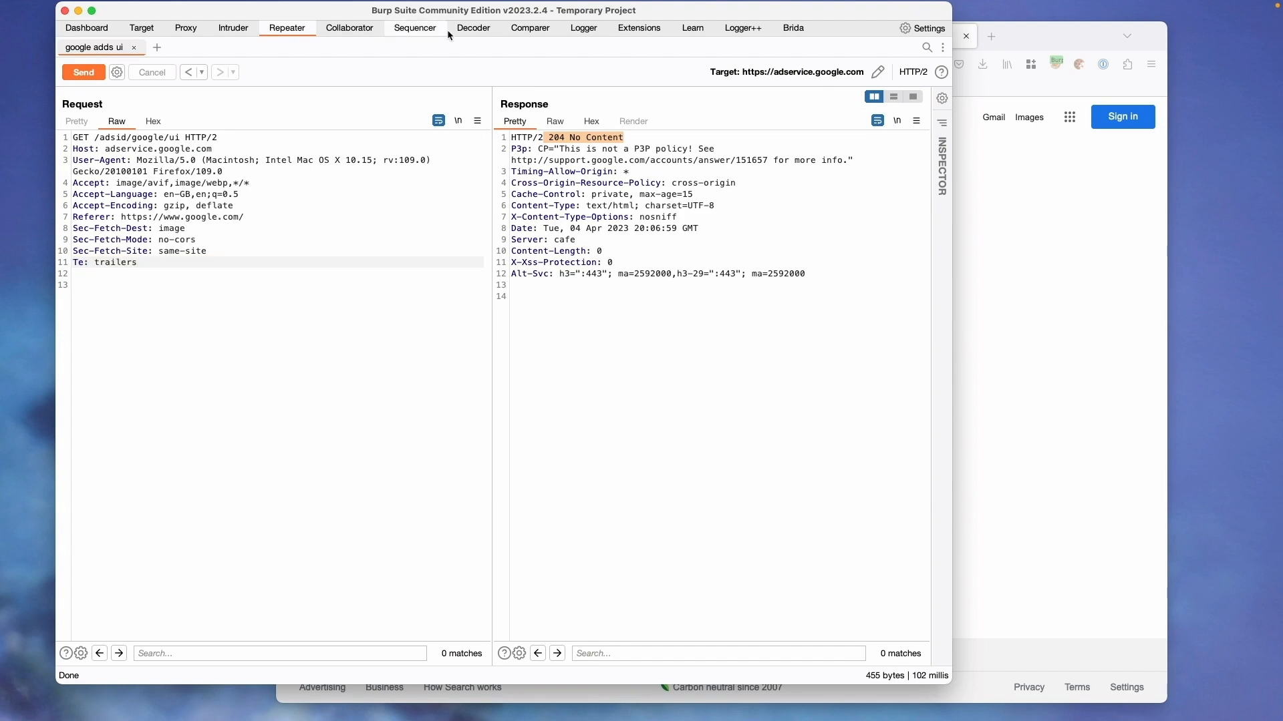
{"action": "left_click", "coordinate": [450, 31]}
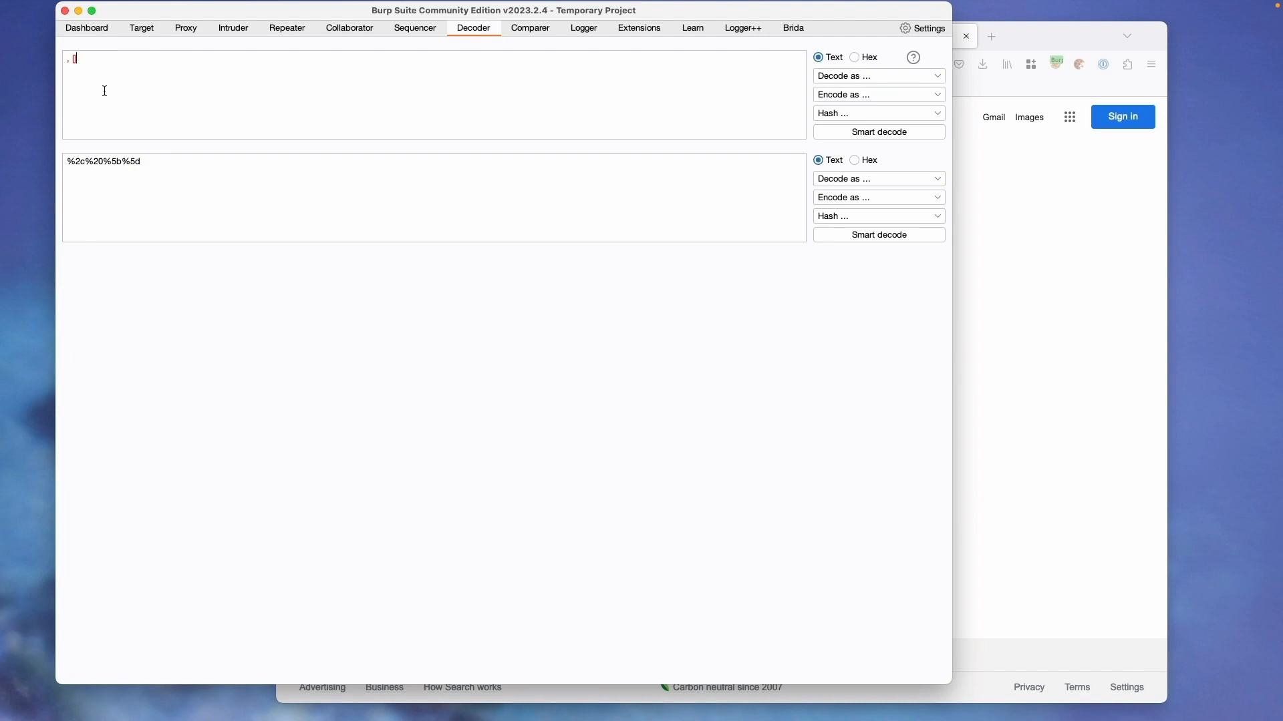
{"action": "left_click", "coordinate": [521, 31]}
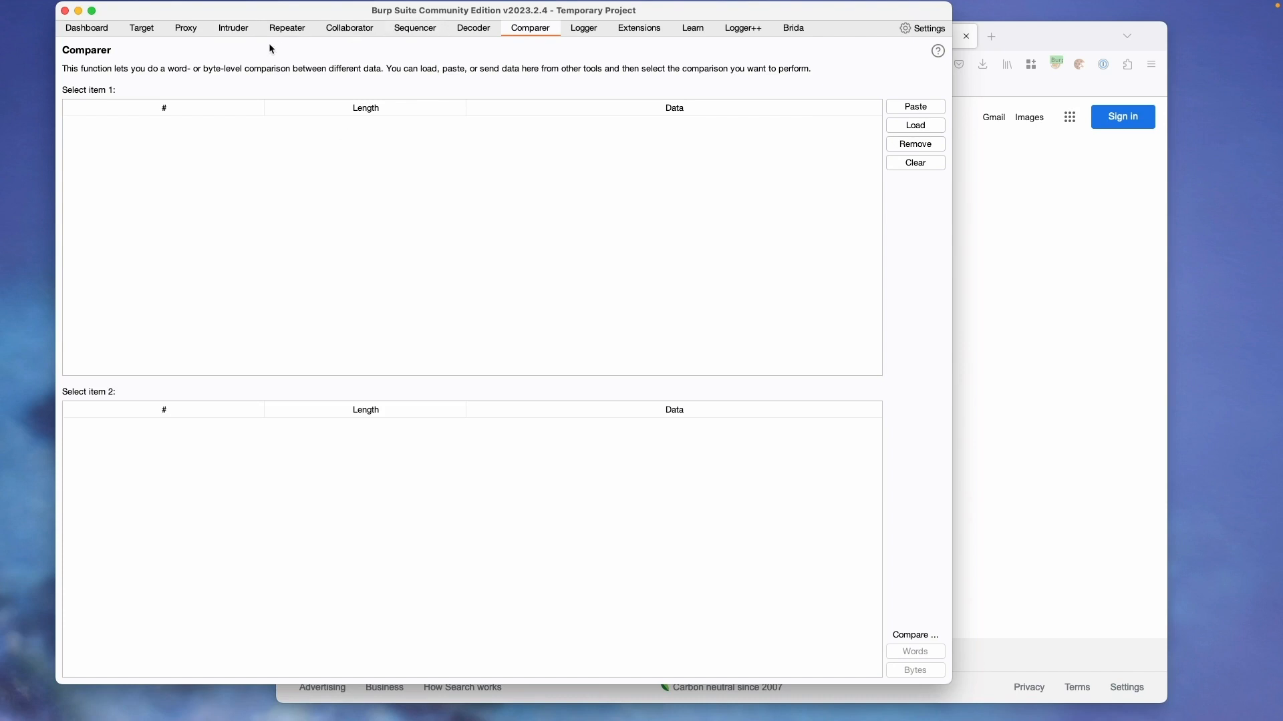
Step: Send the 204 No Content response of the Repeater request to Comparer
{"action": "left_click", "coordinate": [304, 32]}
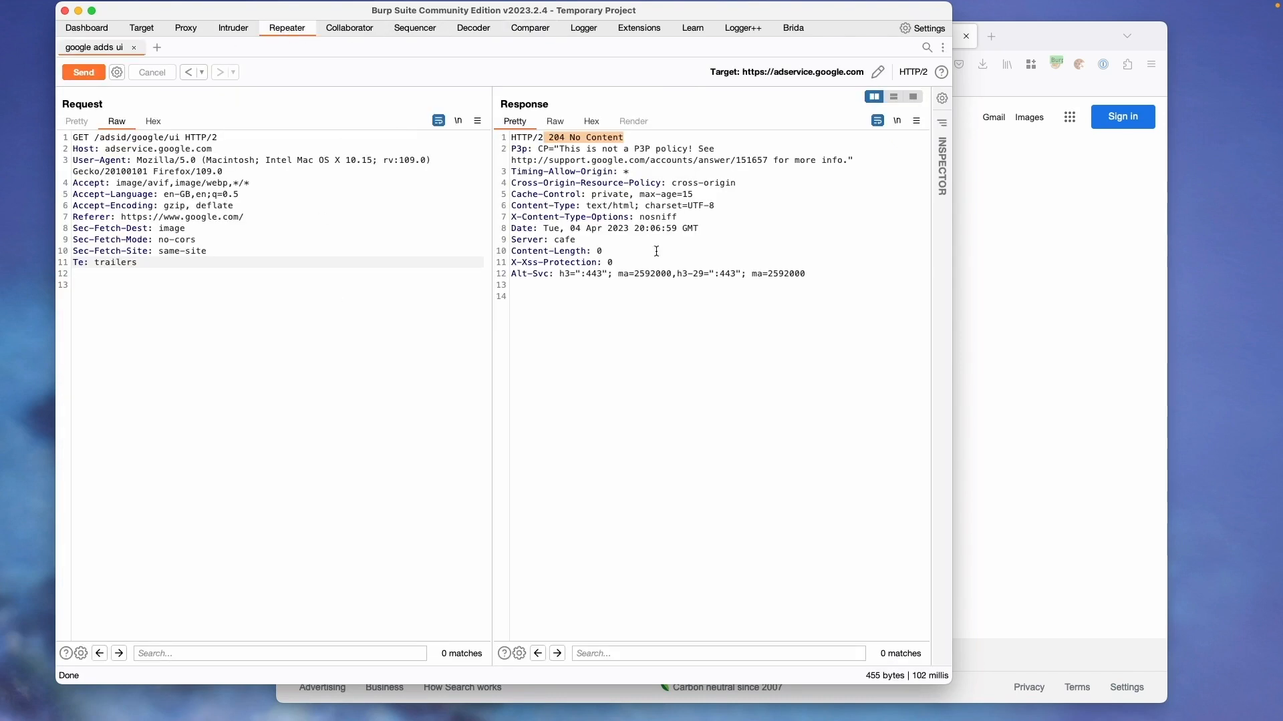
{"action": "right_click", "coordinate": [701, 242]}
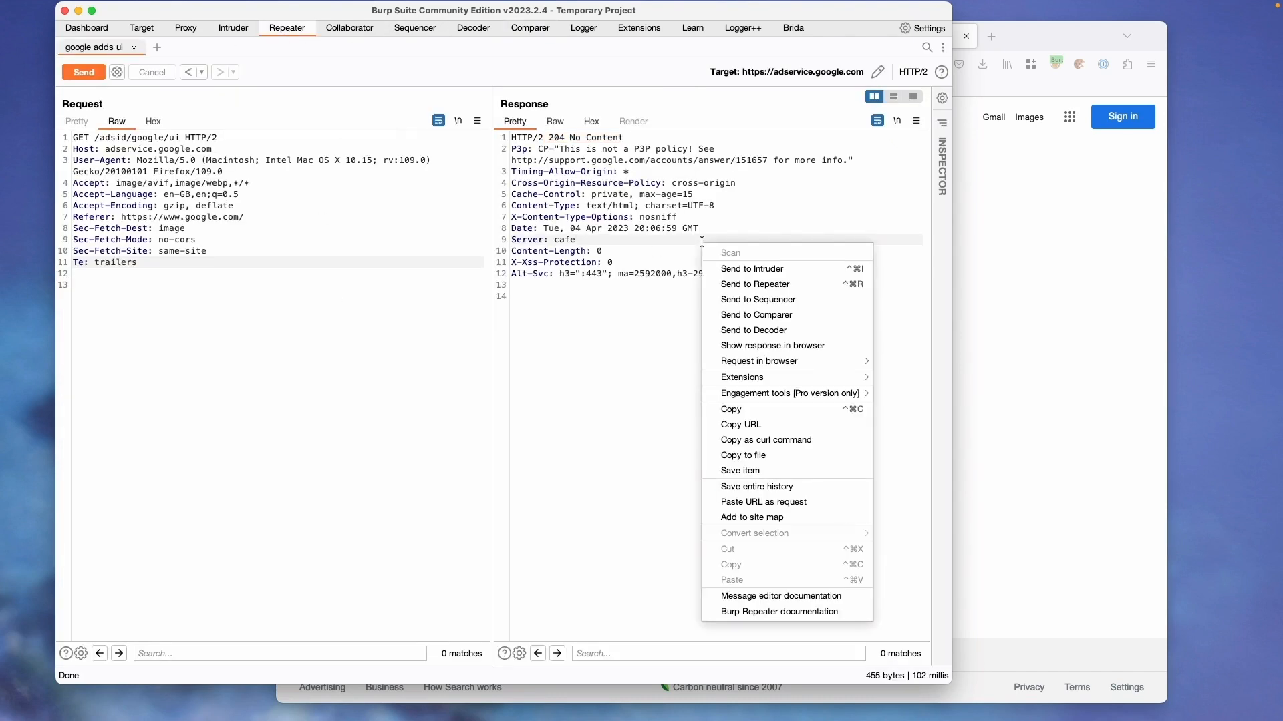
{"action": "left_click", "coordinate": [761, 316]}
Step: Go back to the previous request in Repeater's history, send its 302 Found response to Comparer and open Comparer
{"action": "left_click", "coordinate": [189, 72]}
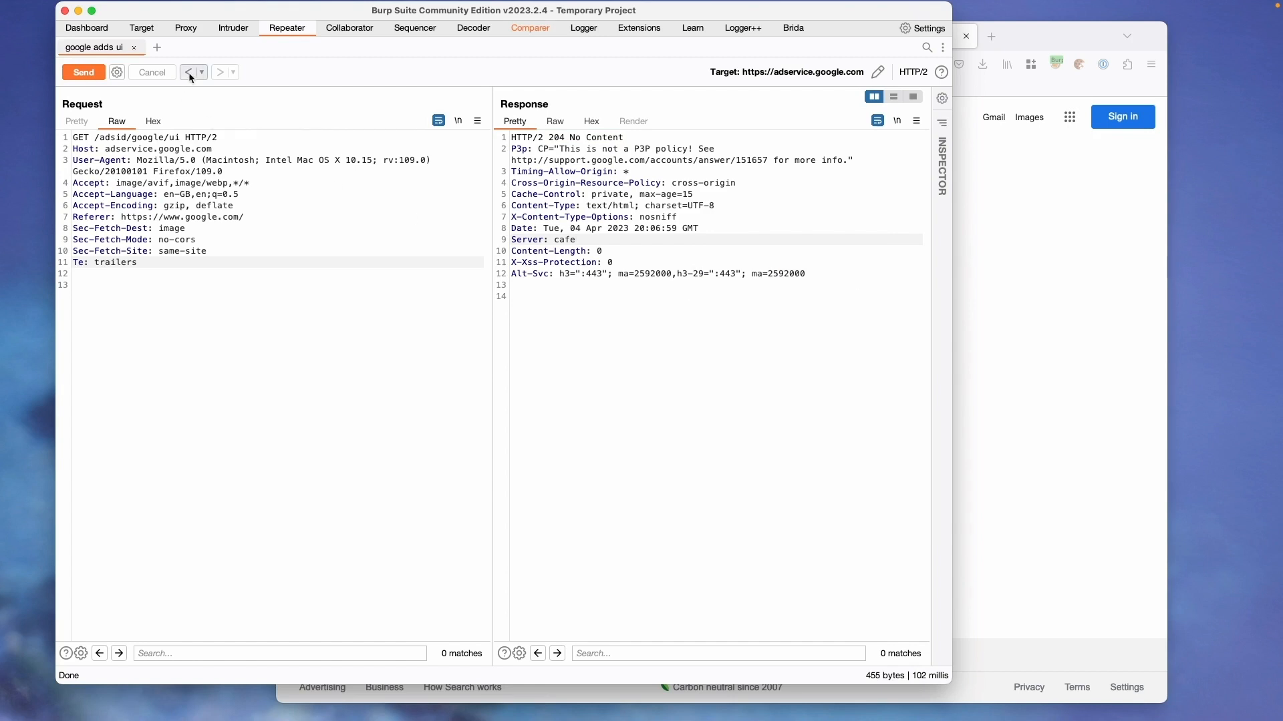
{"action": "right_click", "coordinate": [611, 196]}
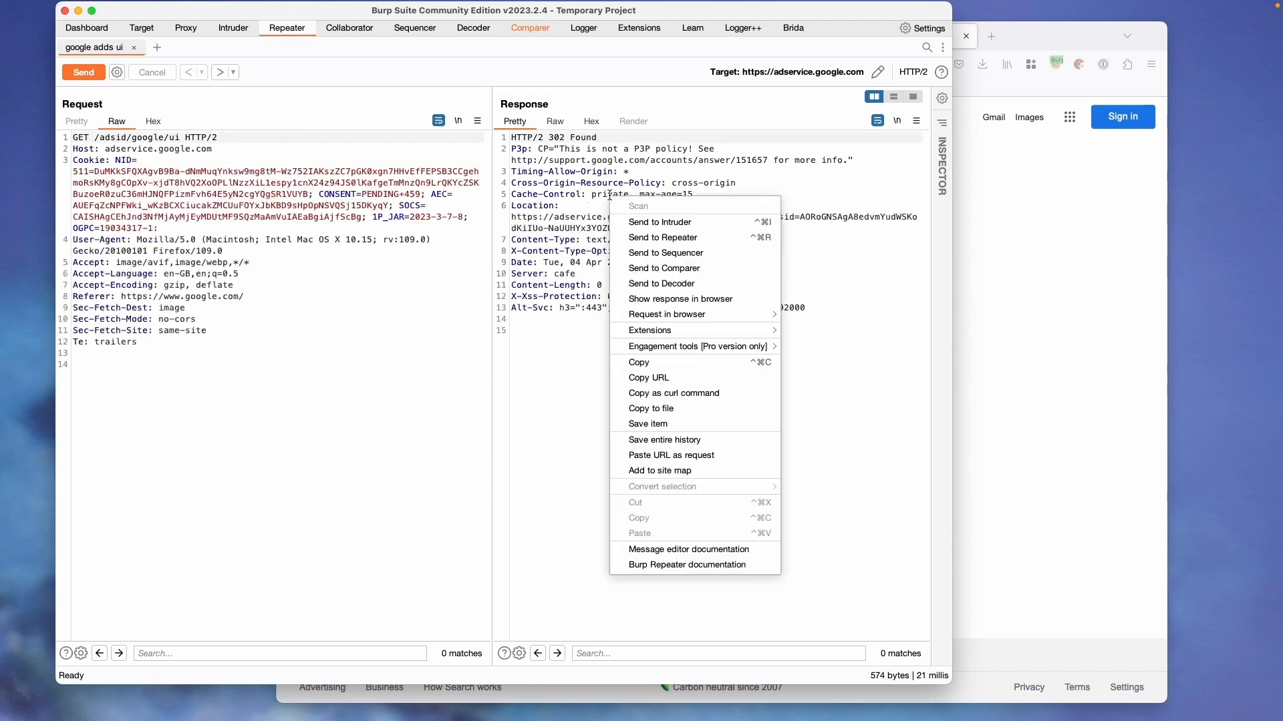
{"action": "left_click", "coordinate": [694, 267]}
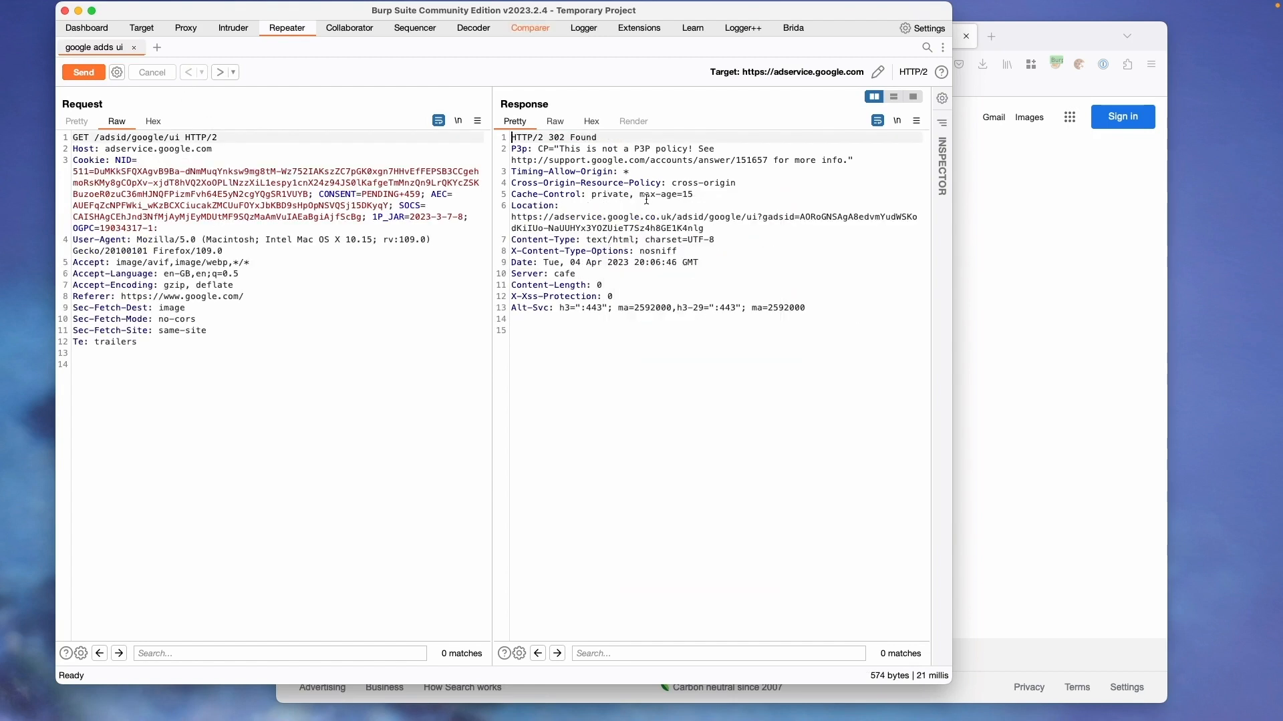
{"action": "left_click", "coordinate": [544, 31]}
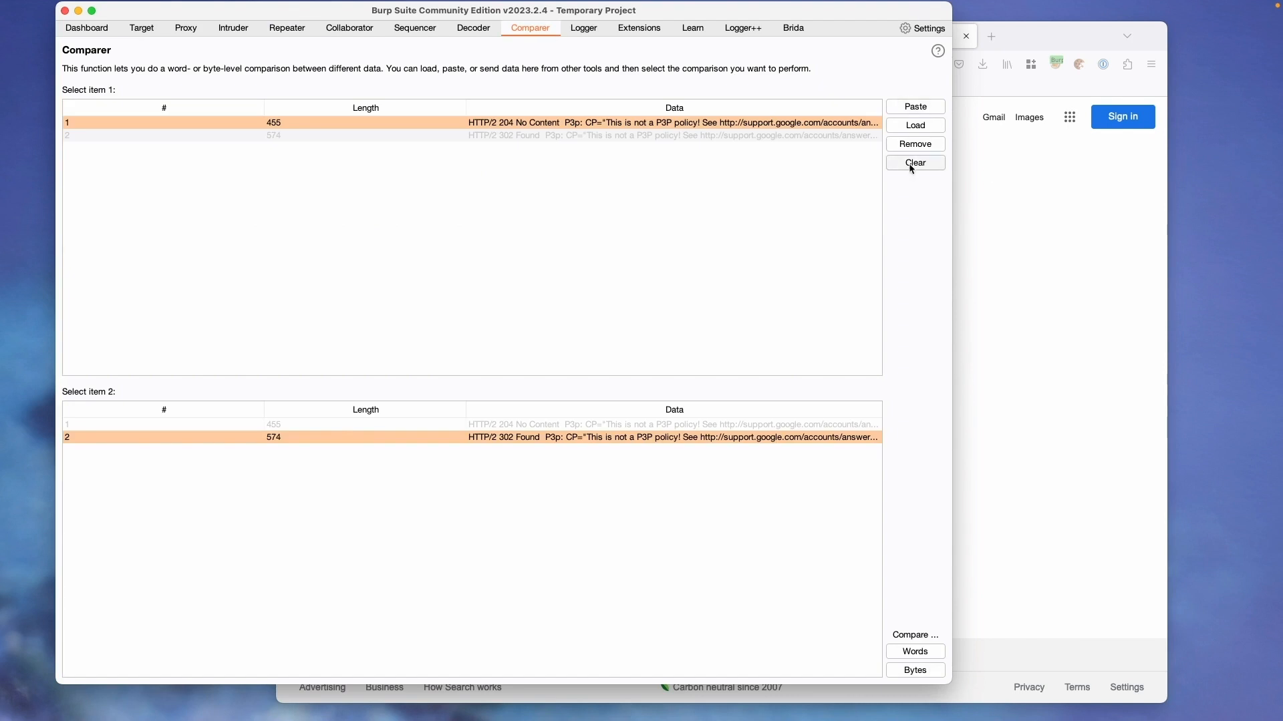
Step: Compare the 204 No Content and 302 Found responses word by word in Comparer, and close the comparison
{"action": "left_click", "coordinate": [916, 125]}
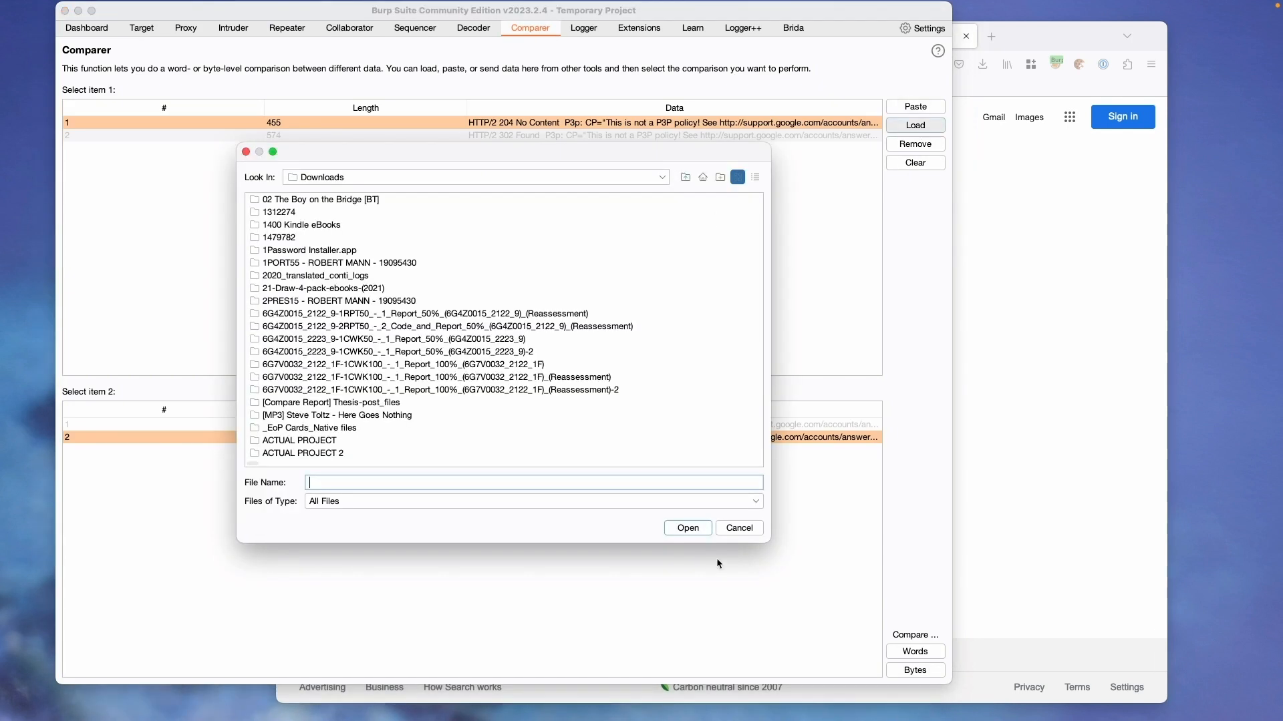
{"action": "left_click", "coordinate": [738, 528]}
{"action": "left_click", "coordinate": [913, 651]}
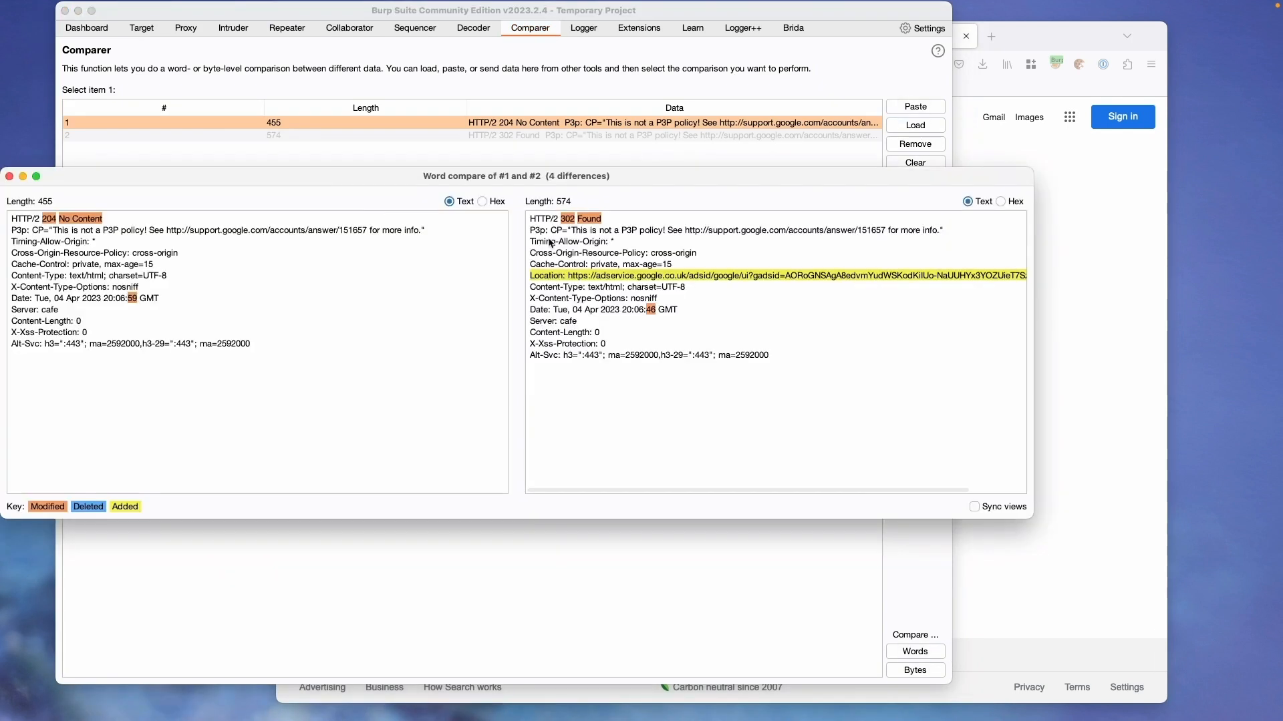
{"action": "left_click_drag", "start_coordinate": [536, 179], "coordinate": [751, 147]}
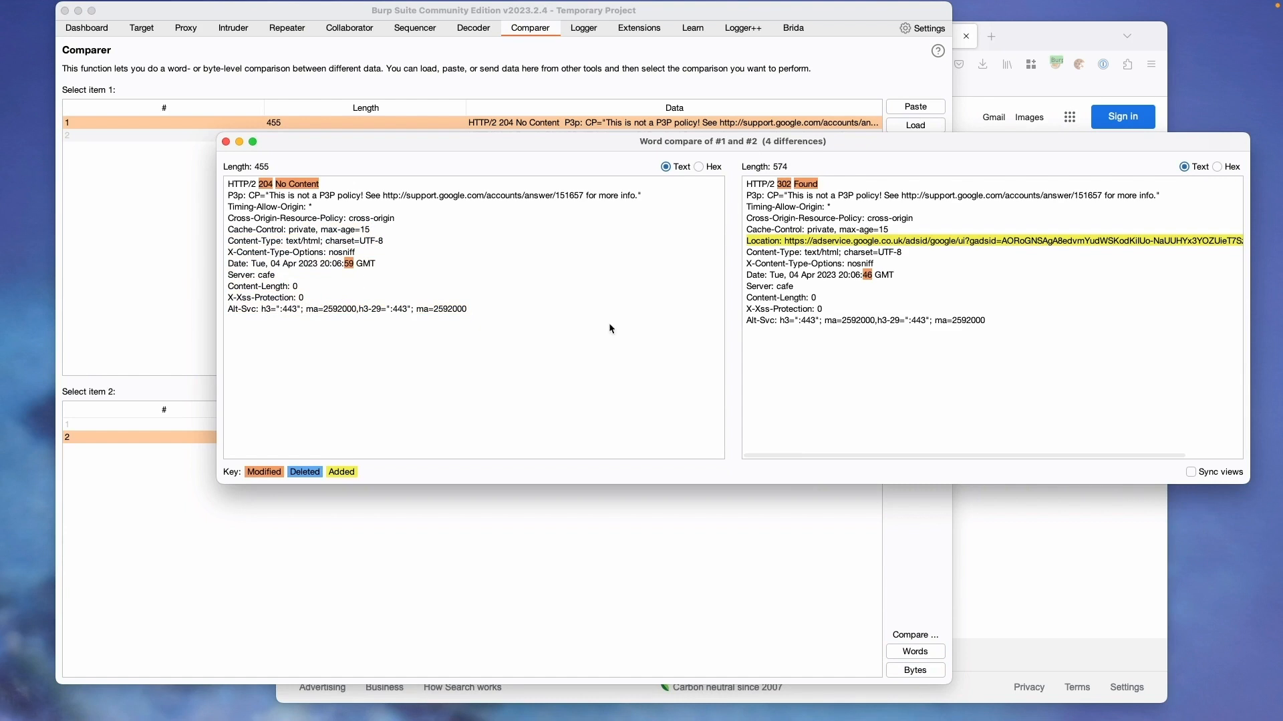
{"action": "left_click", "coordinate": [226, 141]}
Step: Compare the two responses byte by byte, look through the hex differences, and close the comparison
{"action": "left_click", "coordinate": [916, 670]}
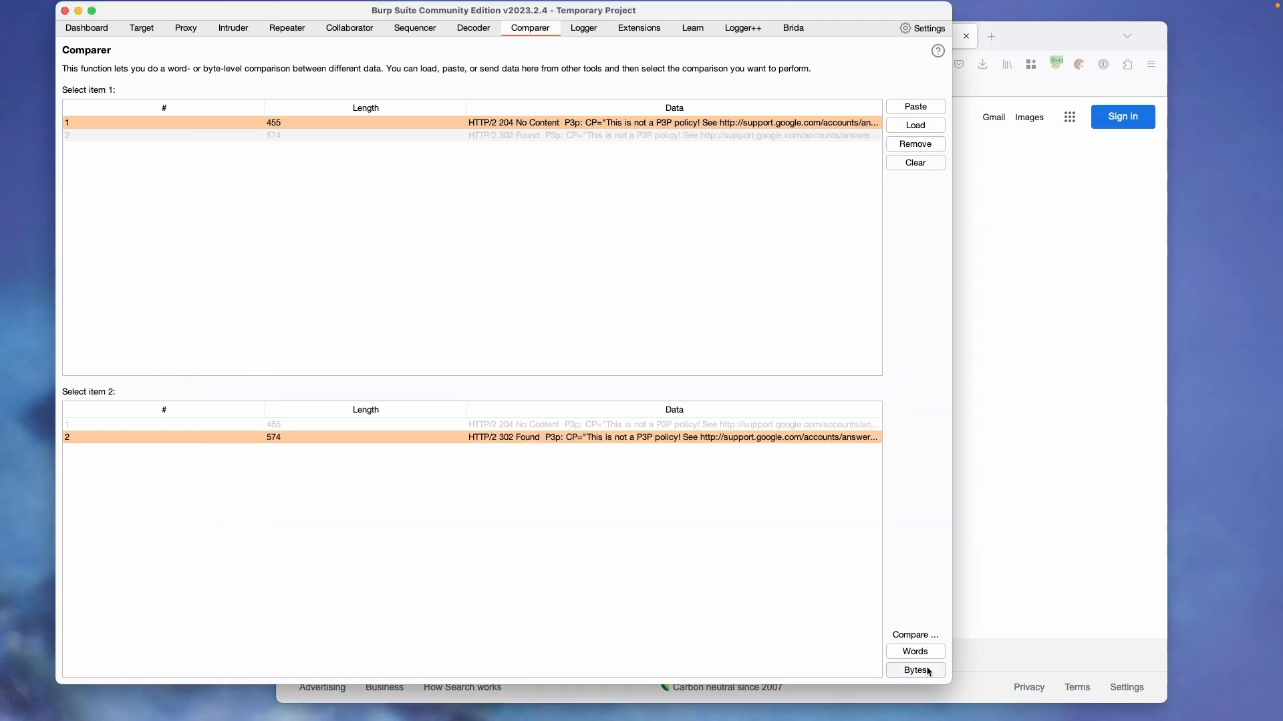
{"action": "scroll", "coordinate": [583, 383], "scroll_direction": "down", "scroll_amount": 5}
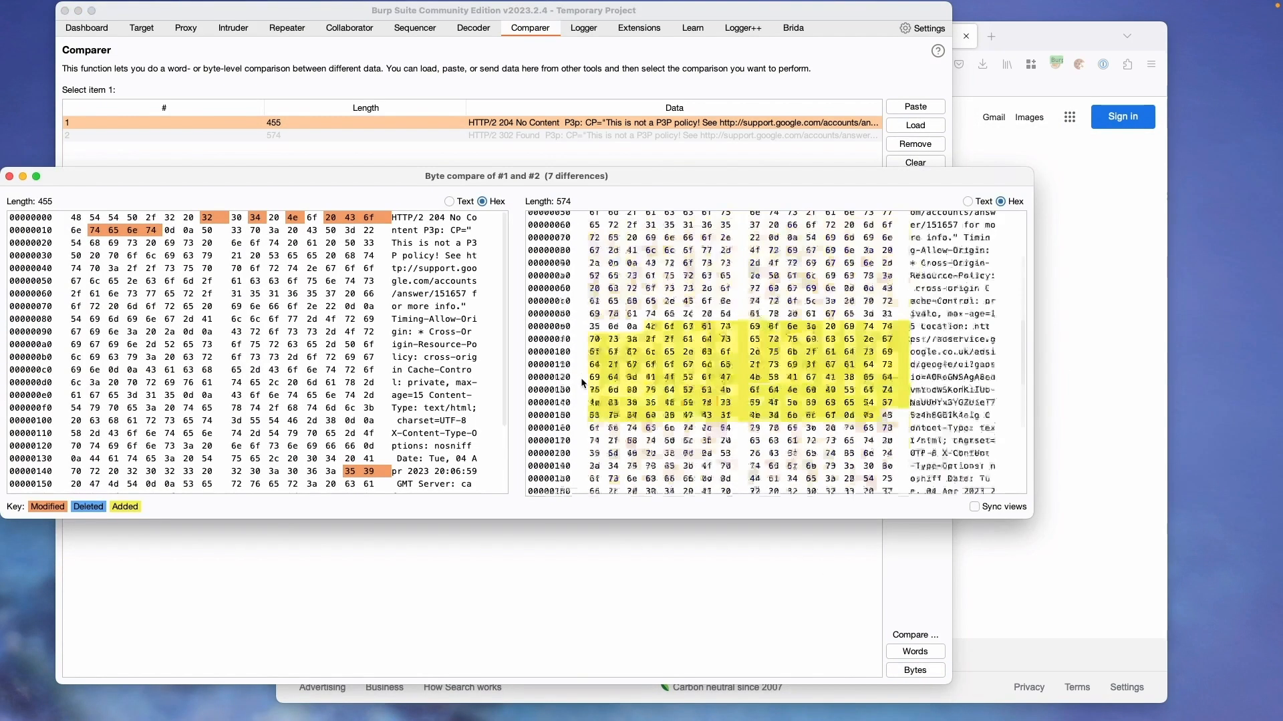
{"action": "scroll", "coordinate": [580, 379], "scroll_direction": "up", "scroll_amount": 5}
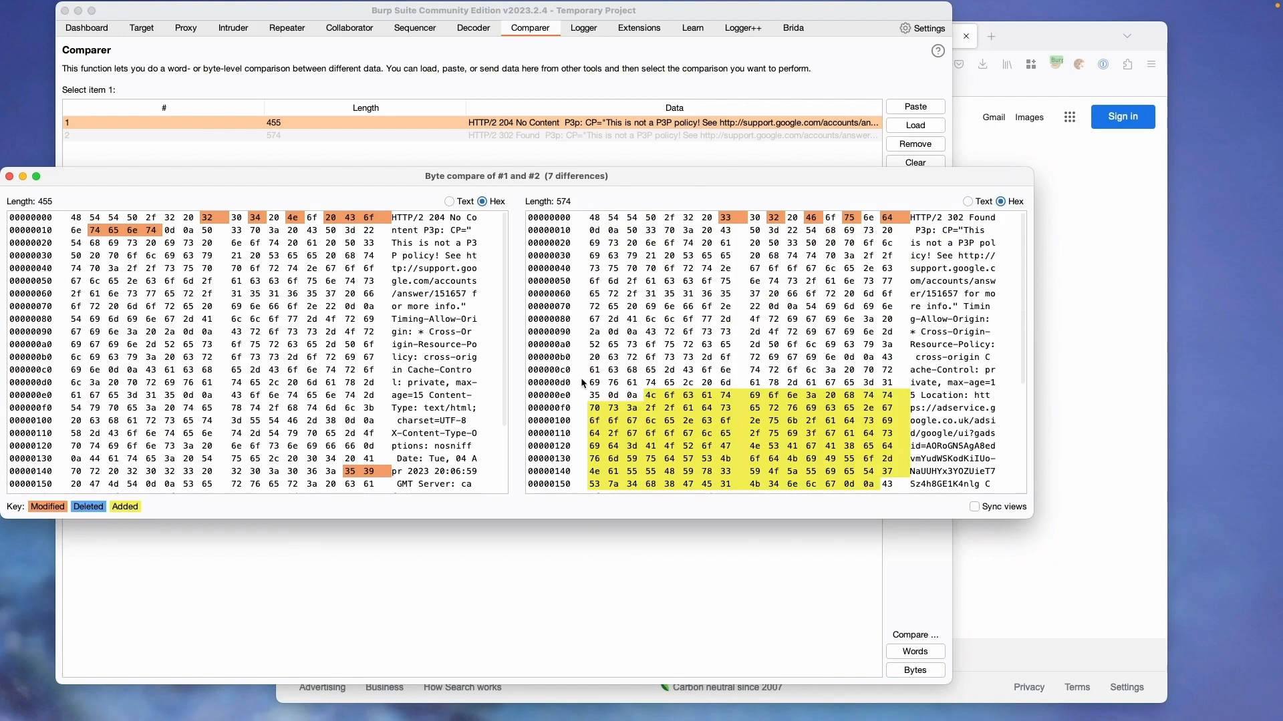
{"action": "left_click", "coordinate": [9, 175]}
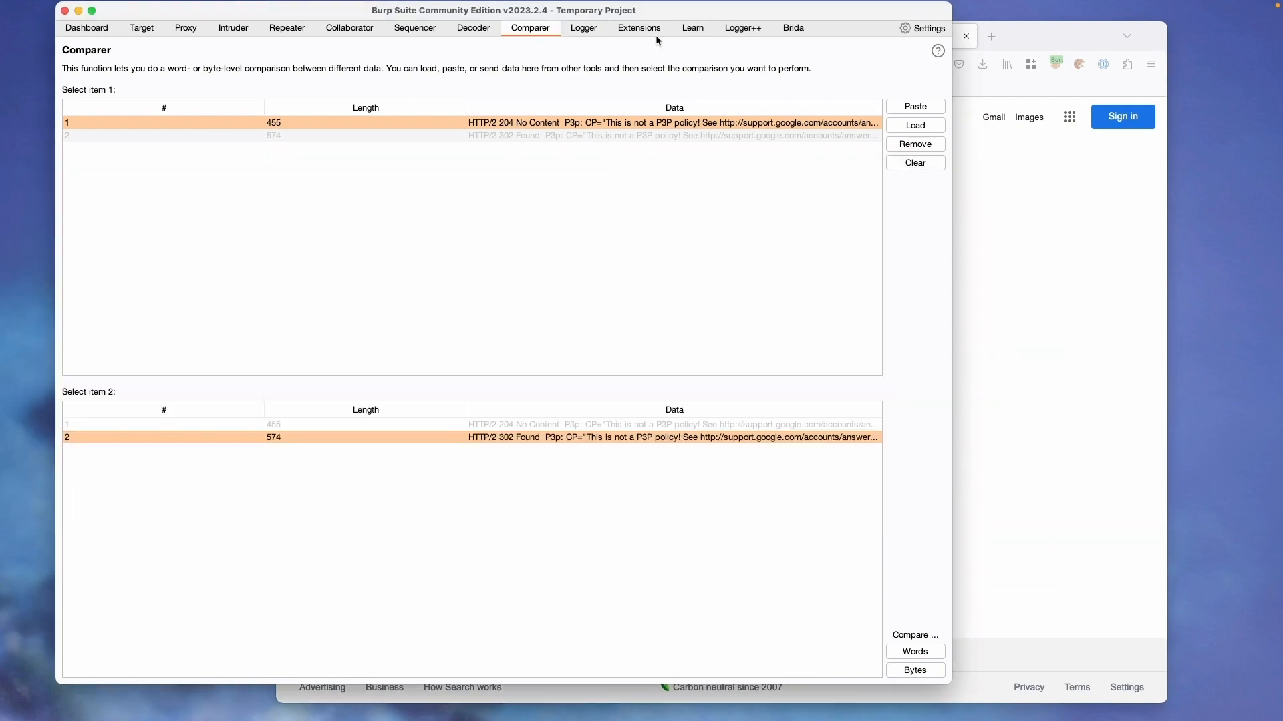
Step: Look through the requests recorded in Logger and view the details of the installed Logger++ extension
{"action": "left_click", "coordinate": [602, 31]}
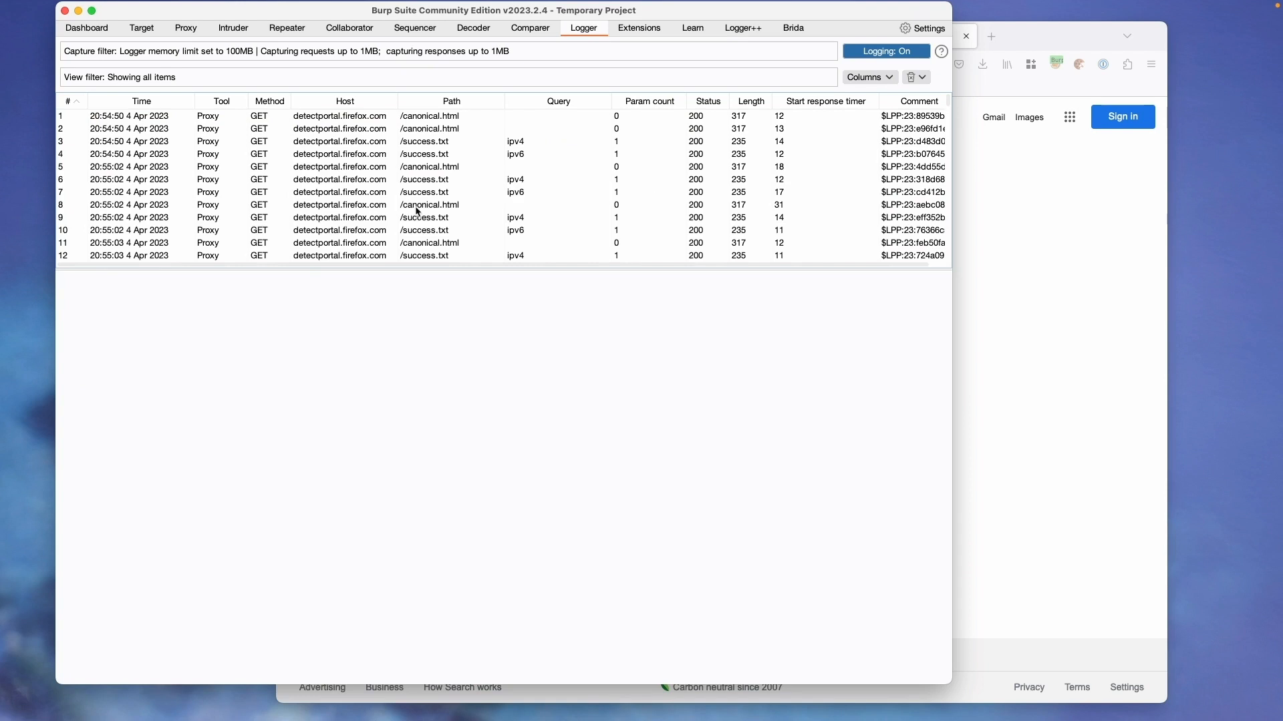
{"action": "scroll", "coordinate": [418, 211], "scroll_direction": "down", "scroll_amount": 10}
{"action": "scroll", "coordinate": [355, 128], "scroll_direction": "up", "scroll_amount": 10}
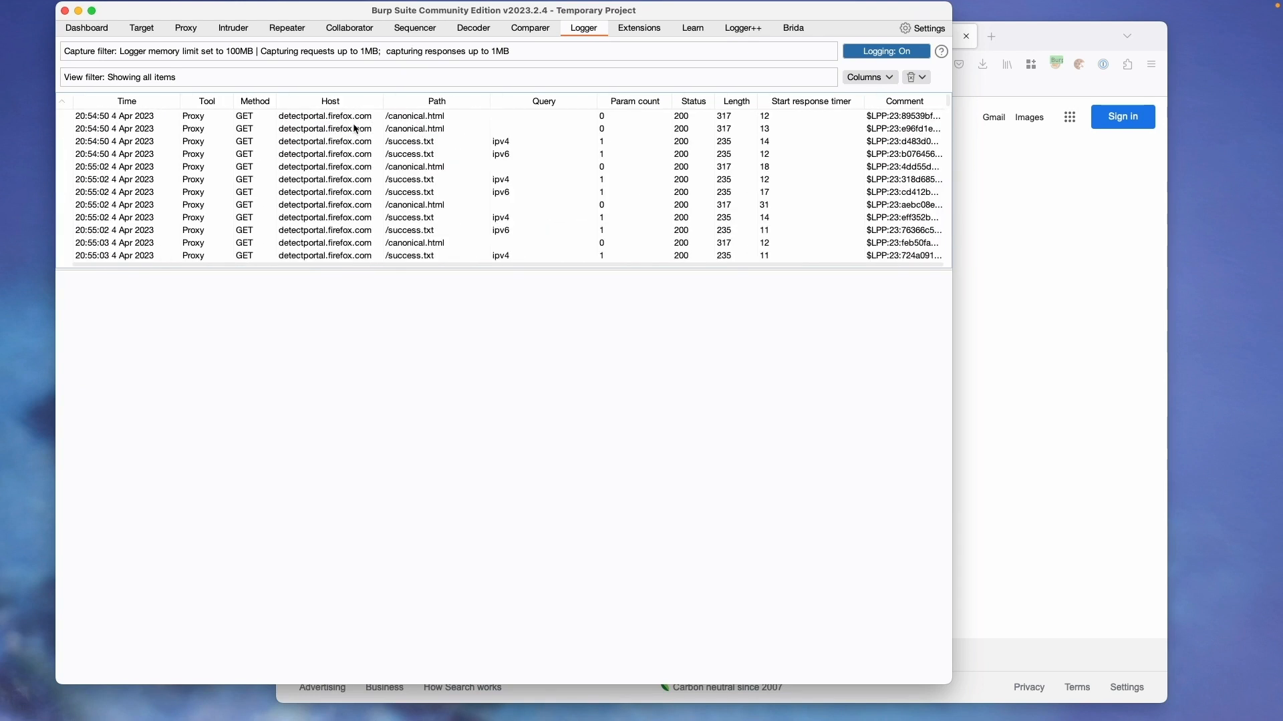
{"action": "scroll", "coordinate": [309, 257], "scroll_direction": "down", "scroll_amount": 20}
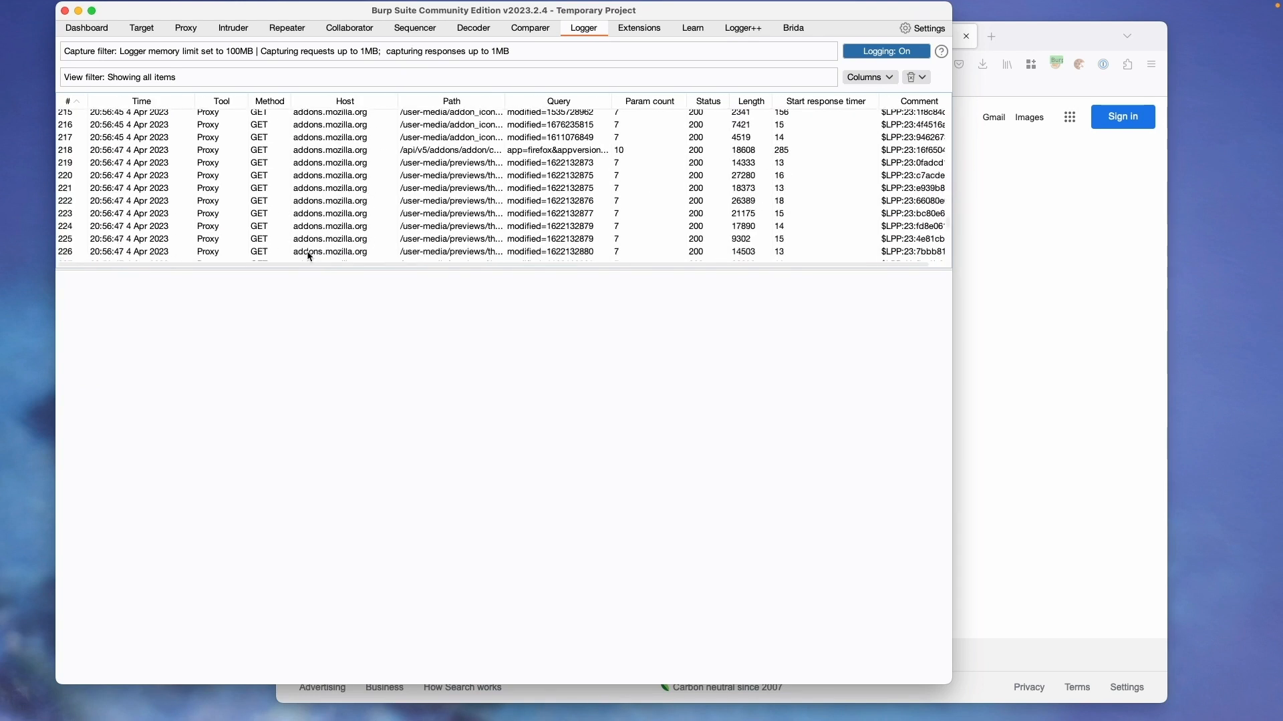
{"action": "left_click", "coordinate": [659, 29]}
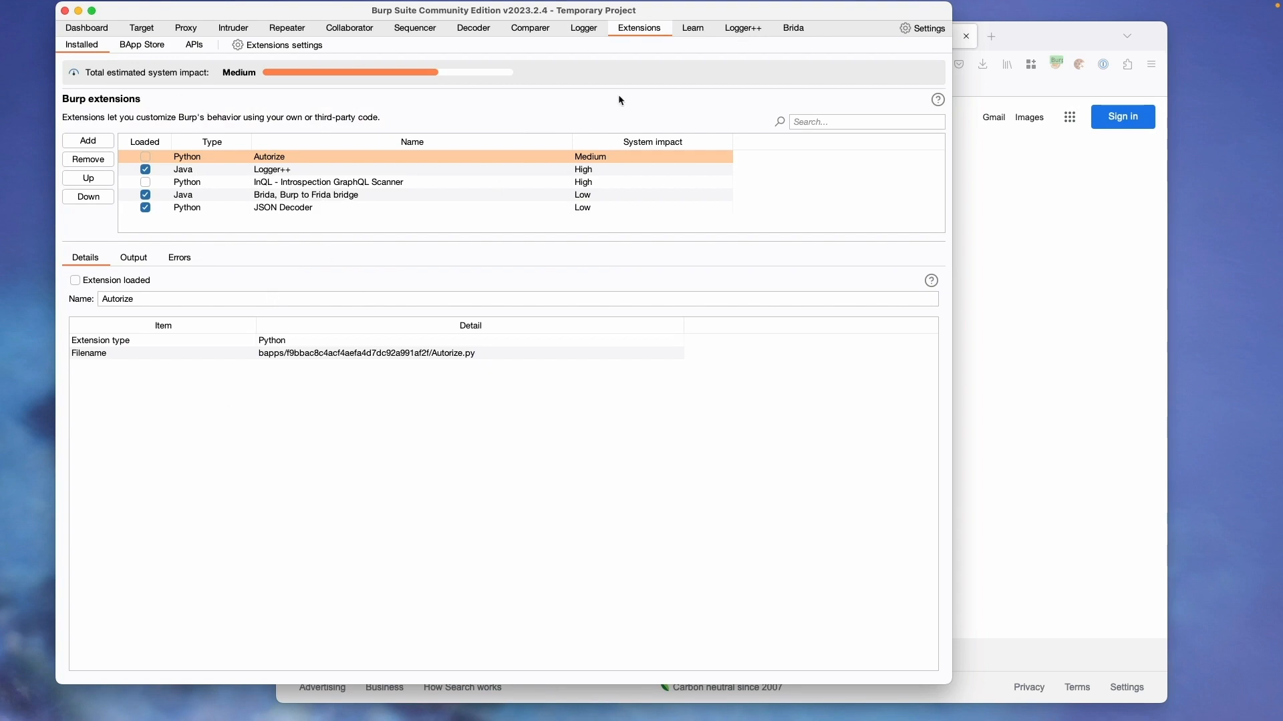
{"action": "left_click", "coordinate": [303, 170]}
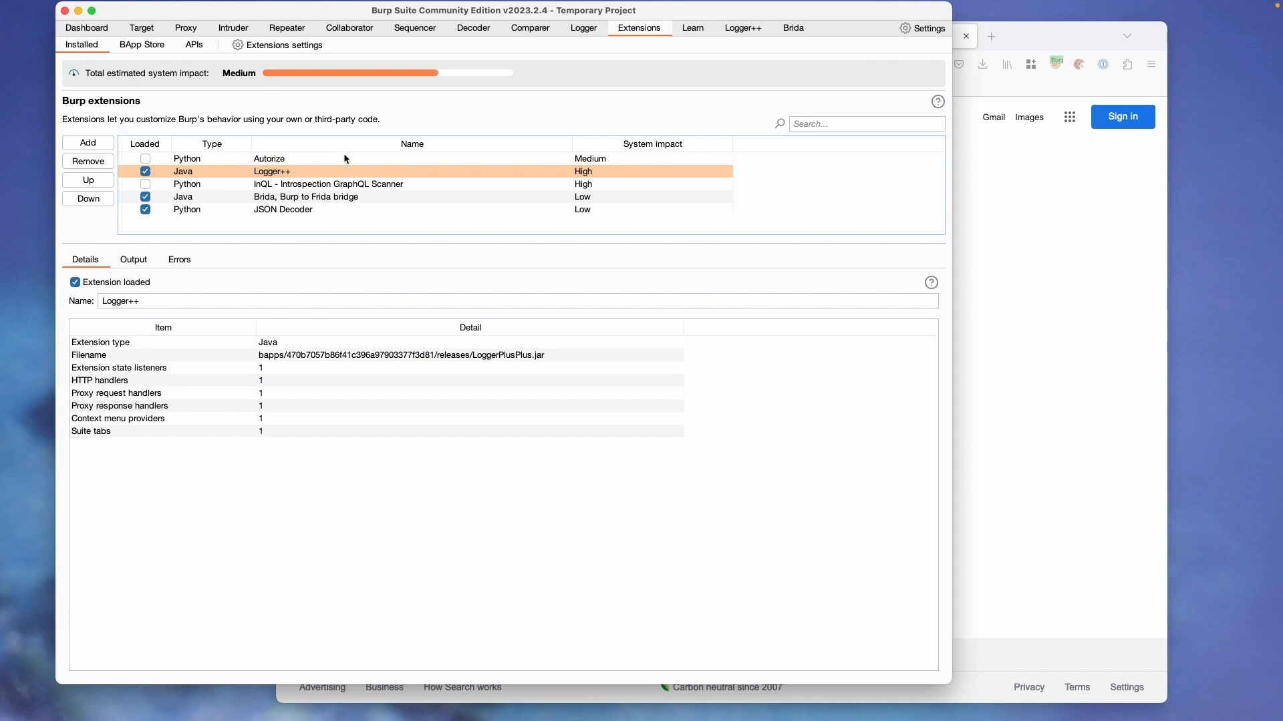
Step: Sort the BApp Store extensions by popularity in descending order and view the description of Turbo Intruder
{"action": "left_click", "coordinate": [133, 45]}
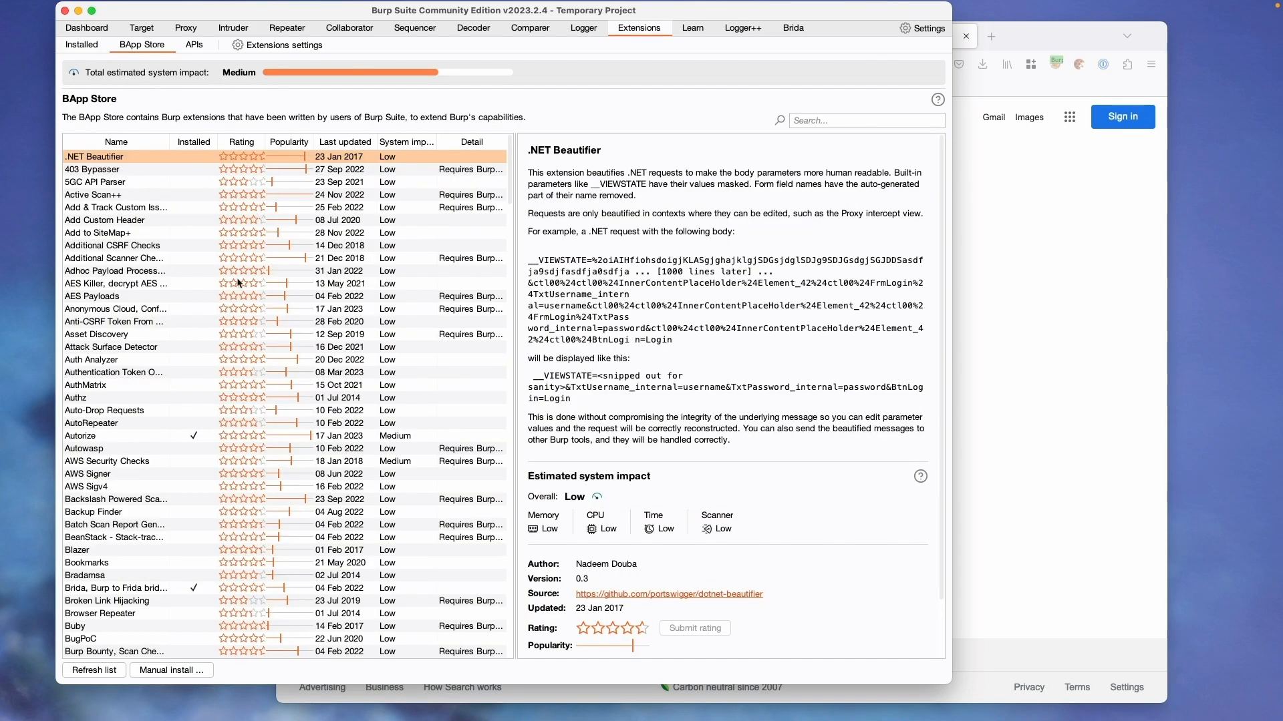
{"action": "scroll", "coordinate": [237, 278], "scroll_direction": "down", "scroll_amount": 20}
{"action": "scroll", "coordinate": [236, 278], "scroll_direction": "up", "scroll_amount": 20}
{"action": "left_click", "coordinate": [289, 147]}
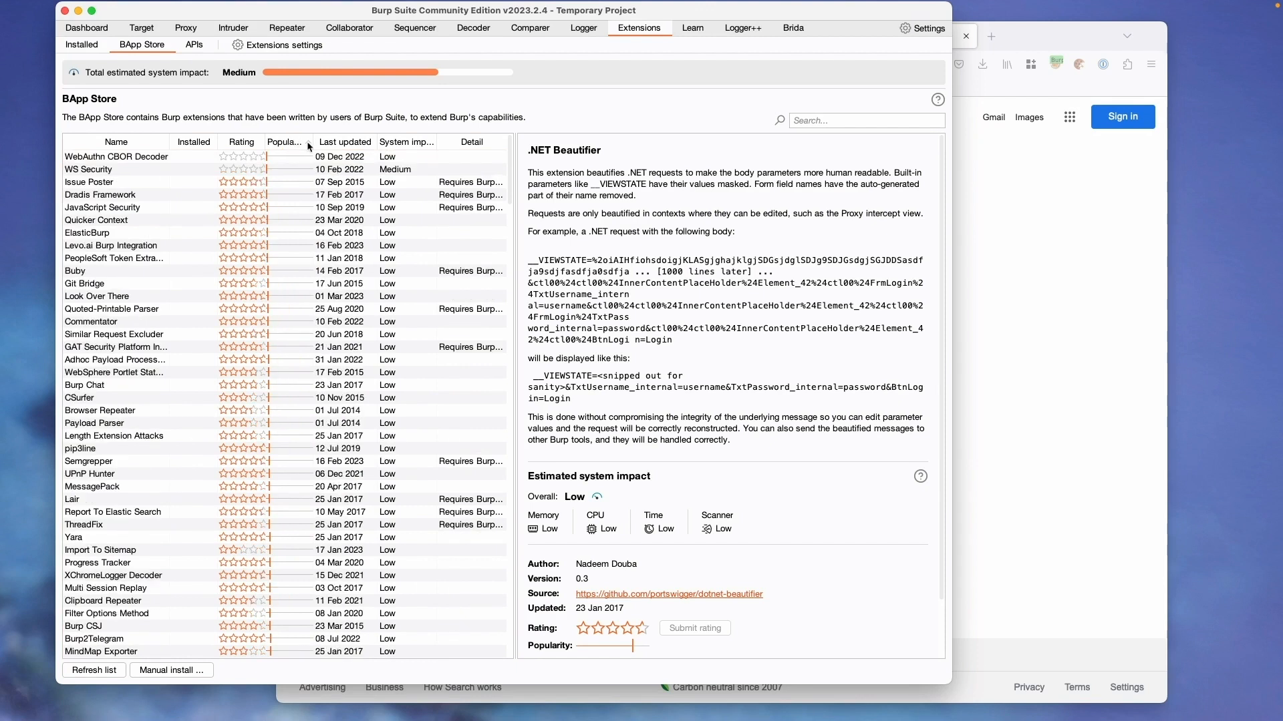
{"action": "left_click", "coordinate": [307, 142]}
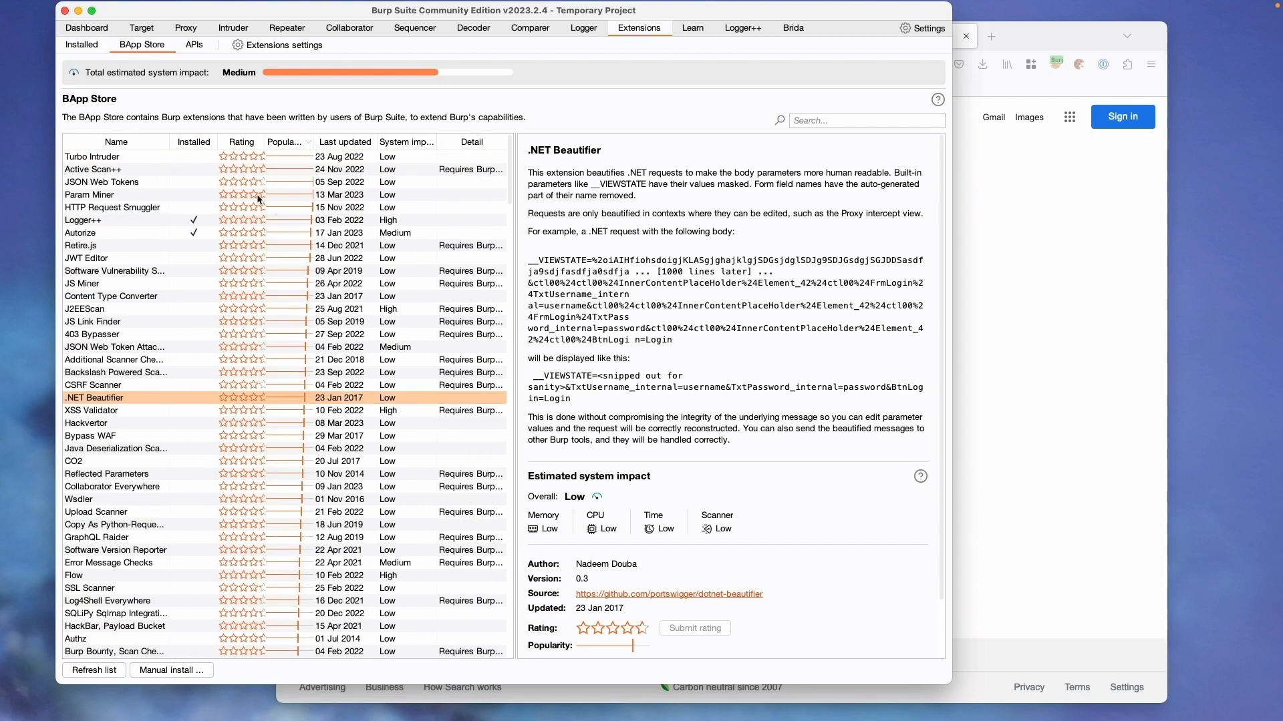
{"action": "left_click", "coordinate": [111, 158]}
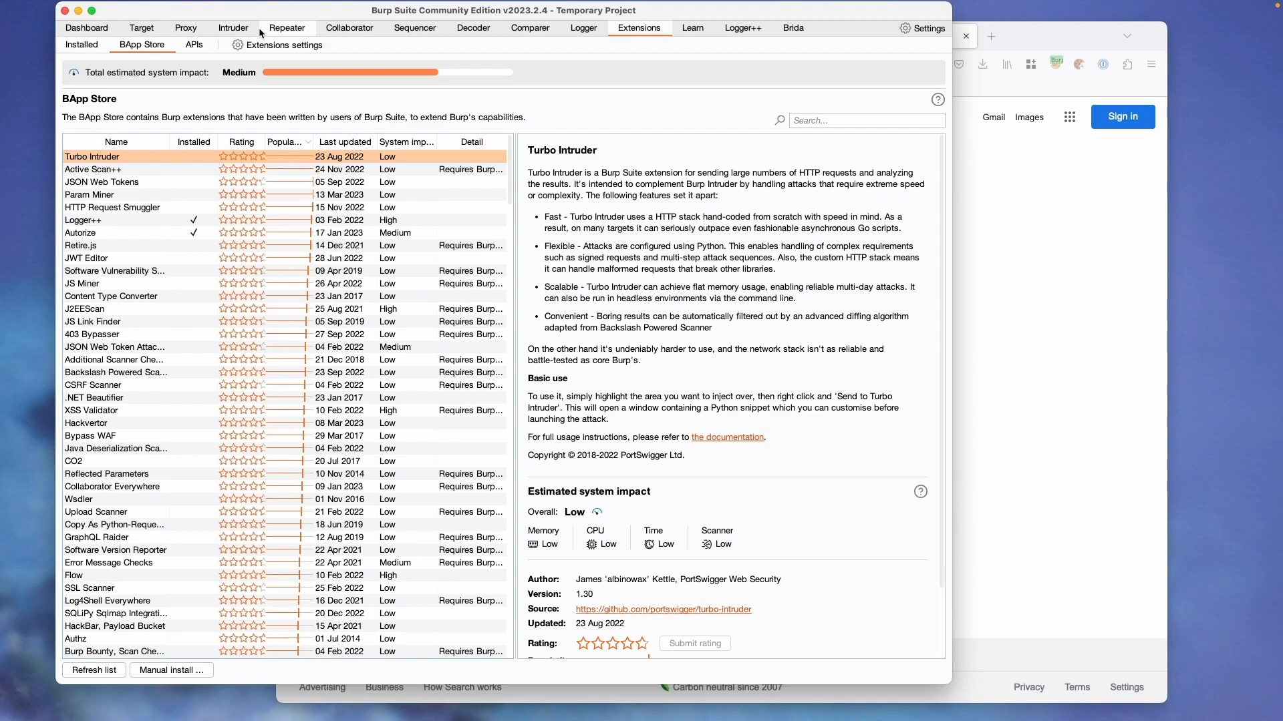
Step: Send POST request 257 to google-analytics from the proxy's HTTP history to Intruder, and open it there
{"action": "left_click", "coordinate": [224, 29]}
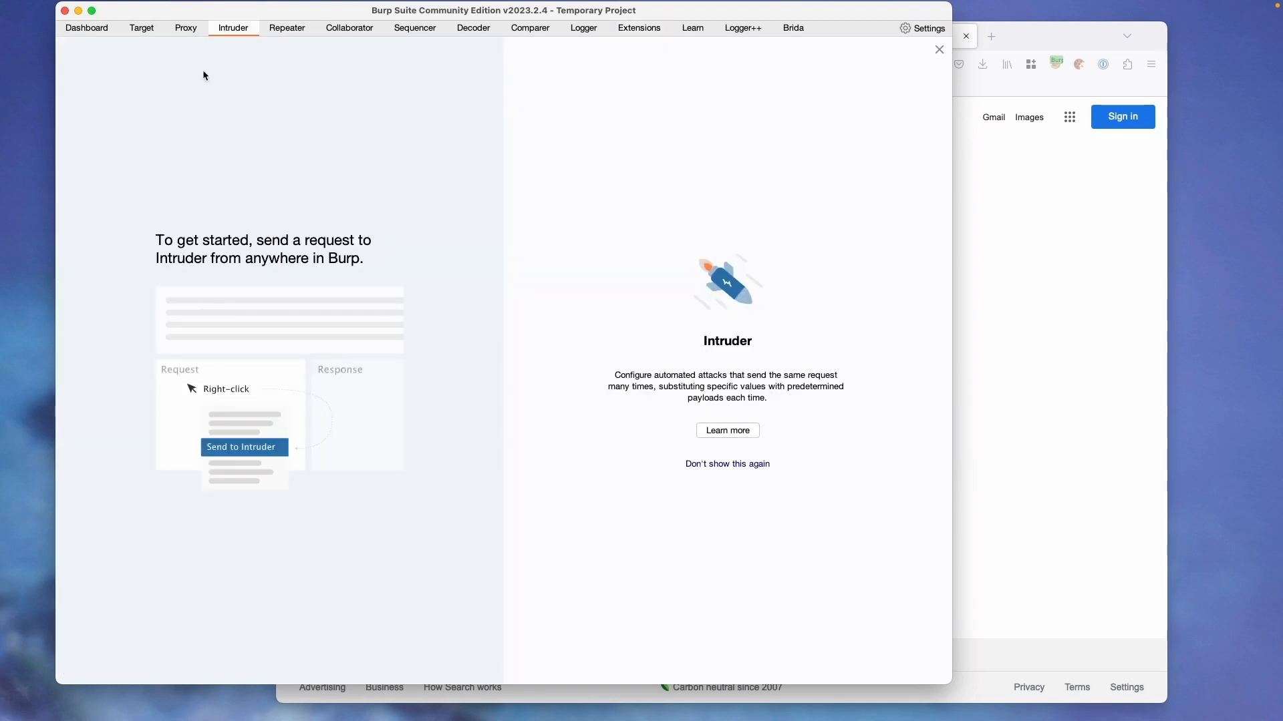
{"action": "left_click", "coordinate": [186, 28]}
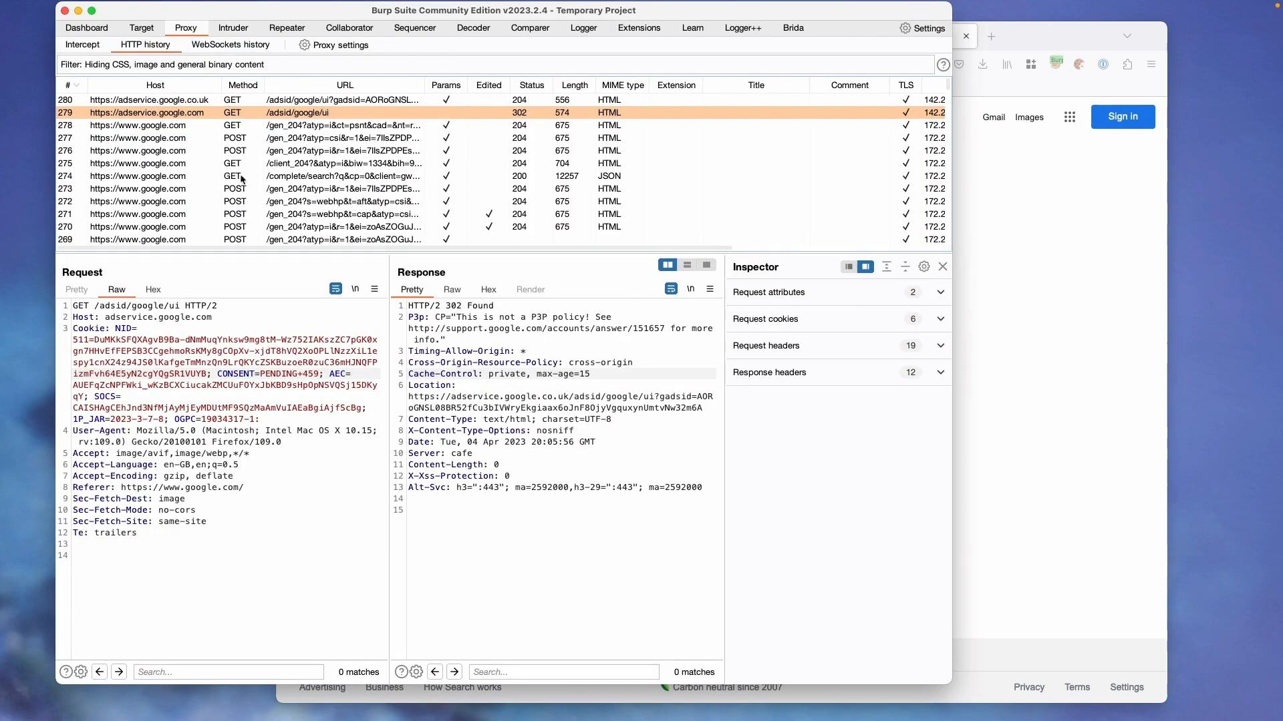
{"action": "scroll", "coordinate": [265, 170], "scroll_direction": "down", "scroll_amount": 5}
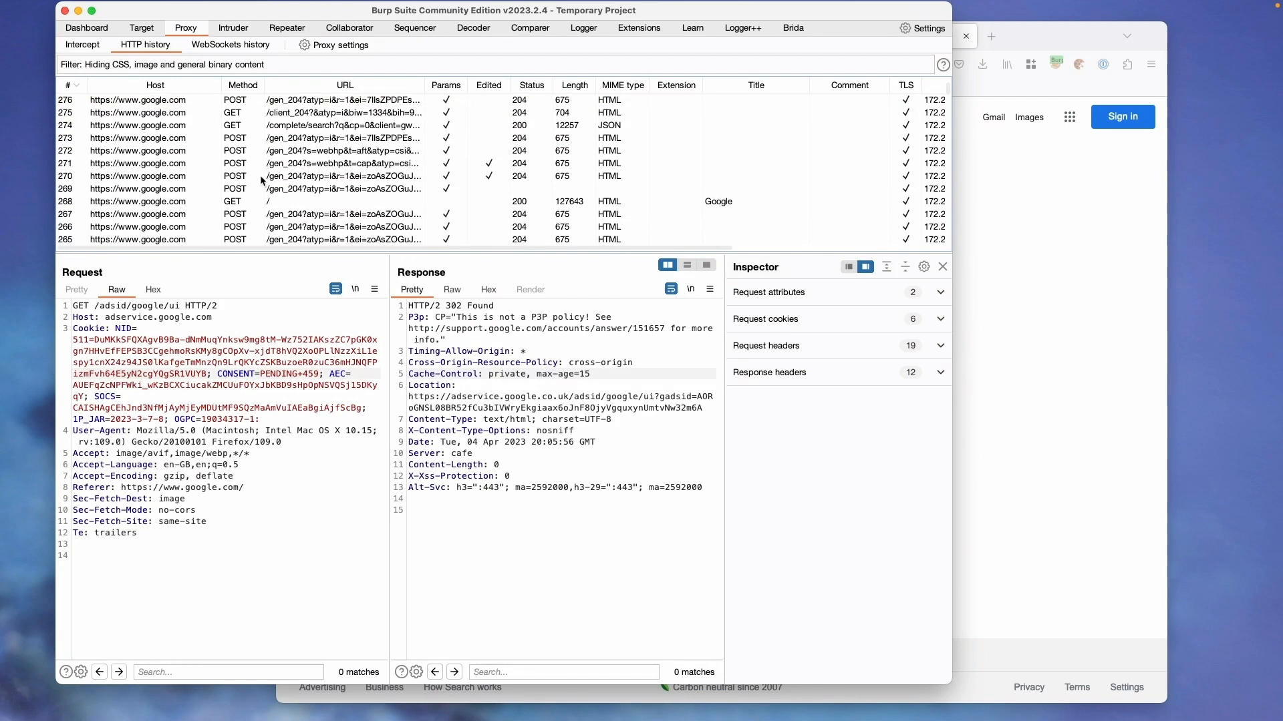
{"action": "scroll", "coordinate": [262, 179], "scroll_direction": "down", "scroll_amount": 3}
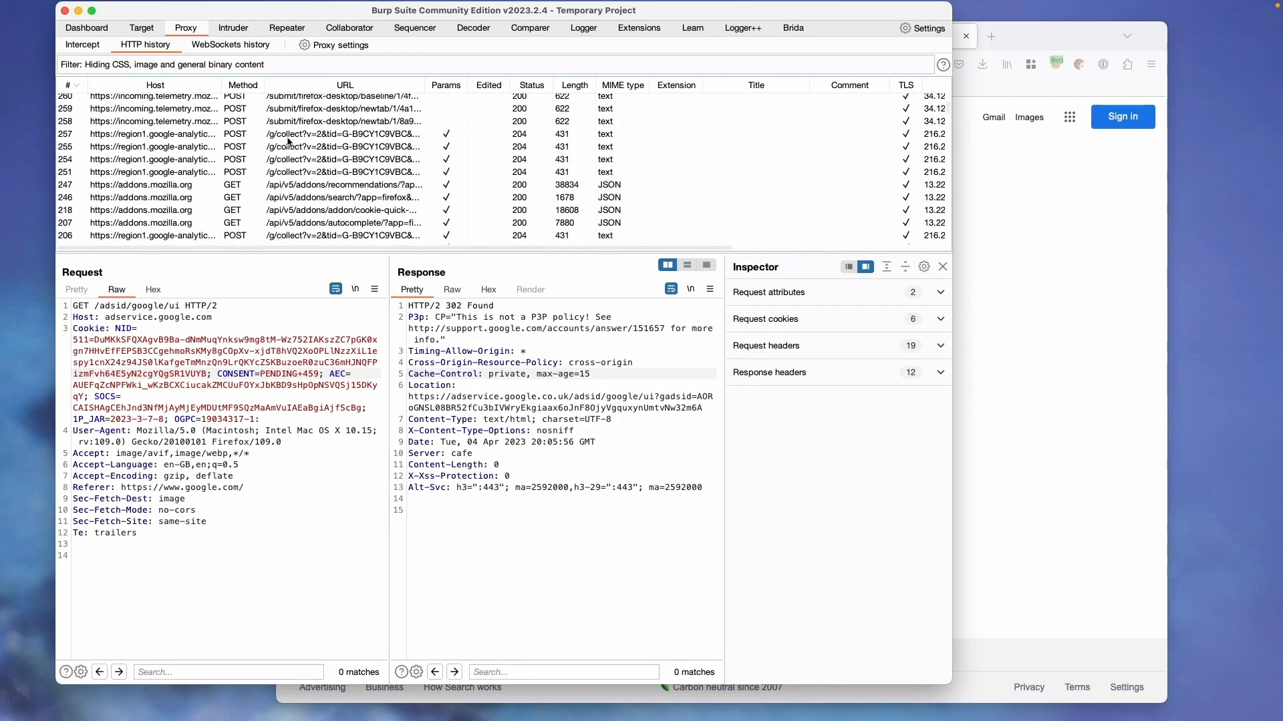
{"action": "left_click", "coordinate": [292, 135]}
{"action": "right_click", "coordinate": [292, 431]}
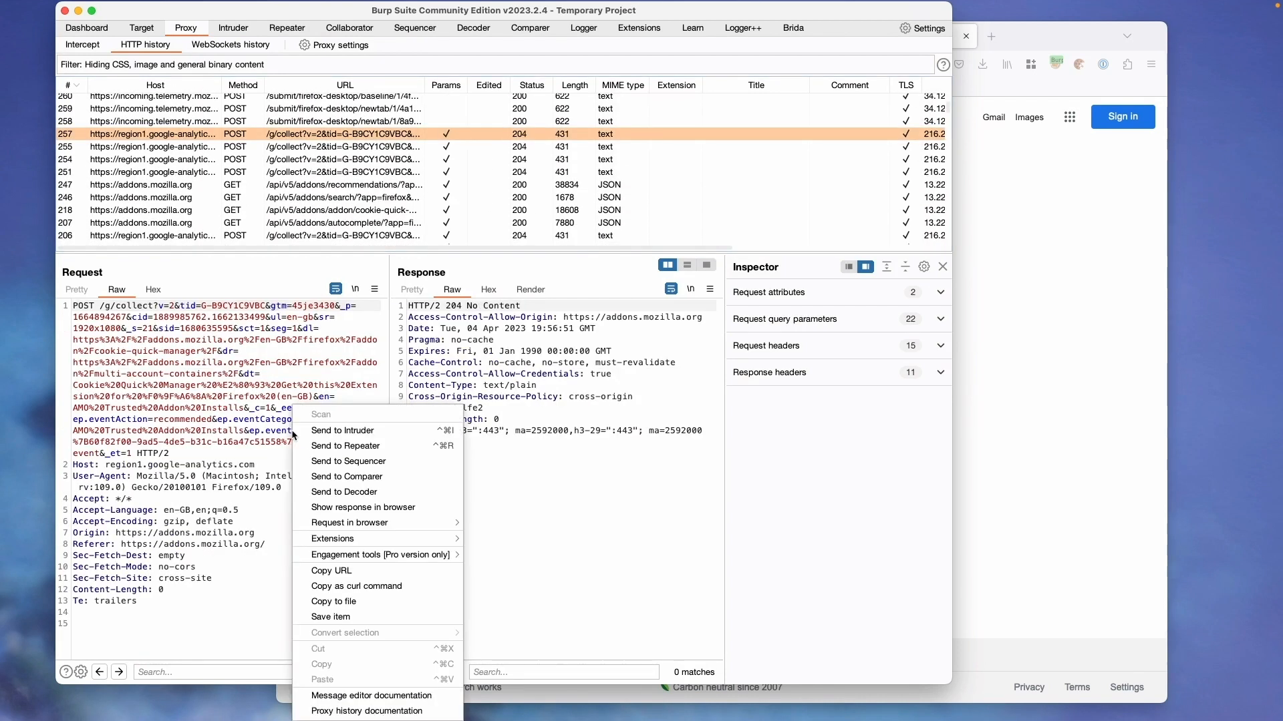
{"action": "left_click", "coordinate": [346, 433]}
{"action": "key", "text": "super+shift+i"}
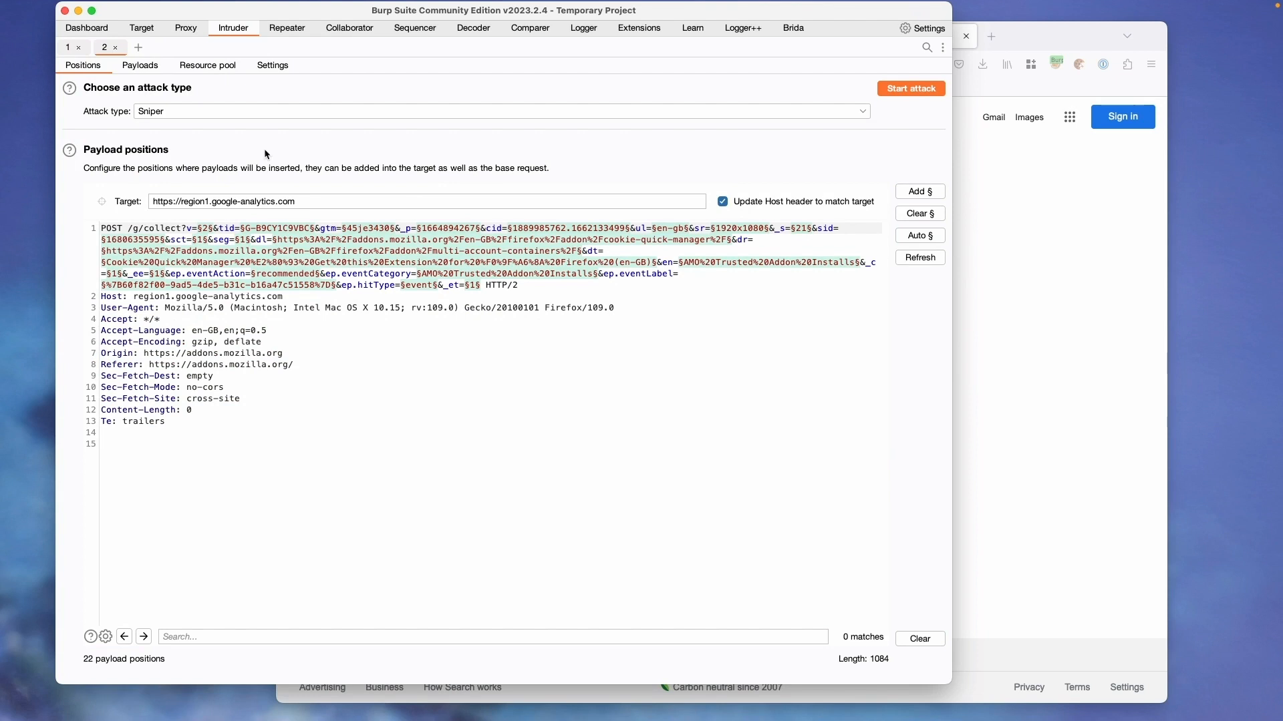
Step: Select the tid value in the Intruder request and clear all automatically marked payload positions
{"action": "left_click_drag", "start_coordinate": [241, 229], "coordinate": [316, 228]}
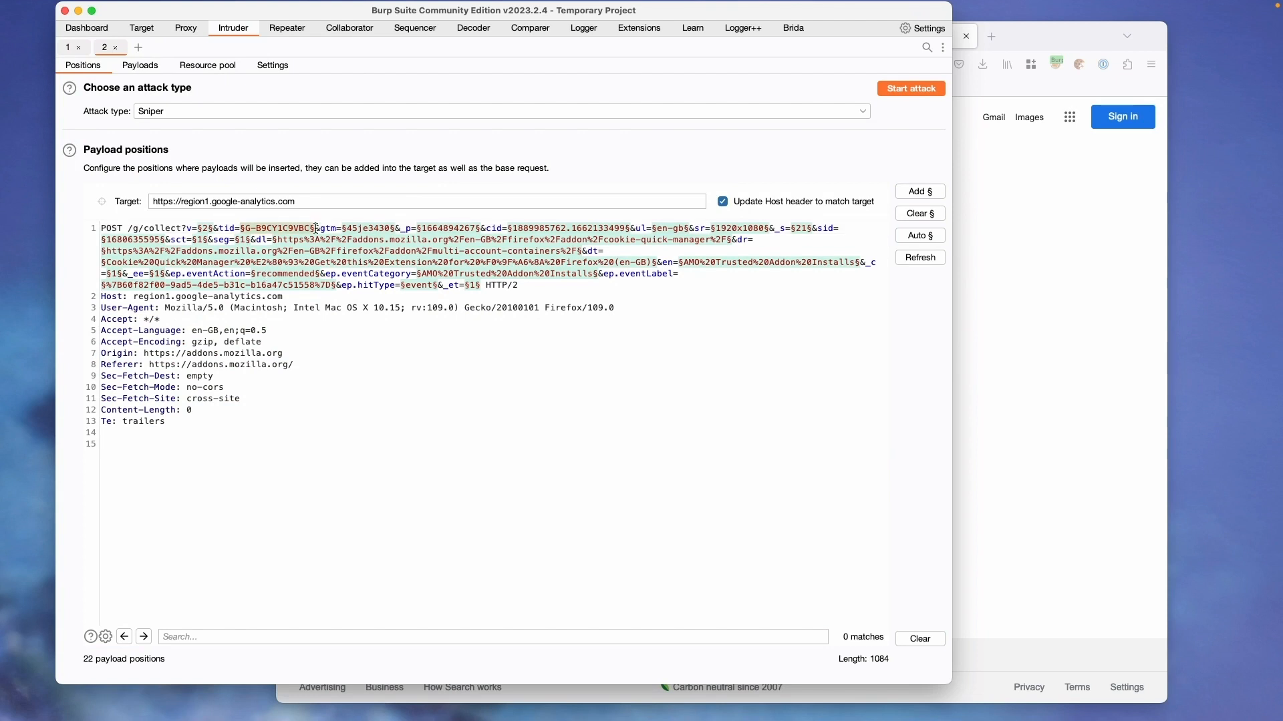
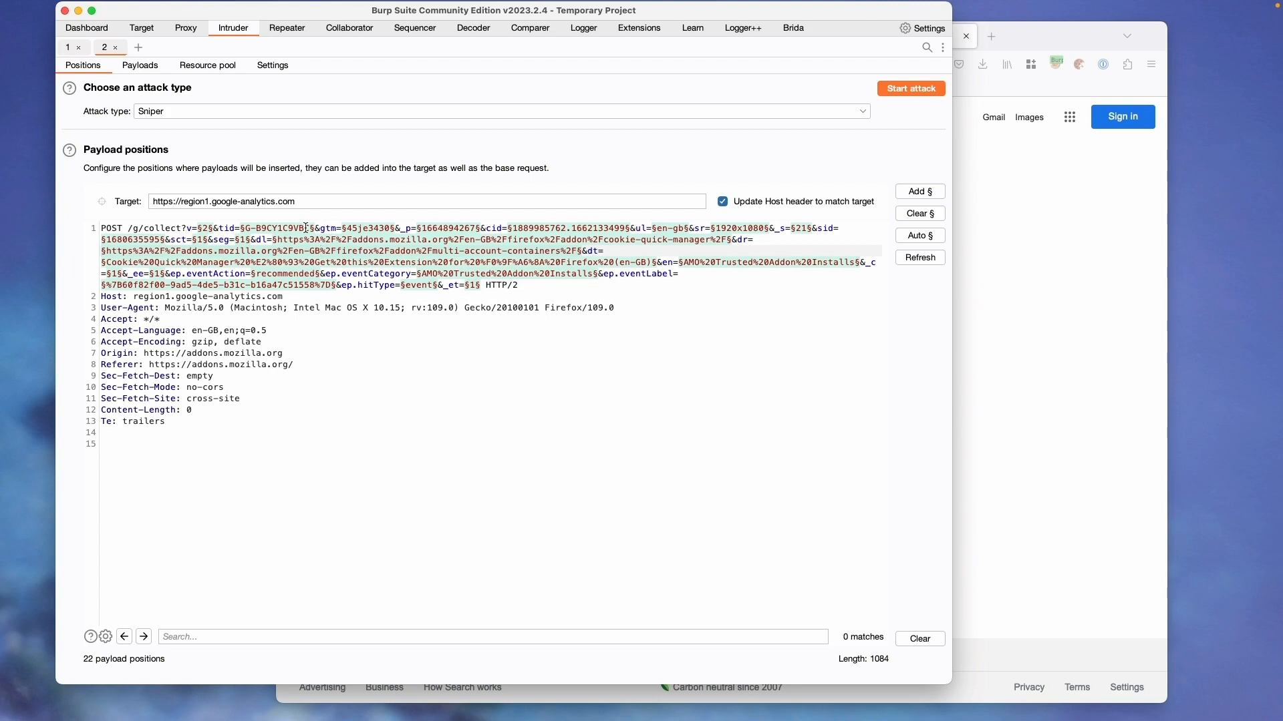
{"action": "left_click", "coordinate": [920, 214]}
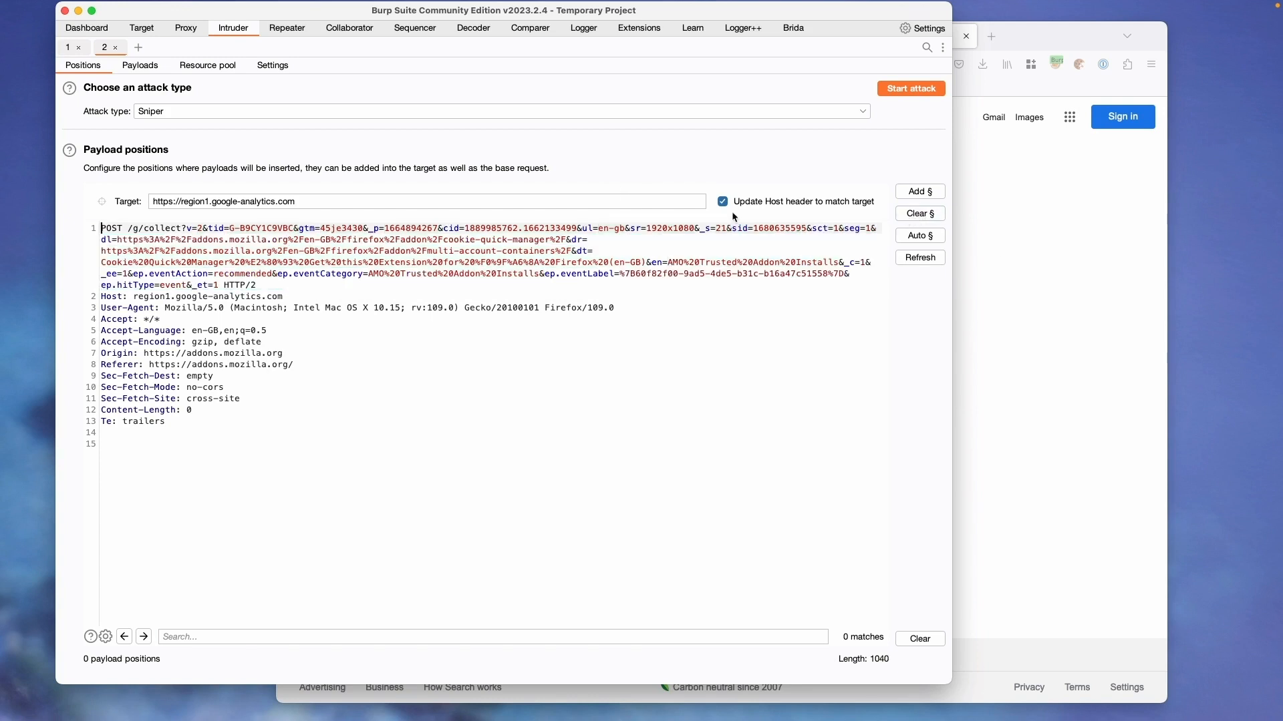
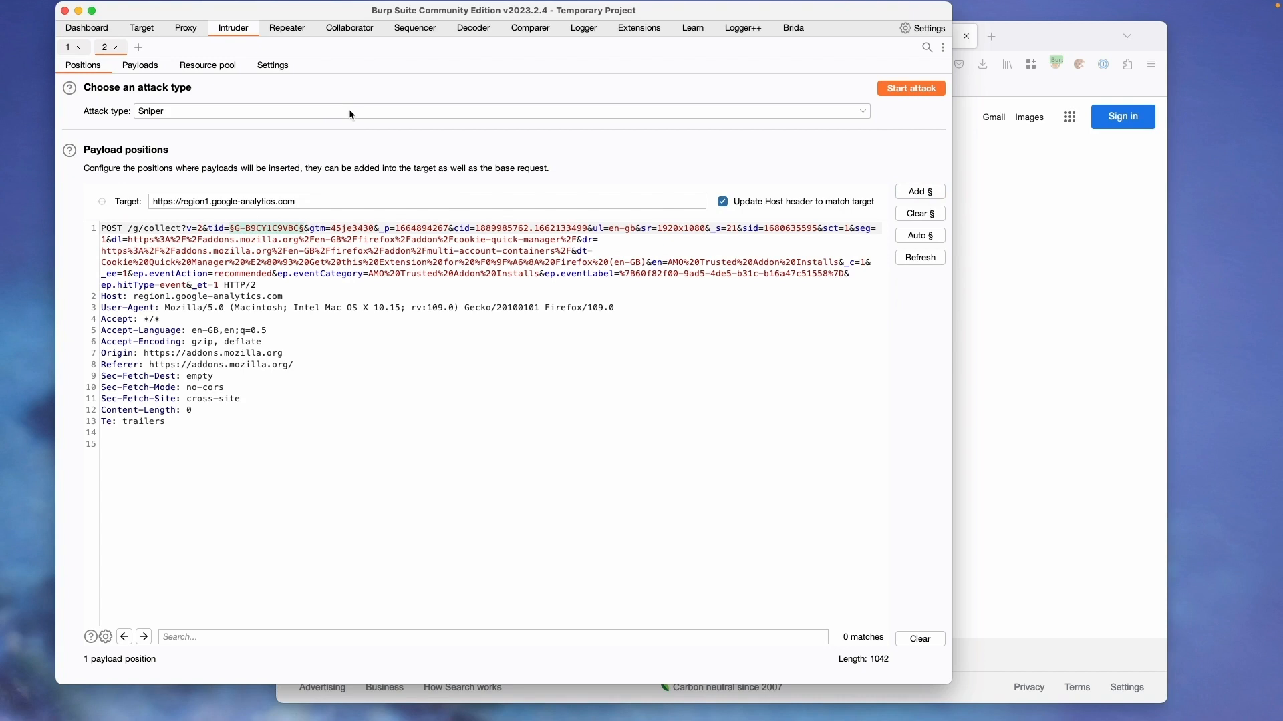
Step: Review the Intruder attack types, choose Sniper, and clear the payload positions marked on the tid and gtm values
{"action": "left_click", "coordinate": [349, 110]}
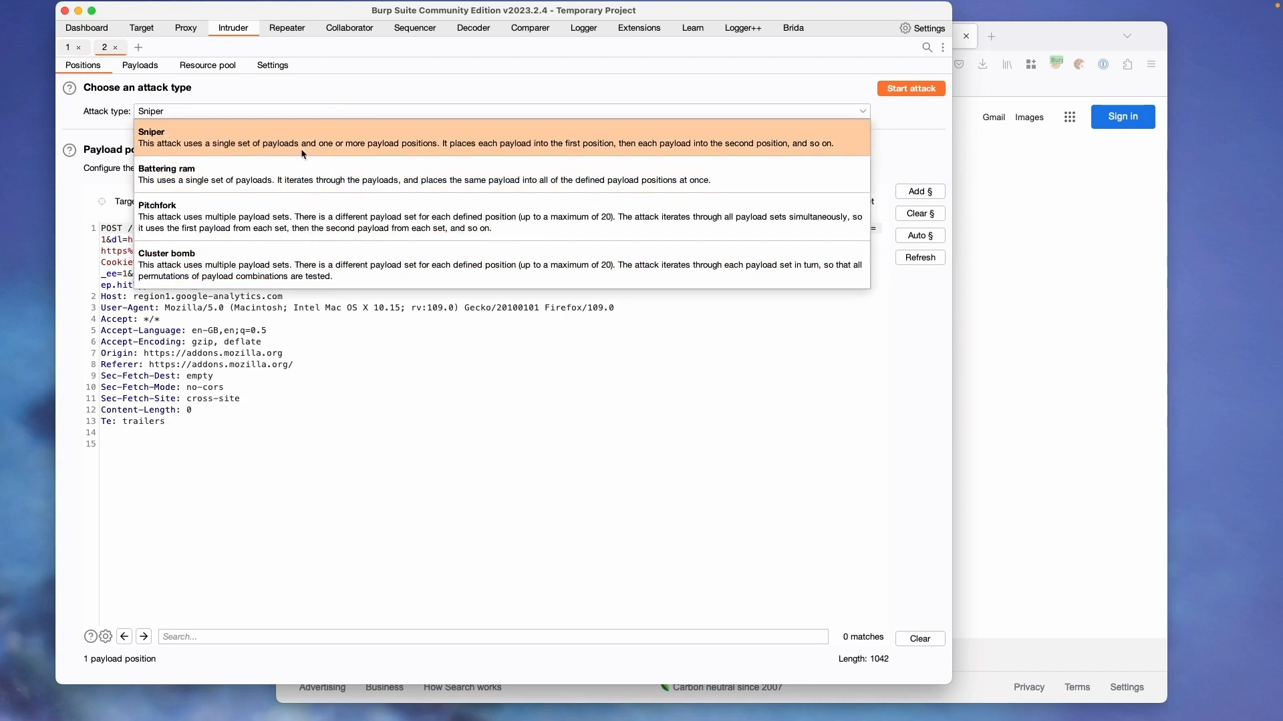
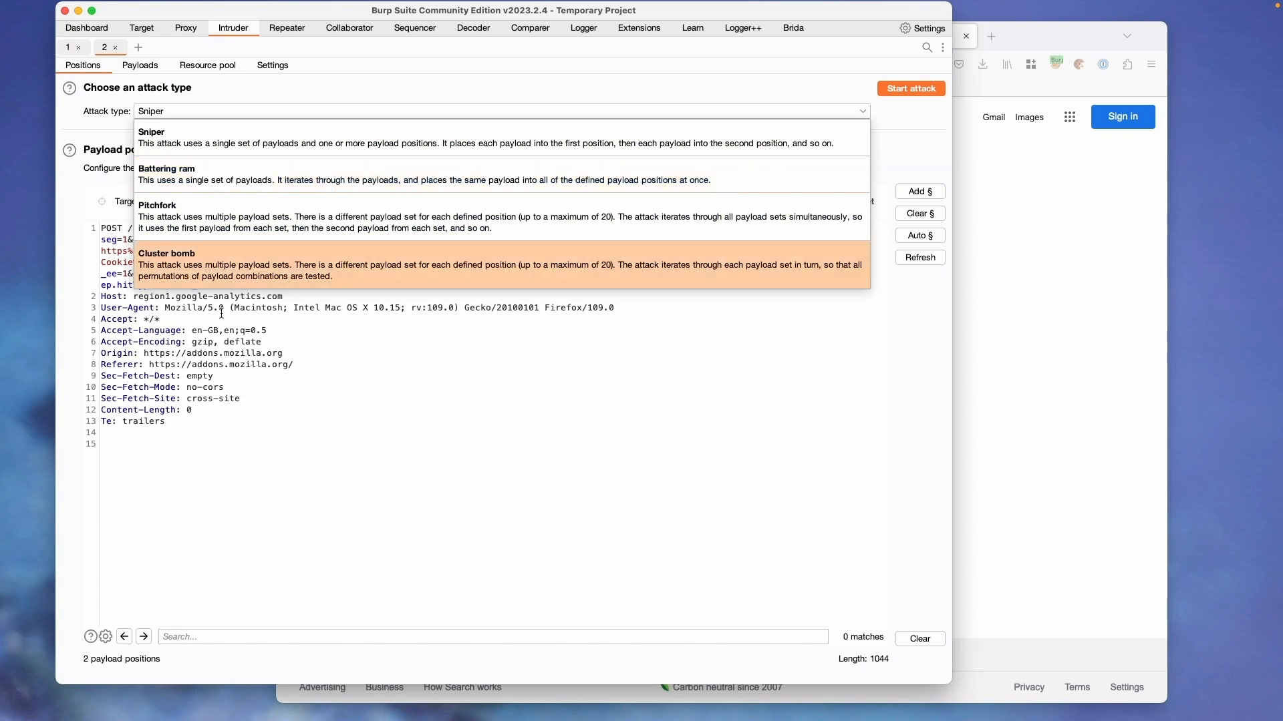
{"action": "left_click", "coordinate": [198, 353]}
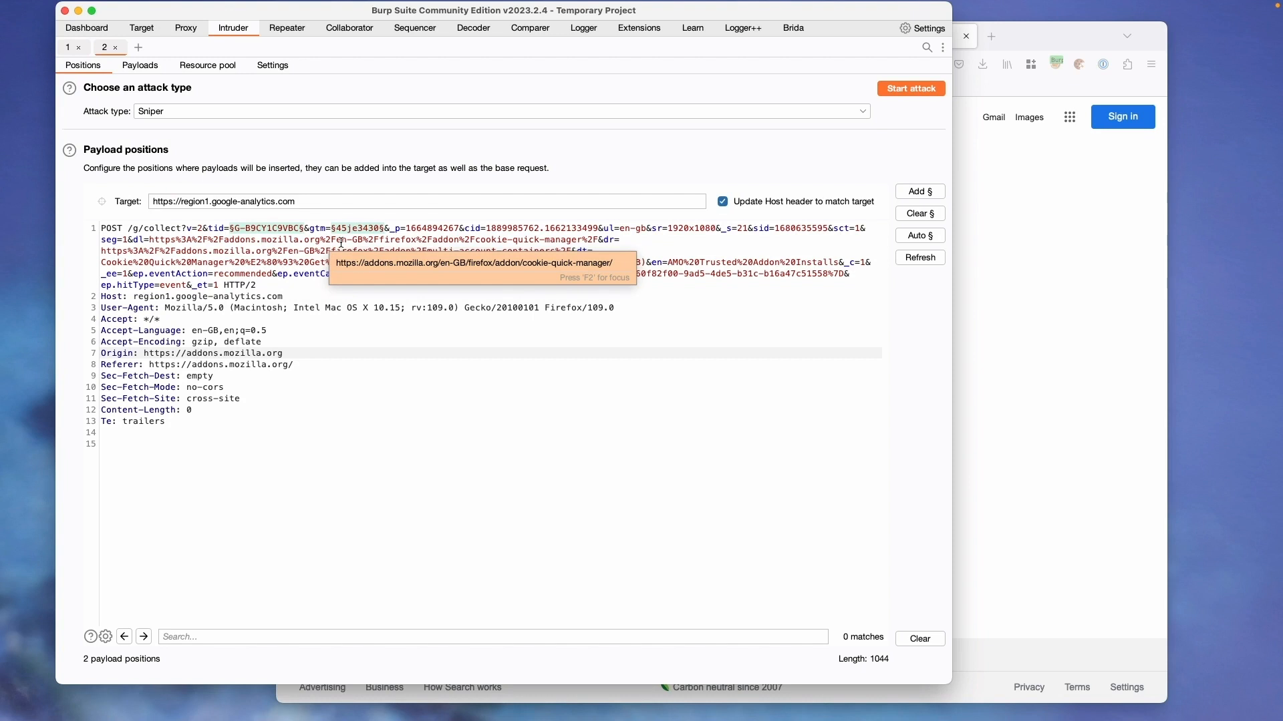
{"action": "left_click", "coordinate": [240, 112]}
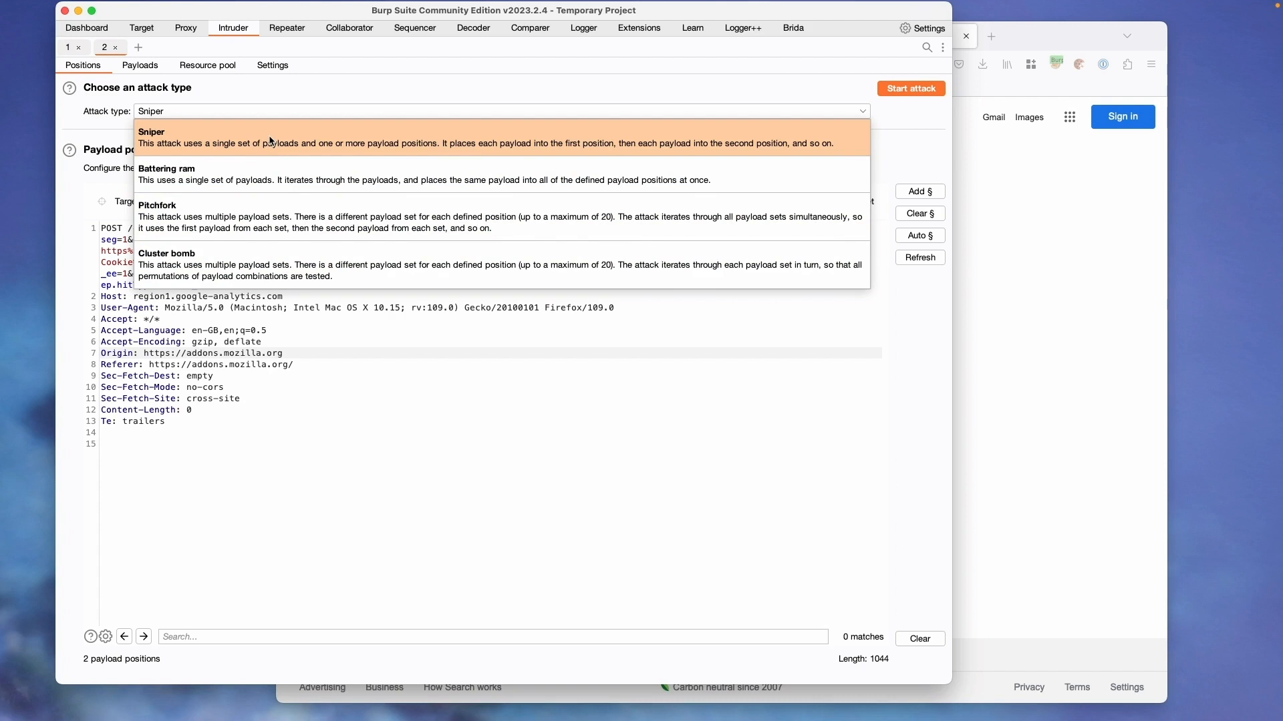
{"action": "left_click", "coordinate": [231, 138]}
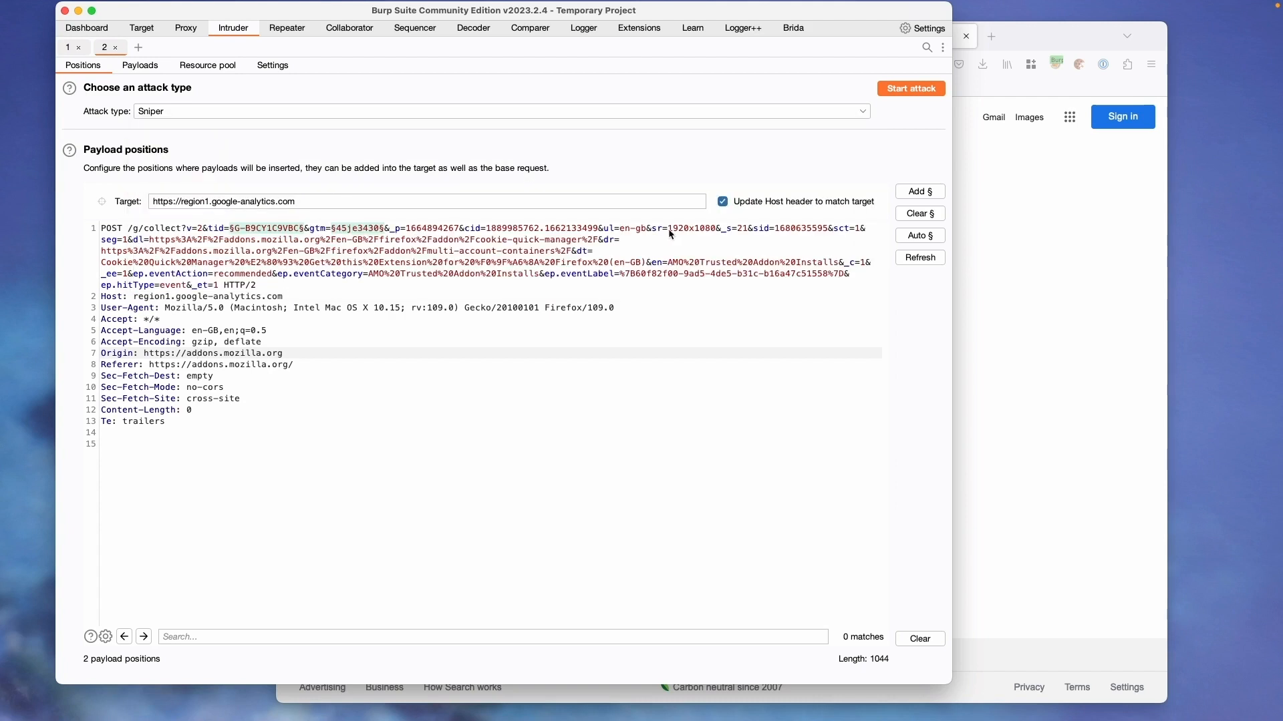
{"action": "left_click", "coordinate": [920, 213]}
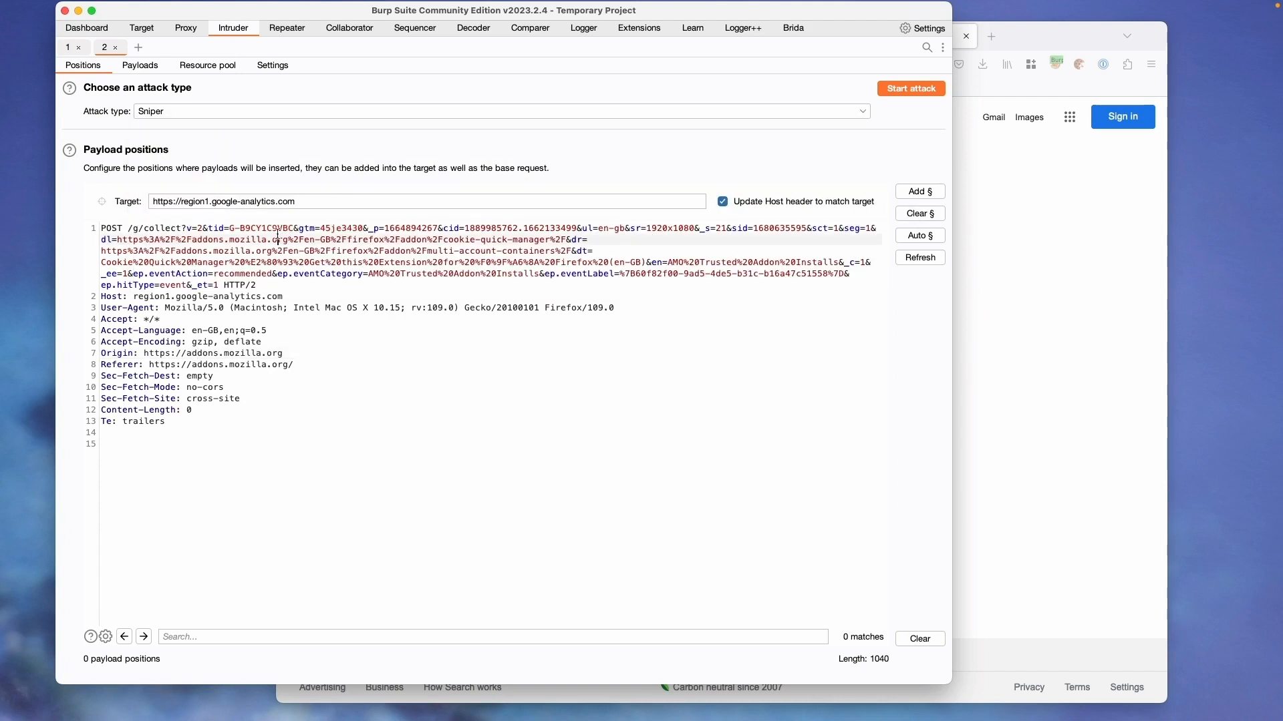
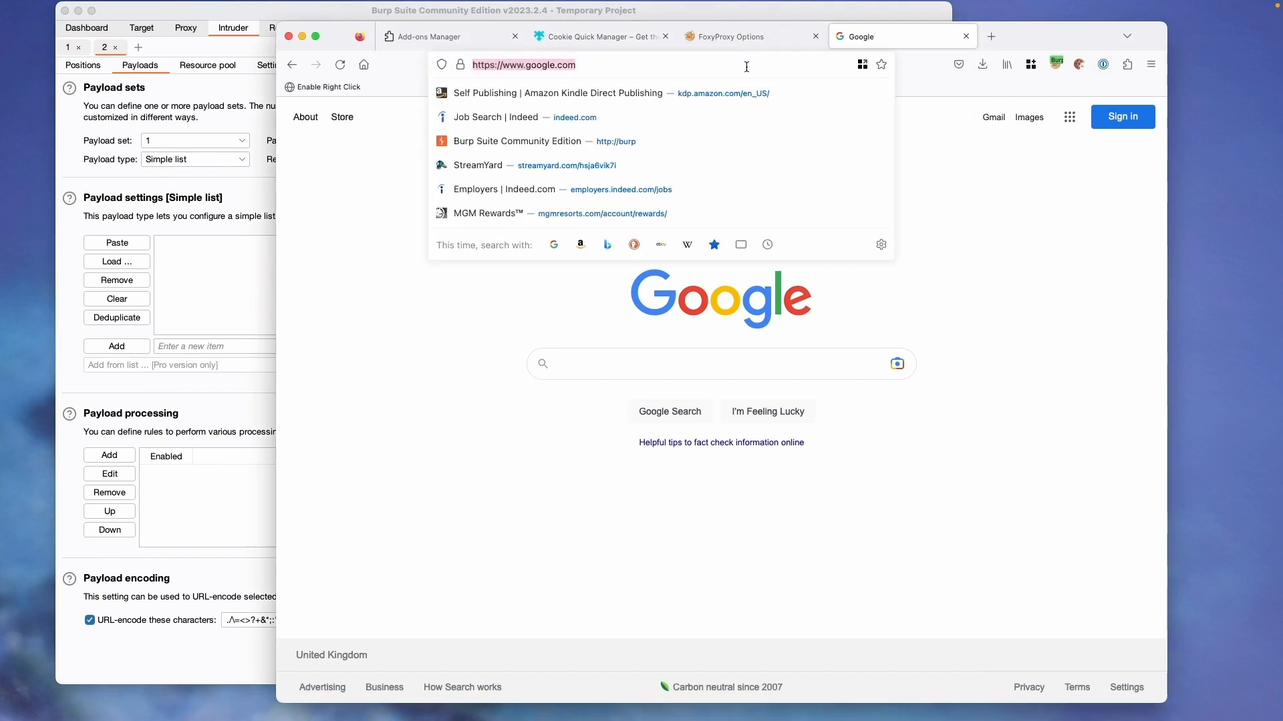
Step: Search the web in Firefox for "payloadallthethings"
{"action": "type", "text": "payloadallth"}
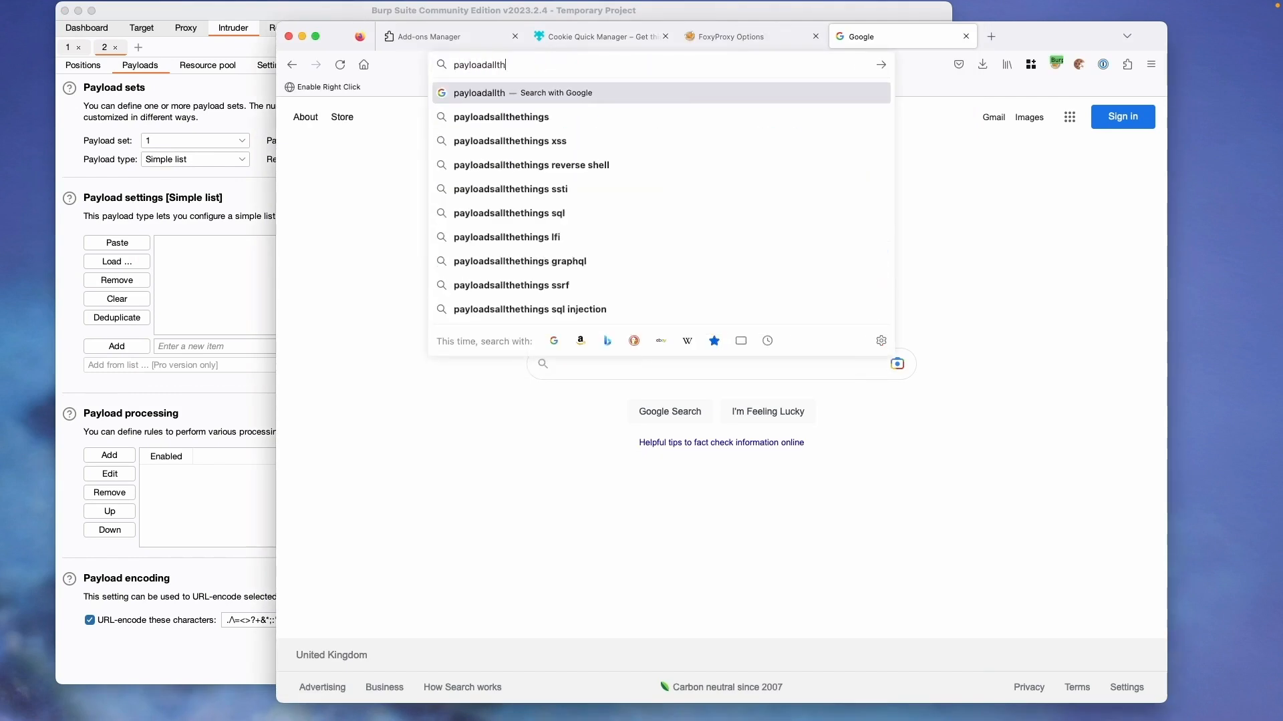
{"action": "type", "text": "ethings"}
{"action": "key", "text": "Return"}
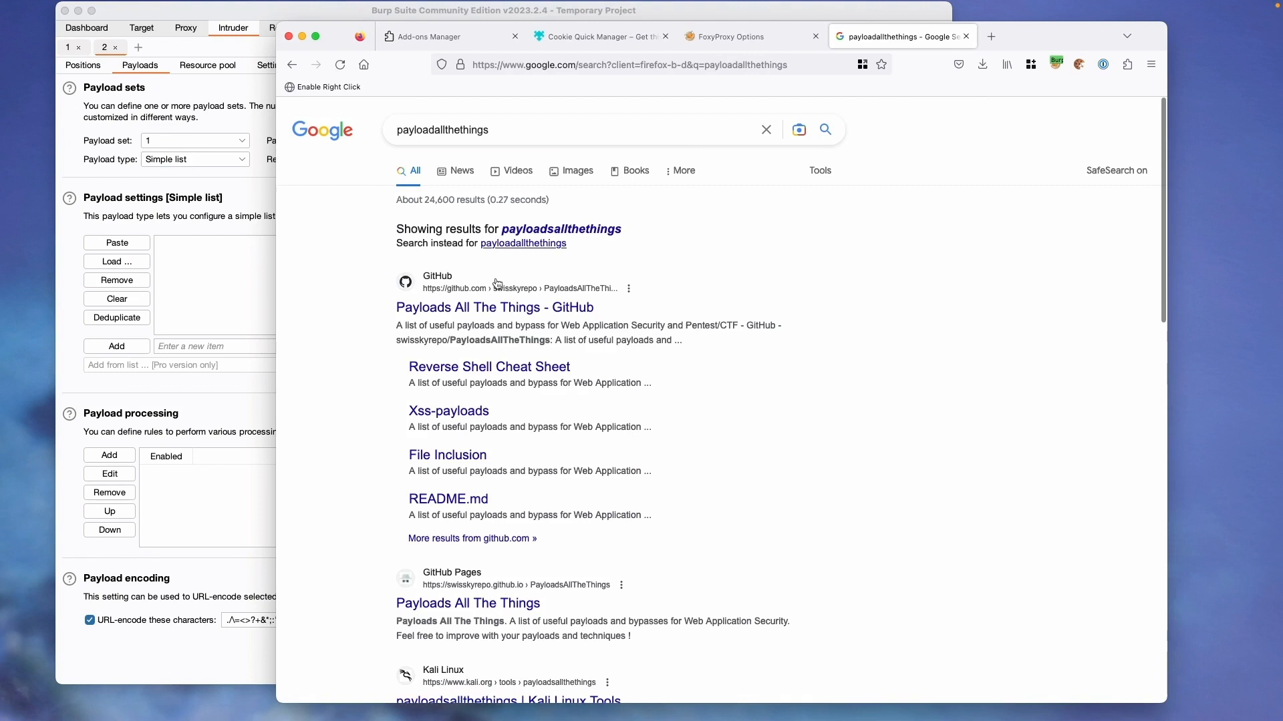
Step: Open the PayloadsAllTheThings GitHub repository from the search results and go to its SQL Injection folder
{"action": "left_click", "coordinate": [494, 307]}
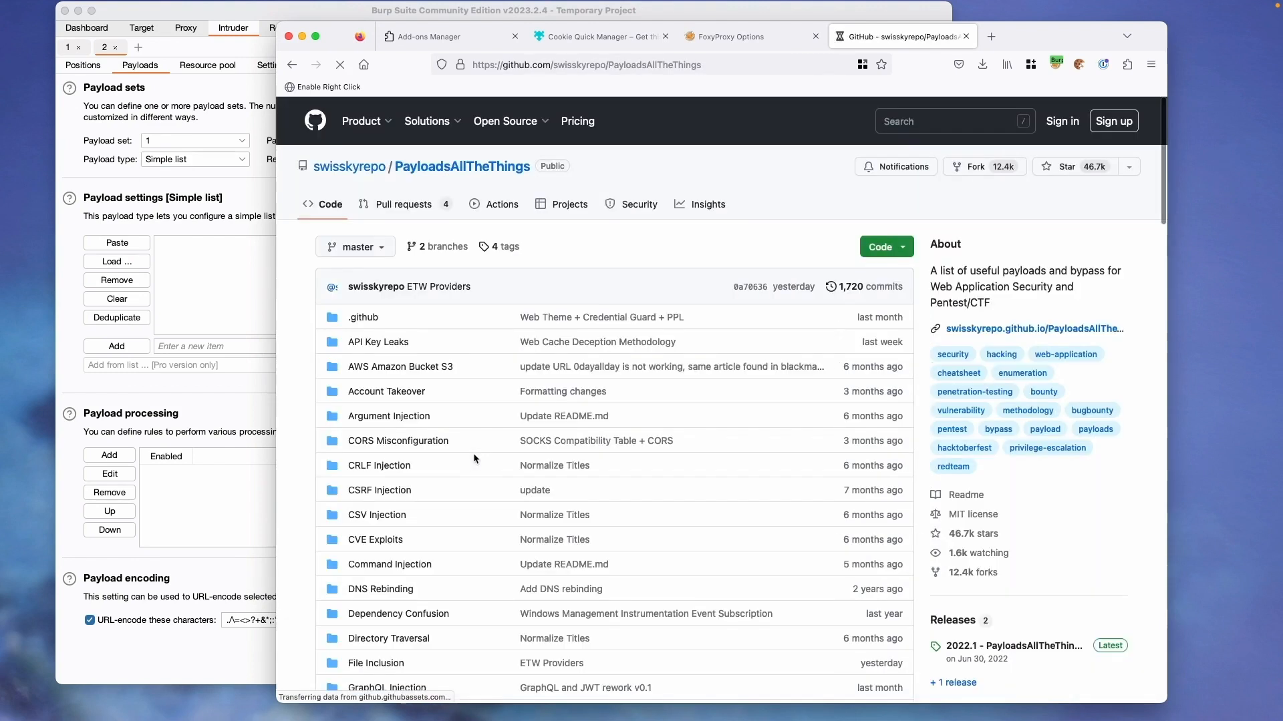
{"action": "scroll", "coordinate": [410, 555], "scroll_direction": "down", "scroll_amount": 2}
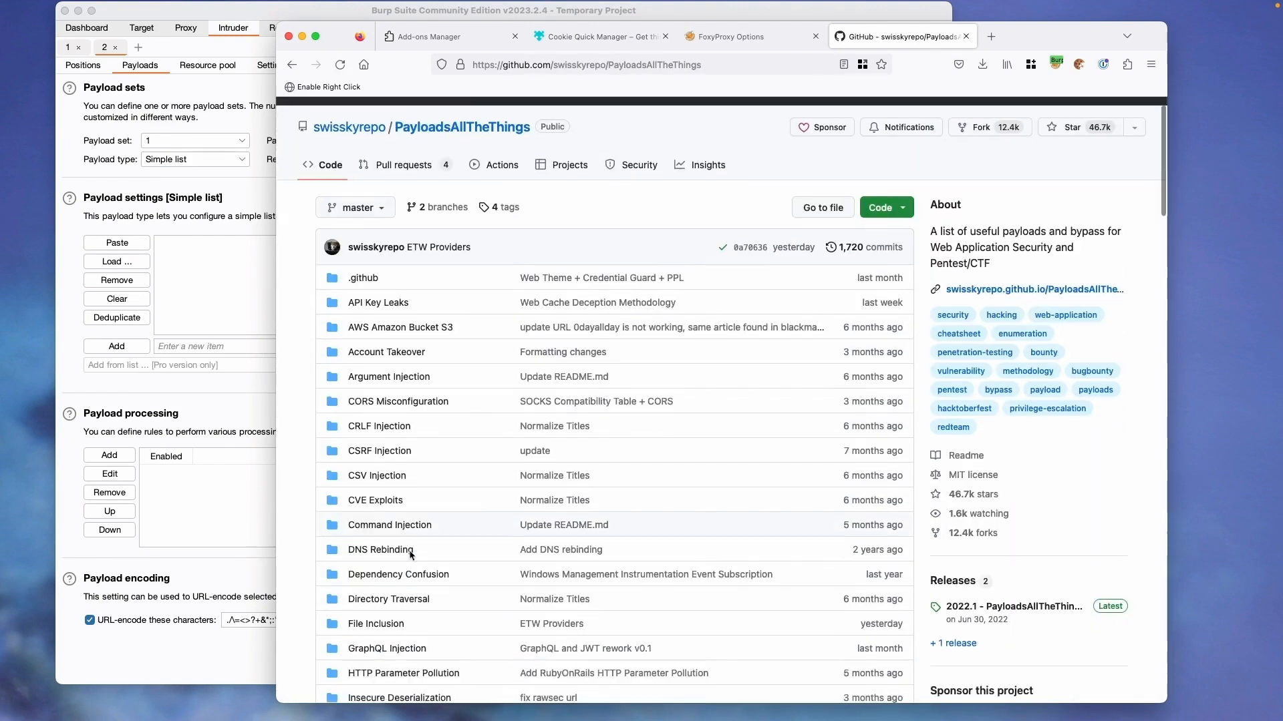
{"action": "scroll", "coordinate": [410, 554], "scroll_direction": "down", "scroll_amount": 10}
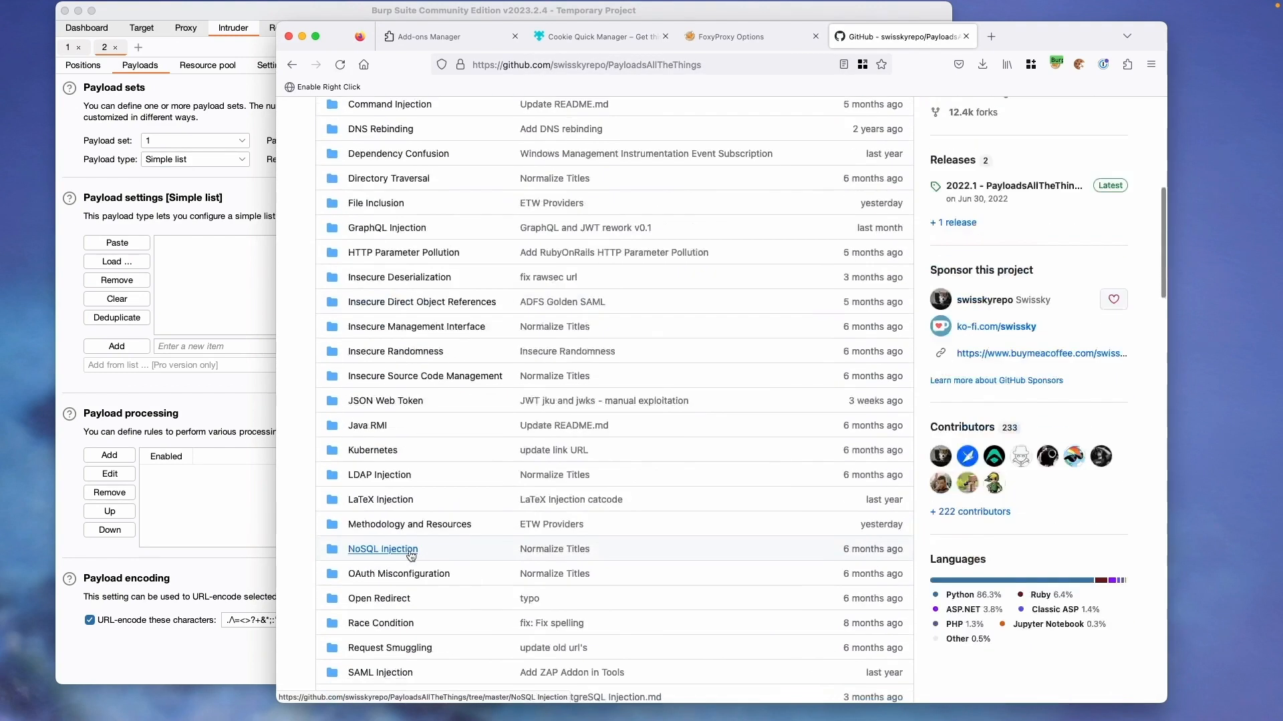
{"action": "scroll", "coordinate": [406, 544], "scroll_direction": "down", "scroll_amount": 4}
{"action": "left_click", "coordinate": [401, 532]}
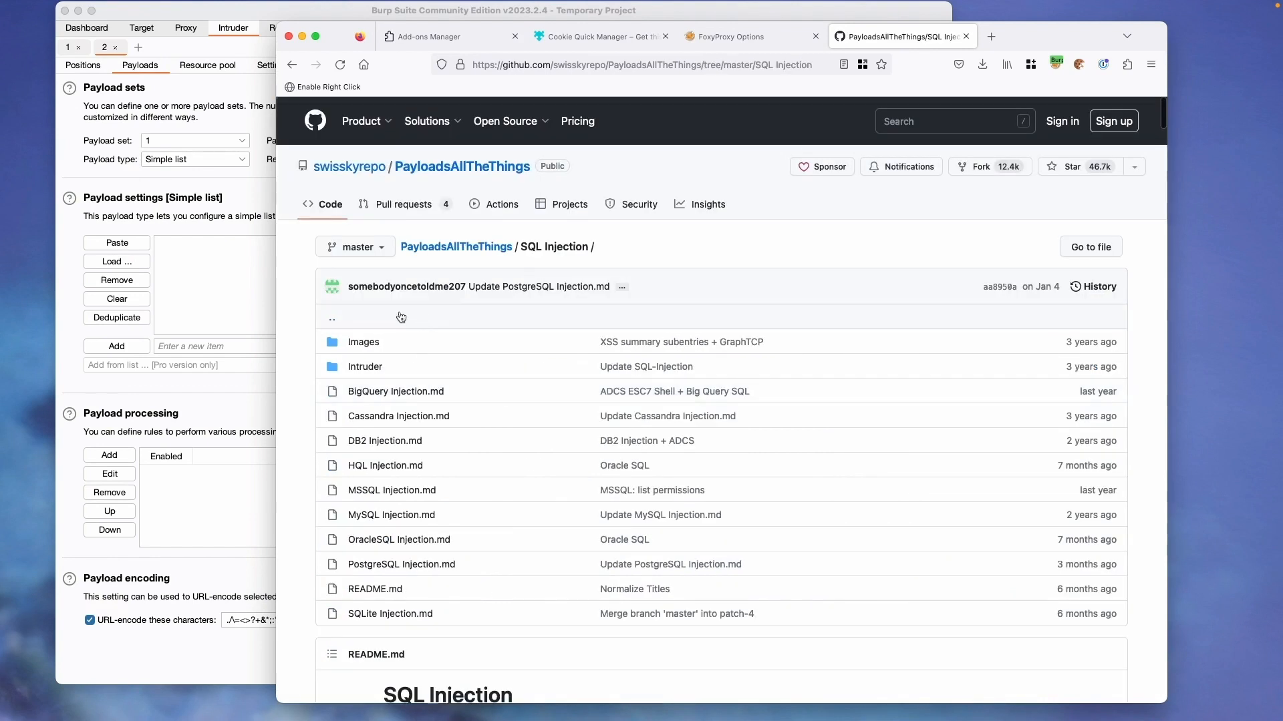
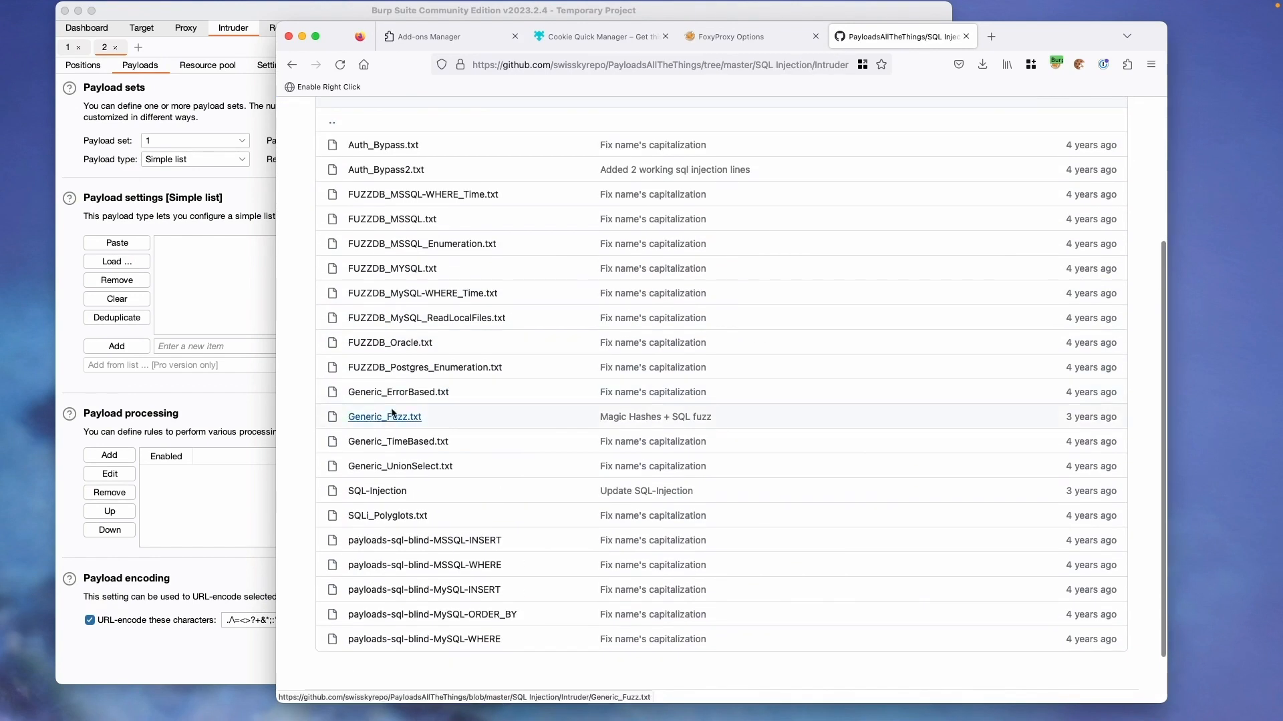
Step: Review the Generic_Fuzz.txt payload list in the SQL Injection Intruder folder and the documentation on the repository's main page
{"action": "left_click", "coordinate": [392, 416]}
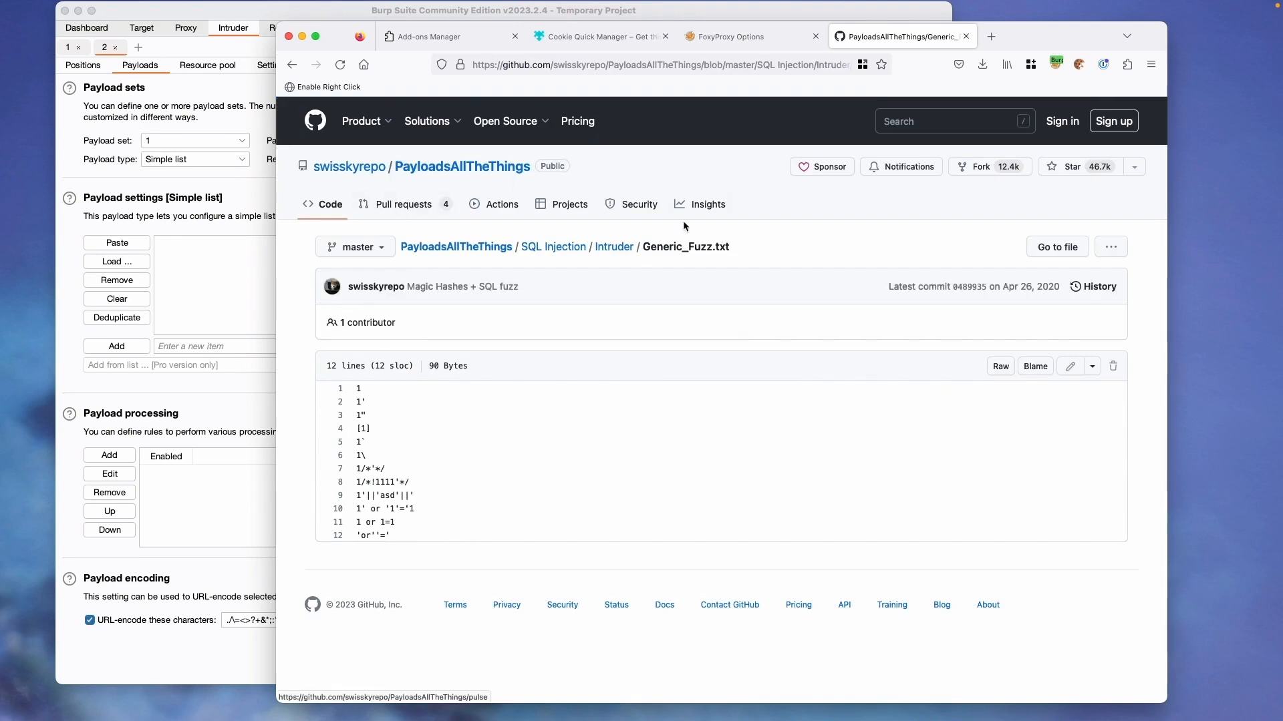
{"action": "left_click", "coordinate": [614, 247]}
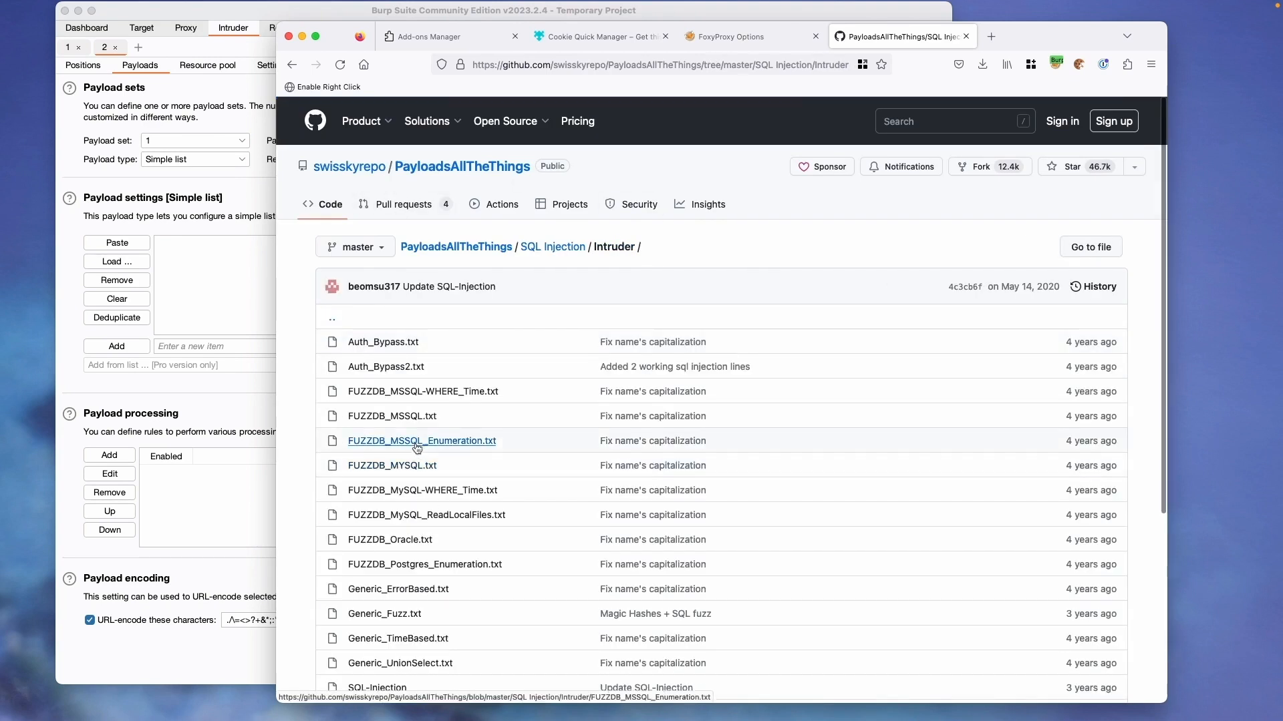
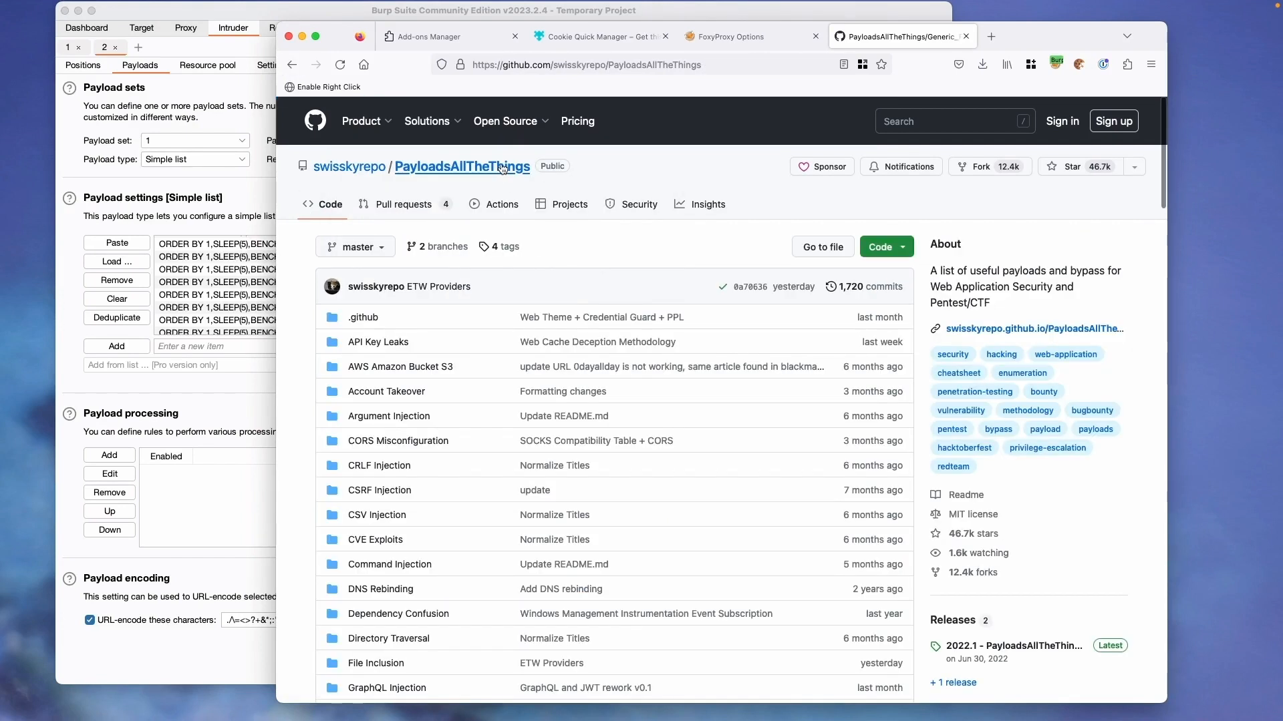
{"action": "scroll", "coordinate": [525, 580], "scroll_direction": "down", "scroll_amount": 1}
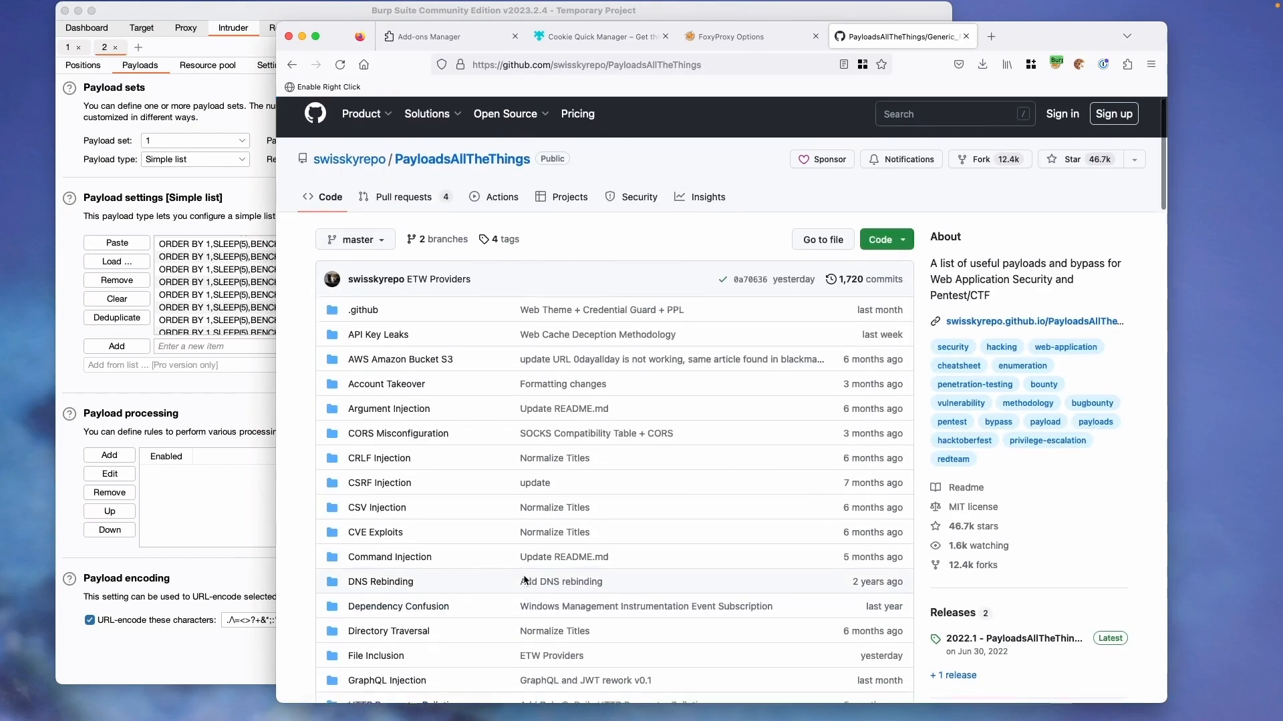
{"action": "scroll", "coordinate": [525, 580], "scroll_direction": "down", "scroll_amount": 20}
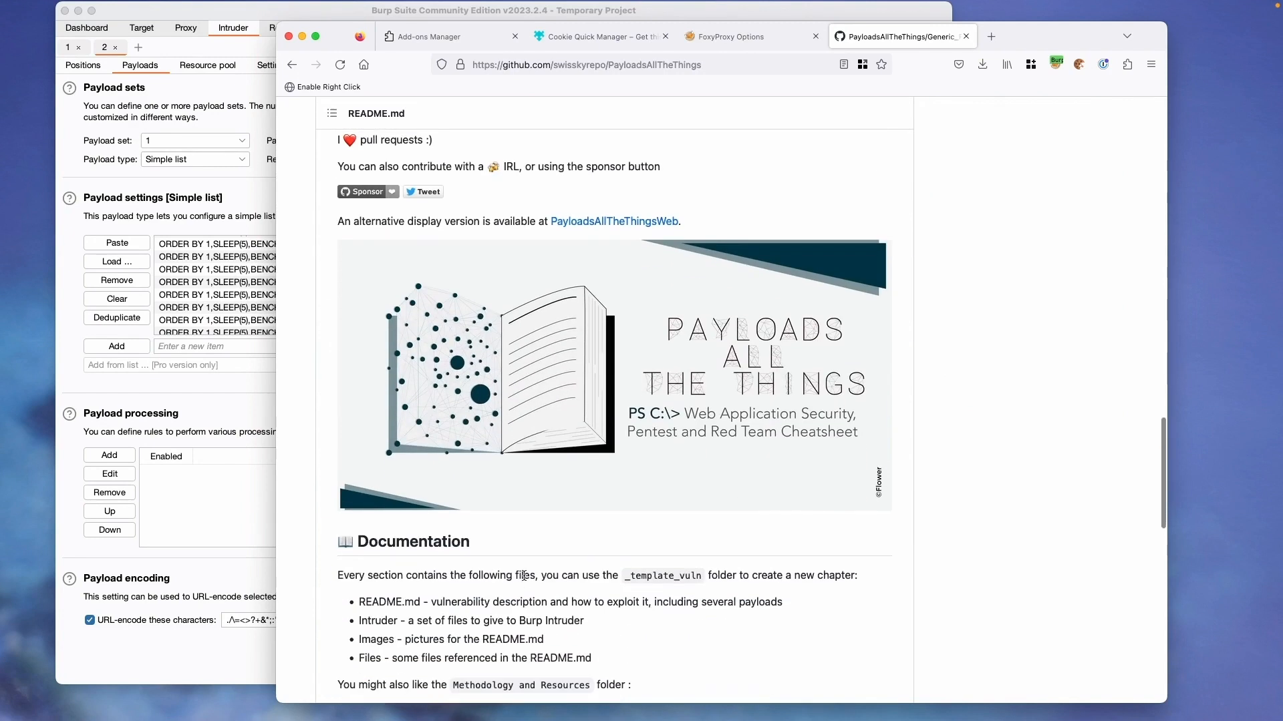
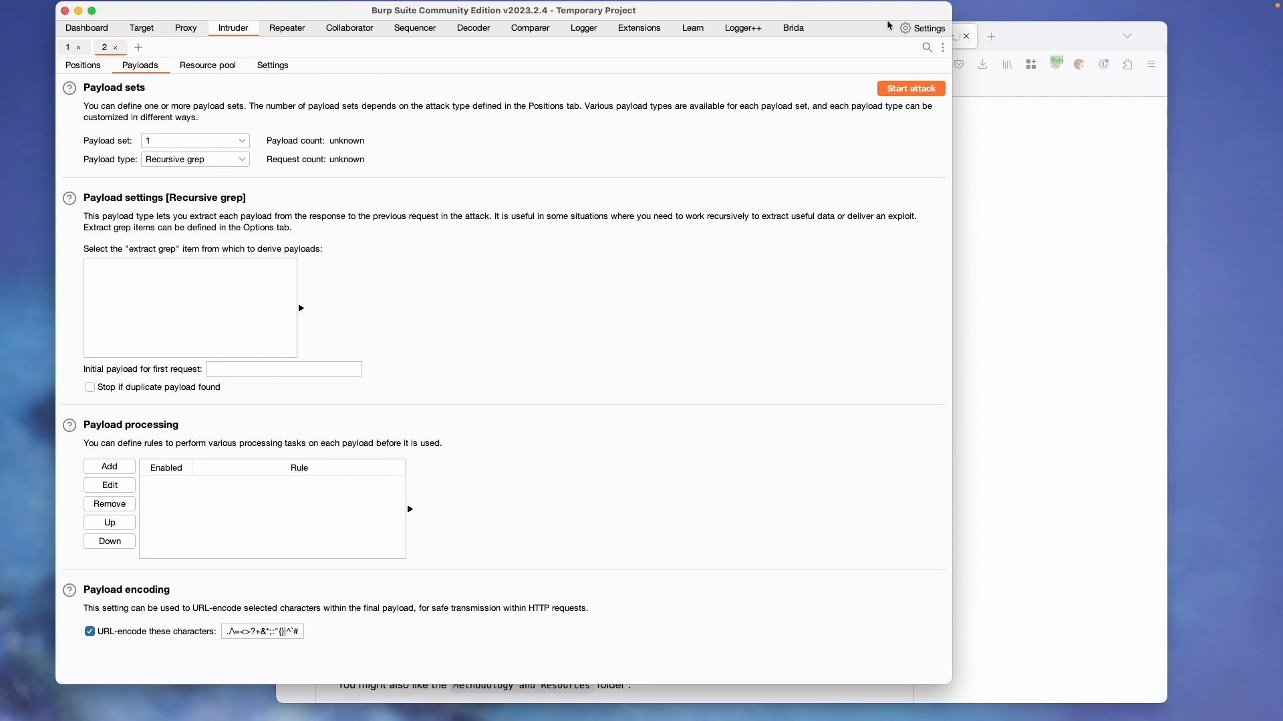
Step: Switch to Burp Suite and review the Proxy settings, including the interception rules and the match and replace rules
{"action": "left_click", "coordinate": [910, 30]}
{"action": "left_click", "coordinate": [133, 172]}
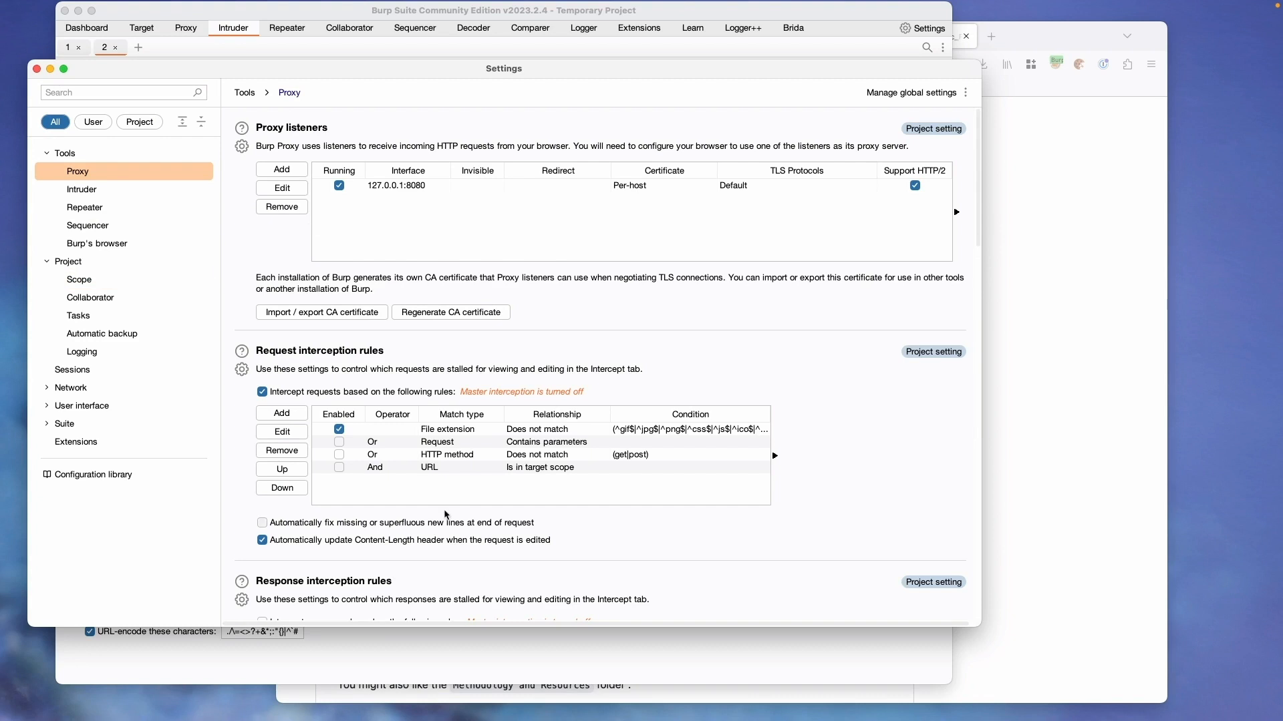
{"action": "scroll", "coordinate": [419, 309], "scroll_direction": "down", "scroll_amount": 5}
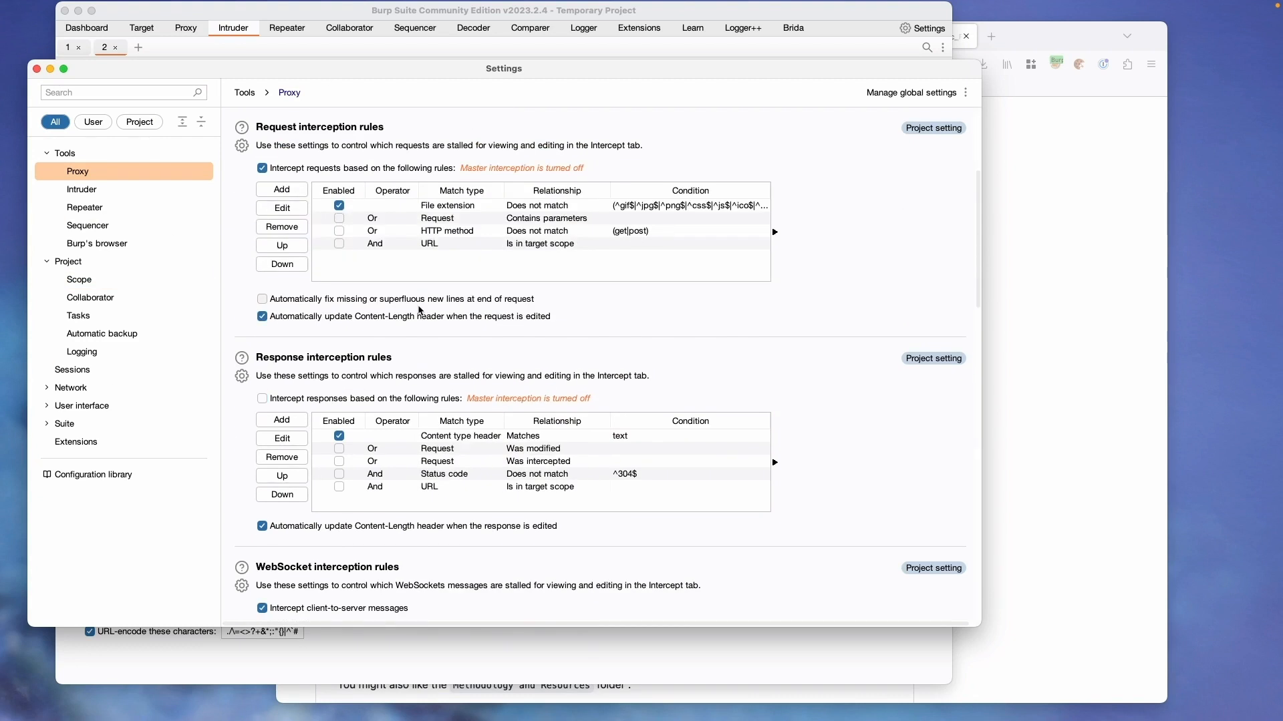
{"action": "scroll", "coordinate": [419, 309], "scroll_direction": "down", "scroll_amount": 15}
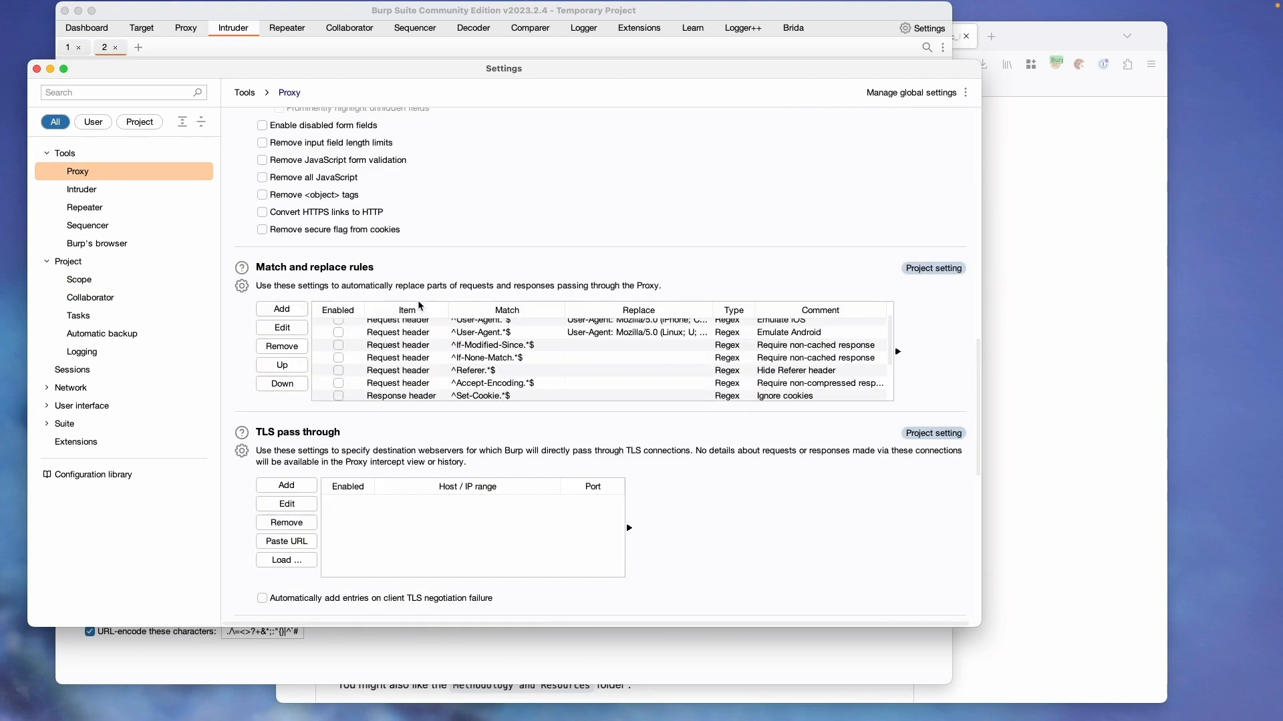
{"action": "scroll", "coordinate": [418, 302], "scroll_direction": "down", "scroll_amount": 1}
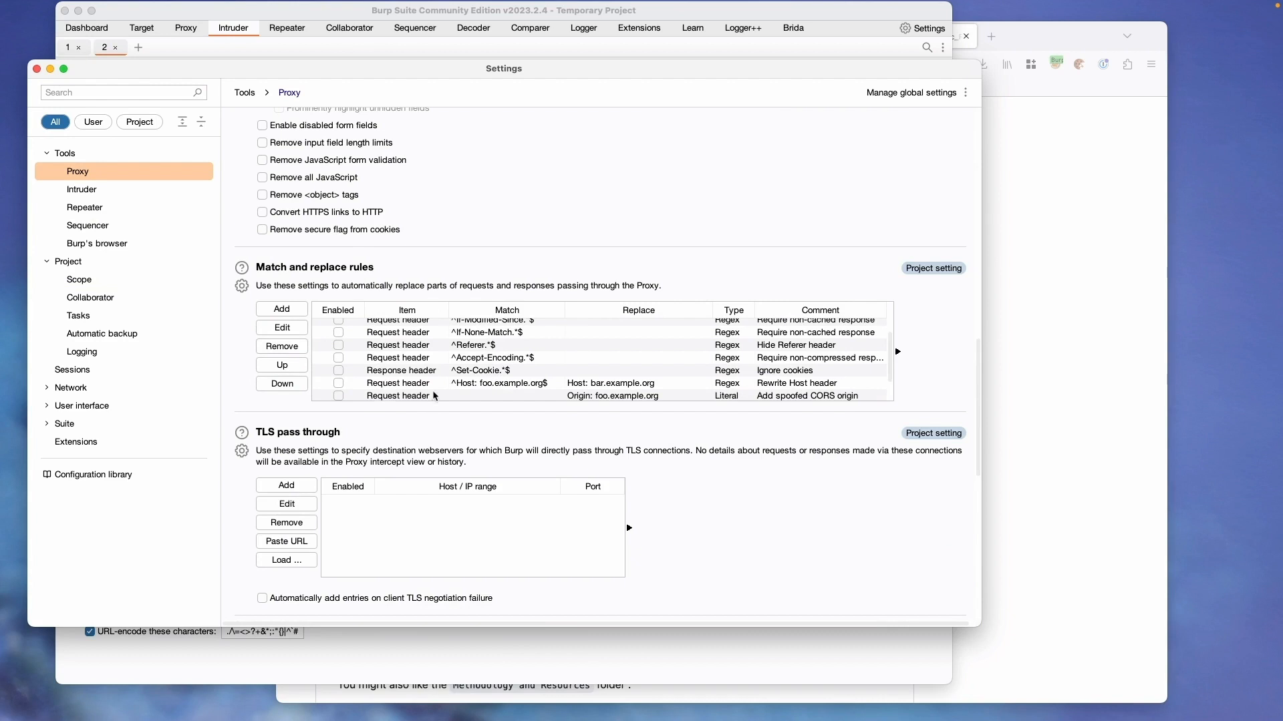
{"action": "scroll", "coordinate": [433, 393], "scroll_direction": "up", "scroll_amount": 5}
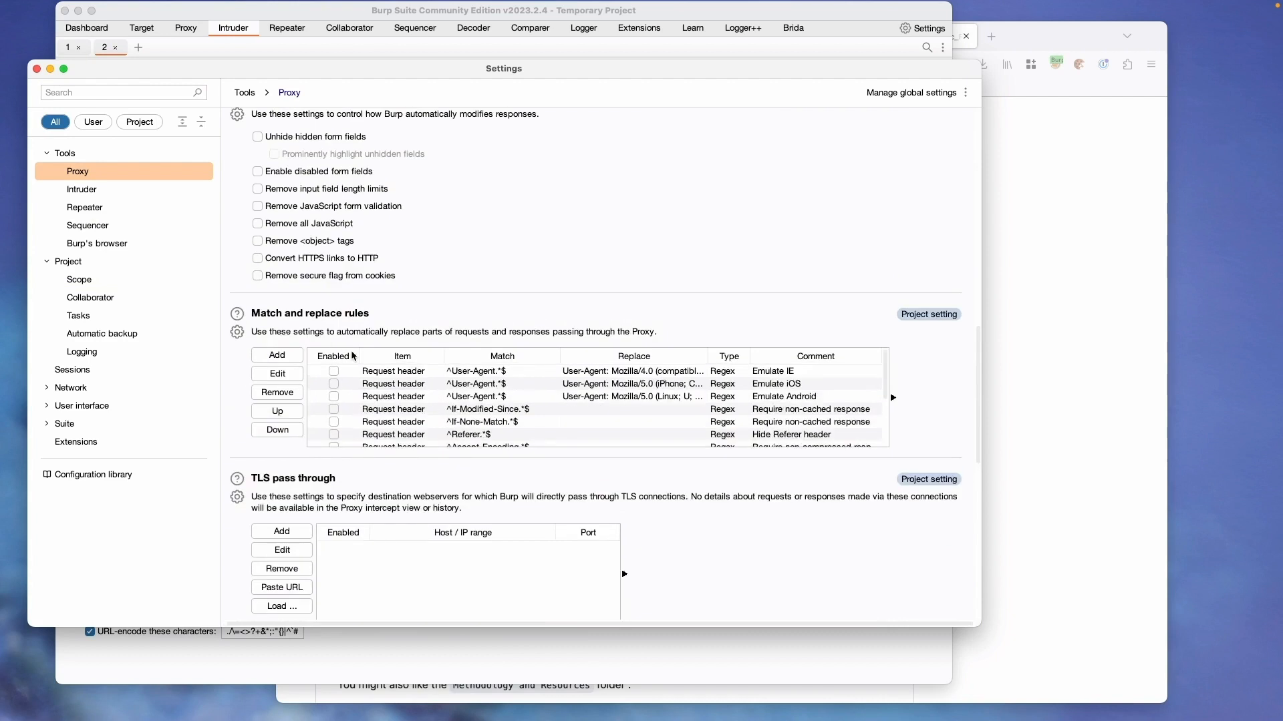
Step: Review the project's target scope settings and the Display font size options, and close the settings
{"action": "left_click", "coordinate": [83, 282]}
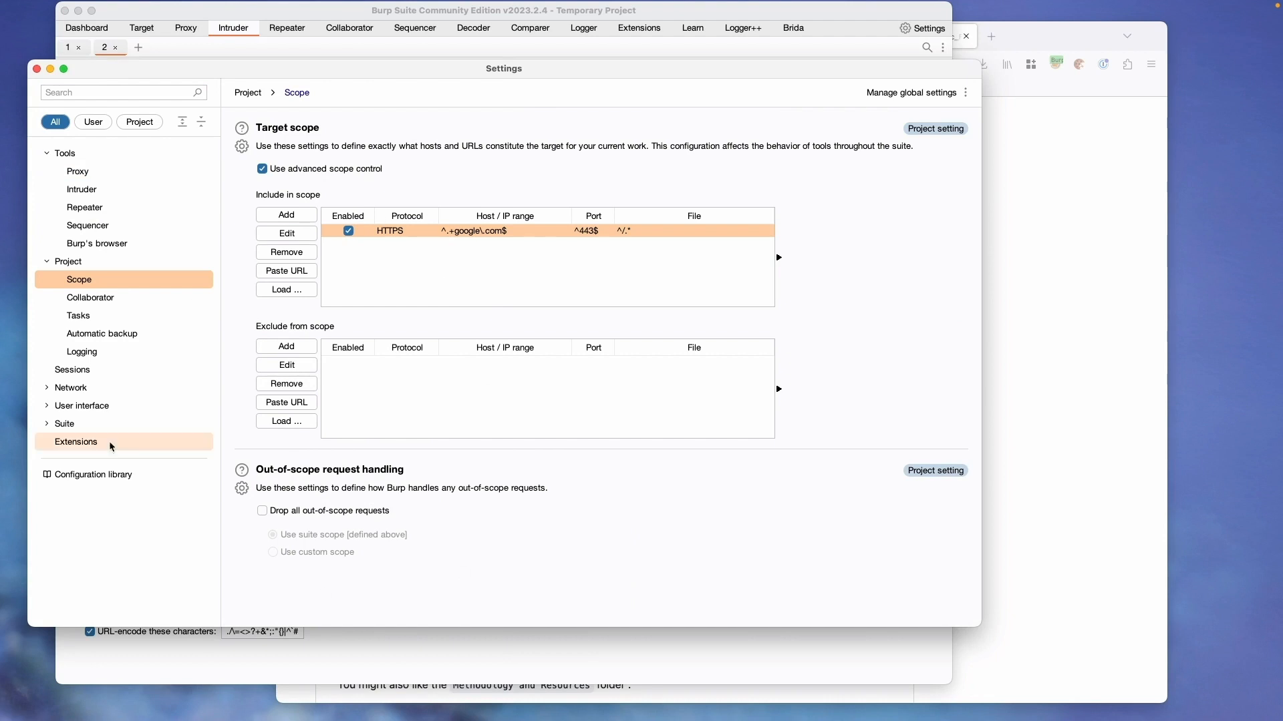
{"action": "left_click", "coordinate": [53, 406]}
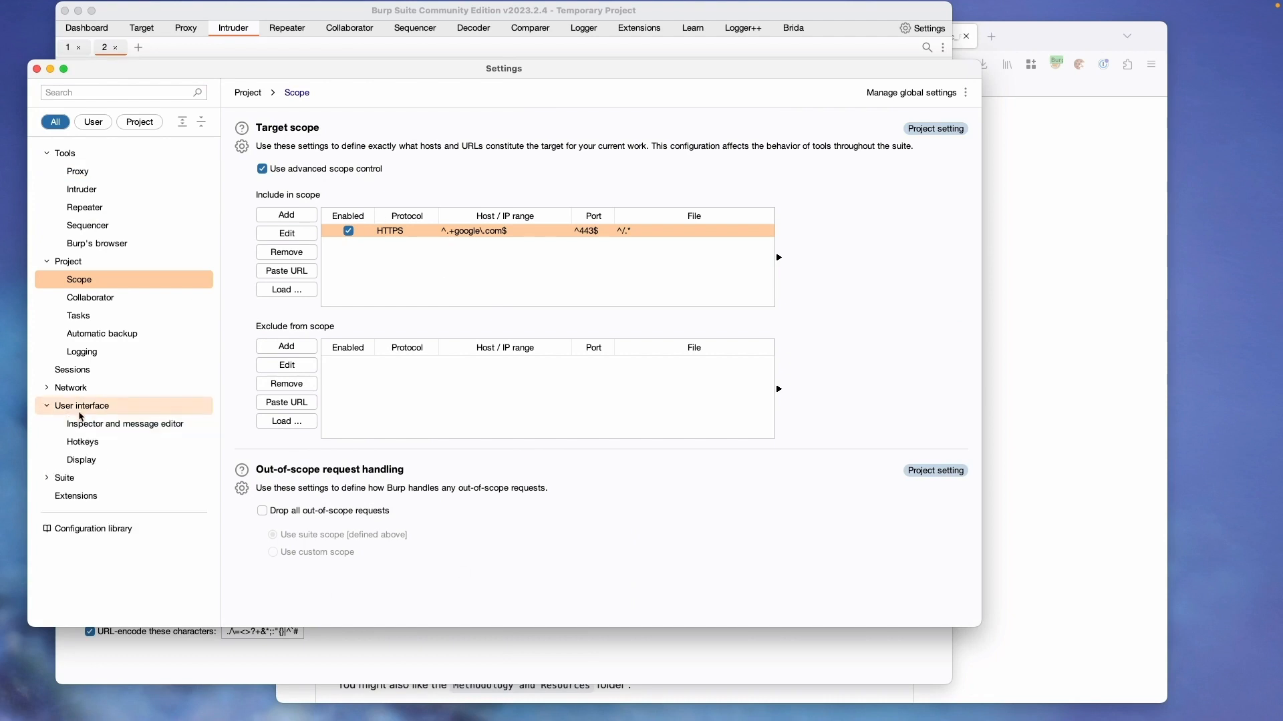
{"action": "left_click", "coordinate": [81, 459]}
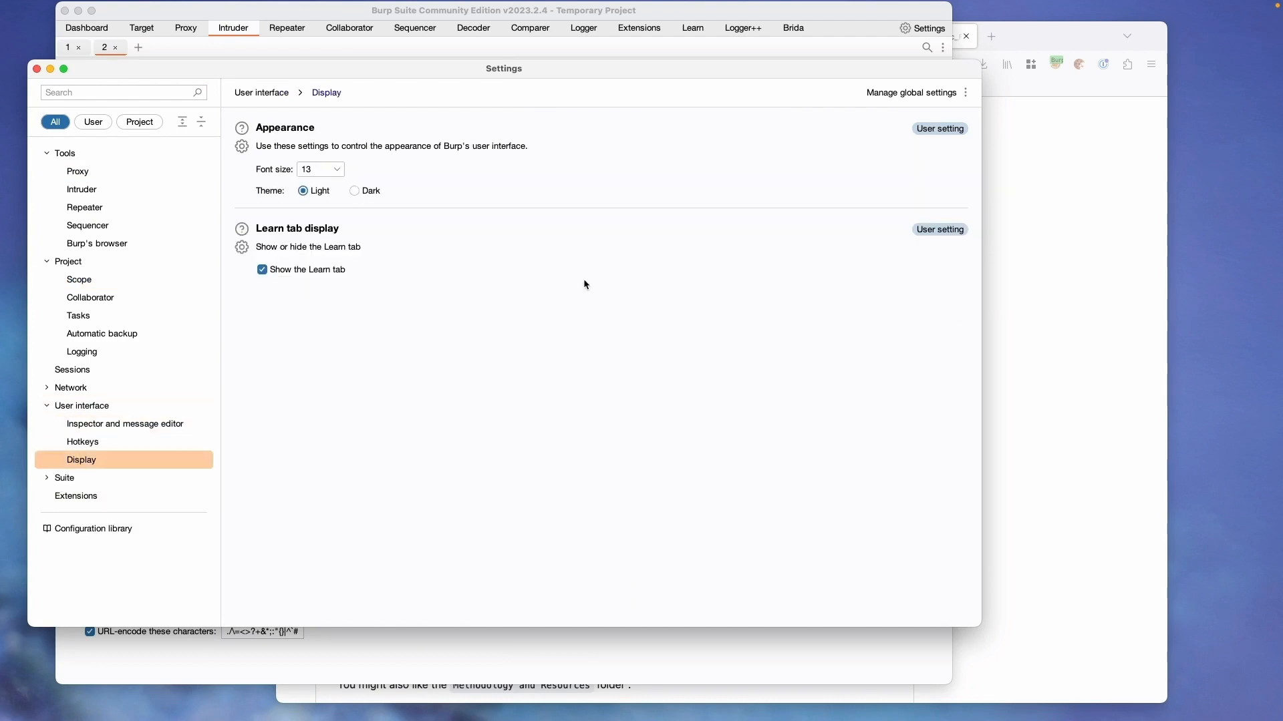
{"action": "left_click", "coordinate": [340, 168]}
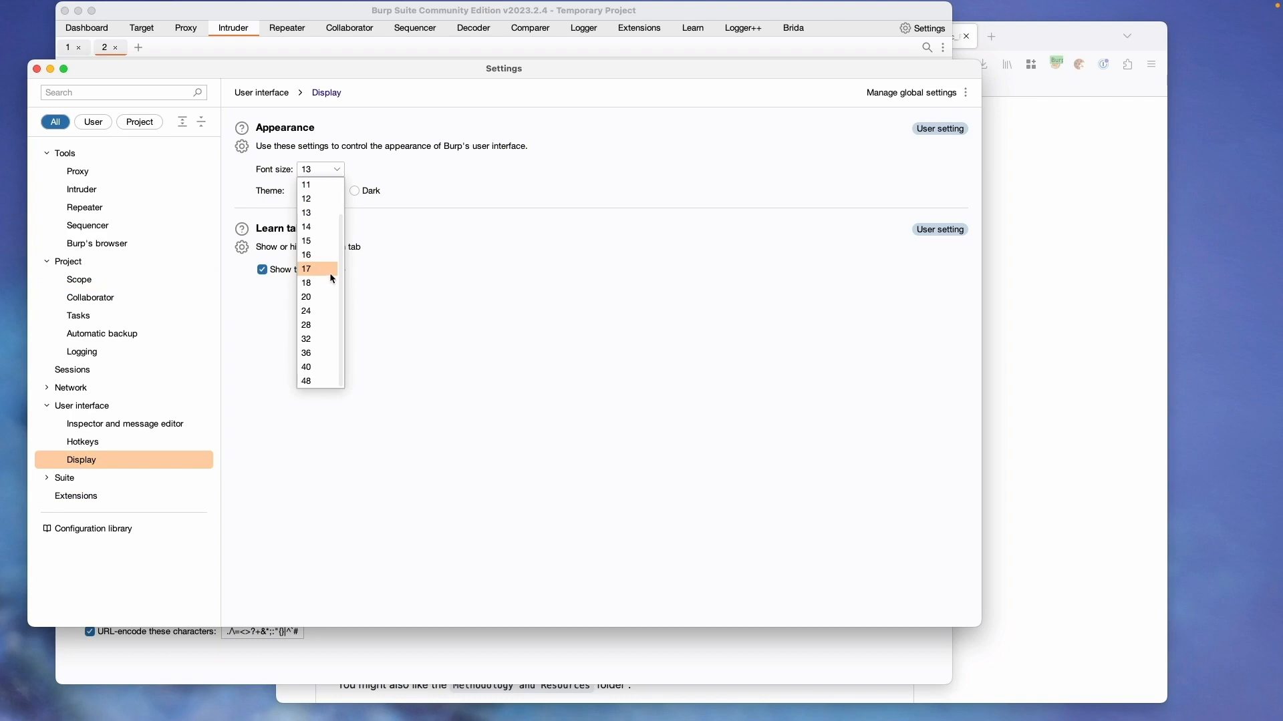
{"action": "left_click", "coordinate": [767, 457]}
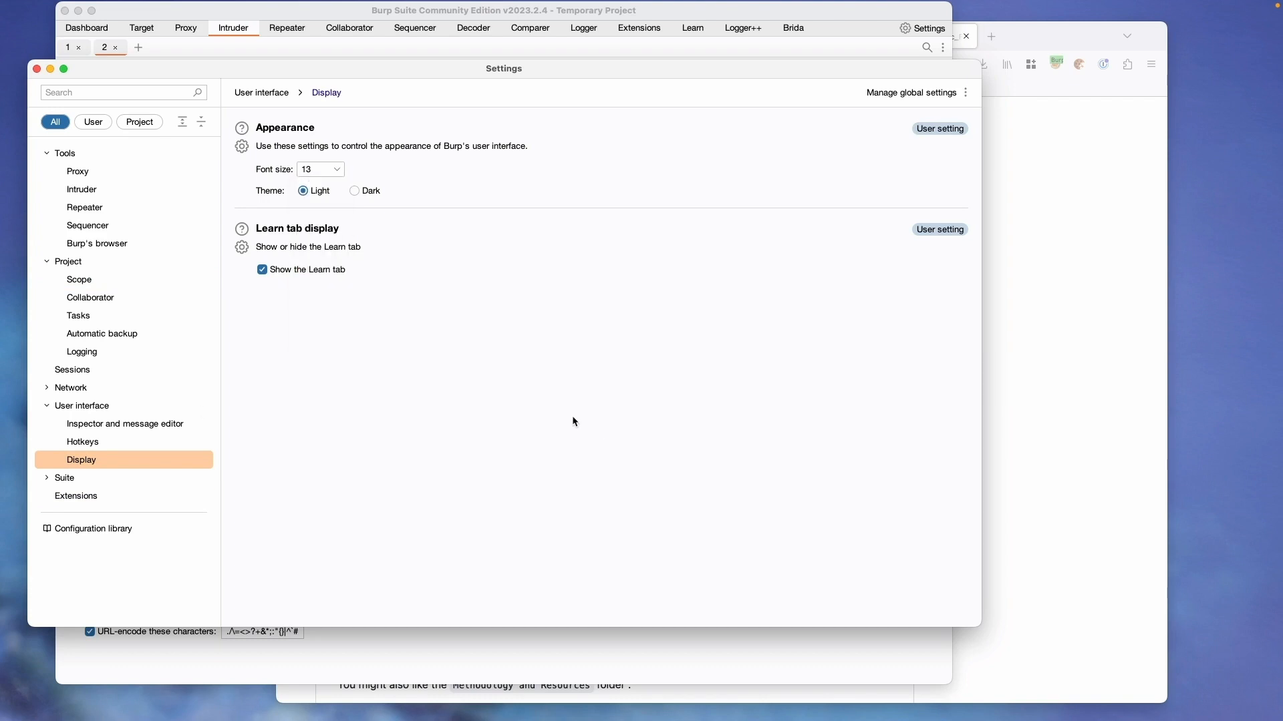
{"action": "left_click", "coordinate": [36, 69]}
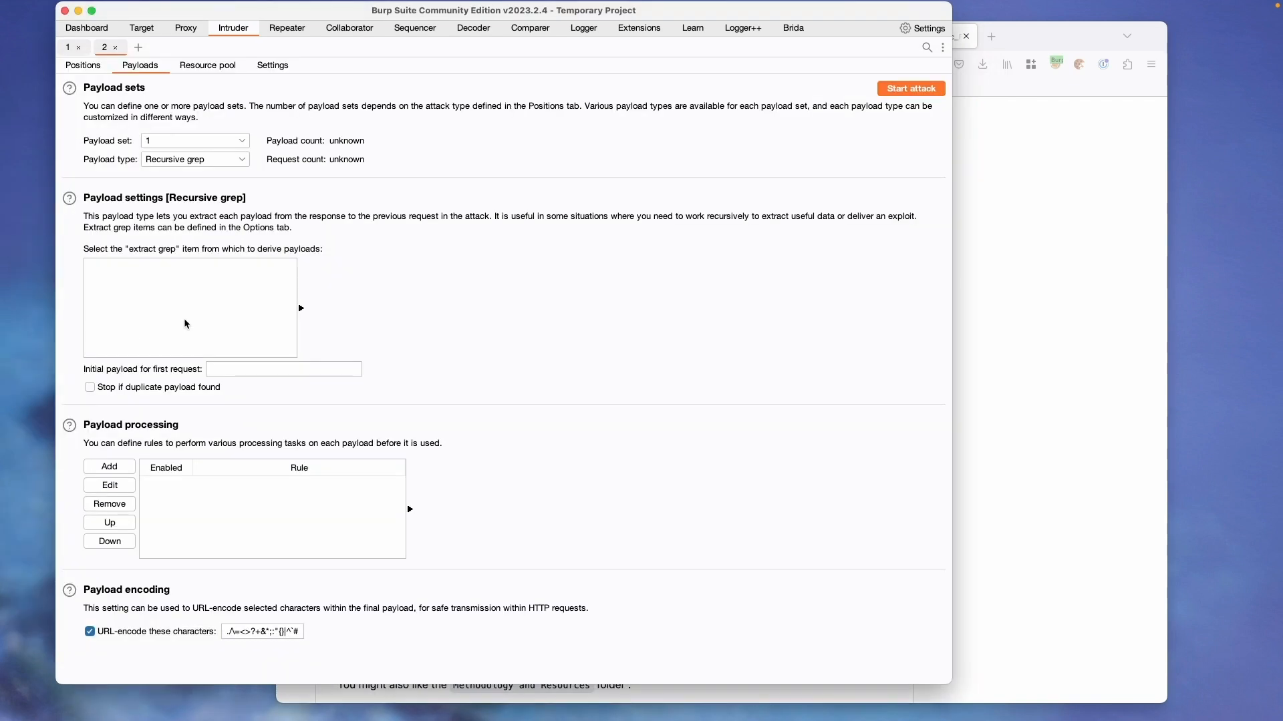